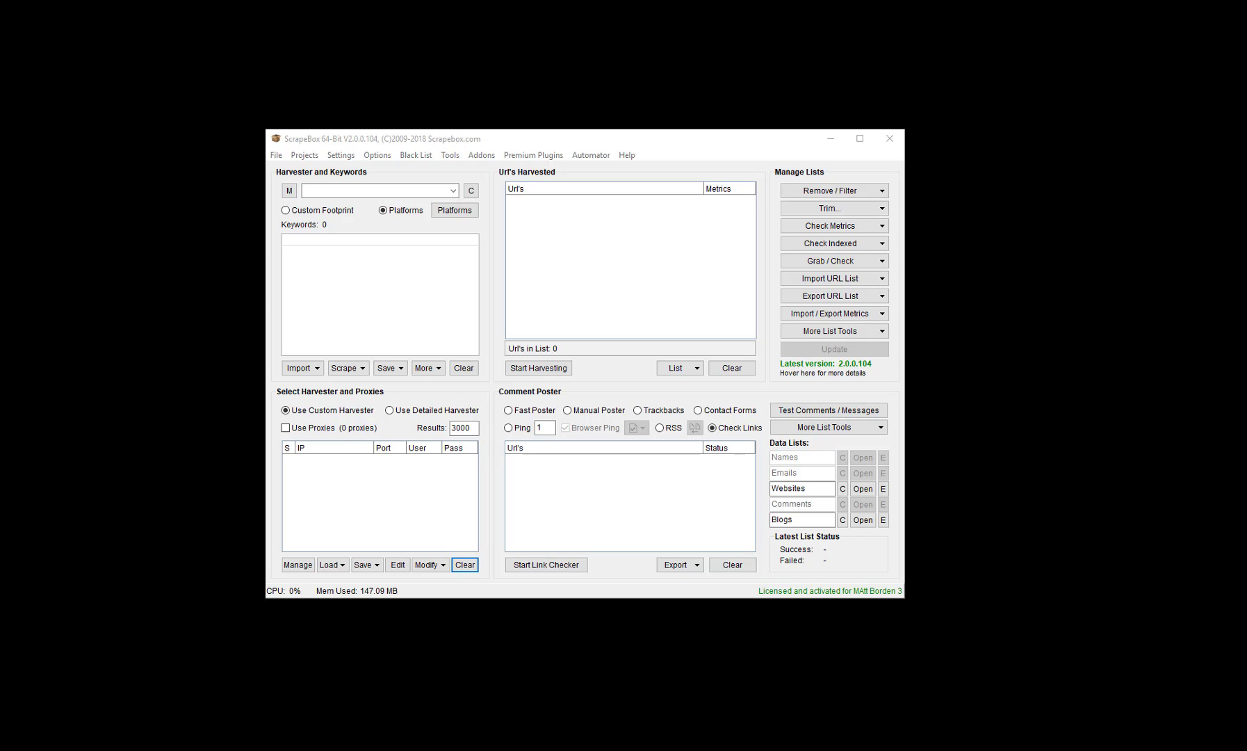
Update the Article Scraper plugin from the list of available premium plugins and close the list
left_click(534, 147)
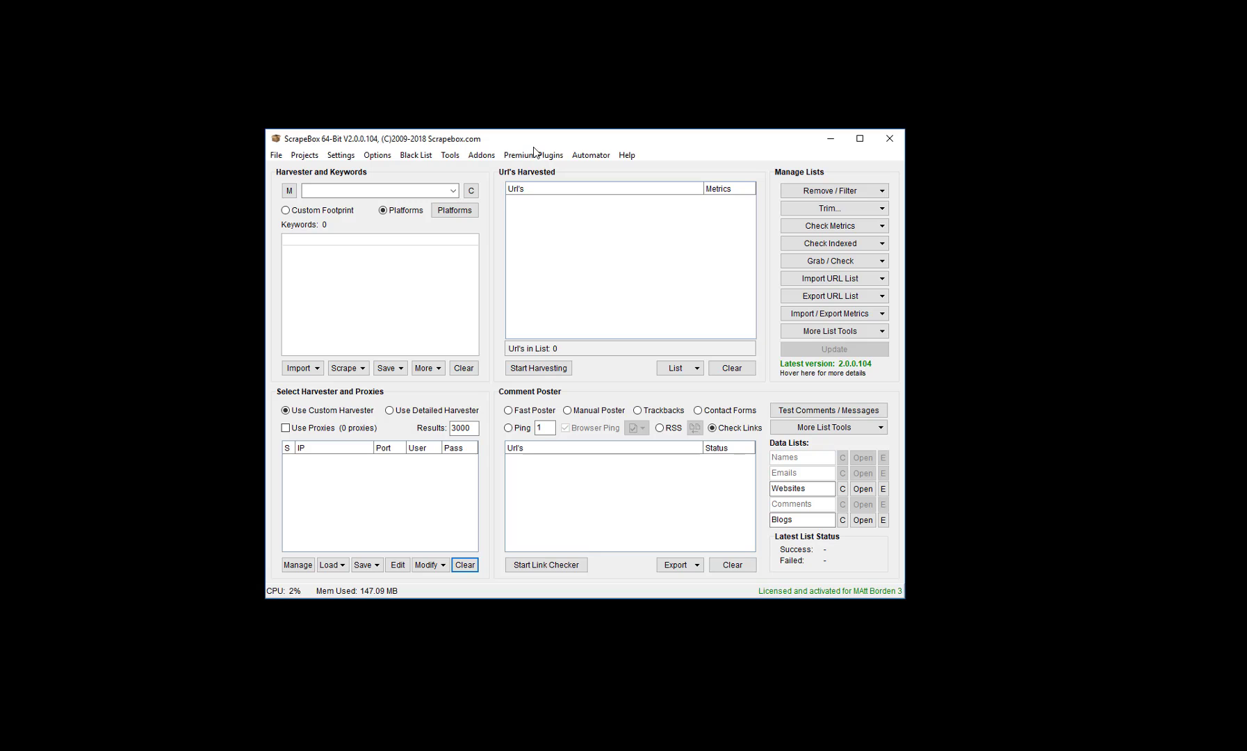
left_click(534, 153)
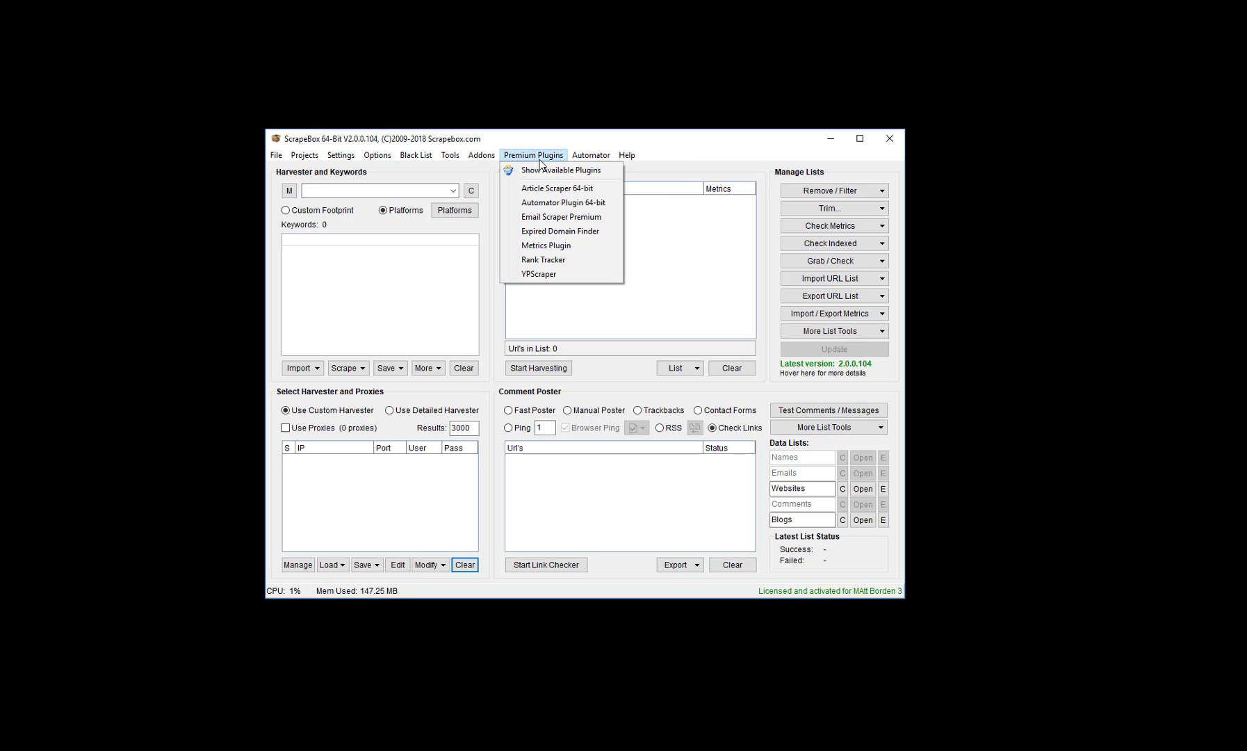
left_click(543, 171)
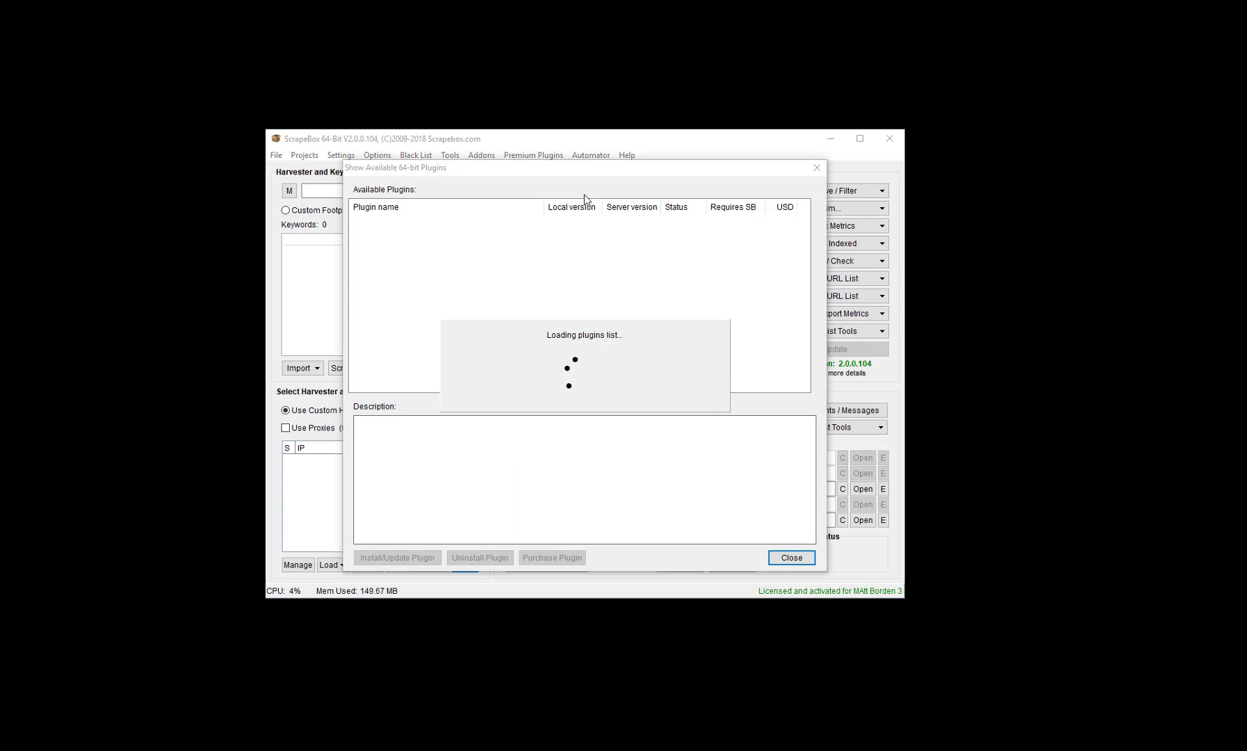
left_click(402, 224)
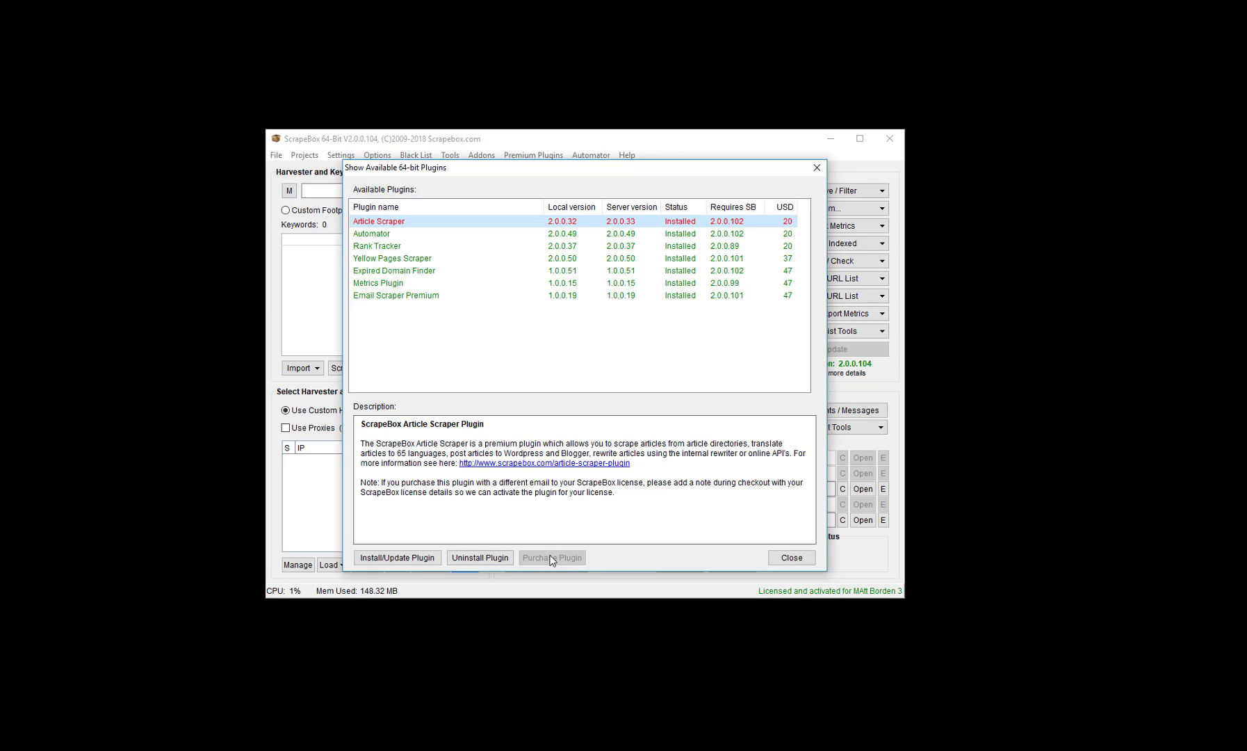
left_click(393, 558)
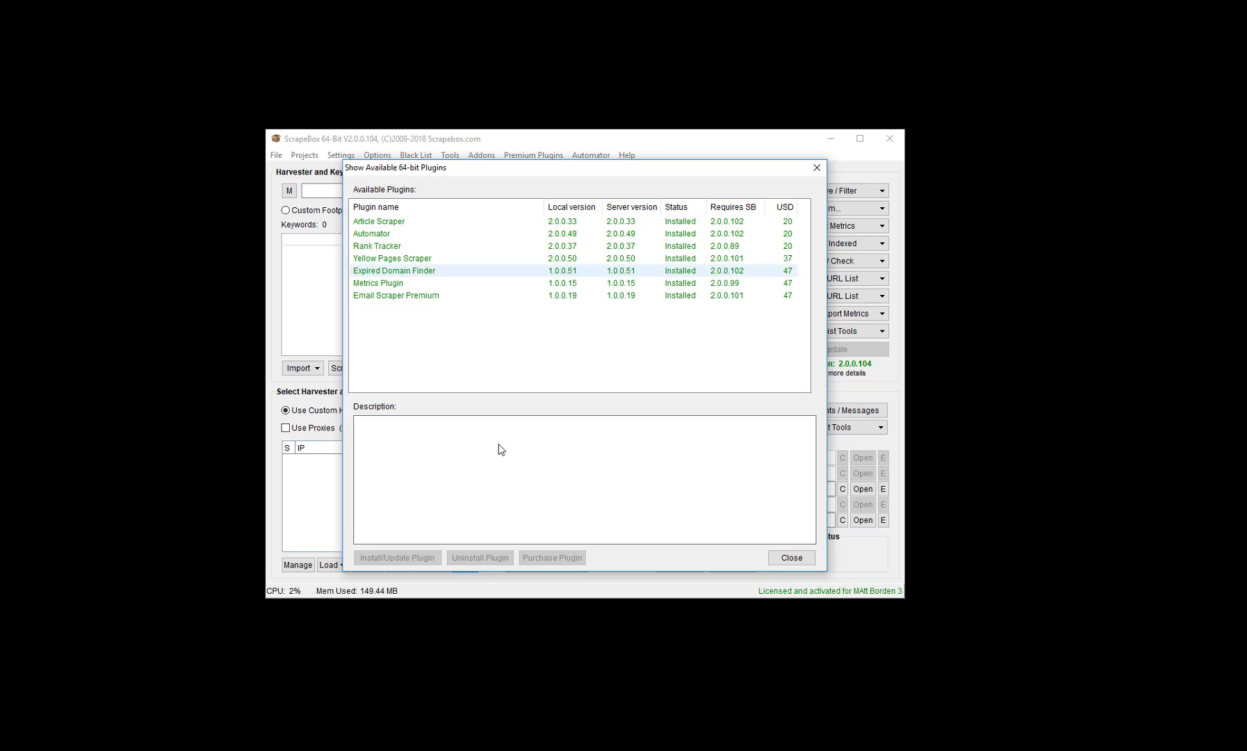
left_click(790, 557)
Launch the Article Scraper 64-bit plugin and move its window over the main ScrapeBox window
left_click(533, 155)
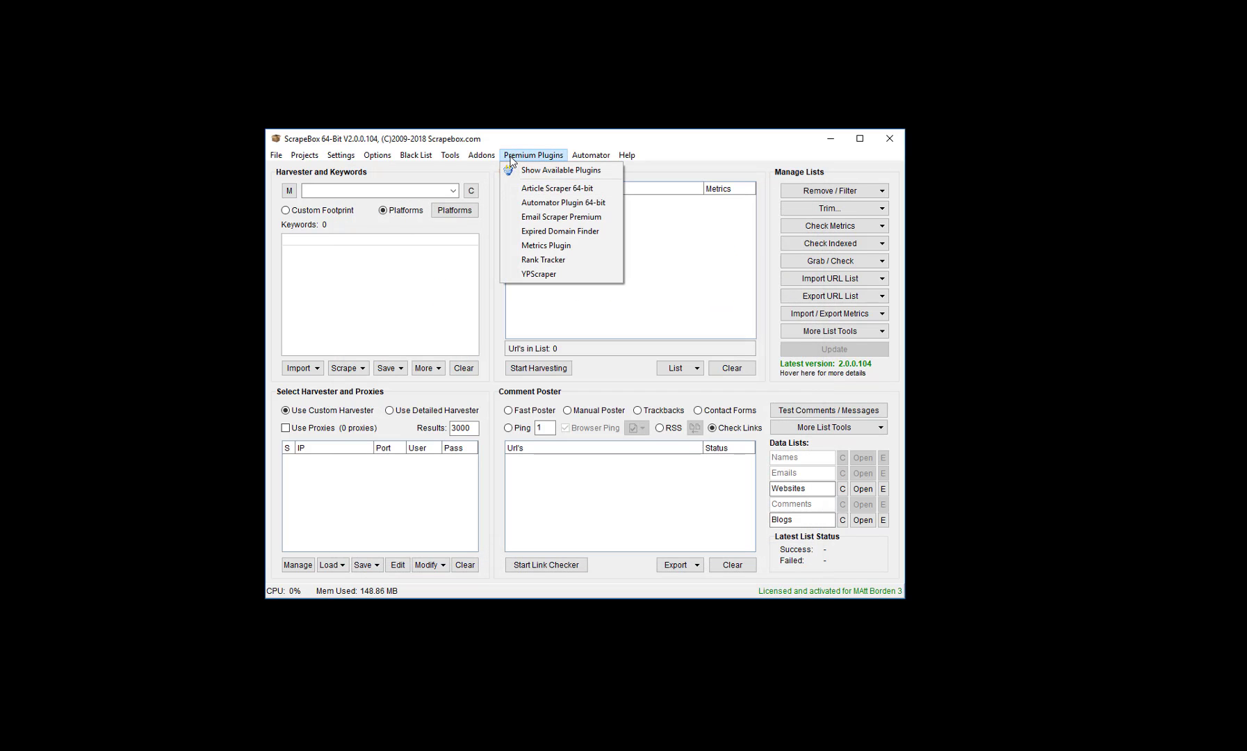
left_click(546, 189)
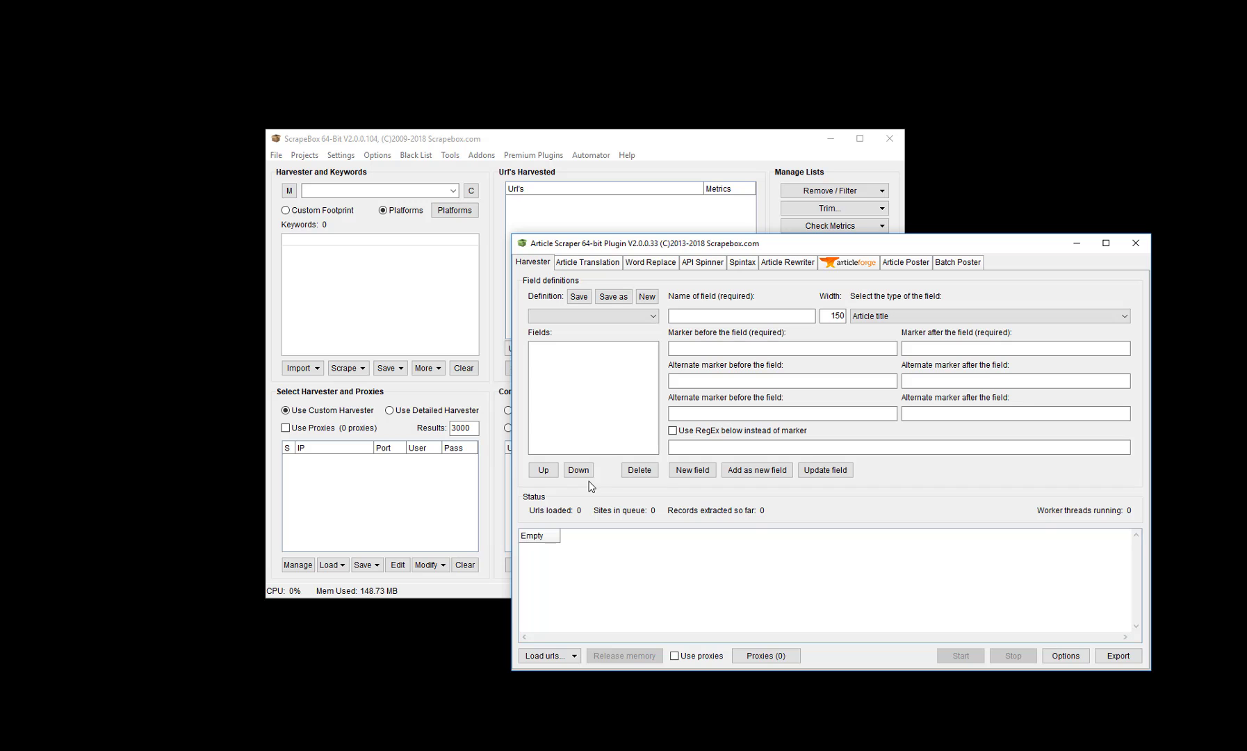
left_click_drag(863, 247, 616, 168)
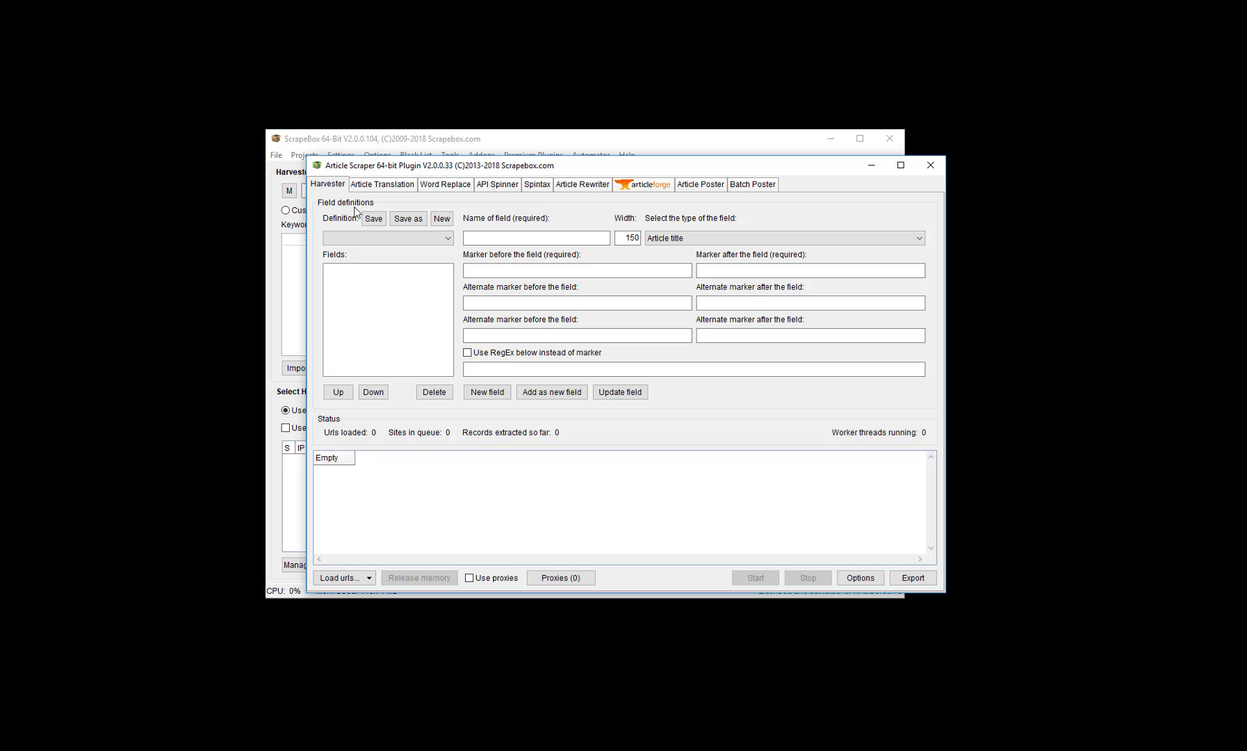
Load the articlebiz definition and examine the settings of its Title and Article fields
left_click(379, 238)
left_click(370, 251)
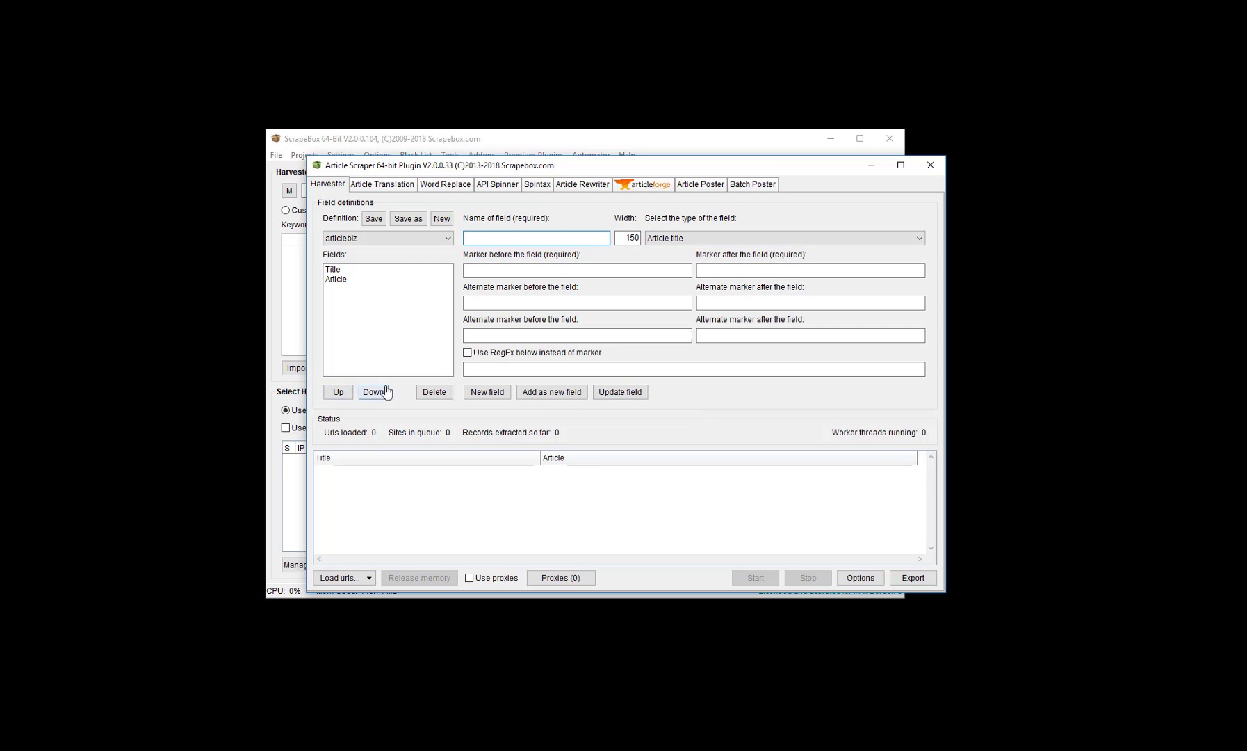
left_click(335, 270)
left_click(337, 279)
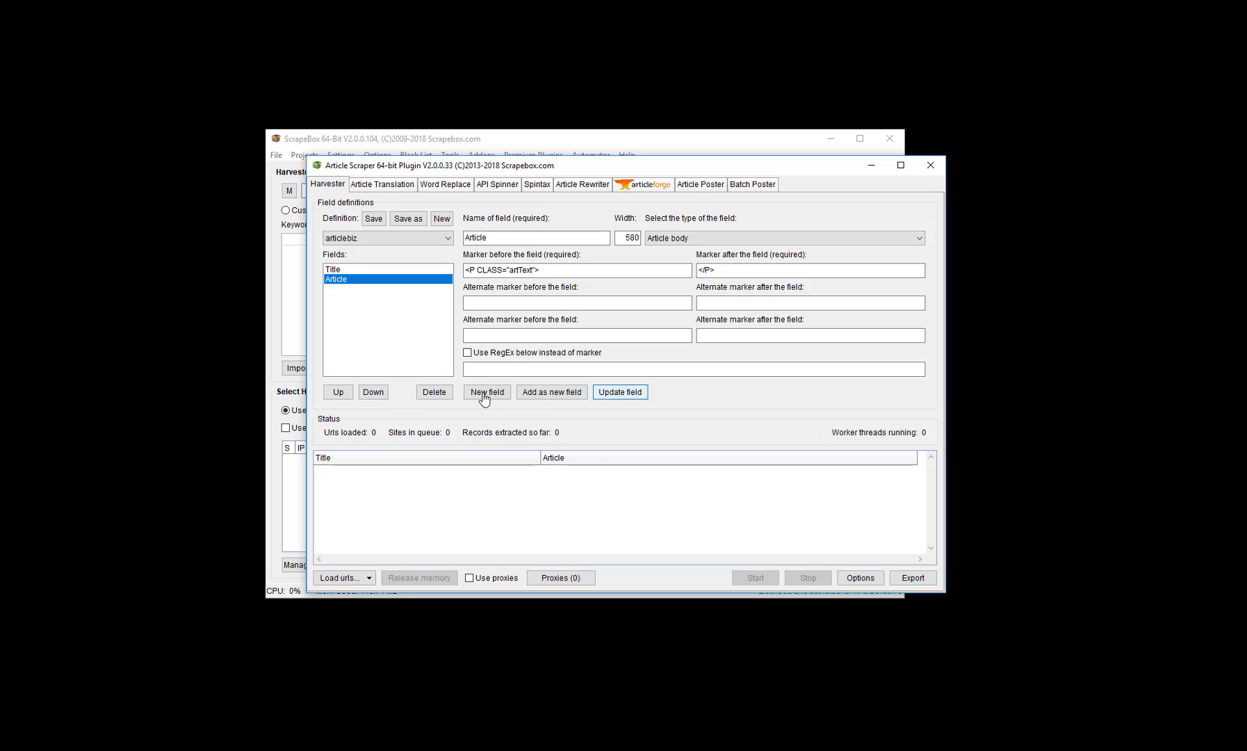
Examine the harvester's sources for loading URLs and its proxies list, leaving both as they are
left_click(347, 582)
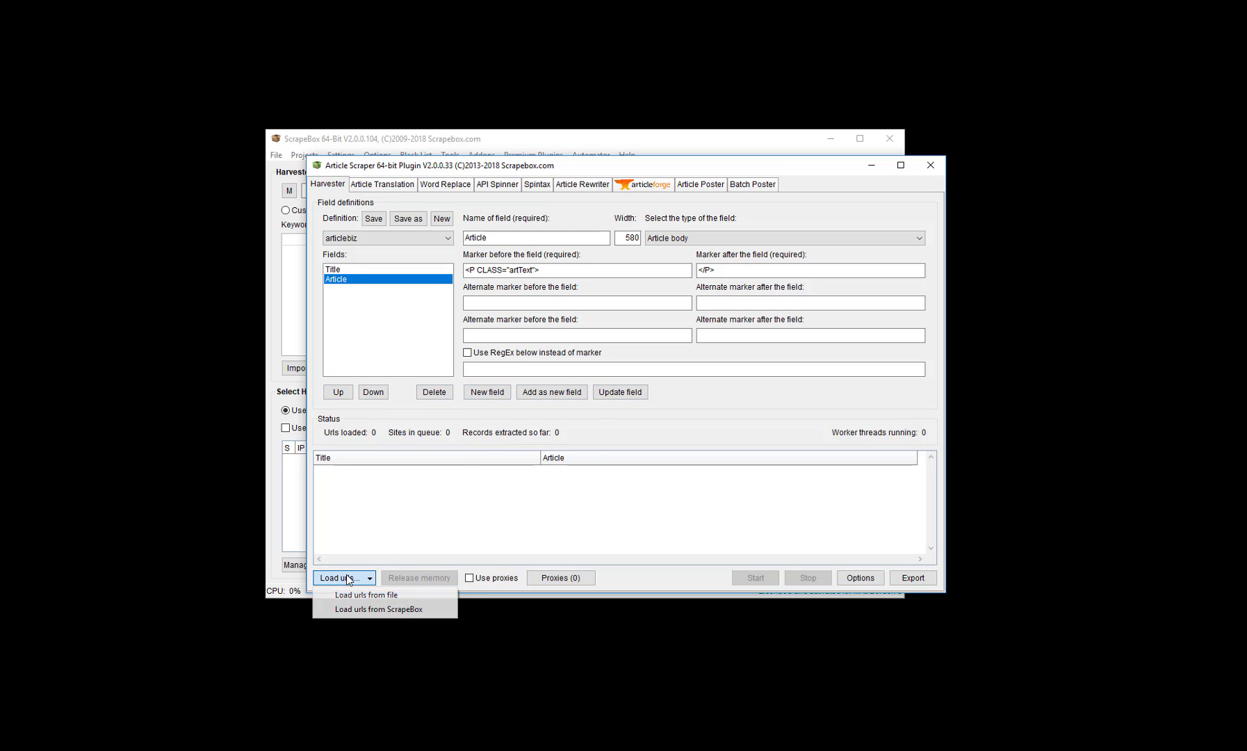
left_click(380, 526)
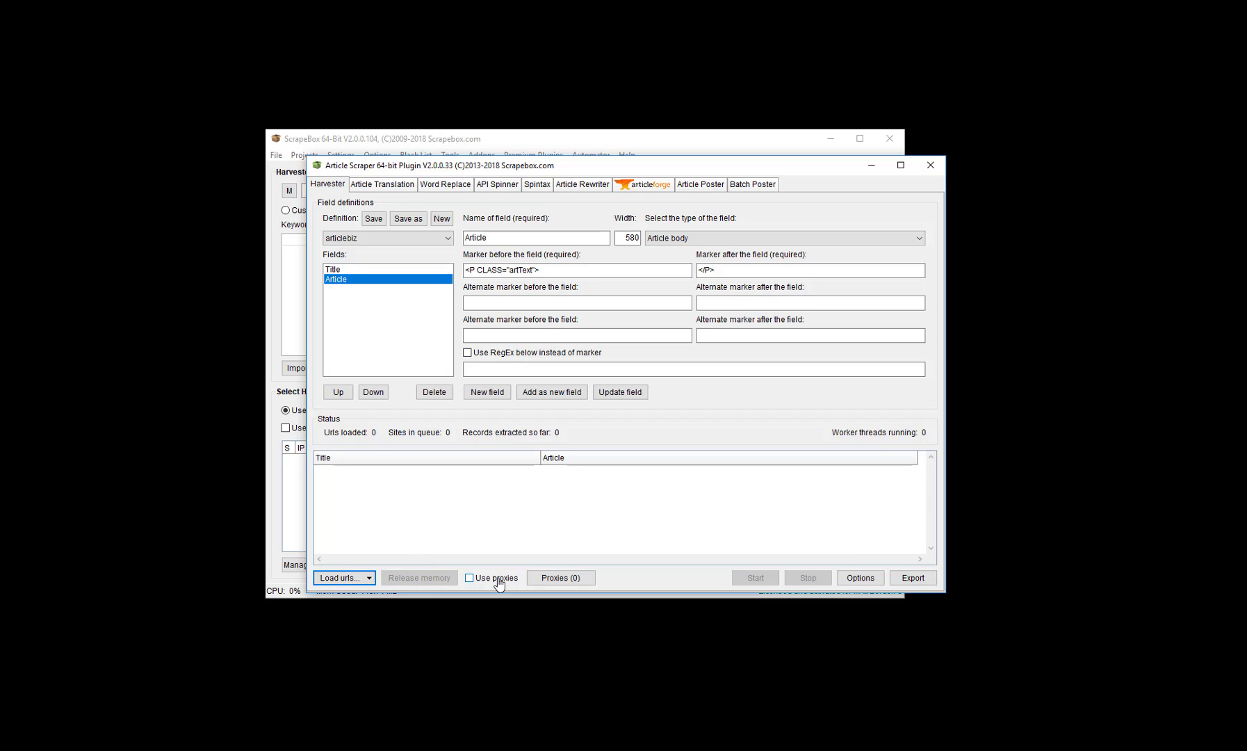
left_click(576, 581)
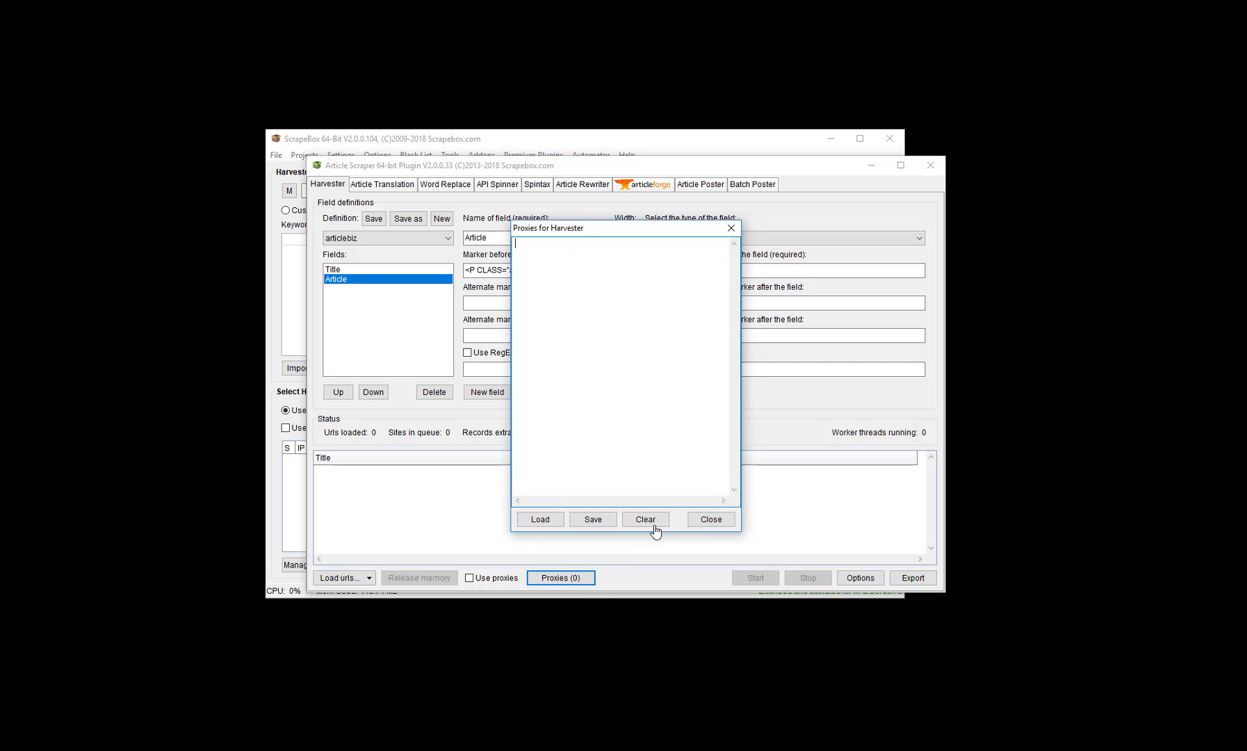
left_click(714, 522)
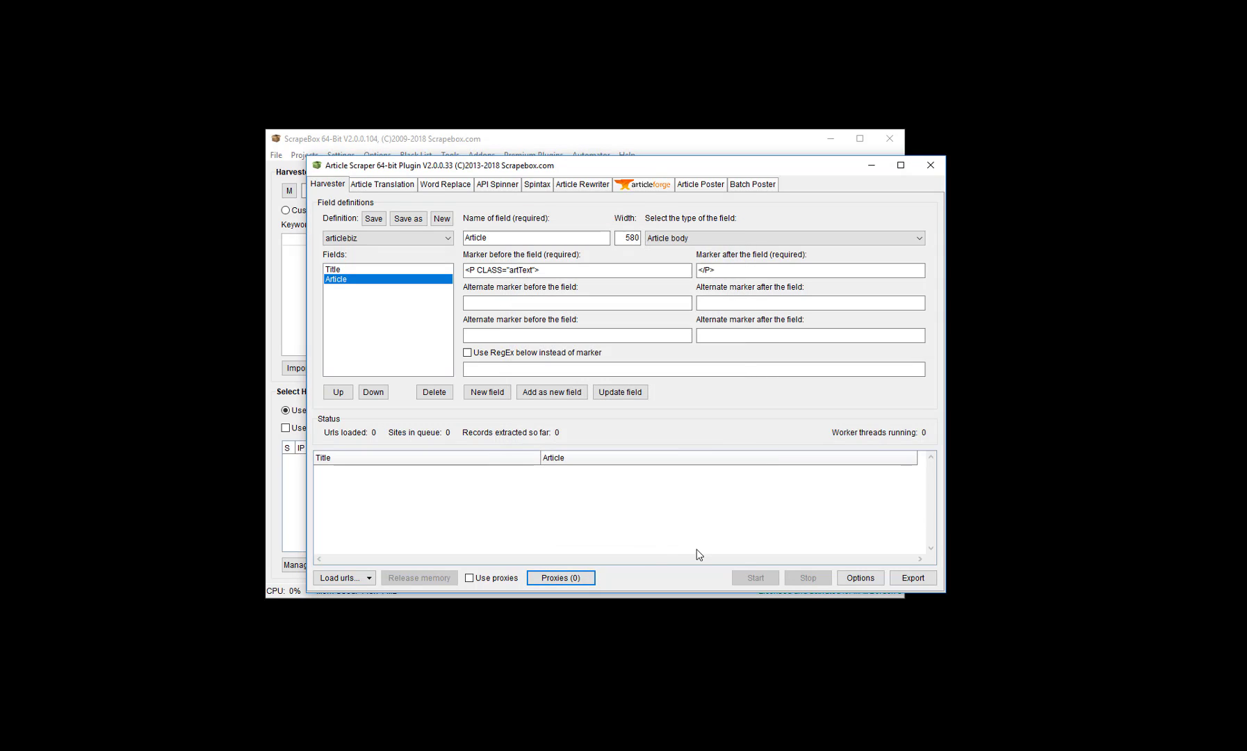
left_click(577, 579)
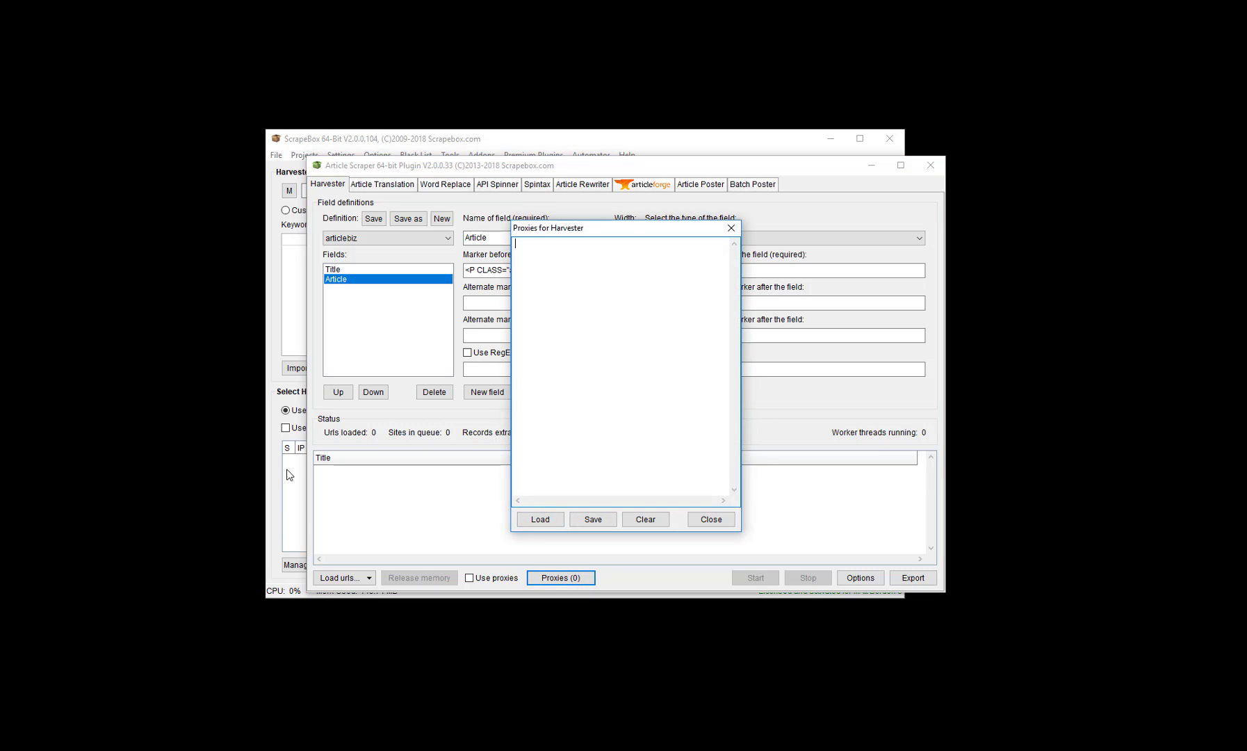
left_click(731, 228)
mouse_move(660, 166)
left_mouse_down()
mouse_move(847, 166)
mouse_move(643, 167)
left_mouse_up()
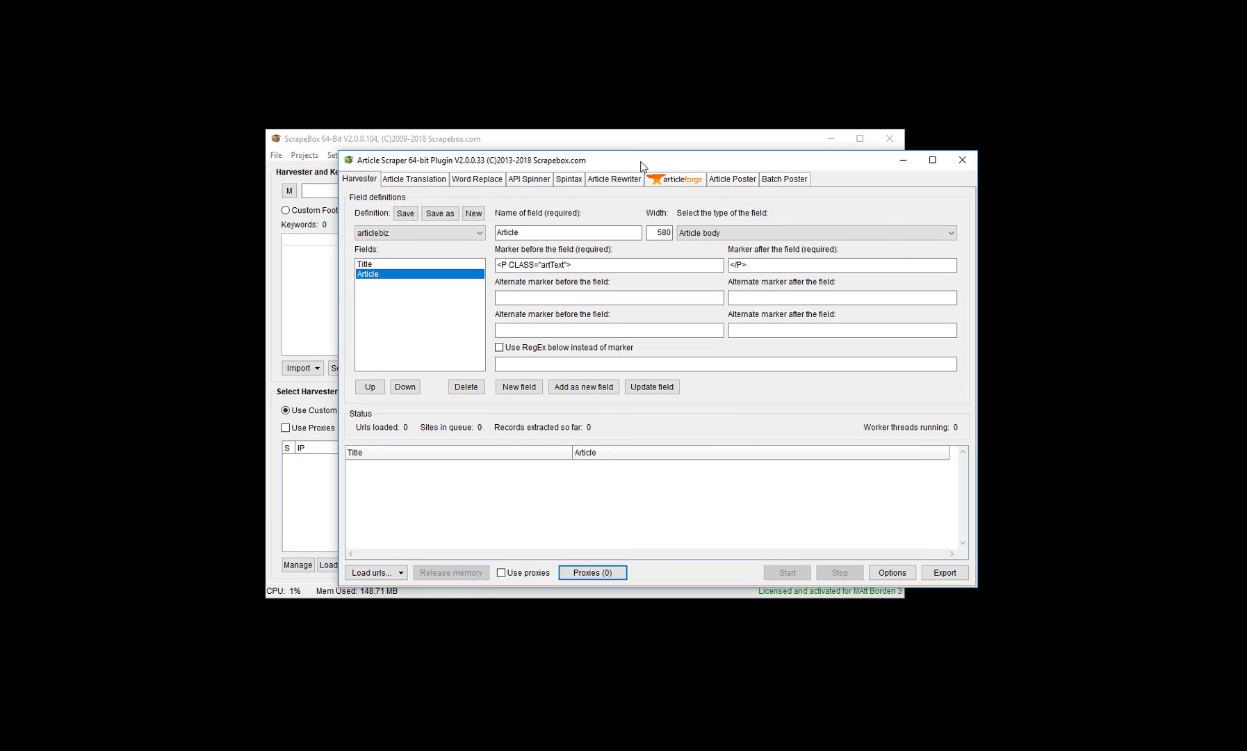
left_click(574, 574)
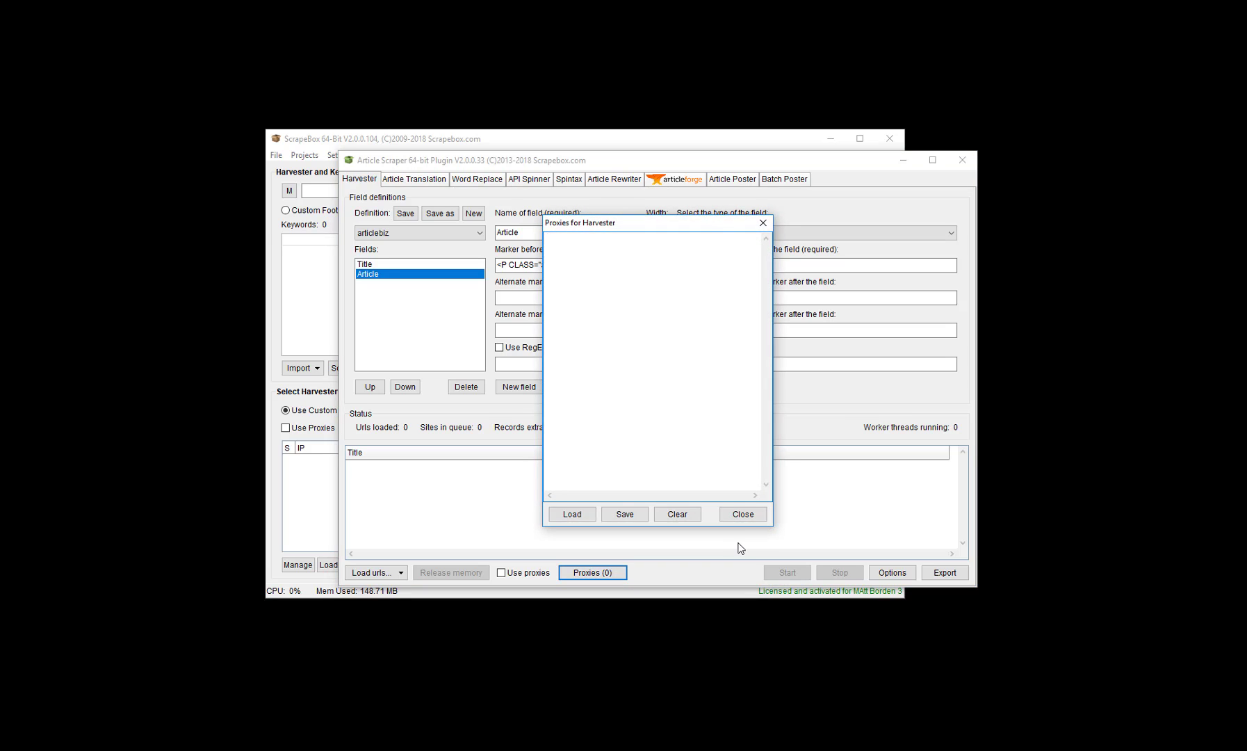
left_click(742, 514)
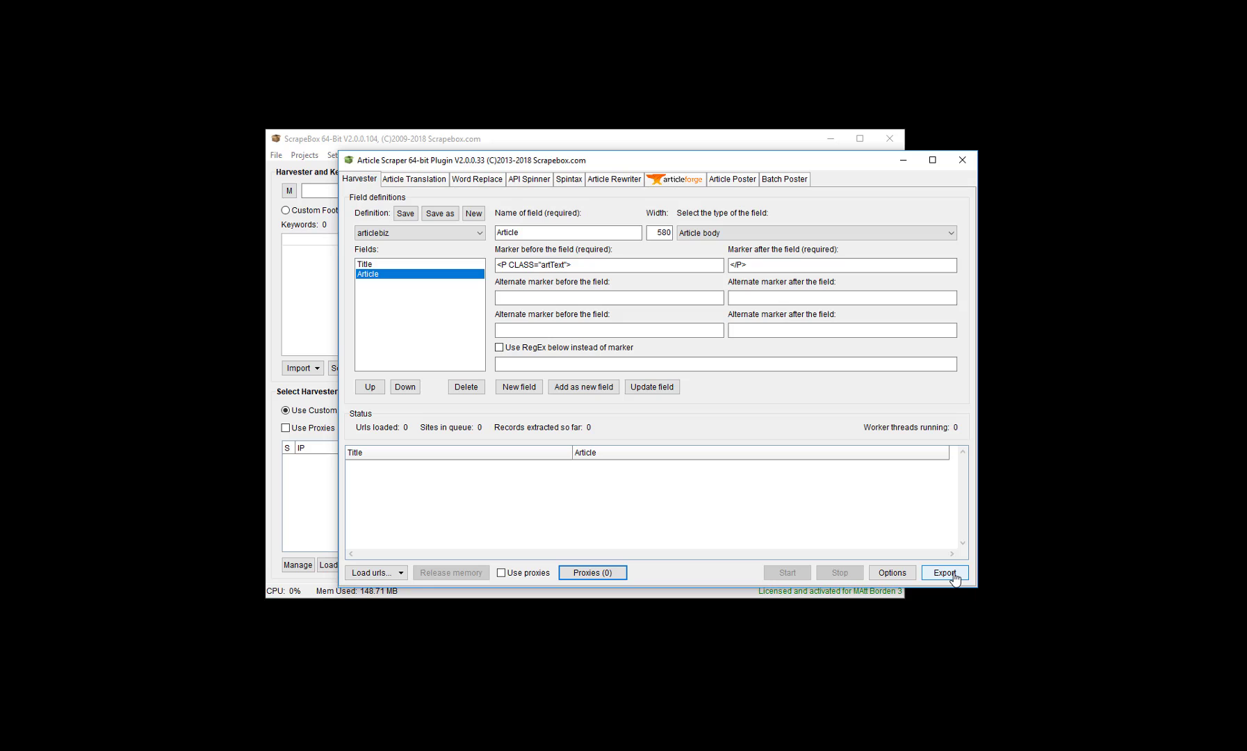
Set the harvester's worker threads for processing URLs to 1 and accept the options
left_click(892, 572)
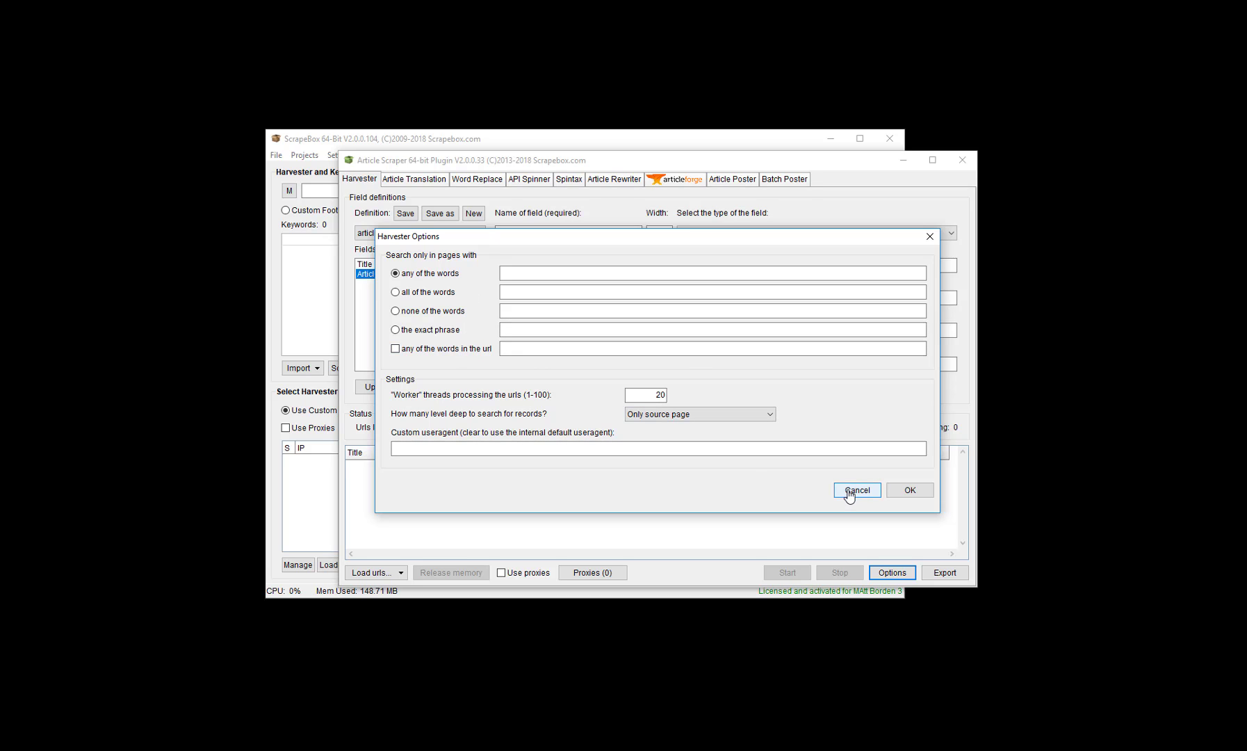
double_click(643, 393)
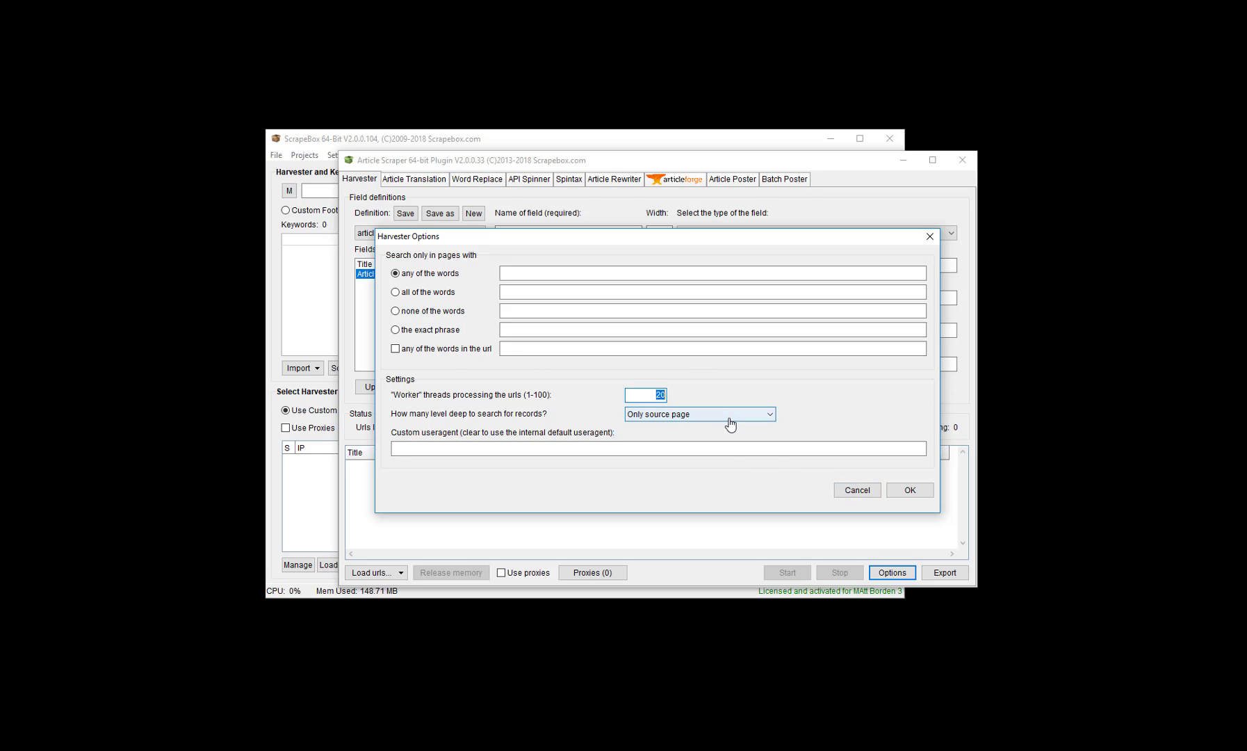
type("1")
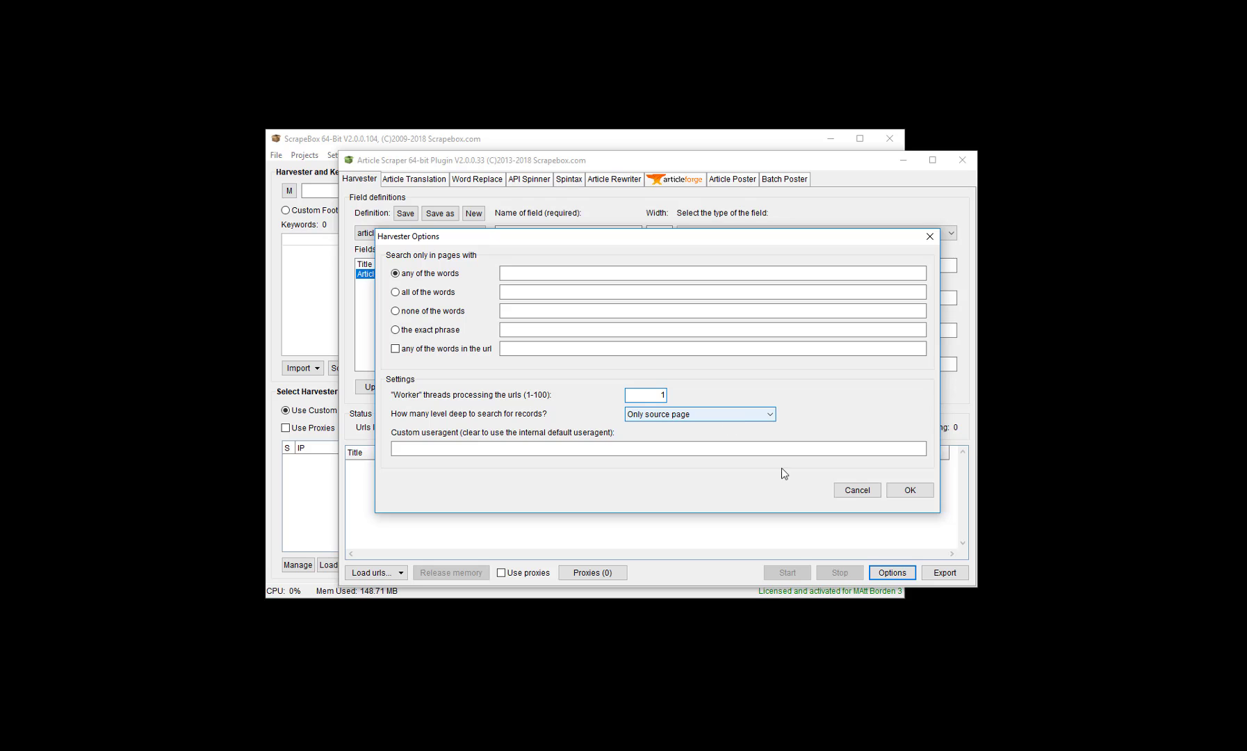
left_click(910, 490)
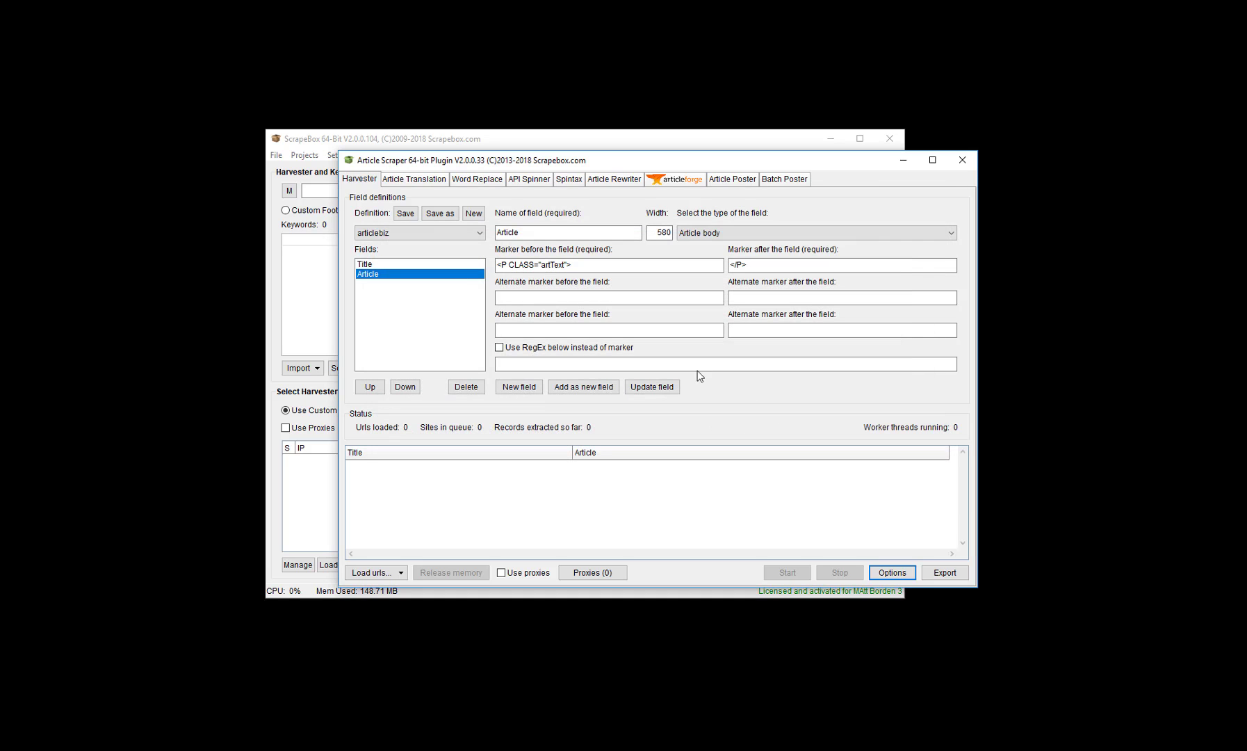
Start a new definition, name its field Ezine Articles and keep the field type as Article title
left_click(474, 215)
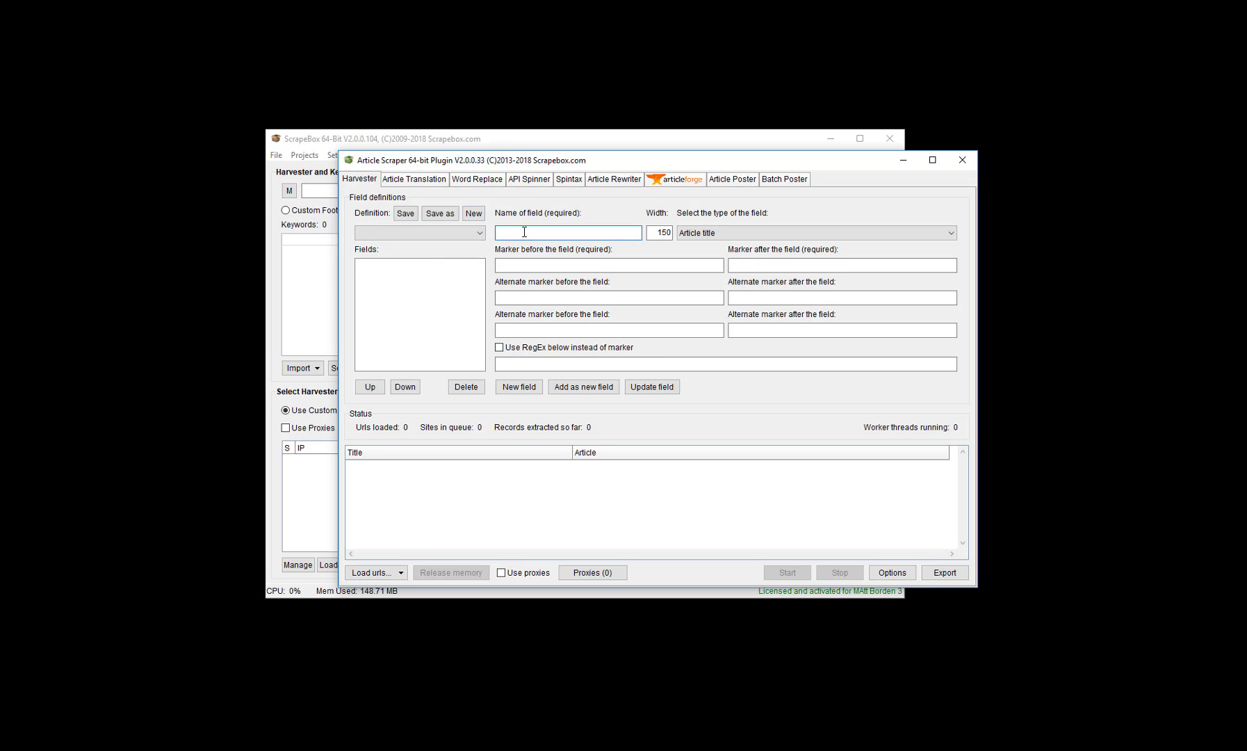
type("Ezine Articles")
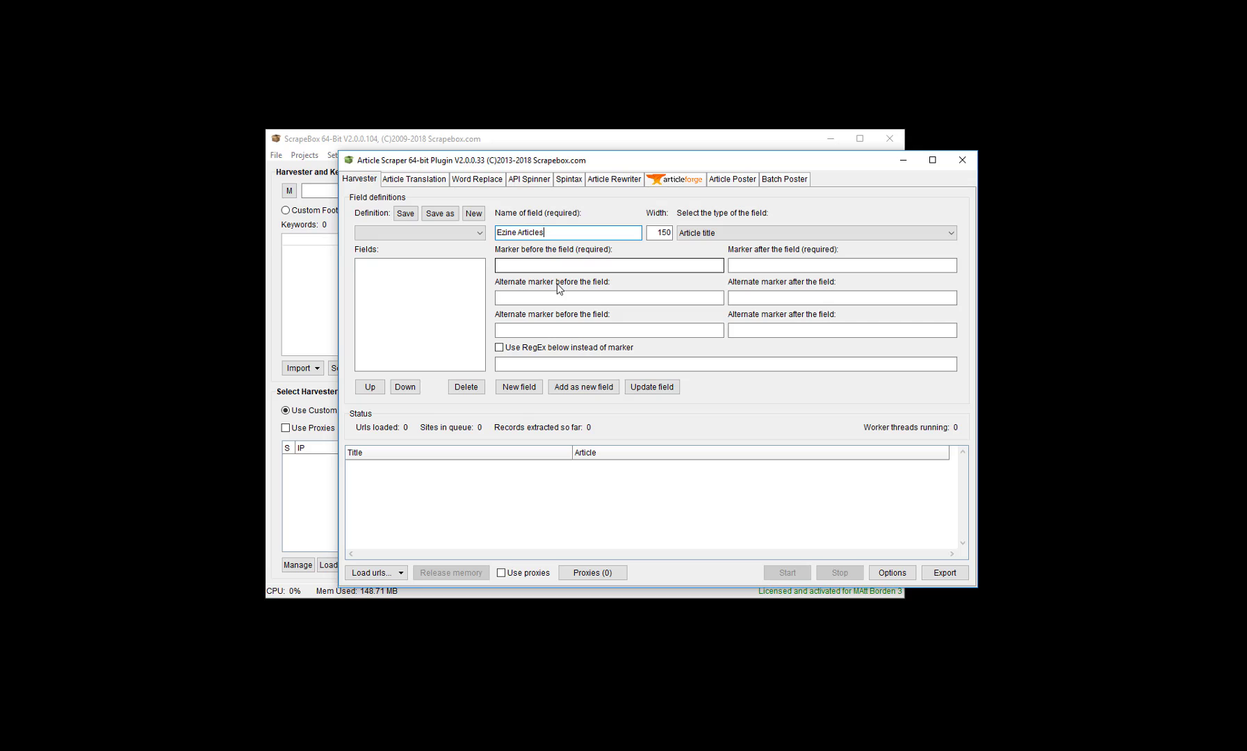
left_click(711, 233)
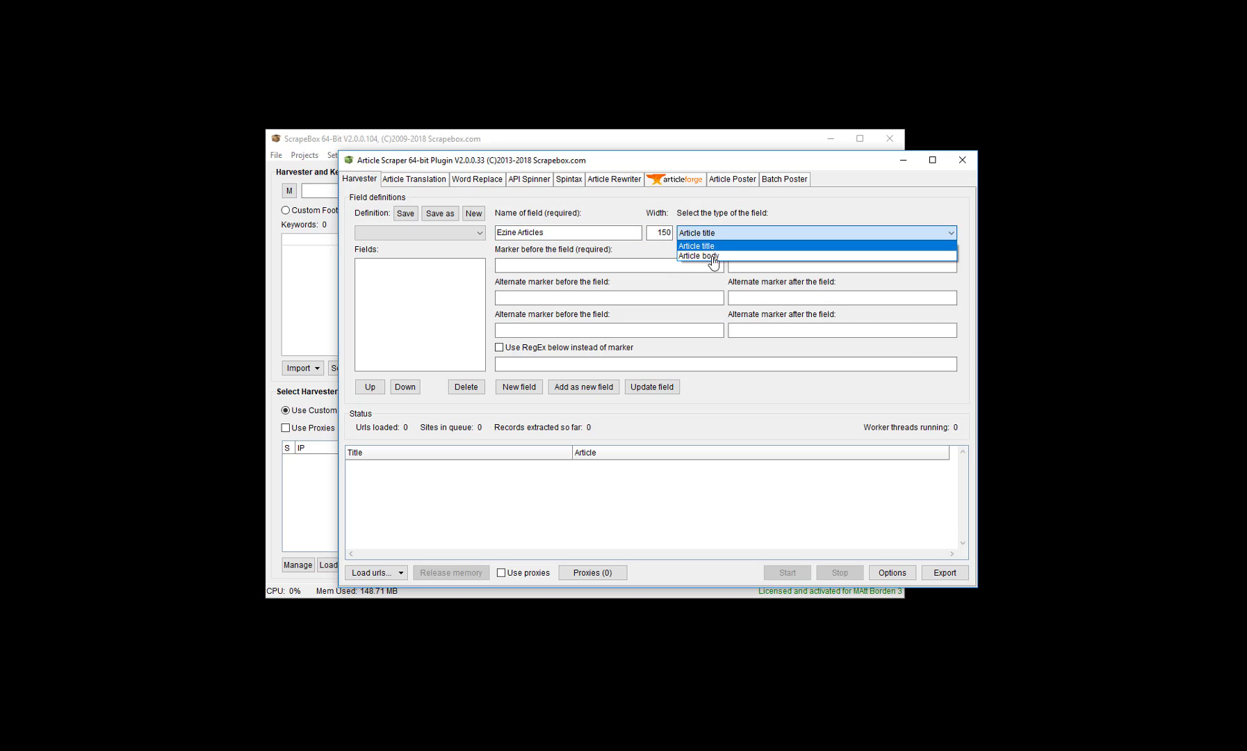
left_click(657, 237)
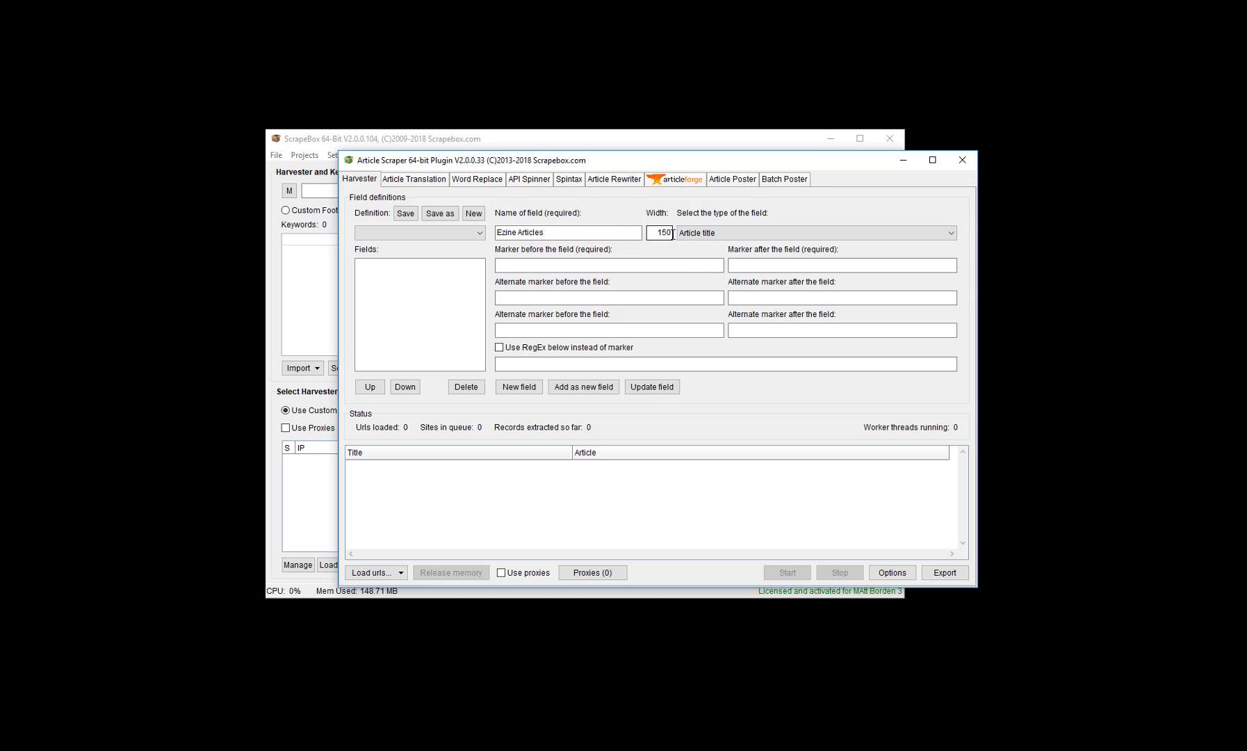
left_click(688, 234)
left_click(708, 258)
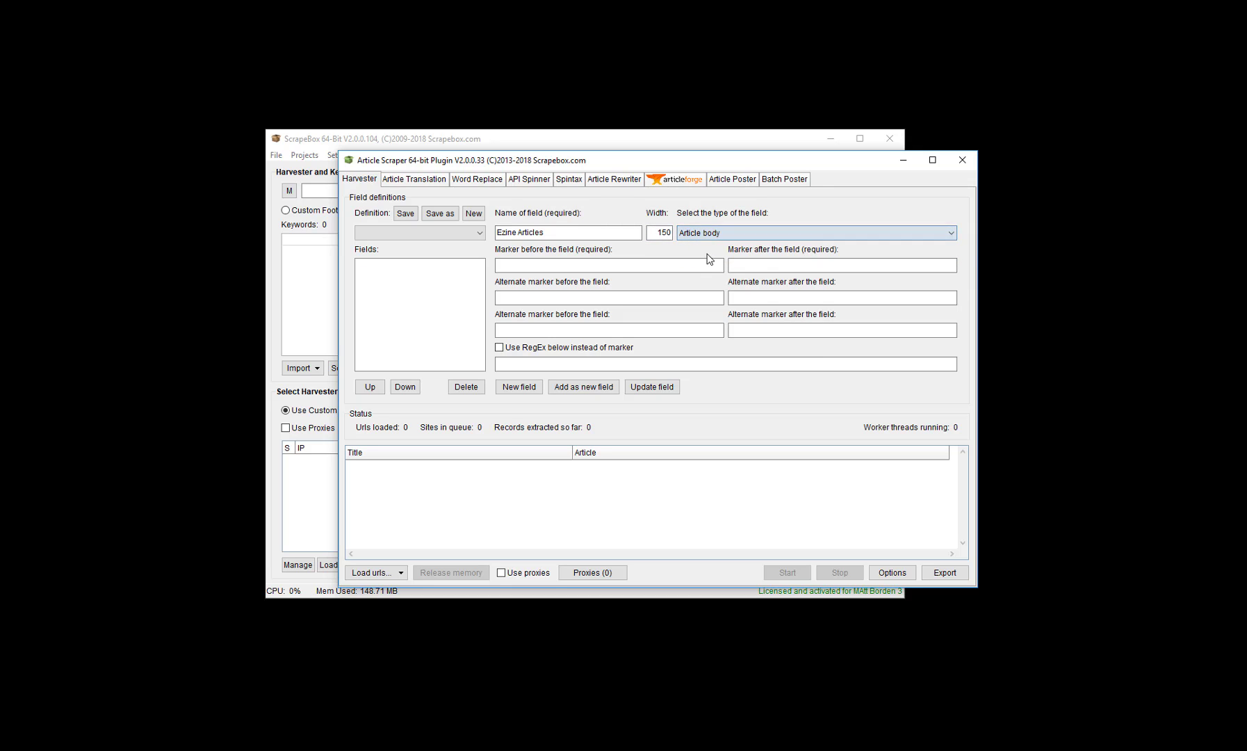
left_click(697, 236)
left_click(705, 248)
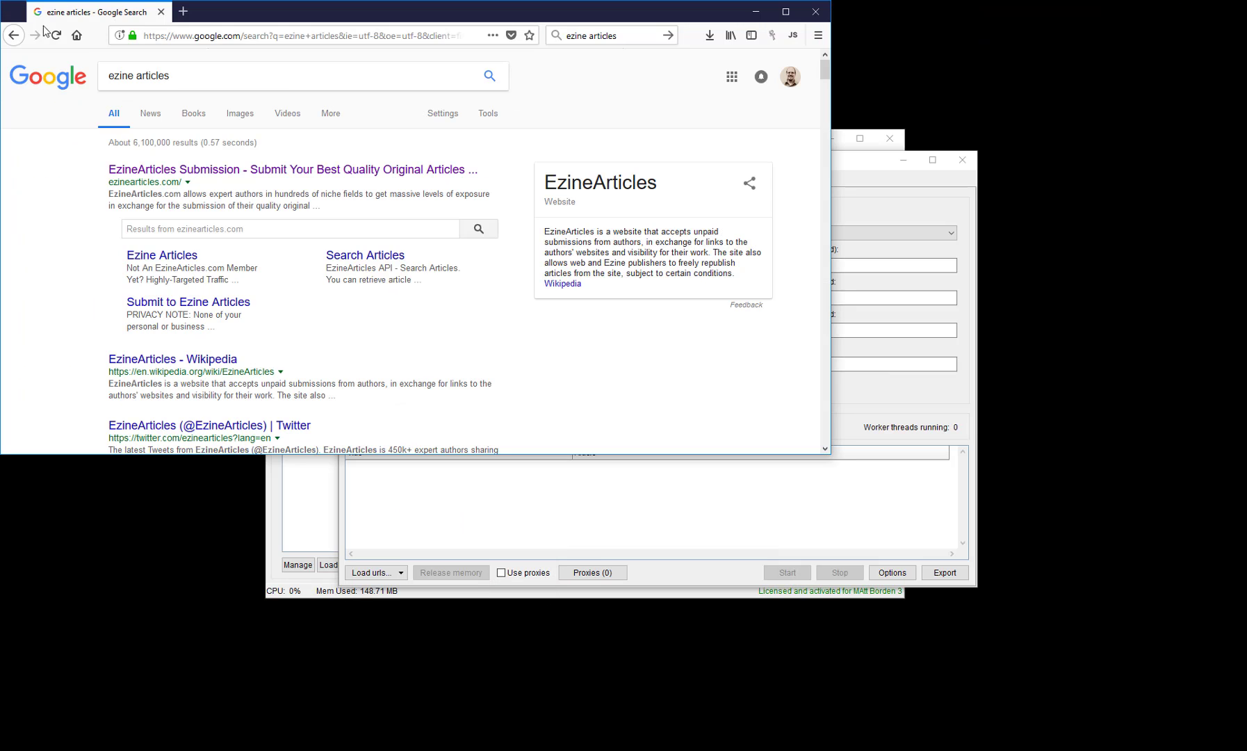
Switch to Firefox, enlarge its window, search ezinearticles.com for "car" and open the article "4 Smart Reasons To Buy A Used Car"
left_click_drag(830, 453, 1246, 748)
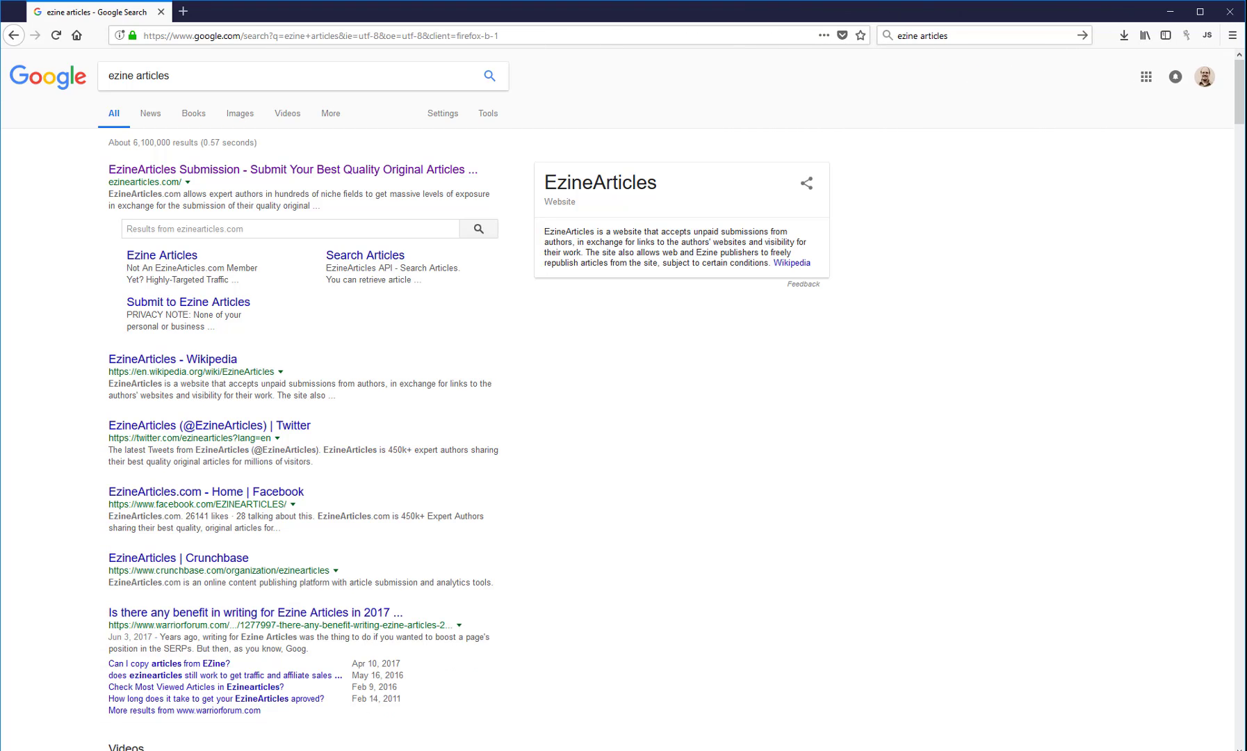
left_click(219, 234)
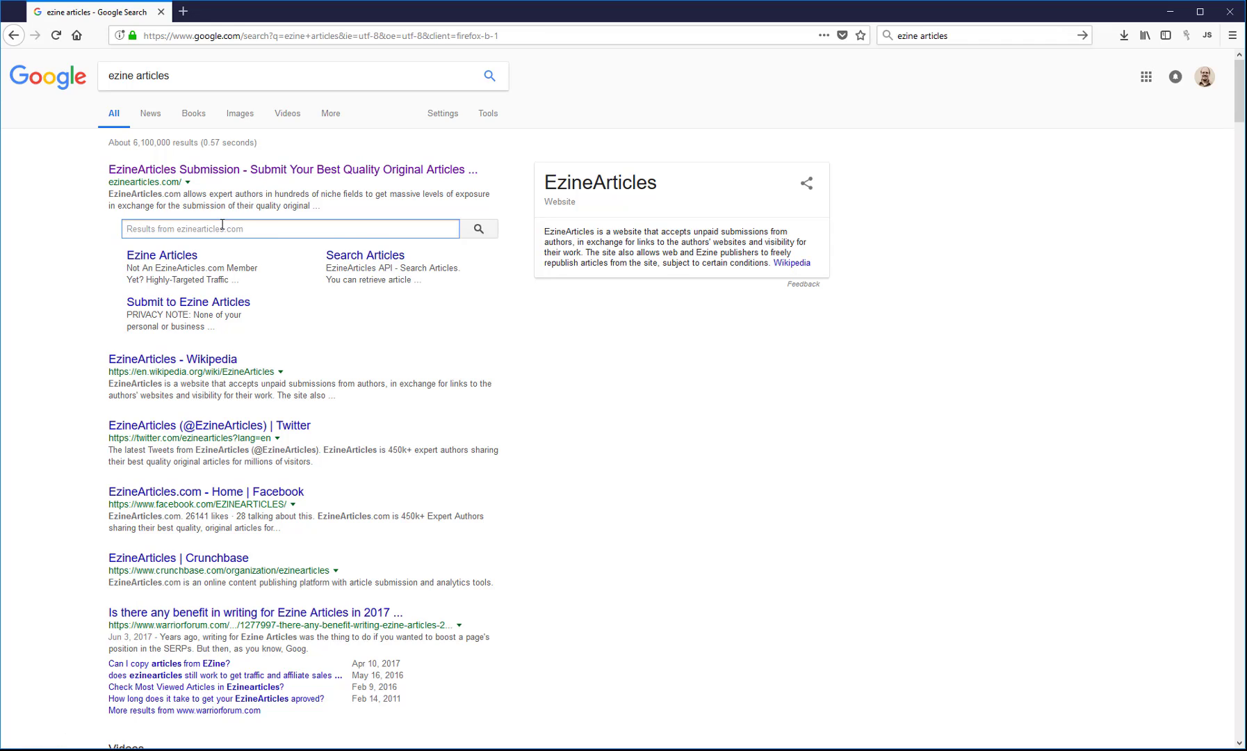
type("car")
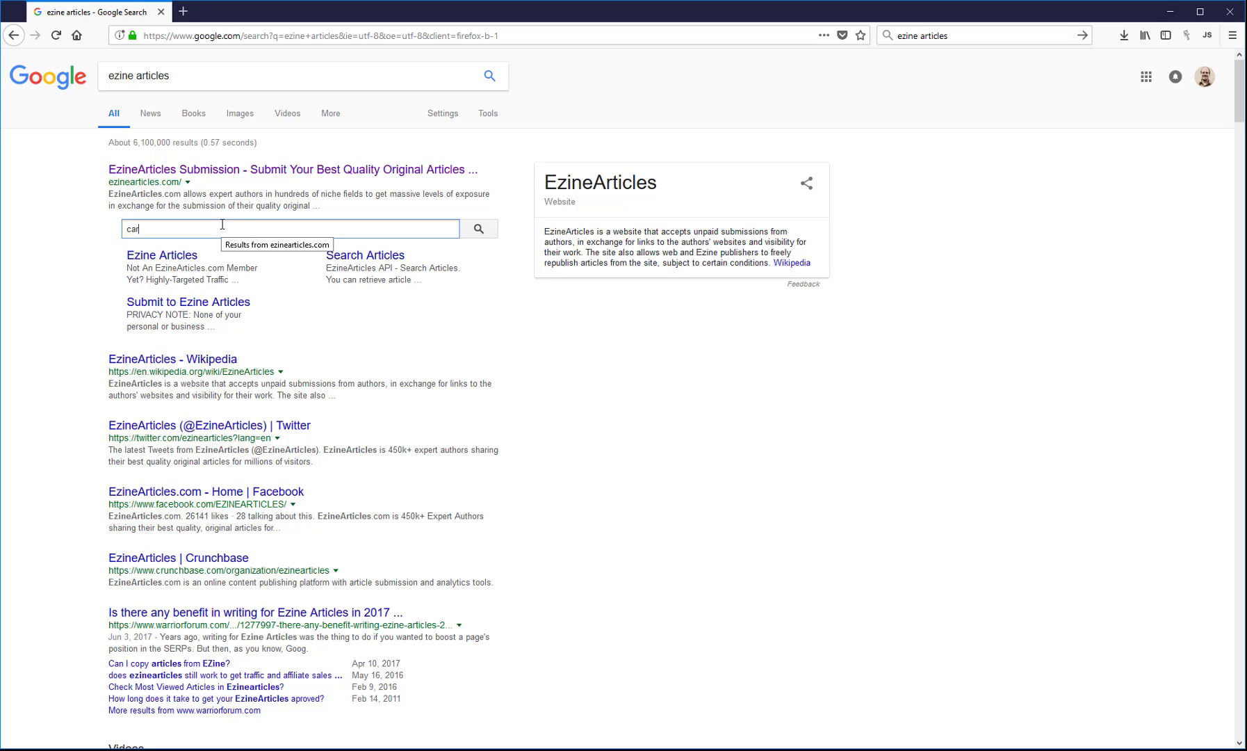
left_click(479, 229)
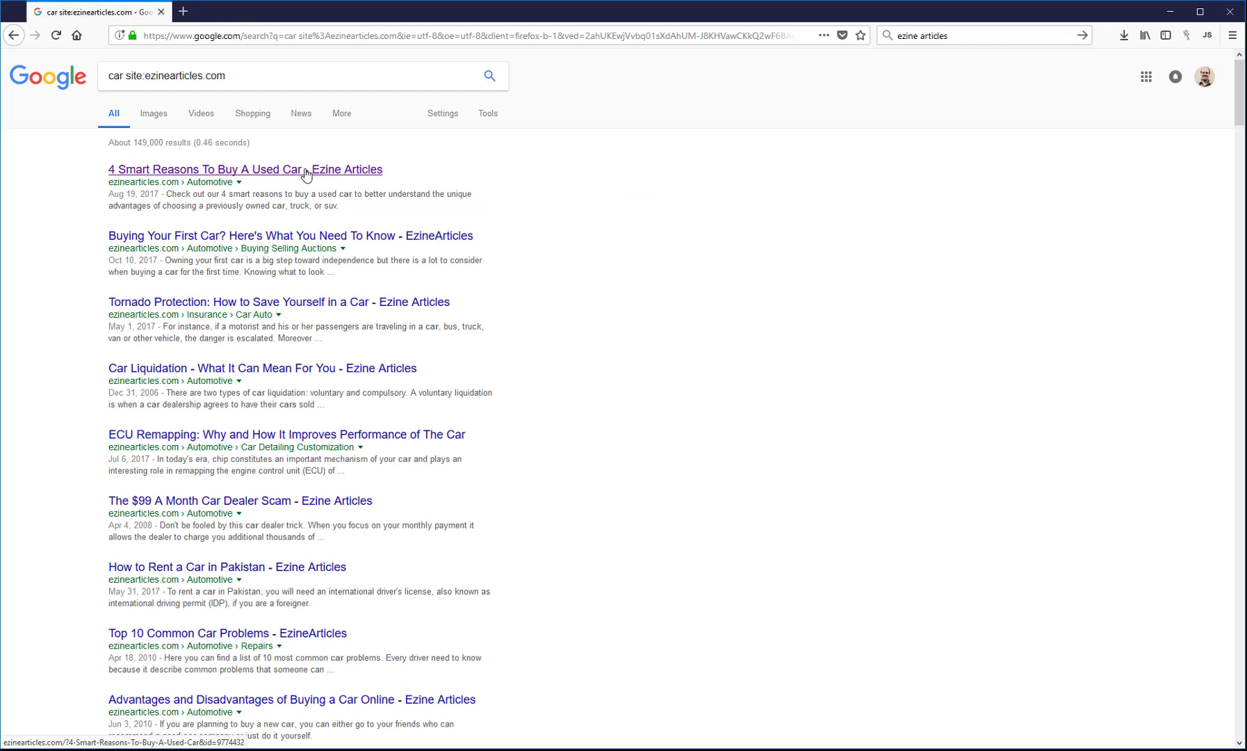
left_click(305, 173)
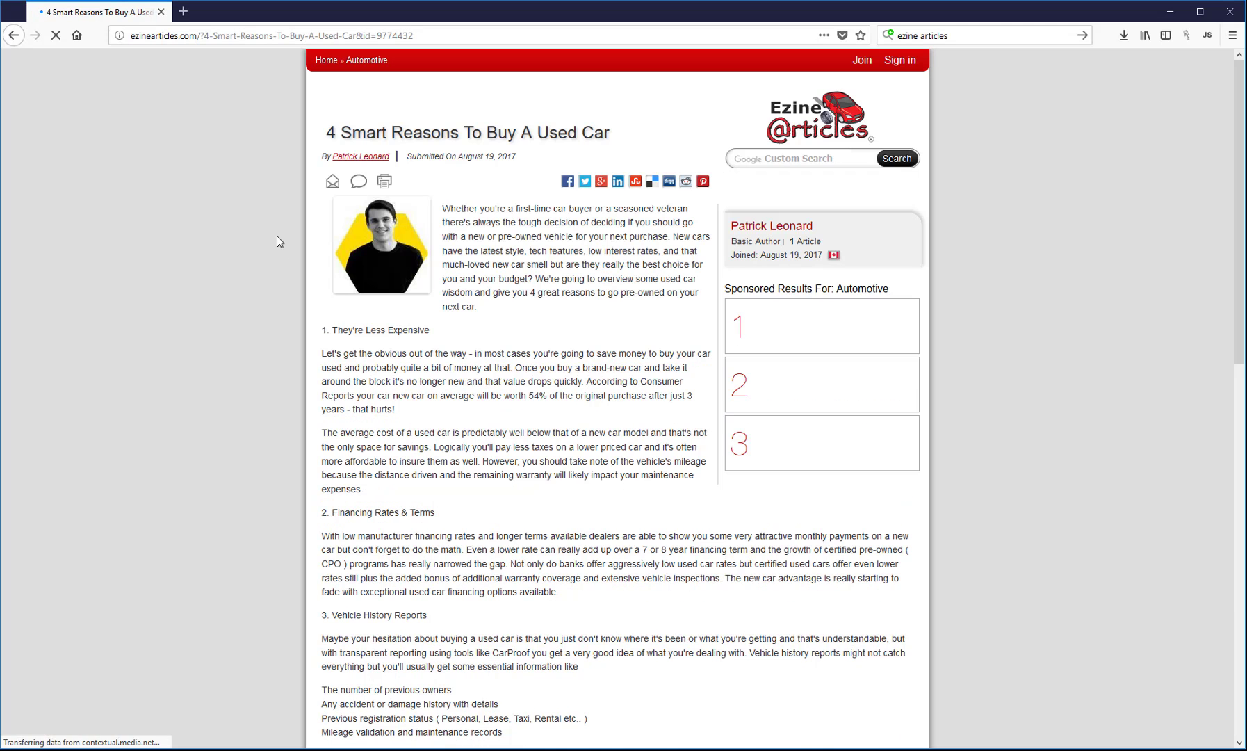
Copy the used-car article's web address and restore the browser to a smaller window beside the Article Scraper
right_click(265, 34)
left_click(301, 79)
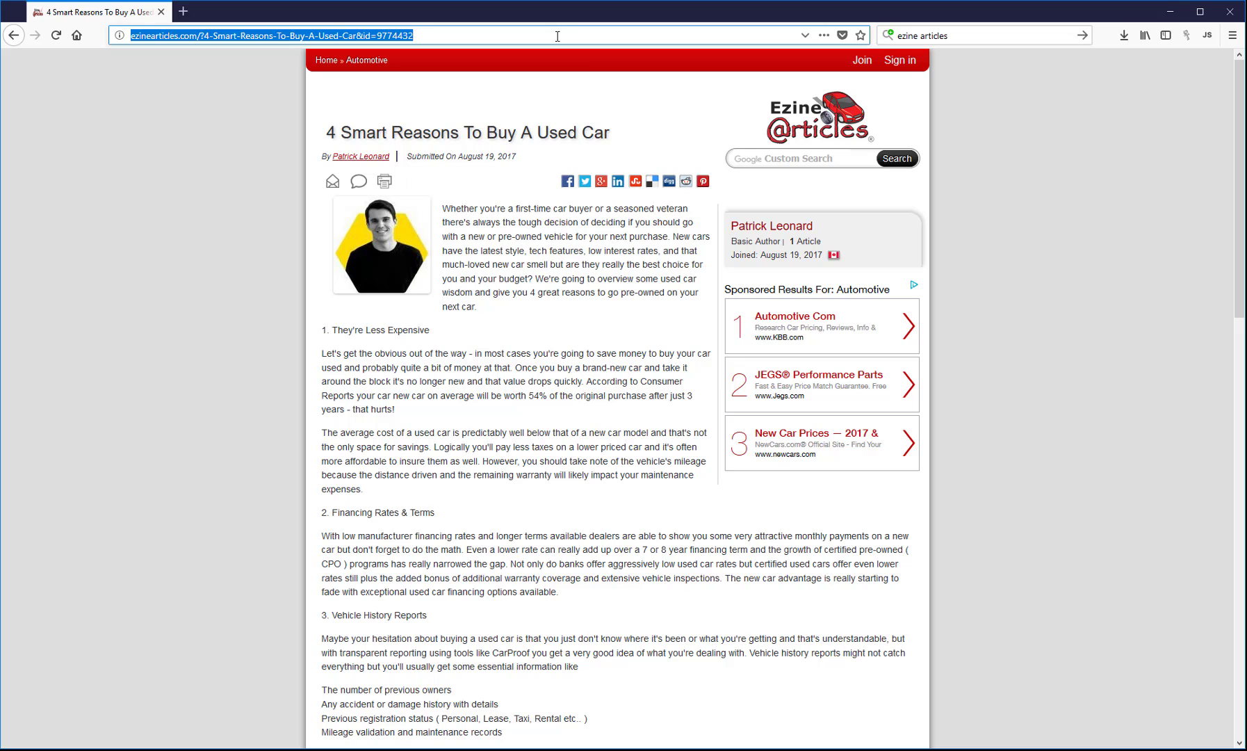
double_click(538, 20)
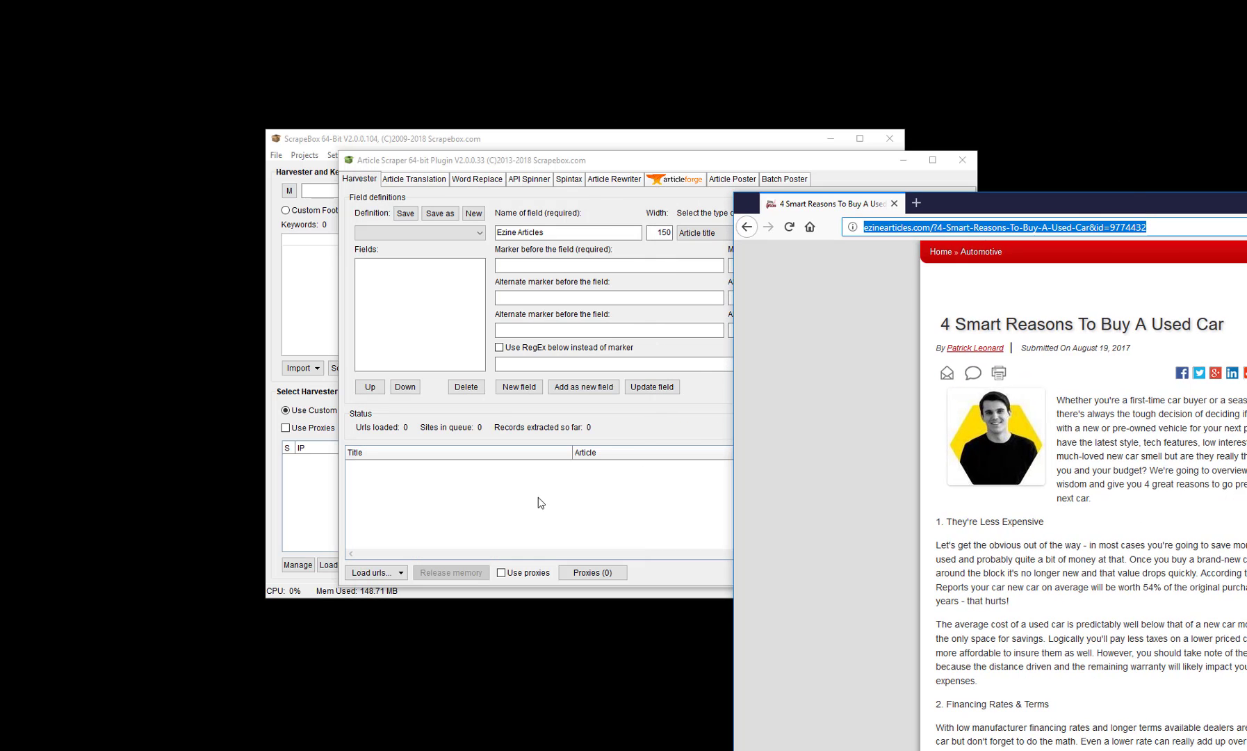
Put the copied article address into ScrapeBox's URL list and load it from ScrapeBox into the Article Scraper
left_click(503, 499)
left_click(389, 572)
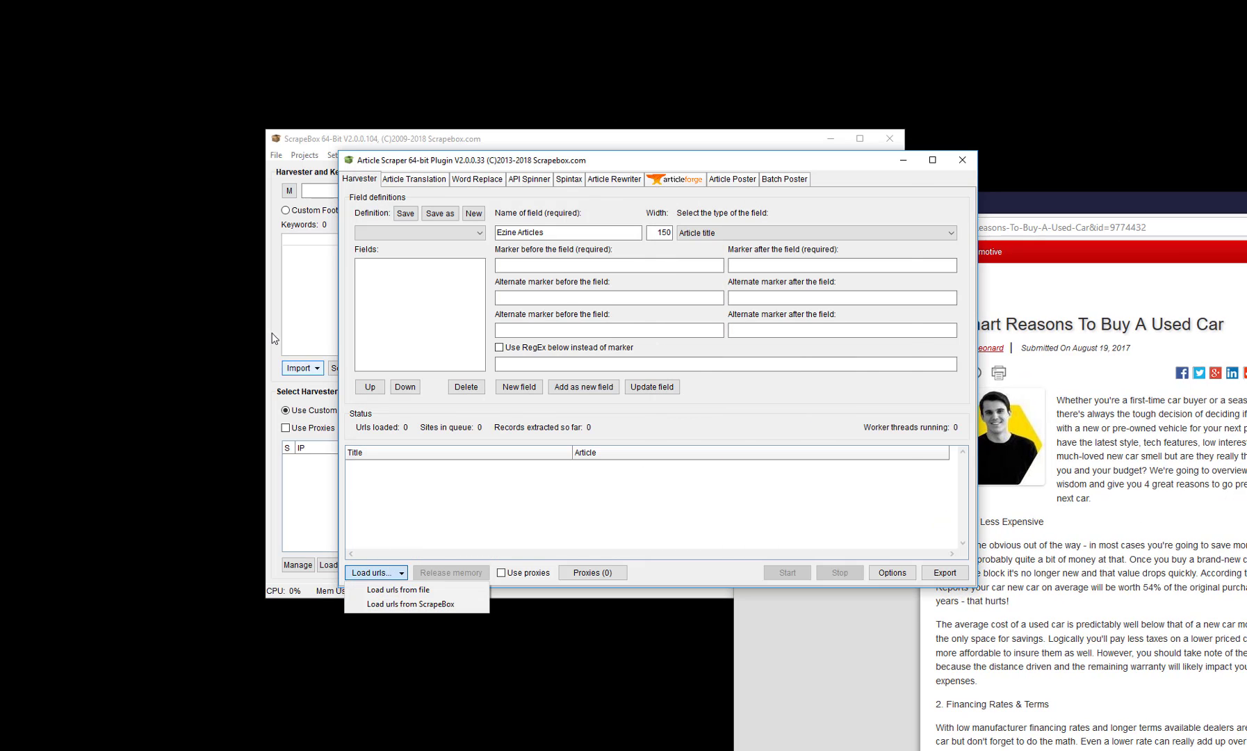
left_click(299, 368)
right_click(541, 292)
left_click(604, 309)
left_click(933, 390)
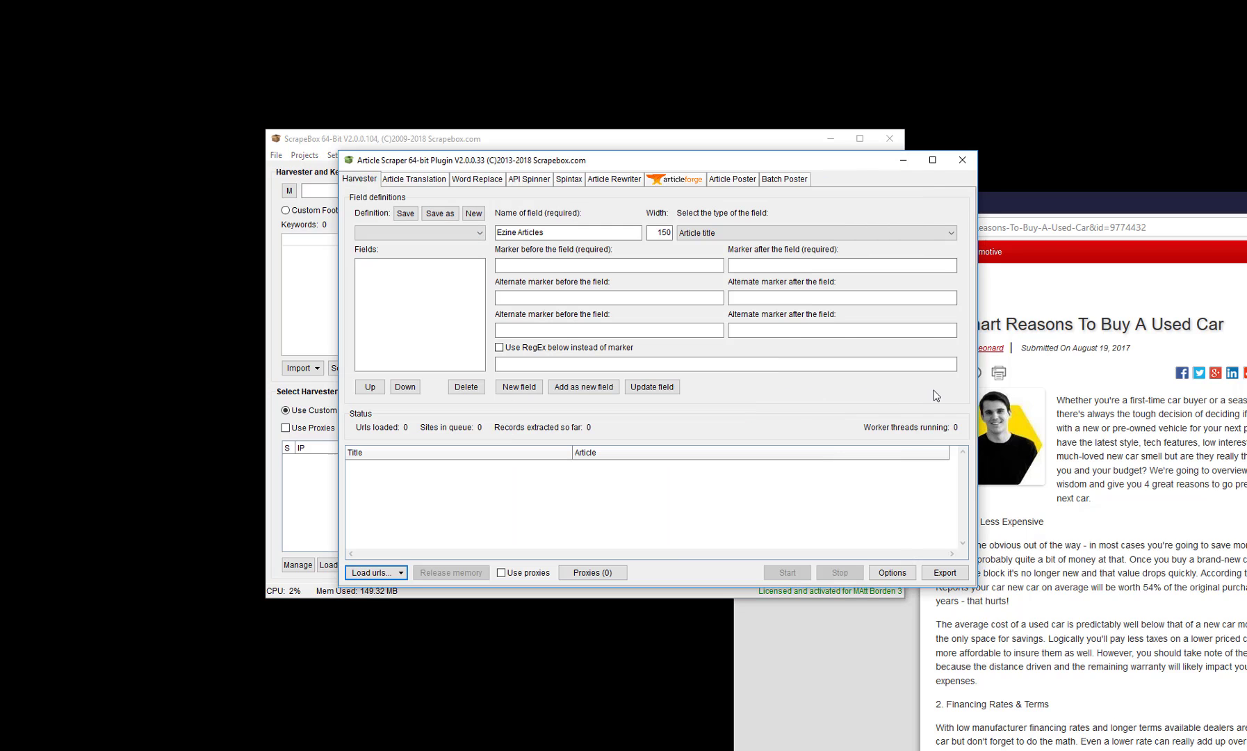
left_click(368, 579)
left_click(398, 600)
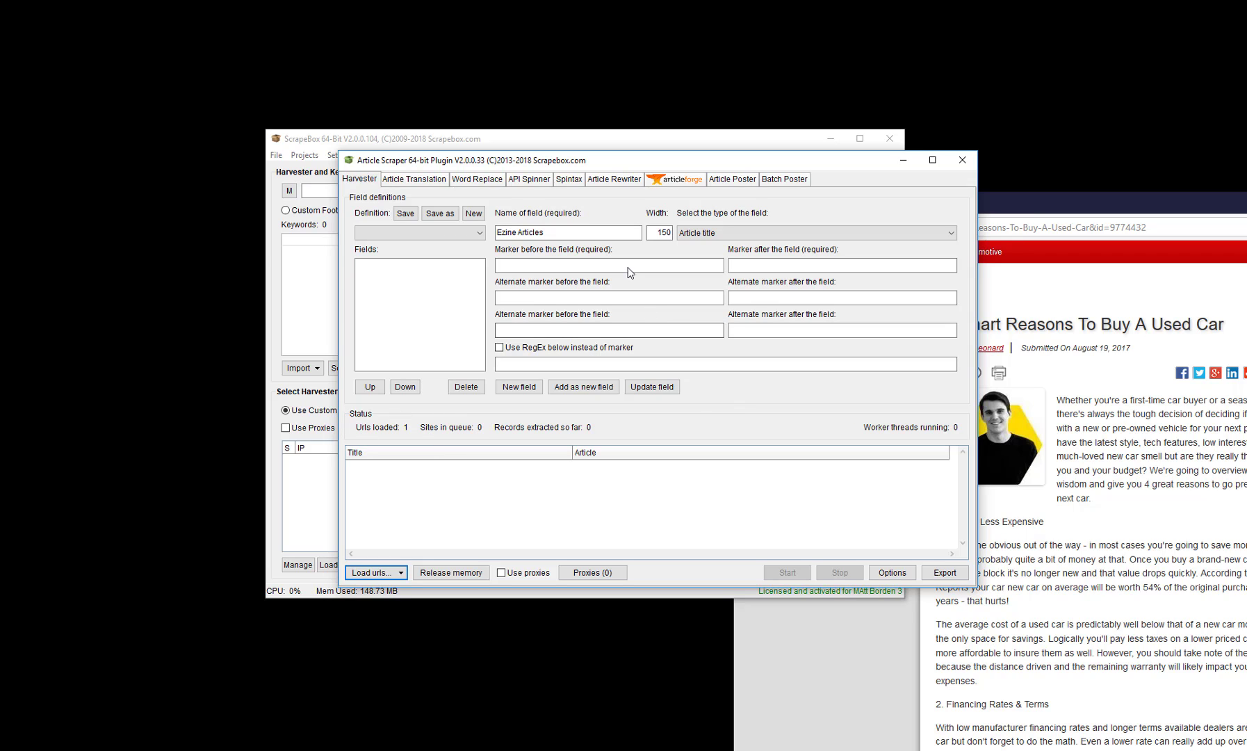
Switch to Firefox, select the article's title "4 Smart Reasons To Buy A Used Car" and move the window so the whole page shows
left_click(789, 233)
left_click(1057, 230)
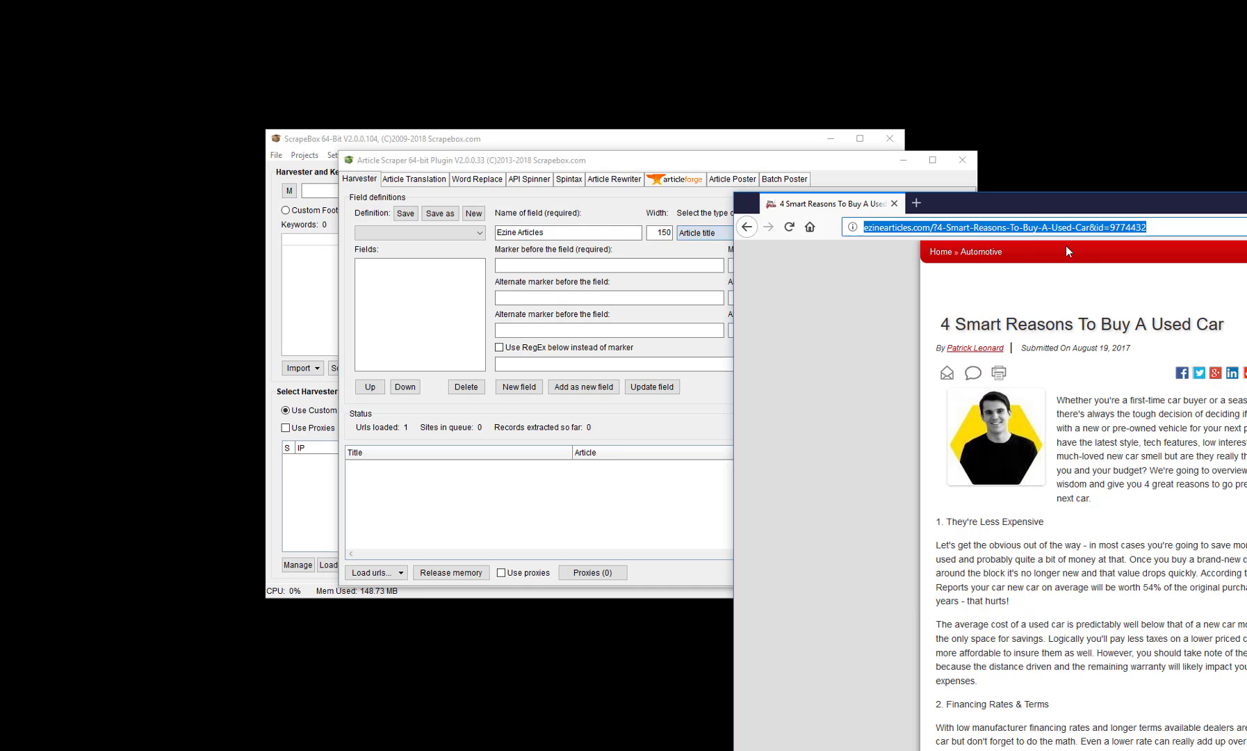
left_click_drag(941, 324, 1225, 325)
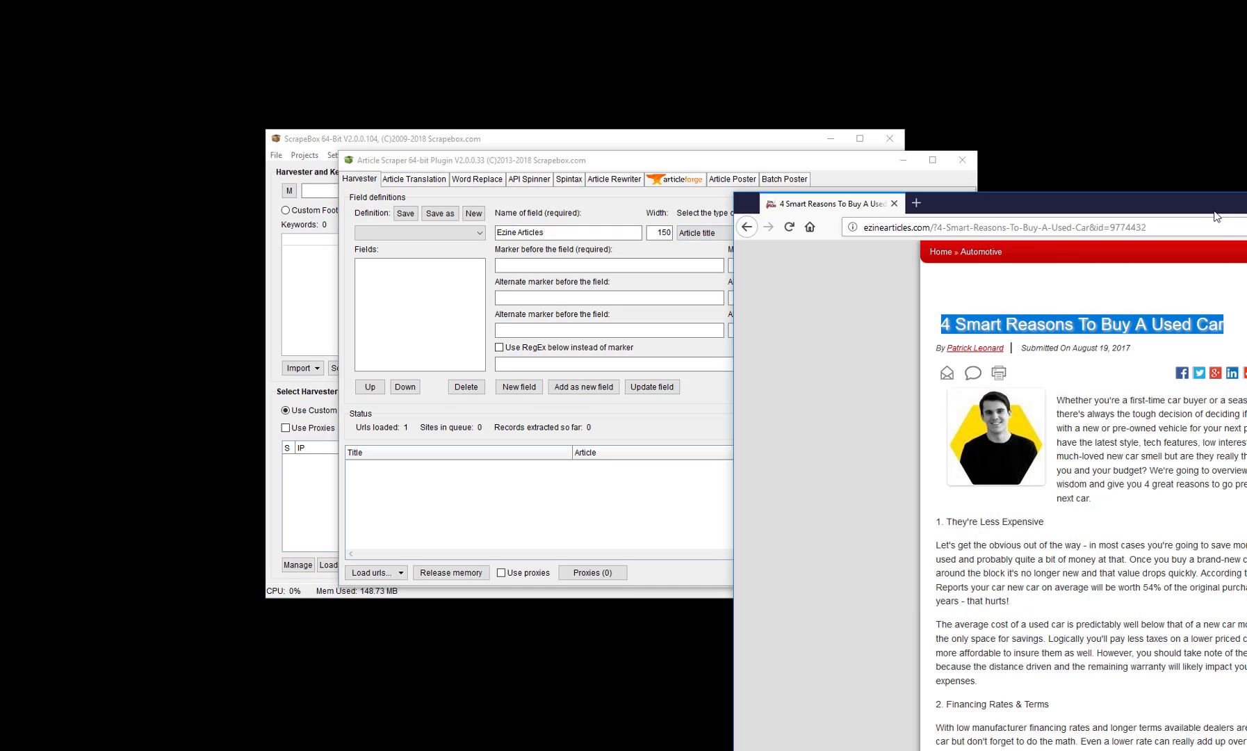
left_click_drag(1214, 212, 575, 92)
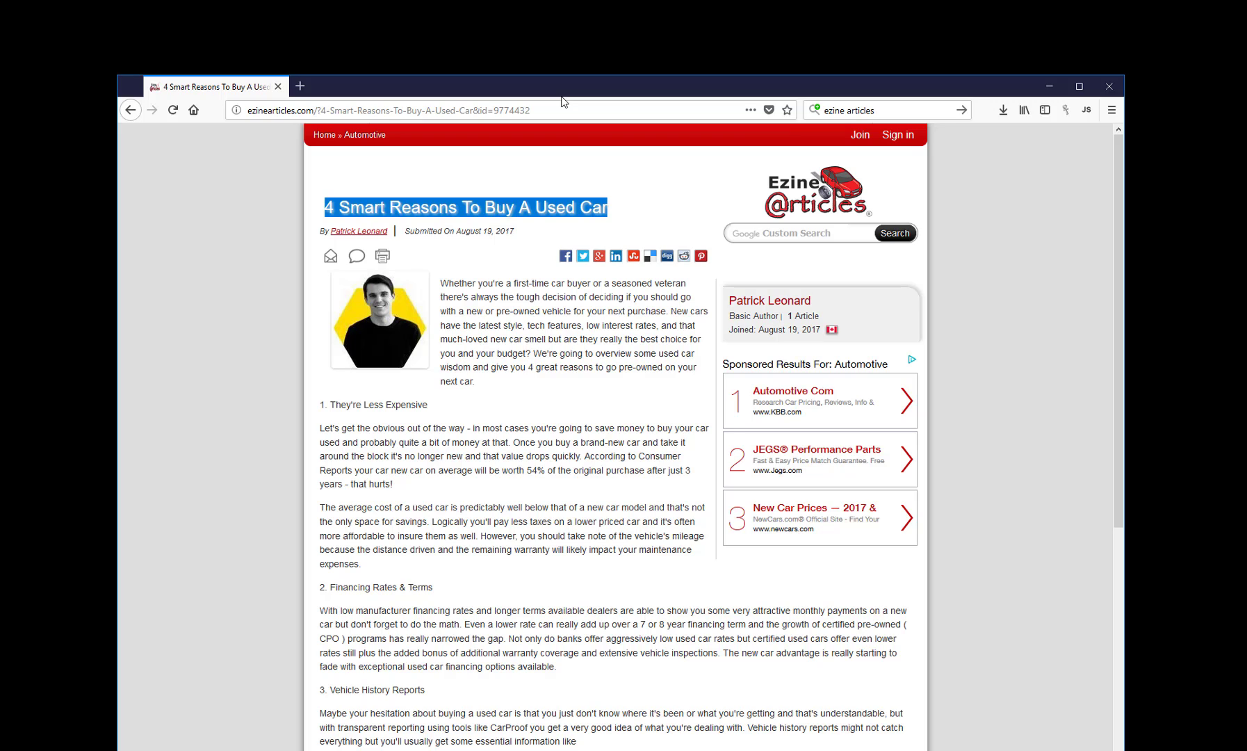
Inspect the article title's HTML element in the developer tools and close them again
right_click(483, 211)
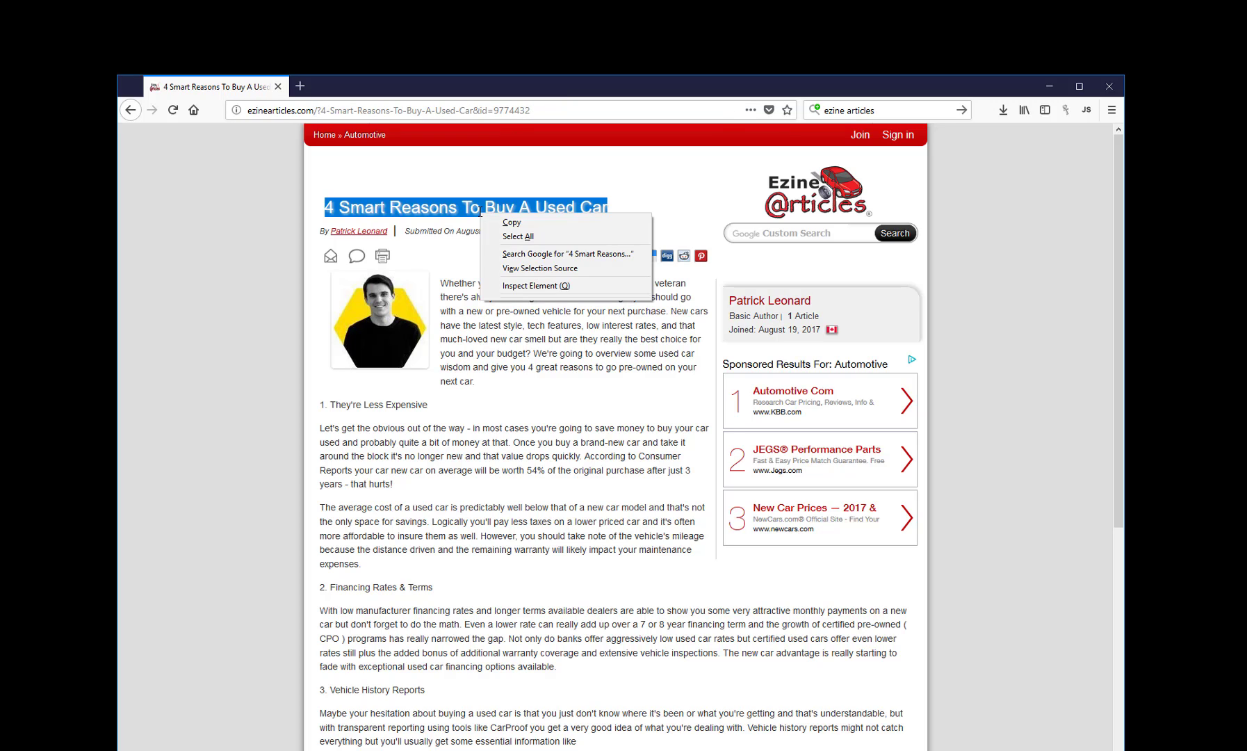
left_click(522, 286)
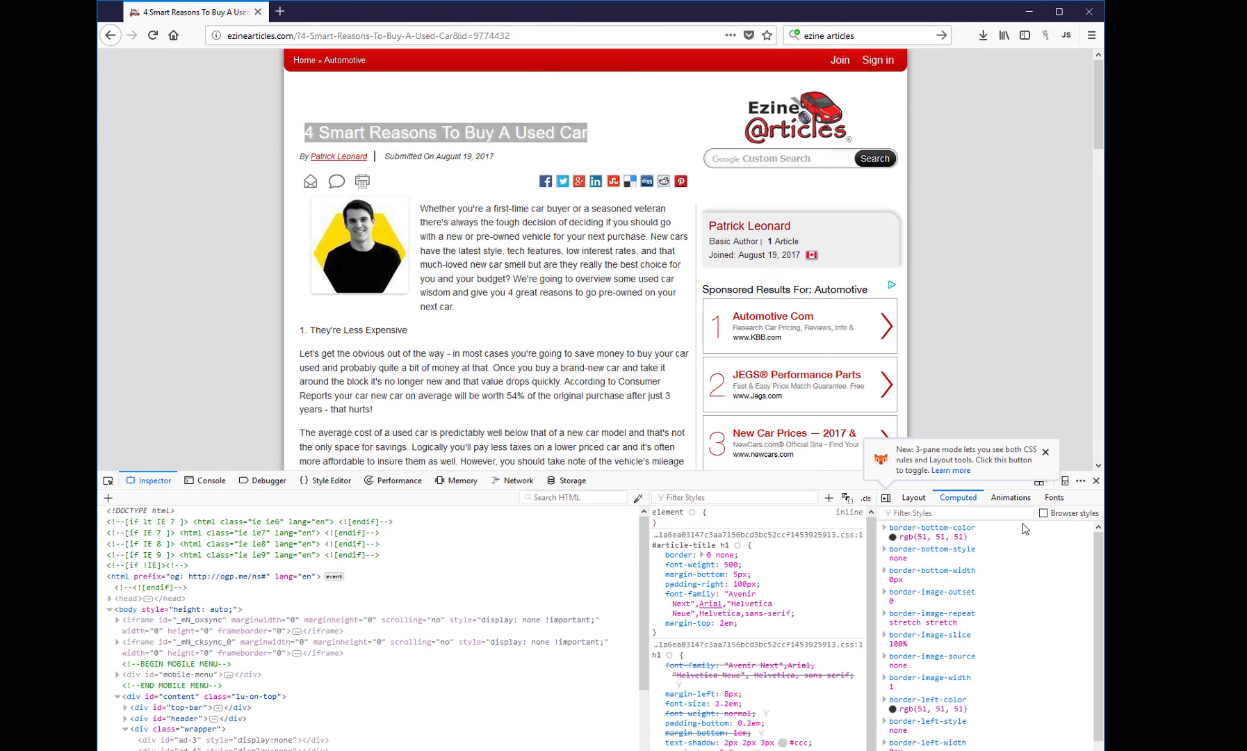
left_click(1096, 481)
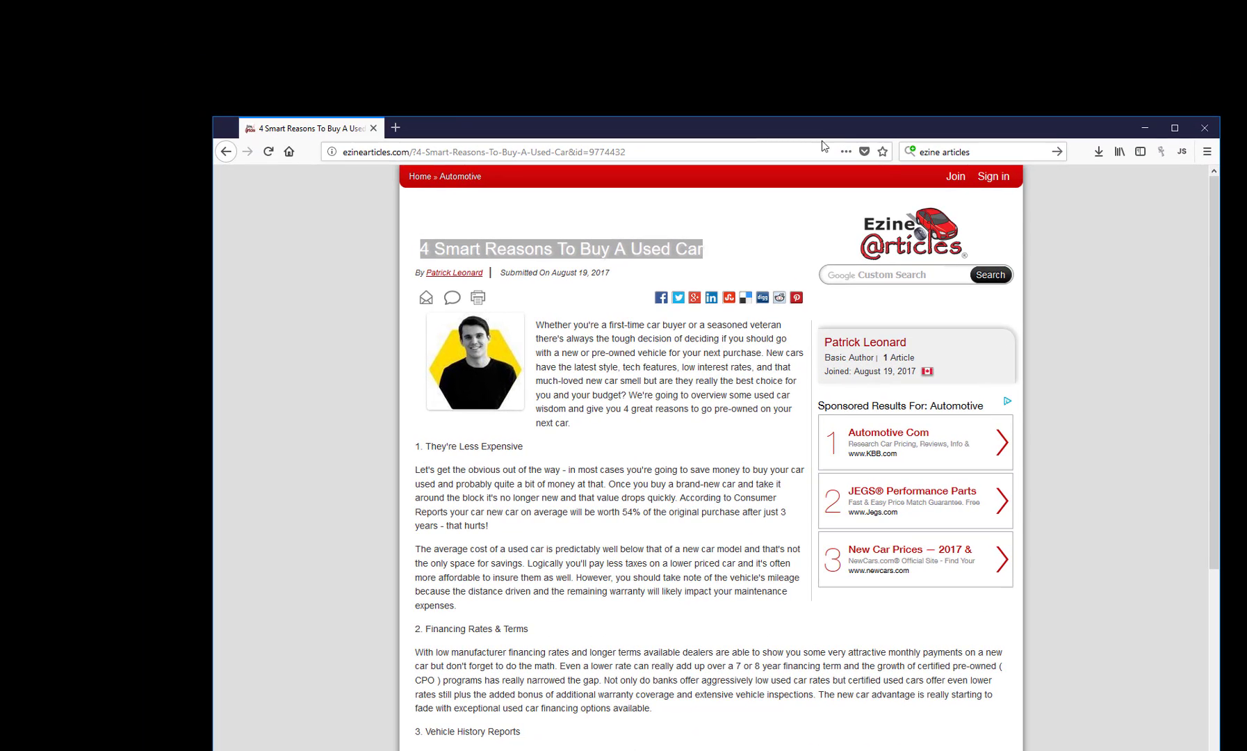
Copy the article title, open the page source and search it for "4 Smart Reasons To Buy A Used Car"
right_click(591, 247)
left_click(616, 260)
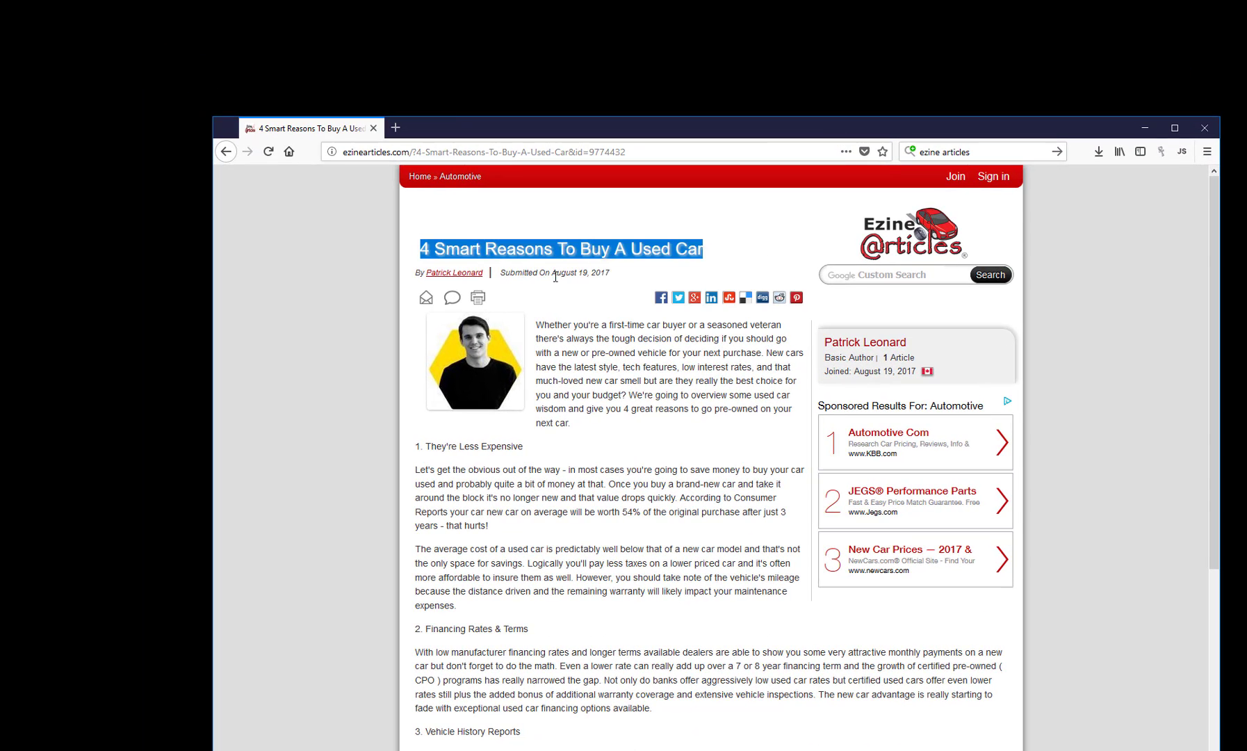
key("ctrl+u")
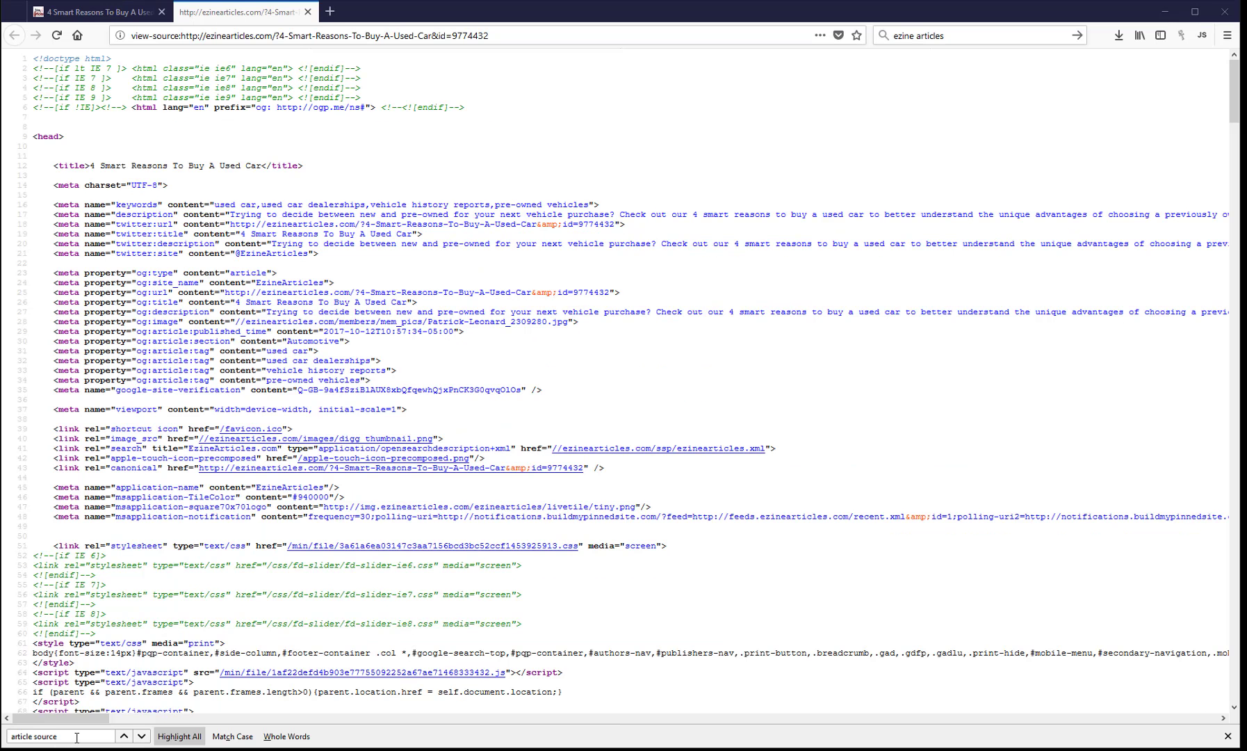
left_click(77, 737)
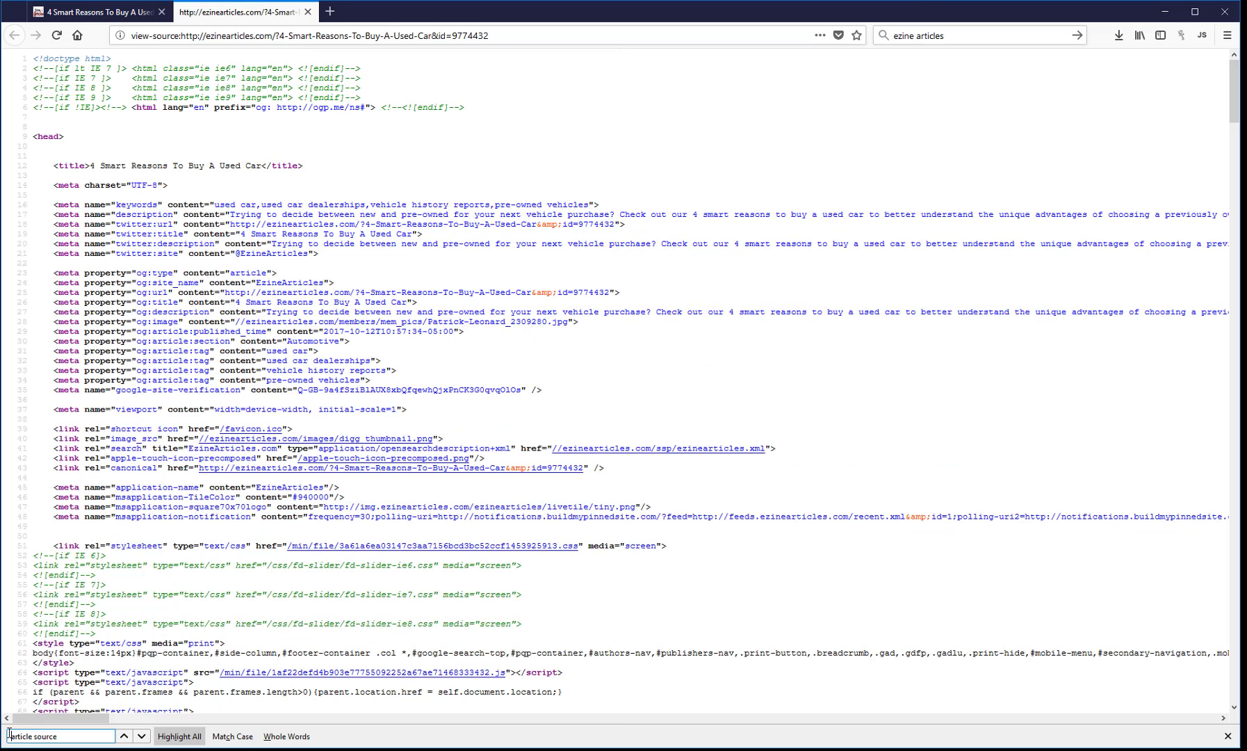
left_click_drag(63, 737, 2, 737)
key("ctrl+v")
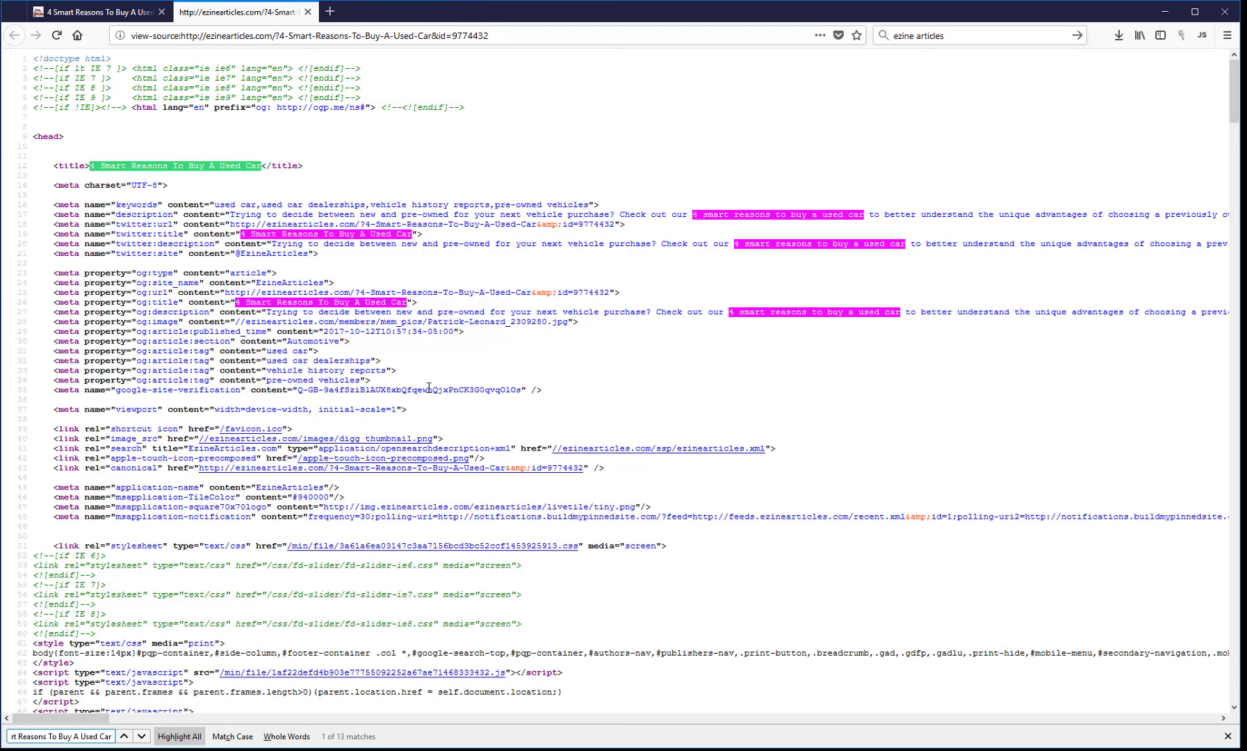
Compare the code before and after each occurrence of the title in the page source to find suitable field markers
left_click(720, 749)
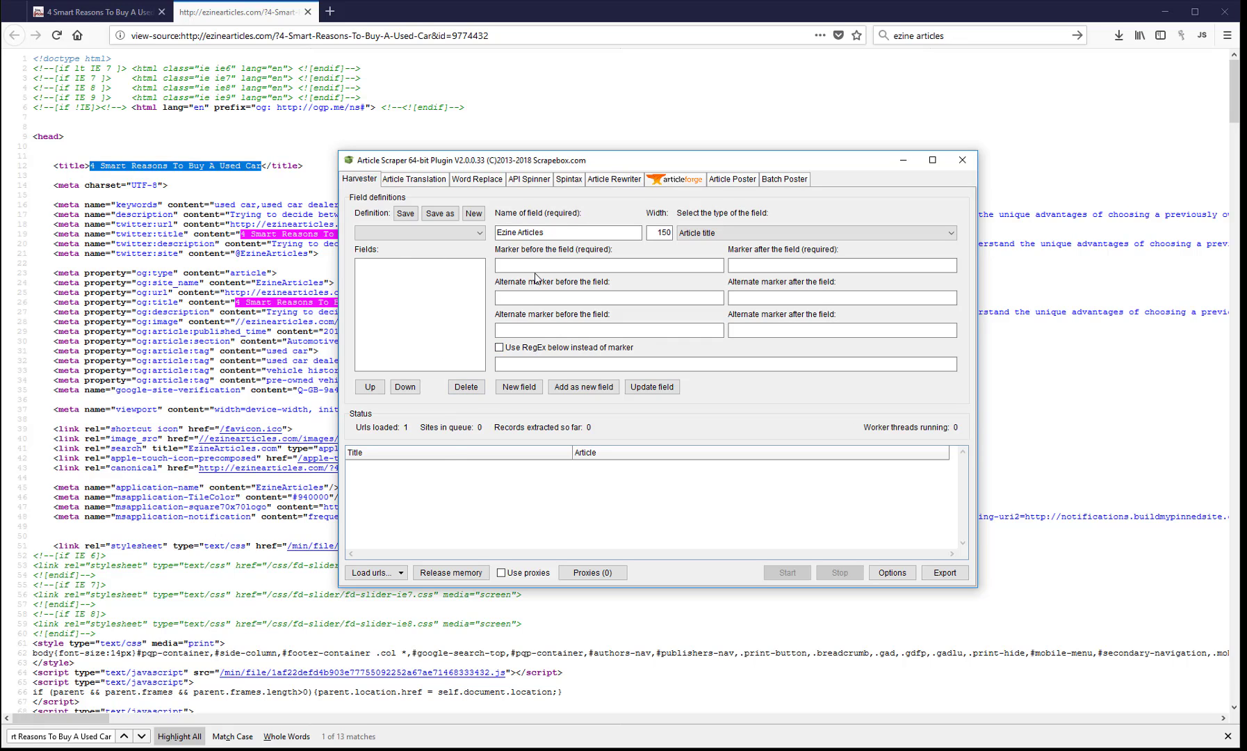
left_click(98, 167)
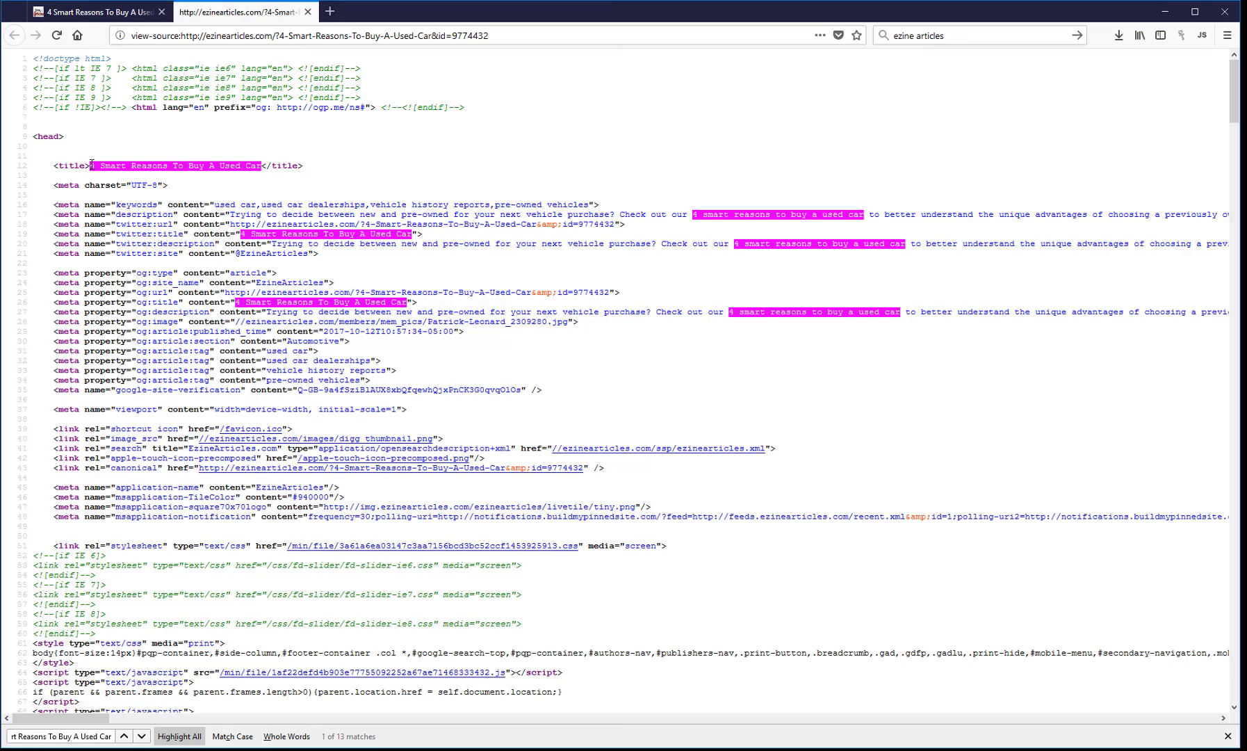
left_click_drag(91, 165, 54, 165)
left_click_drag(304, 166, 263, 169)
left_click_drag(240, 233, 117, 232)
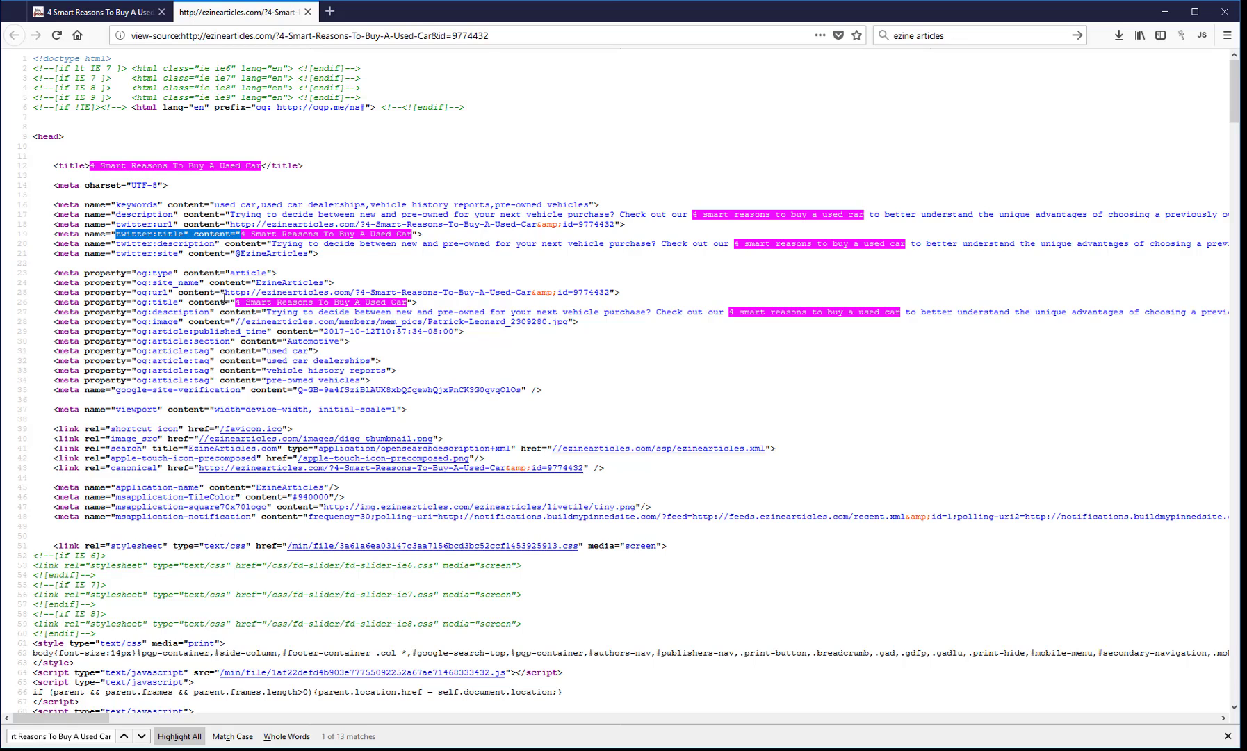
left_click_drag(233, 302, 134, 303)
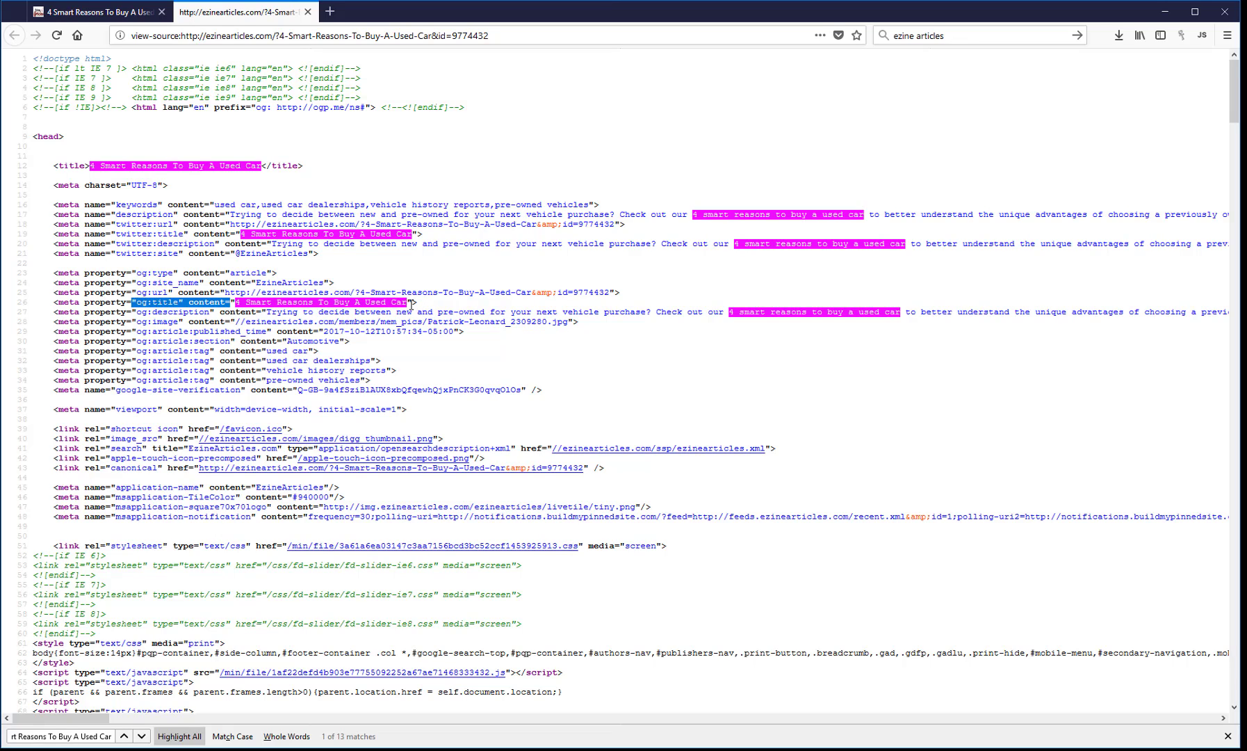
left_click_drag(409, 301, 428, 304)
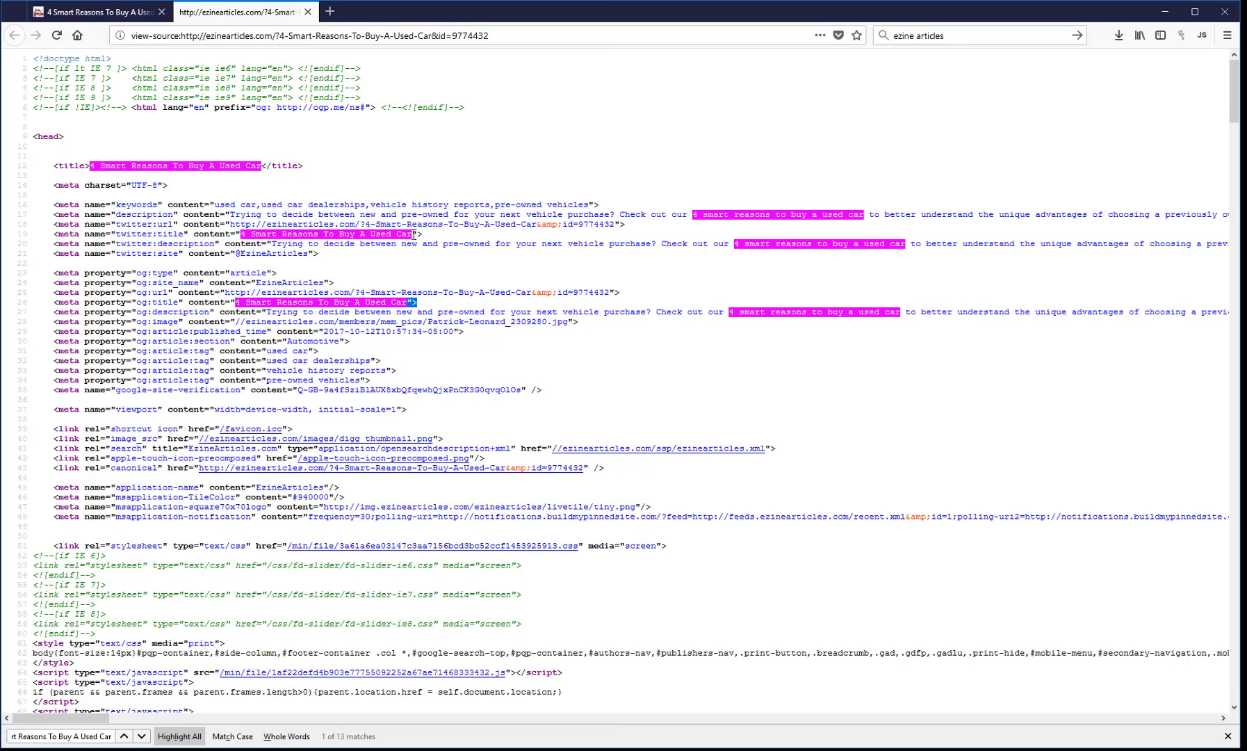
left_click_drag(414, 235, 430, 241)
left_click_drag(688, 216, 604, 217)
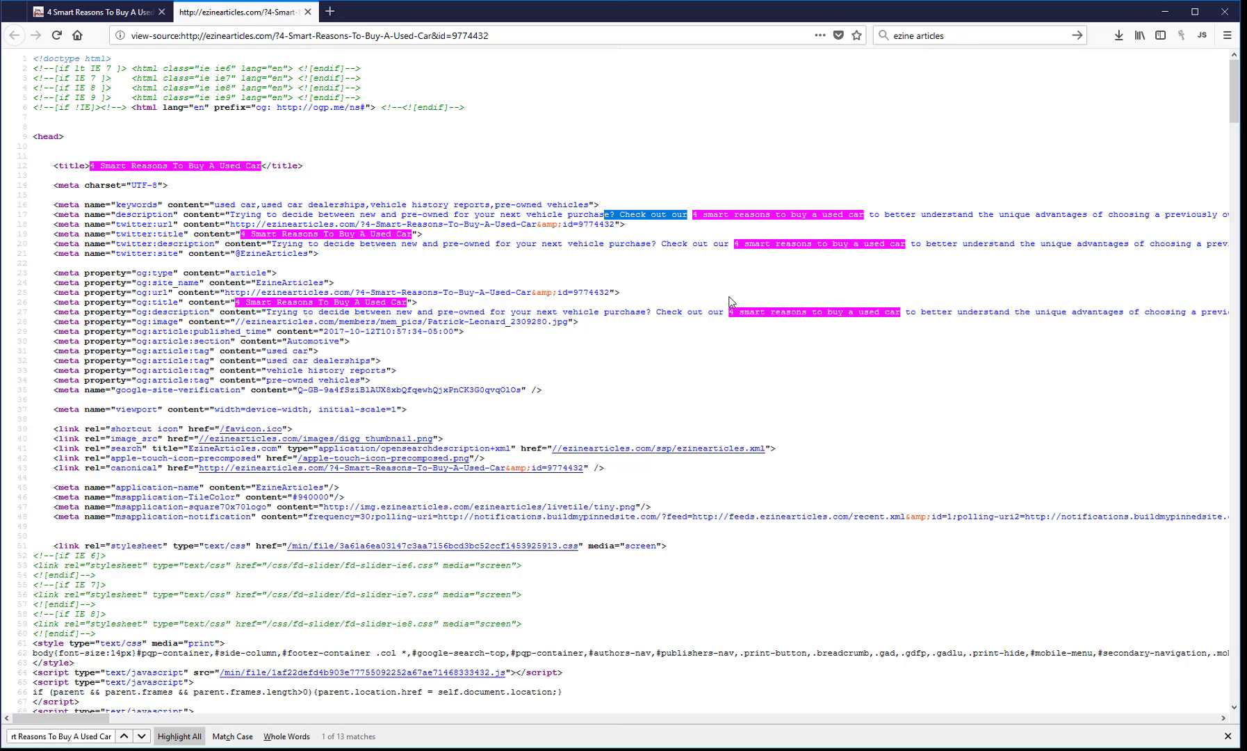
left_click_drag(728, 310, 671, 309)
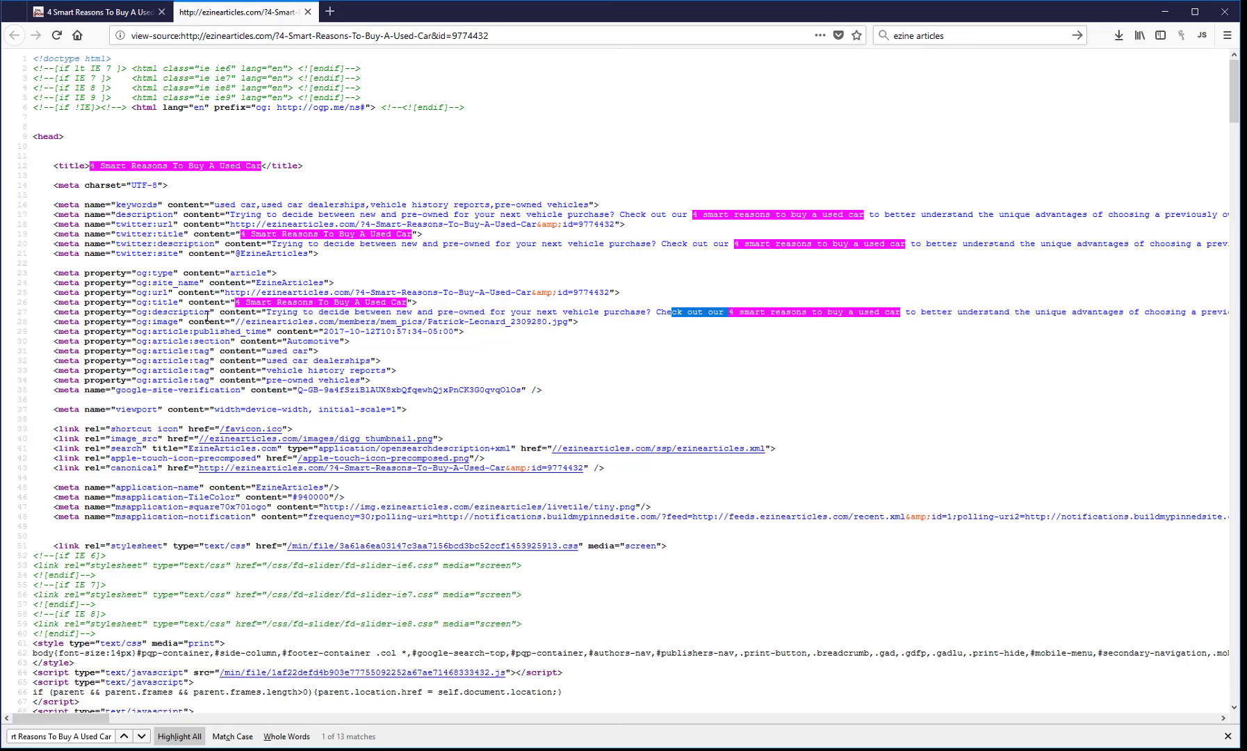
left_click_drag(138, 311, 727, 310)
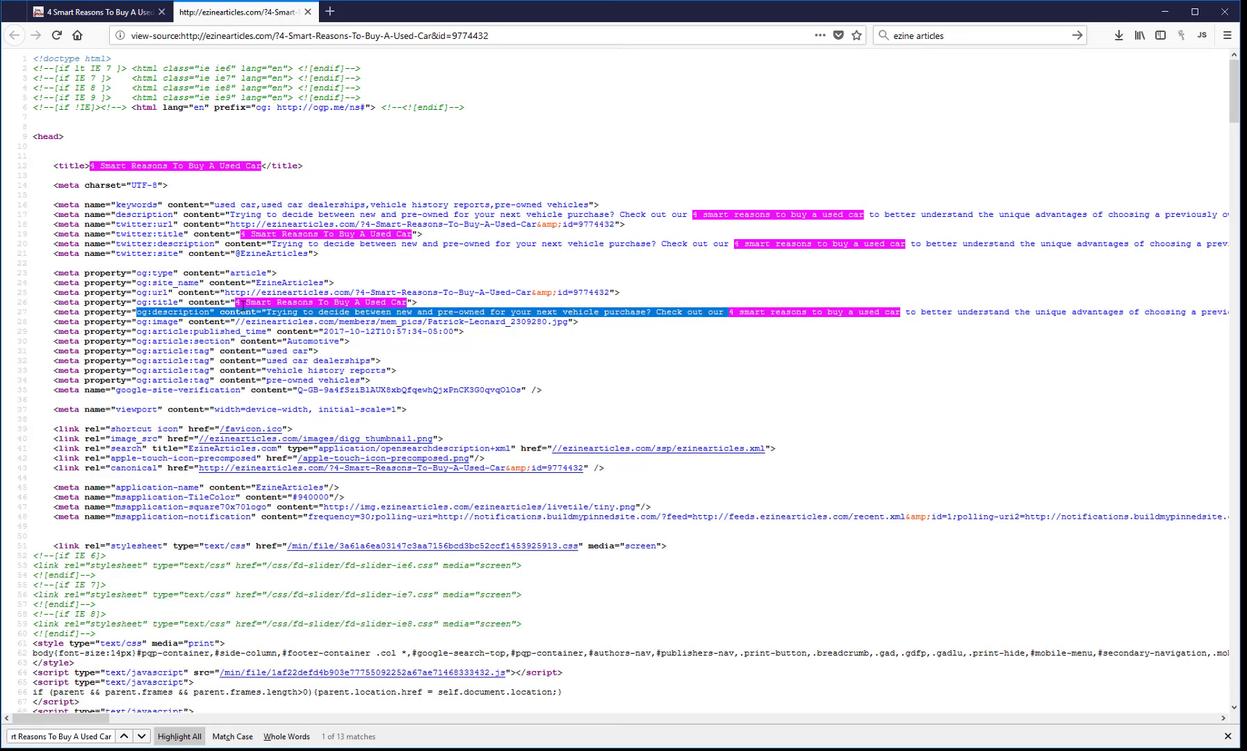
left_click_drag(235, 302, 132, 302)
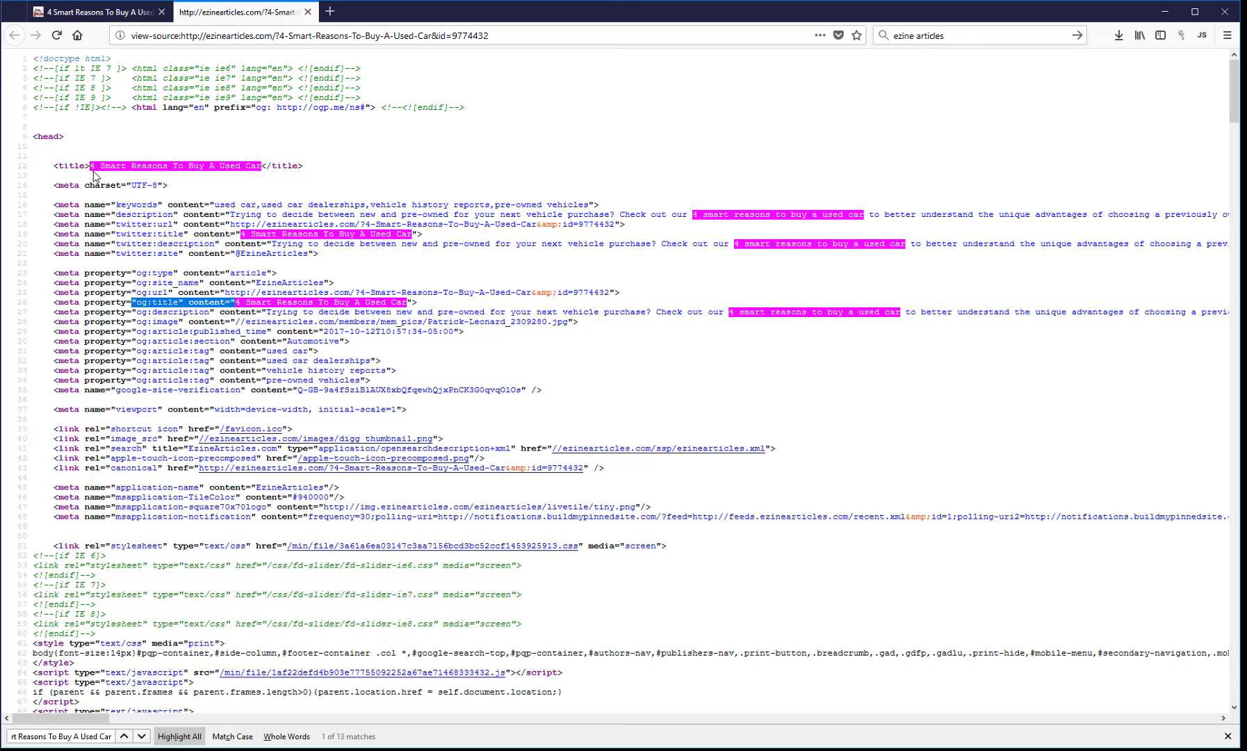
Copy the opening <title> tag from the page source into the Article Scraper as the required marker before the field
left_click_drag(93, 170, 47, 167)
key("ctrl+c")
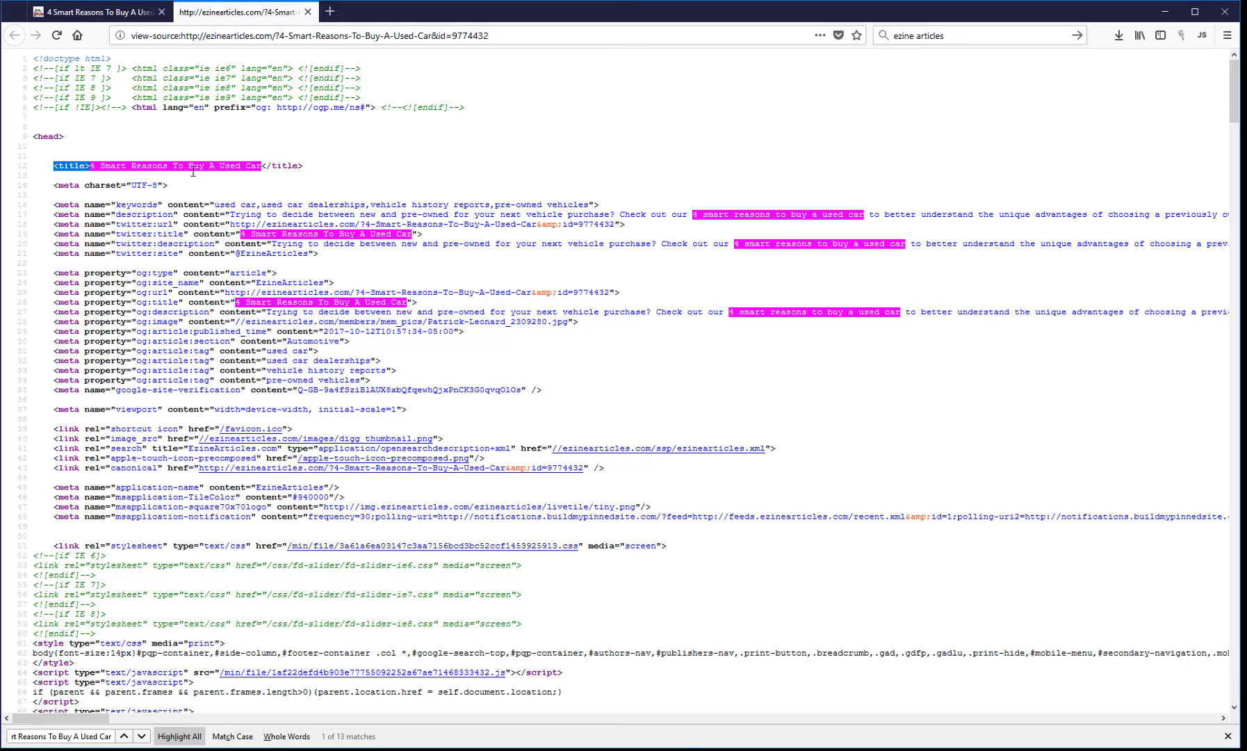
key("alt+Tab")
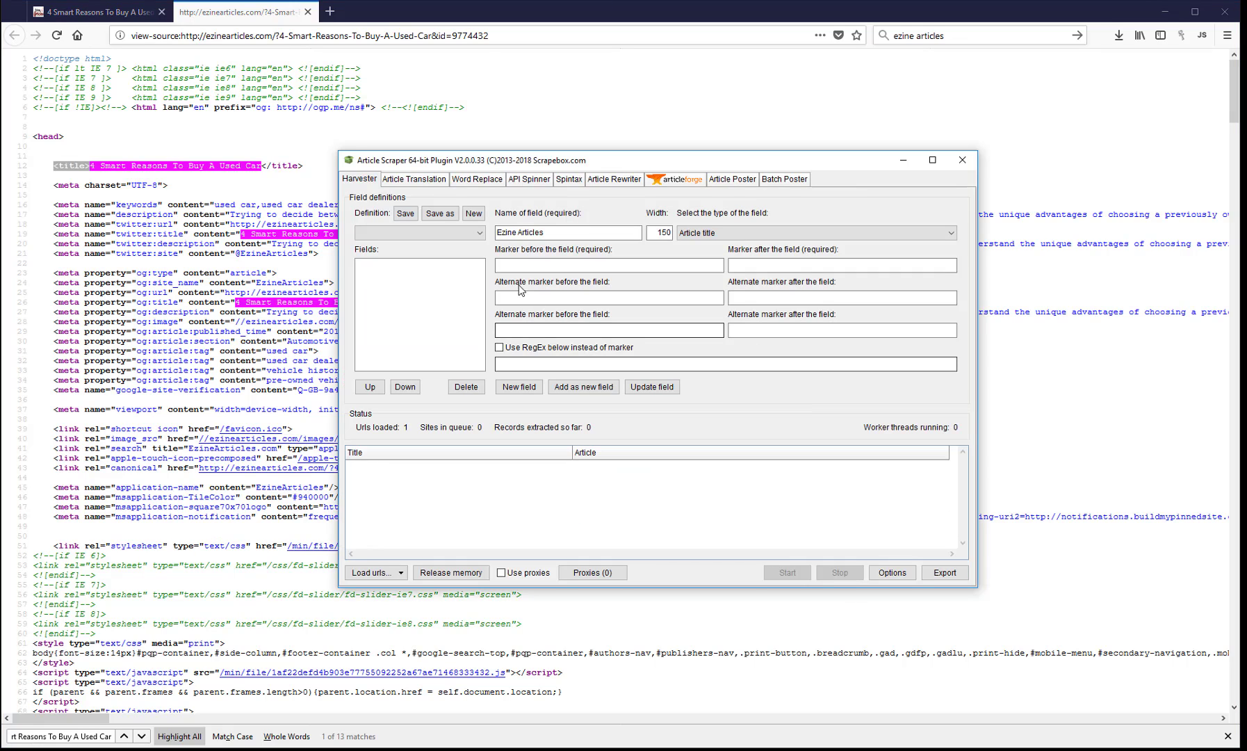
key("ctrl+v")
Copy the closing </title> tag from the page source and paste it as the required marker after the field
left_click_drag(303, 165, 265, 164)
key("ctrl+c")
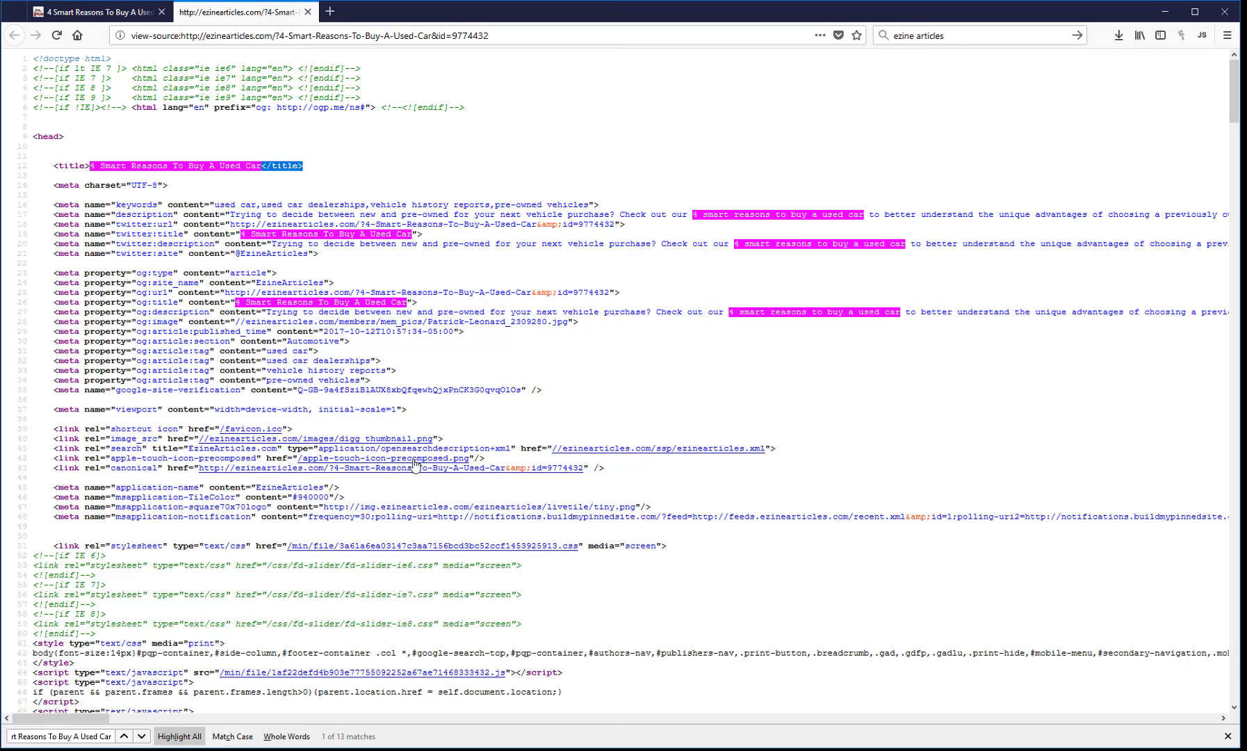
key("alt+Tab")
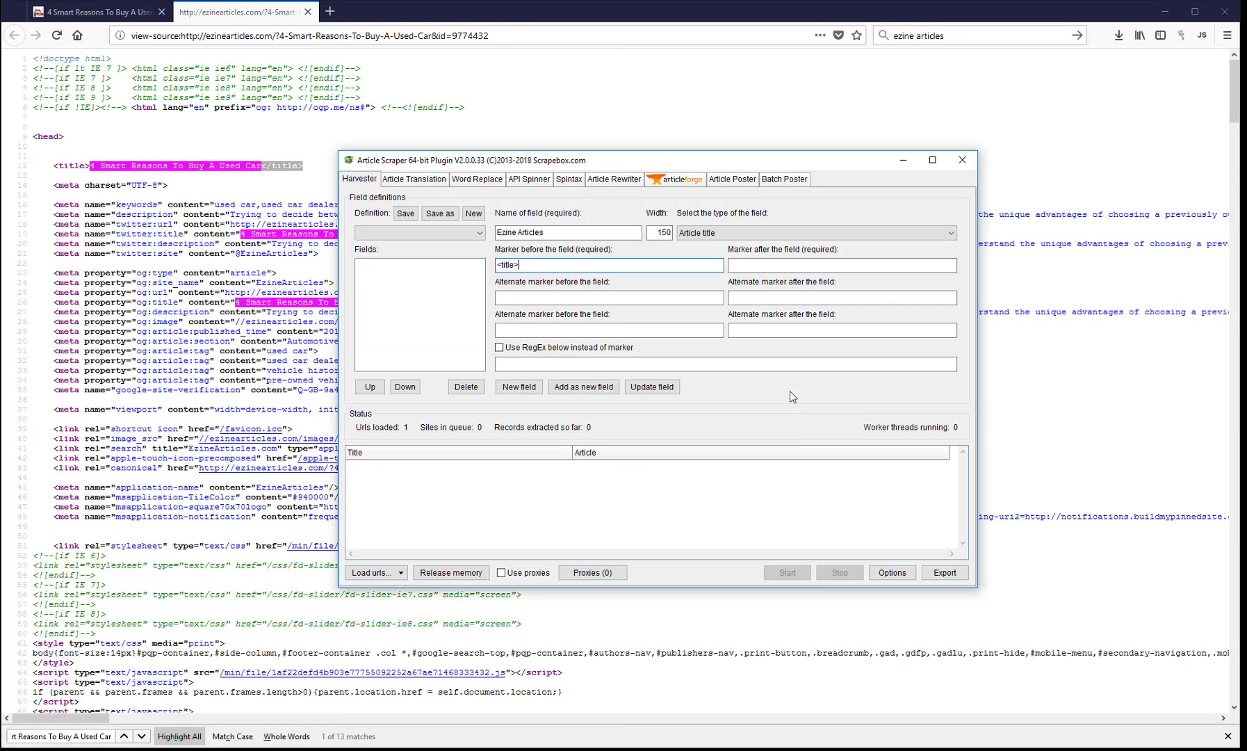
left_click(743, 262)
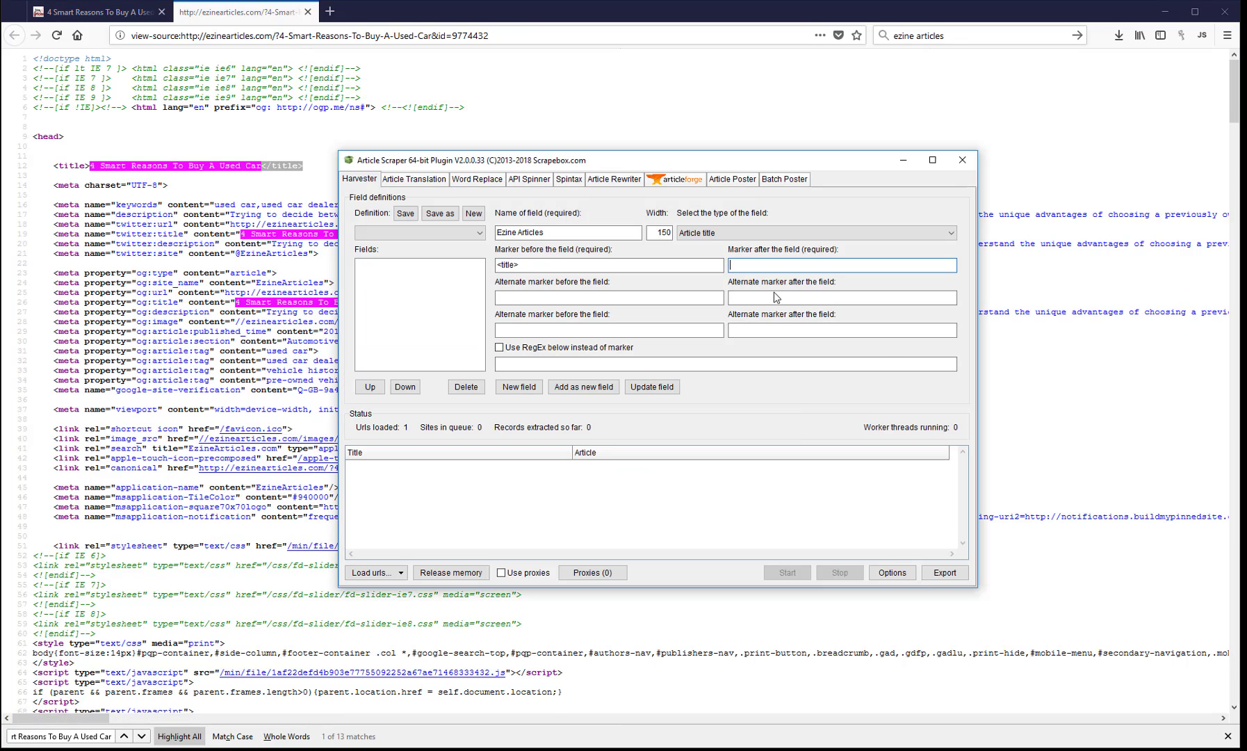
key("ctrl+v")
left_click(1019, 556)
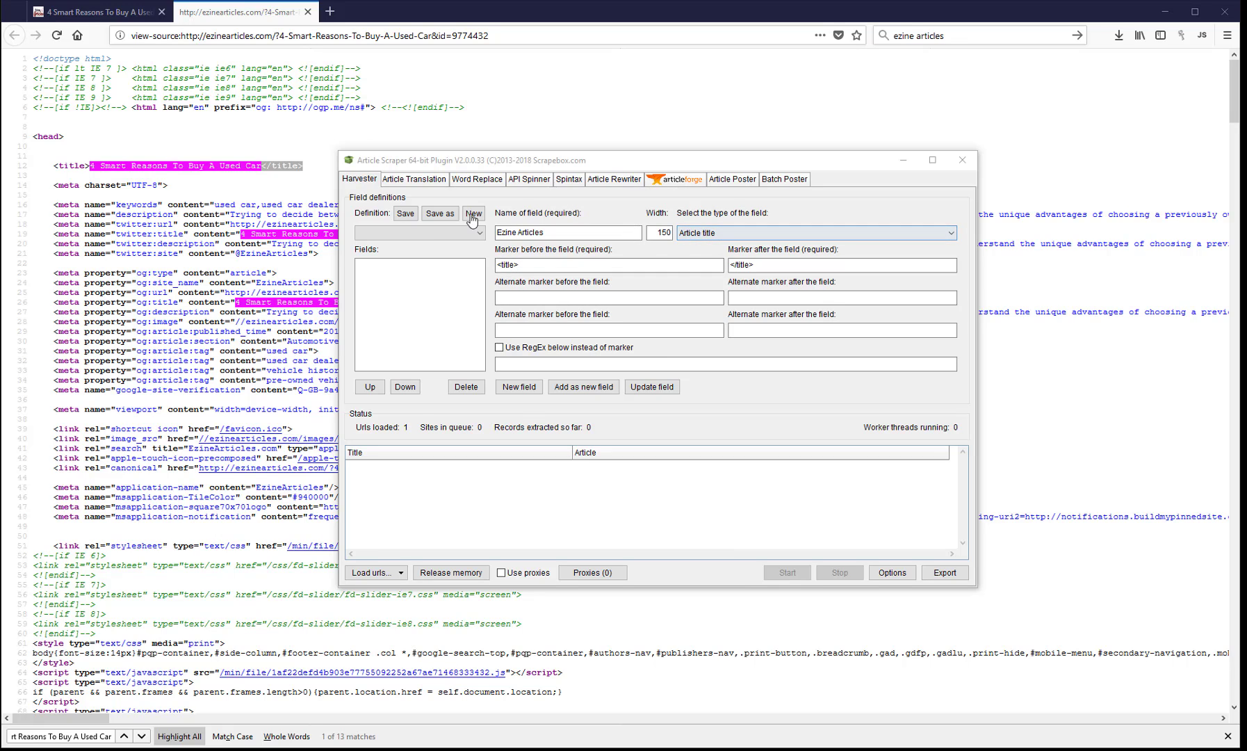
Add the field to the definition with type Article title and update its name to Ezine Articles Title
left_click(698, 233)
left_click(719, 247)
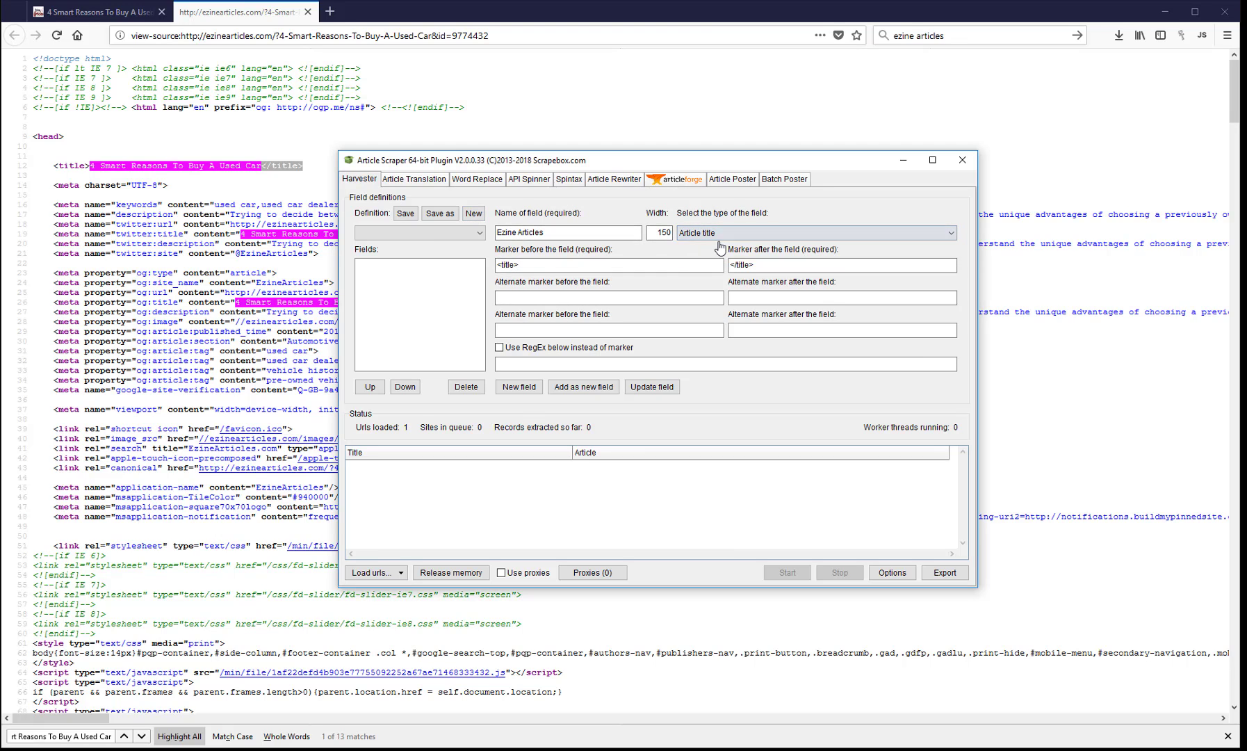
left_click(591, 388)
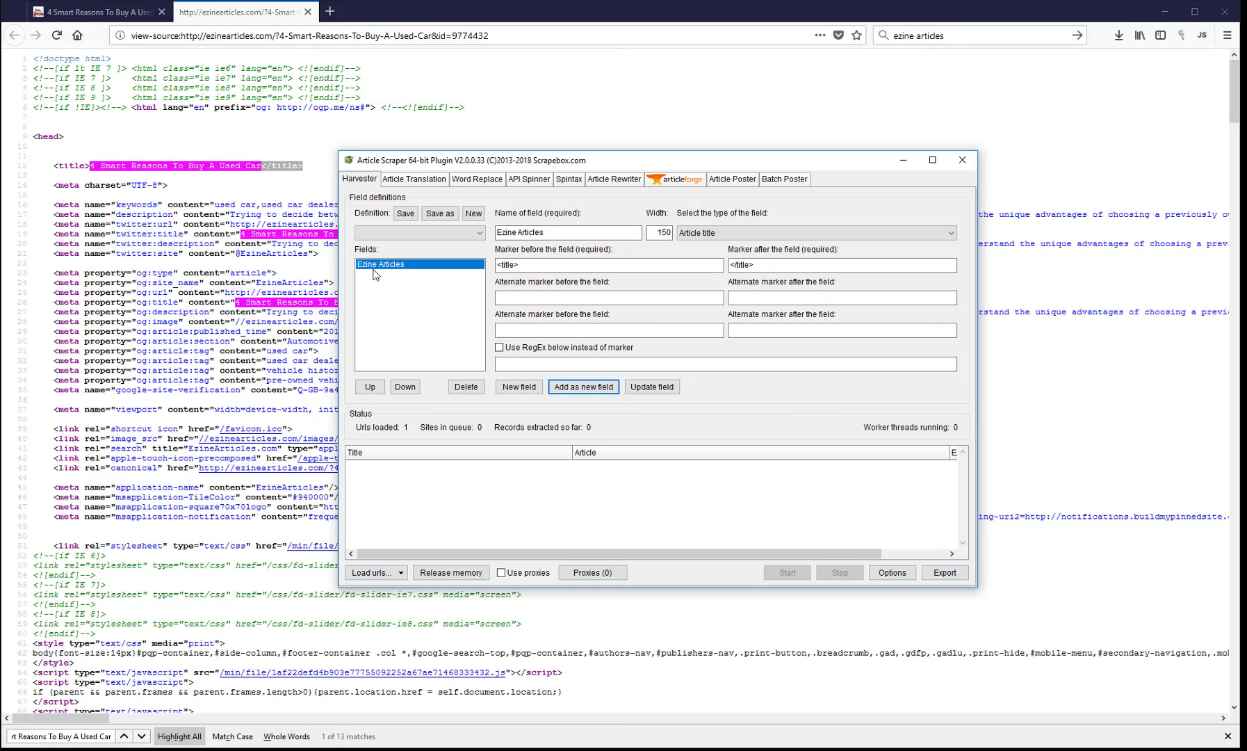
left_click(548, 237)
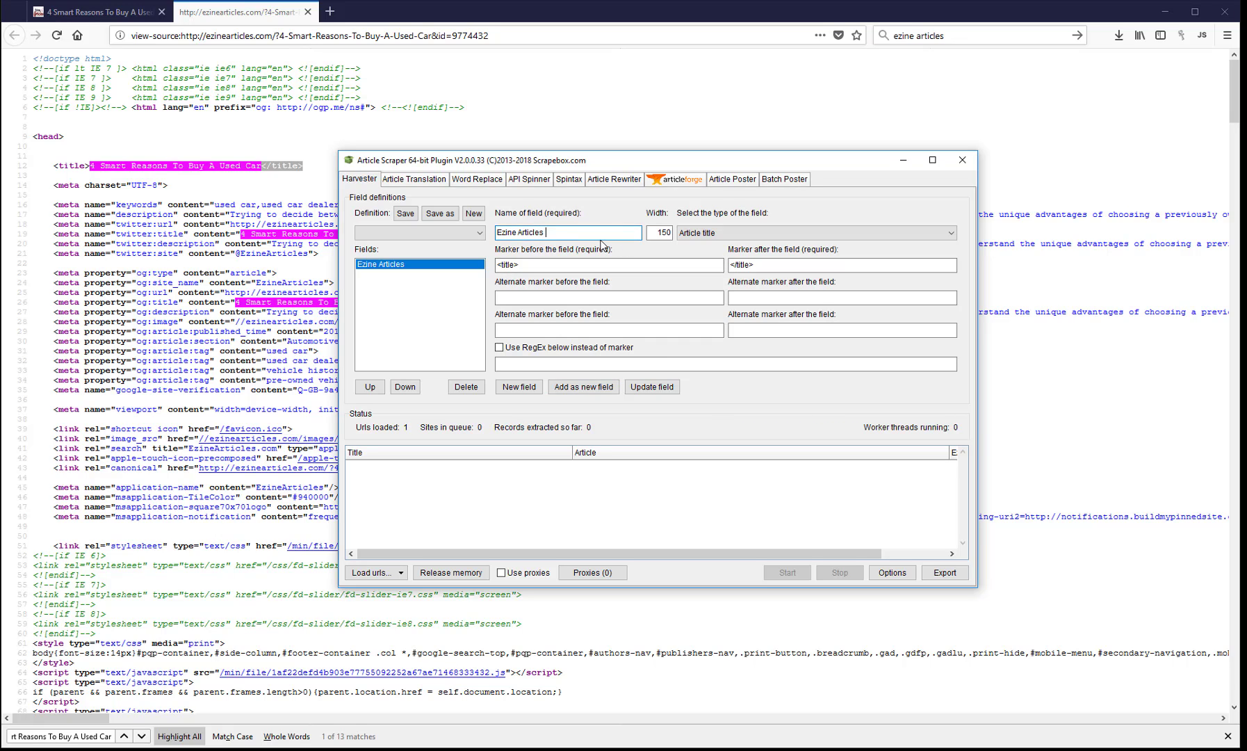
left_click(653, 387)
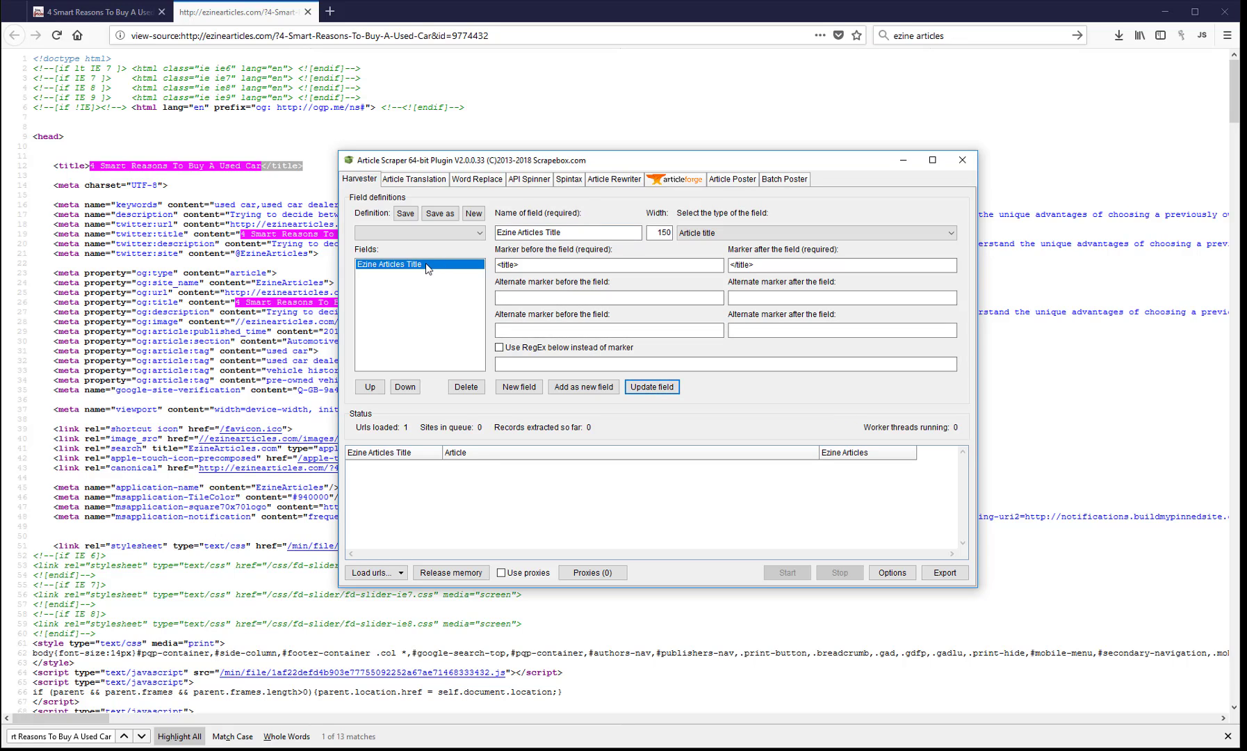
Save the definition as Ezine Articles and select its Ezine Articles Title field
left_click(439, 214)
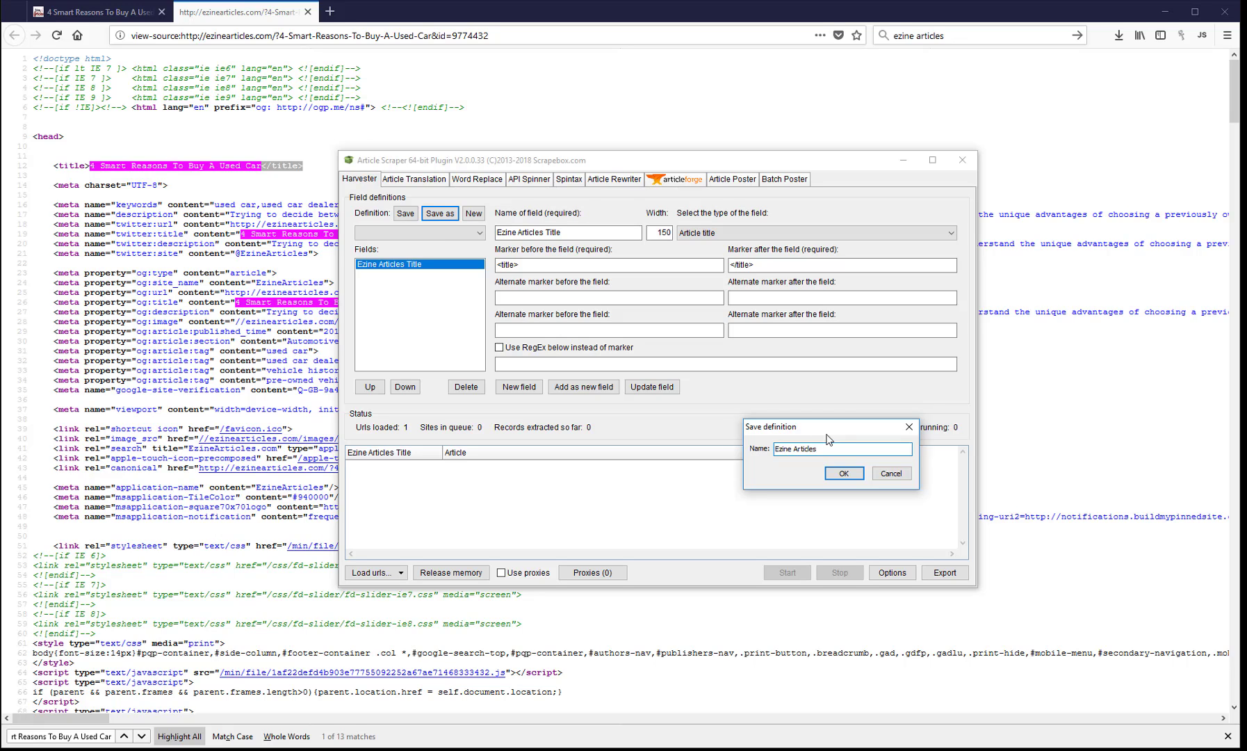
left_click(844, 474)
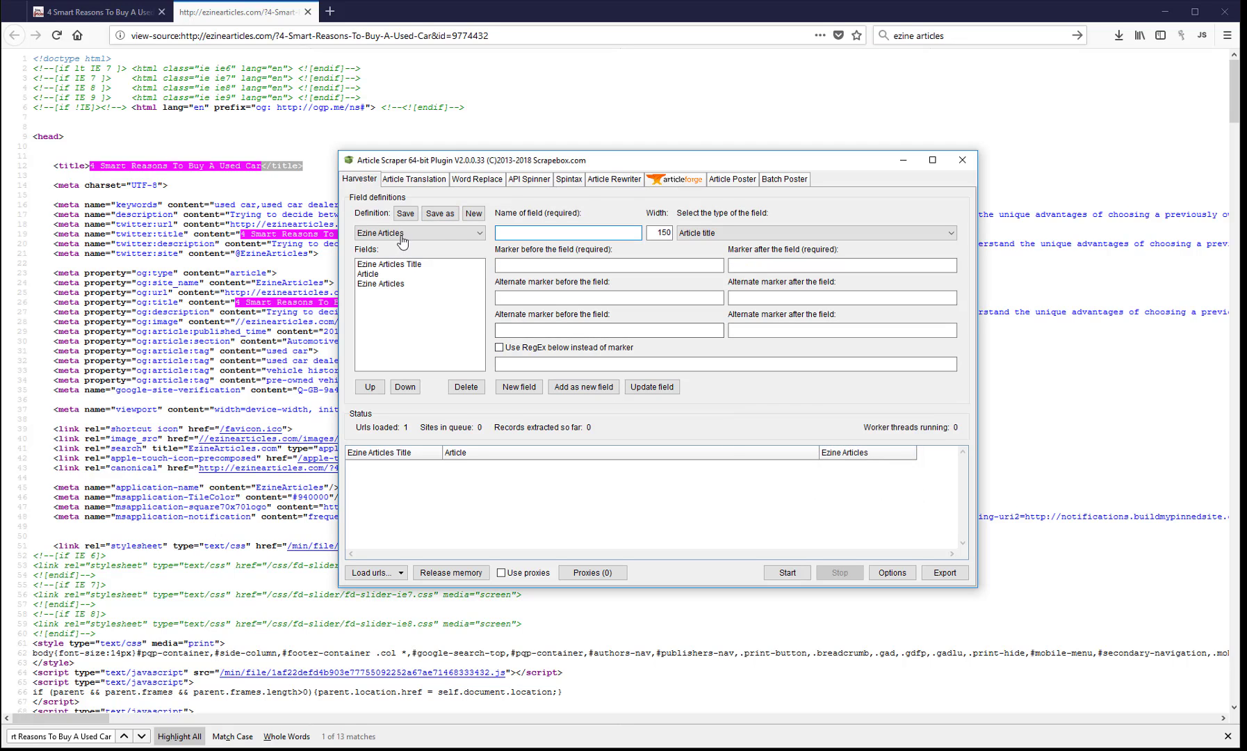
left_click(413, 269)
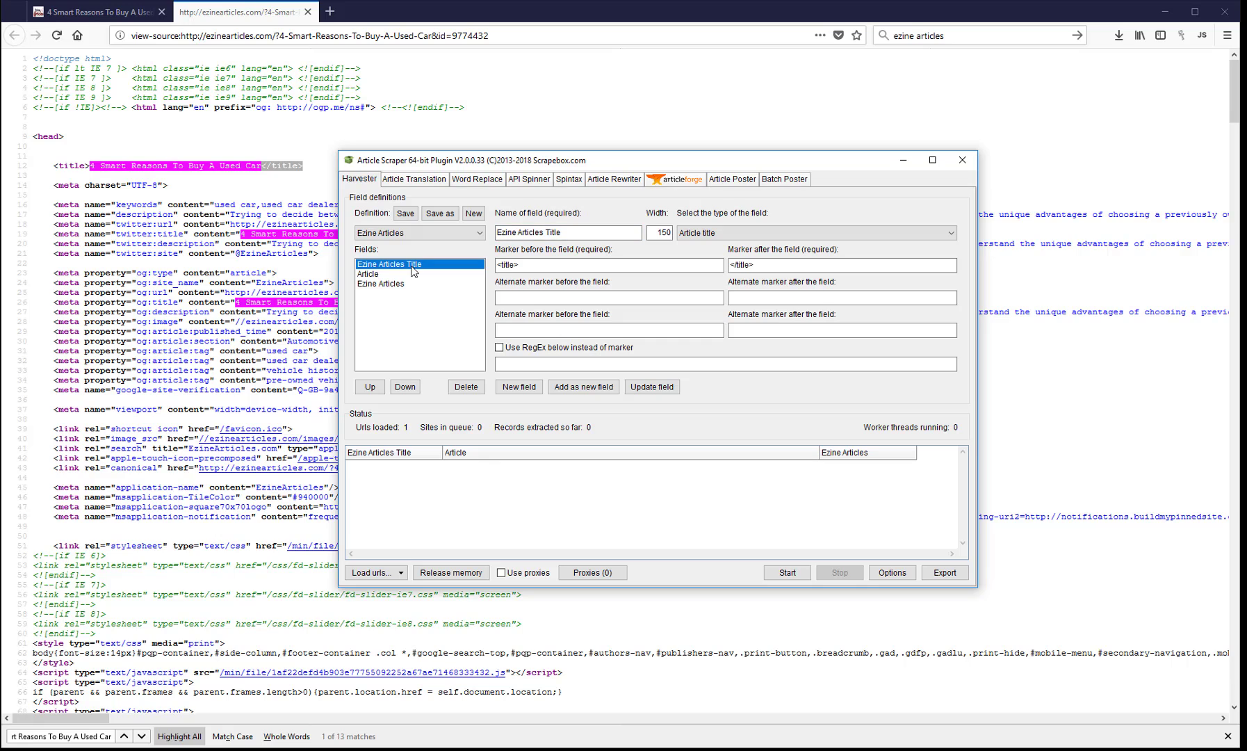
Delete the Article and Ezine Articles fields from the definition, keeping and selecting only Ezine Articles Title
left_click(394, 274)
left_click(391, 285)
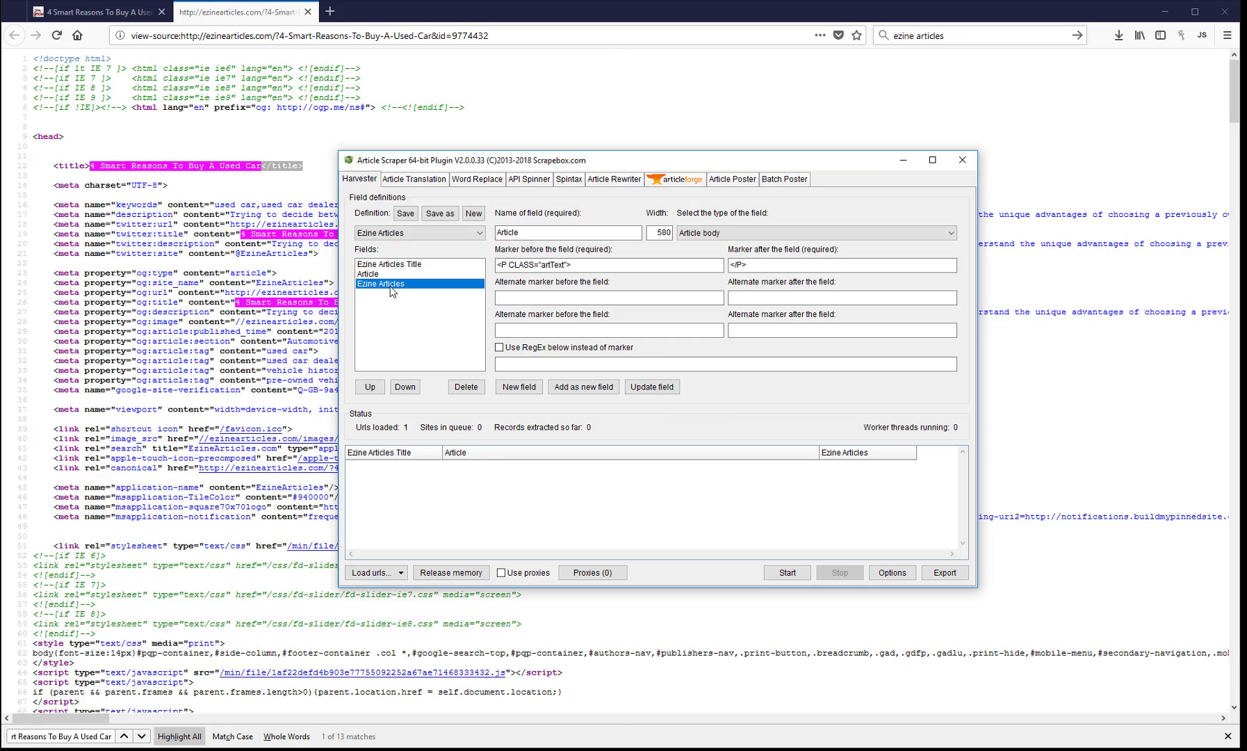
left_click(390, 276)
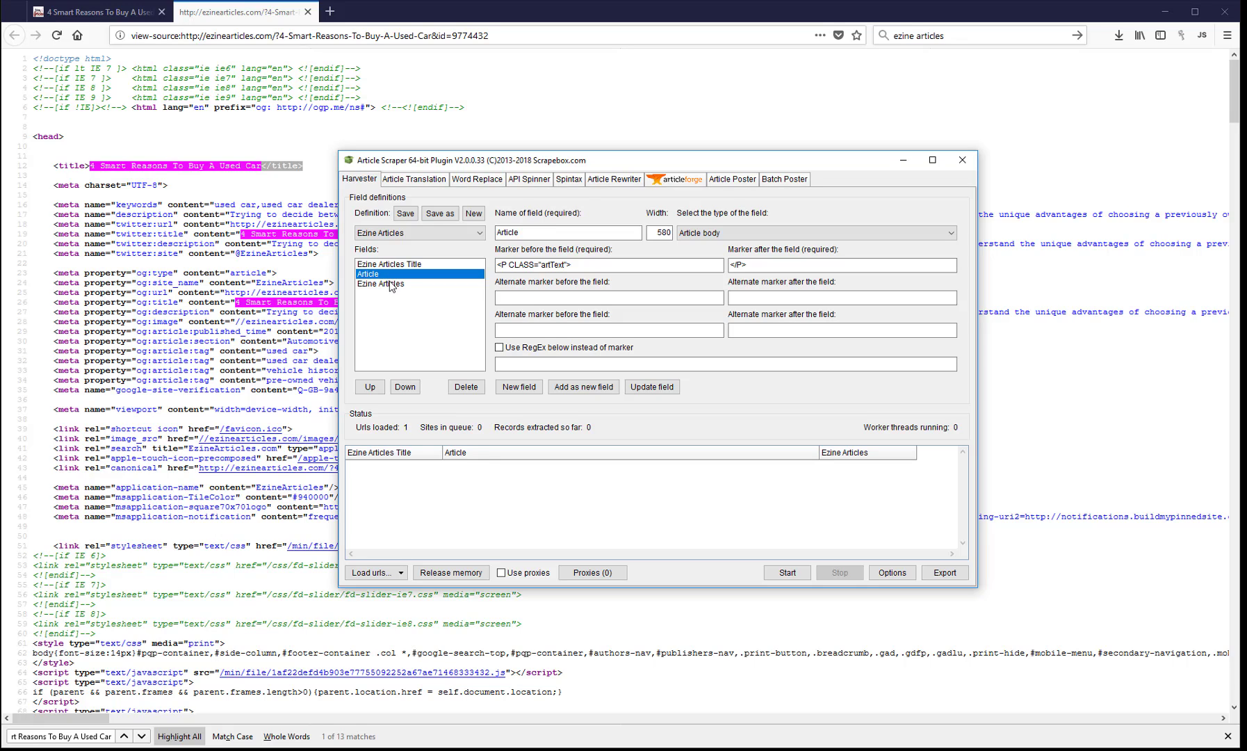
left_click(392, 285)
left_click(403, 276)
left_click(466, 386)
left_click(859, 504)
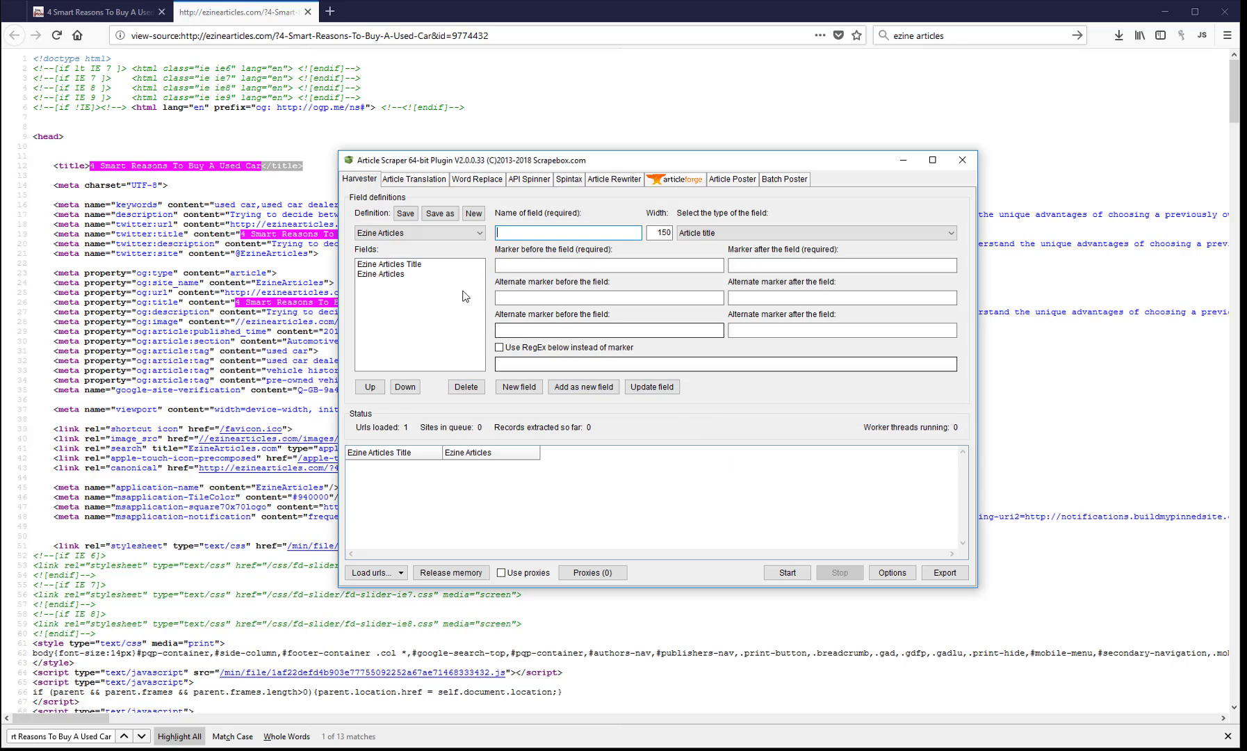
left_click(420, 275)
left_click(465, 386)
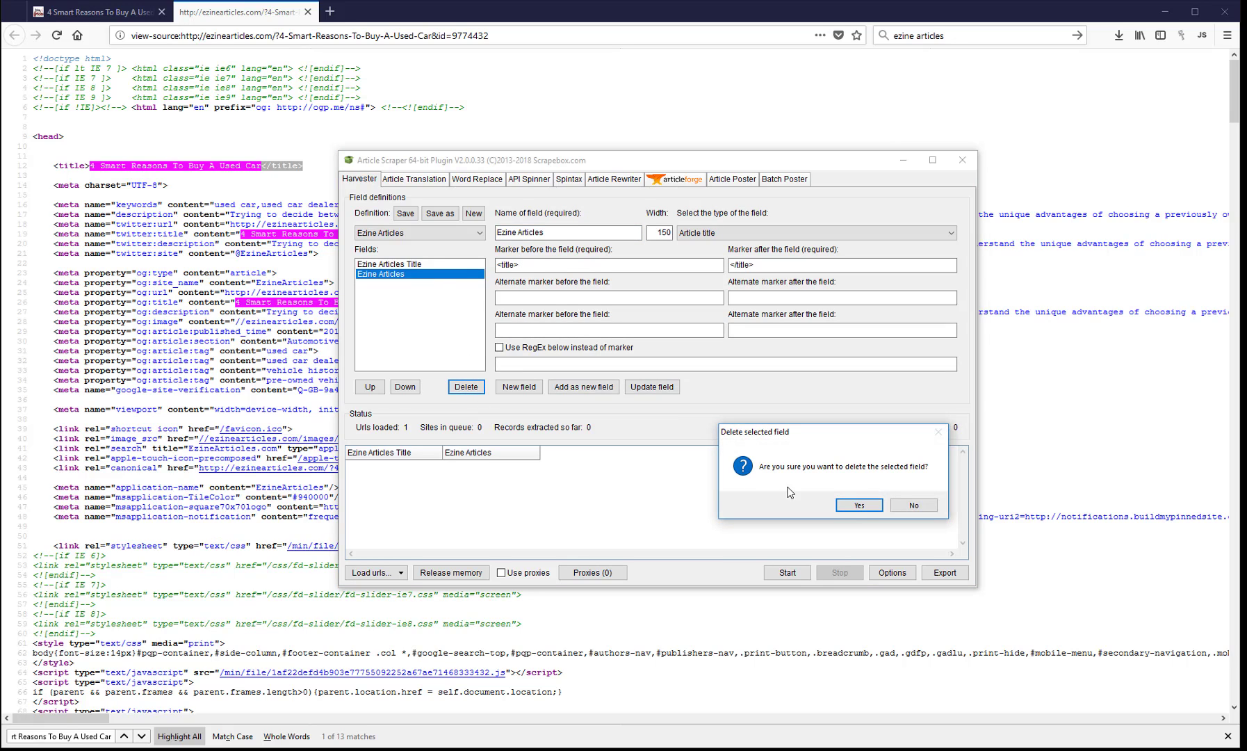
left_click(861, 505)
left_click(403, 268)
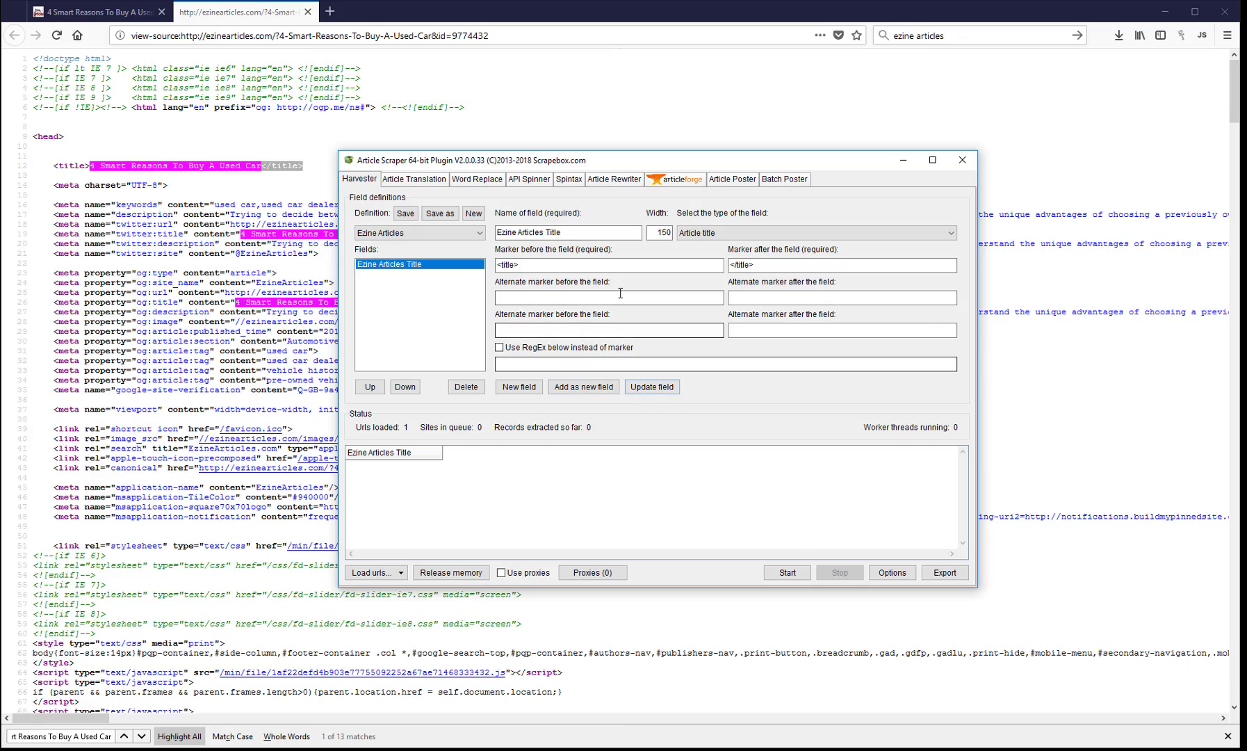
Start a new field named Ezine Articles Body and set its type to Article body
left_click(518, 388)
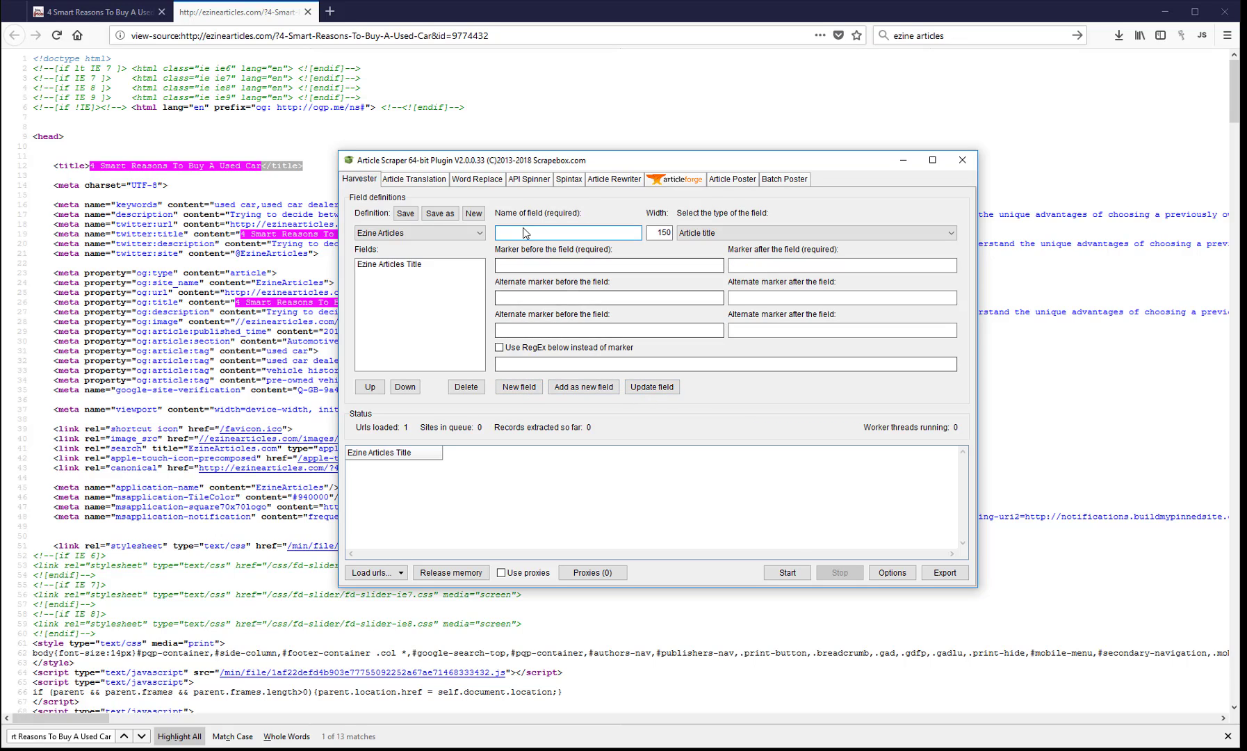
type("Ezine Articles Body")
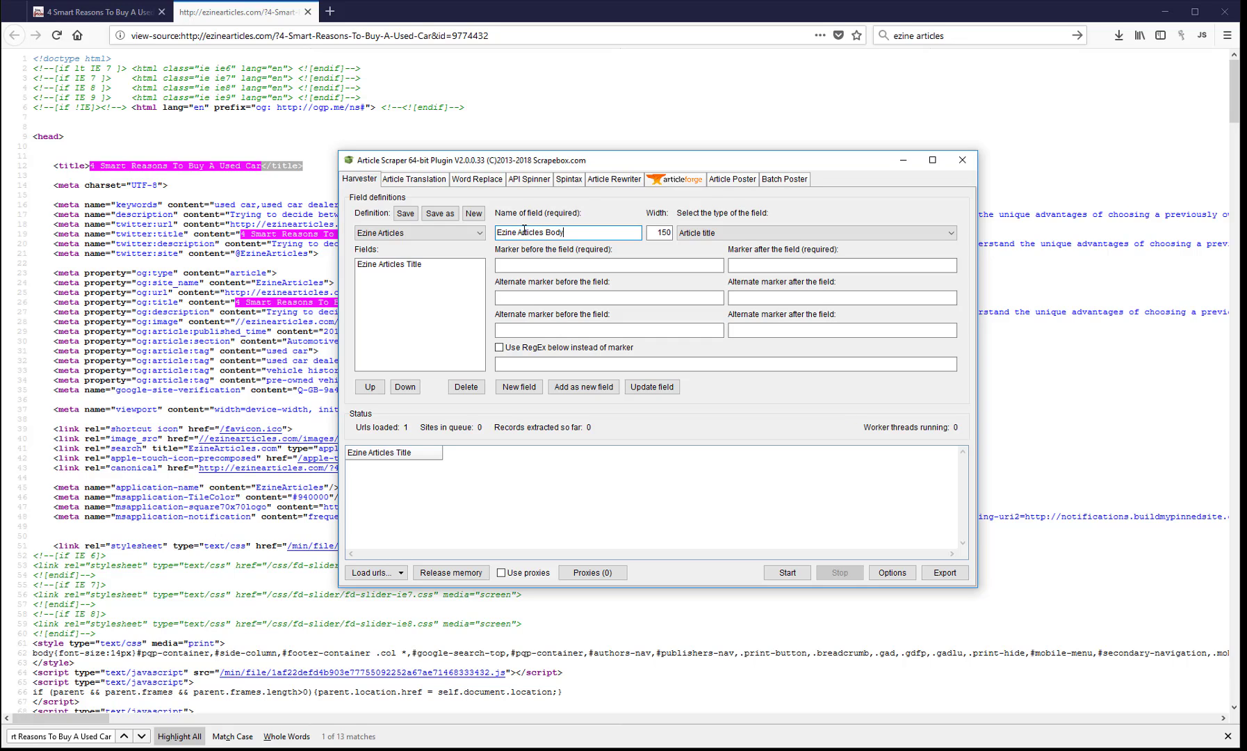
left_click(709, 237)
left_click(736, 258)
left_click(592, 266)
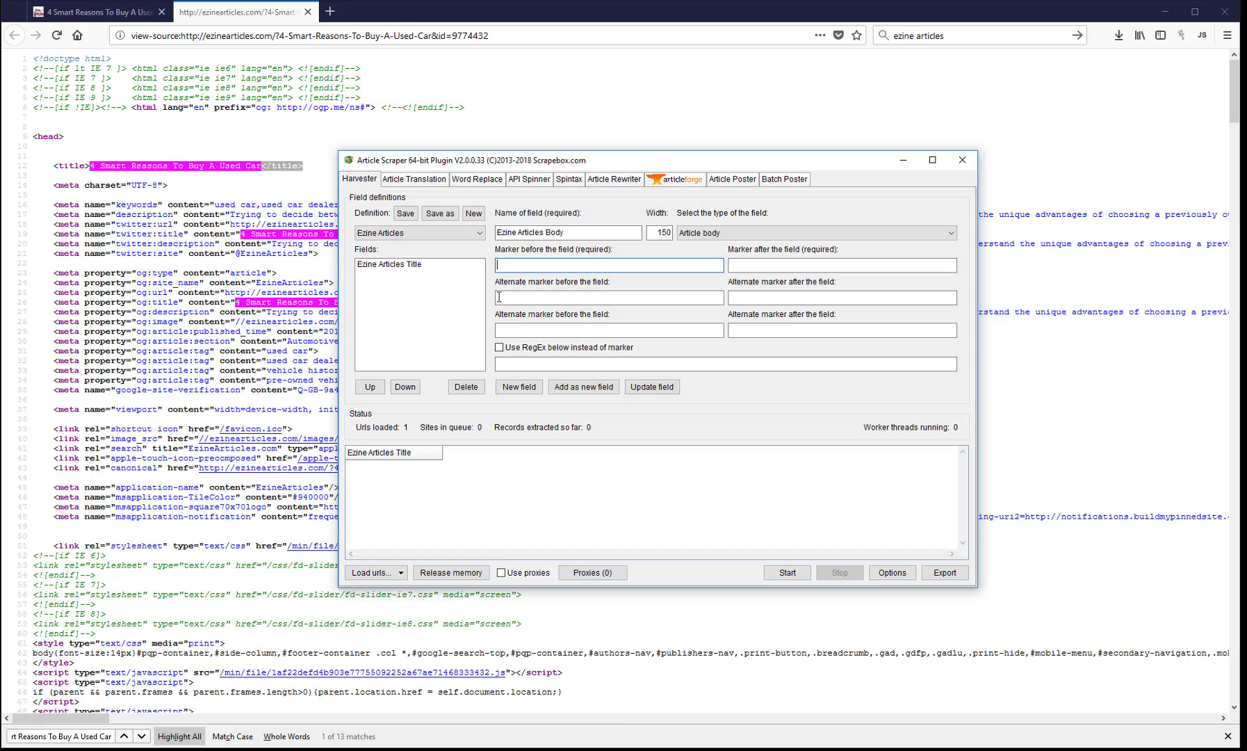
Identify the opening words of the article on its web page and search the page source for "whether"
left_click(77, 16)
right_click(412, 352)
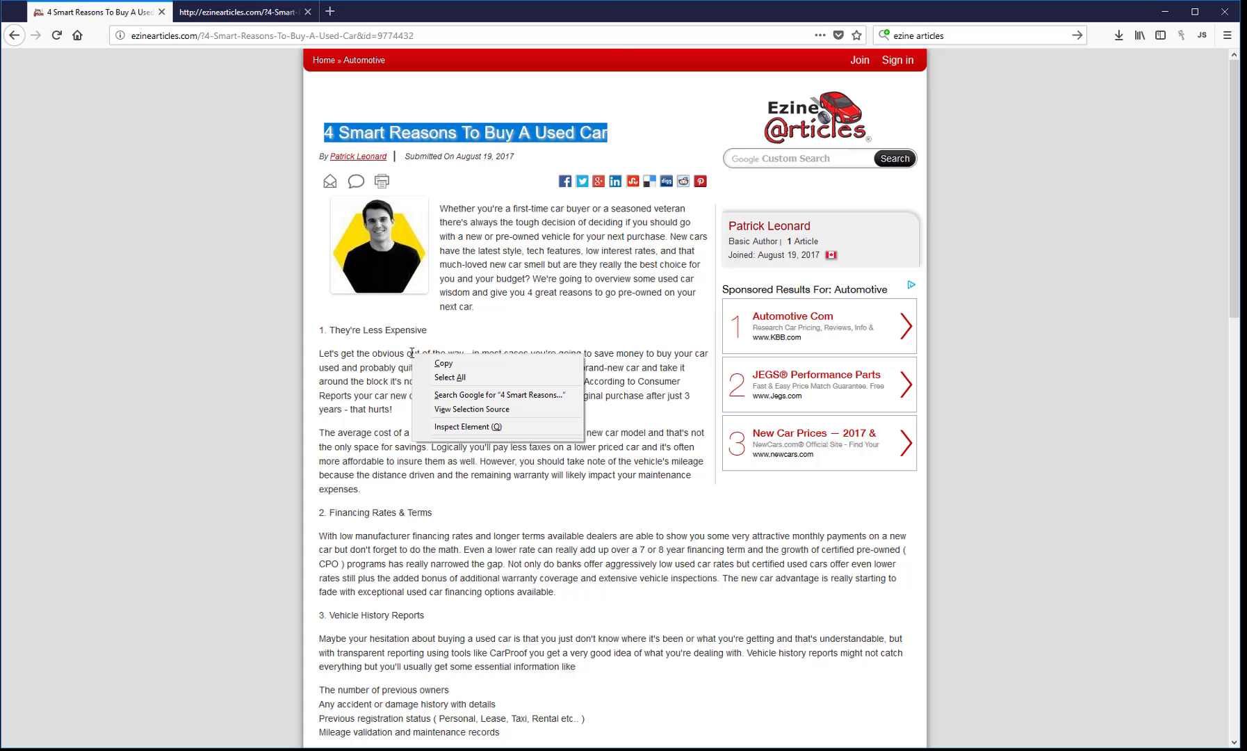
left_click_drag(319, 353, 436, 354)
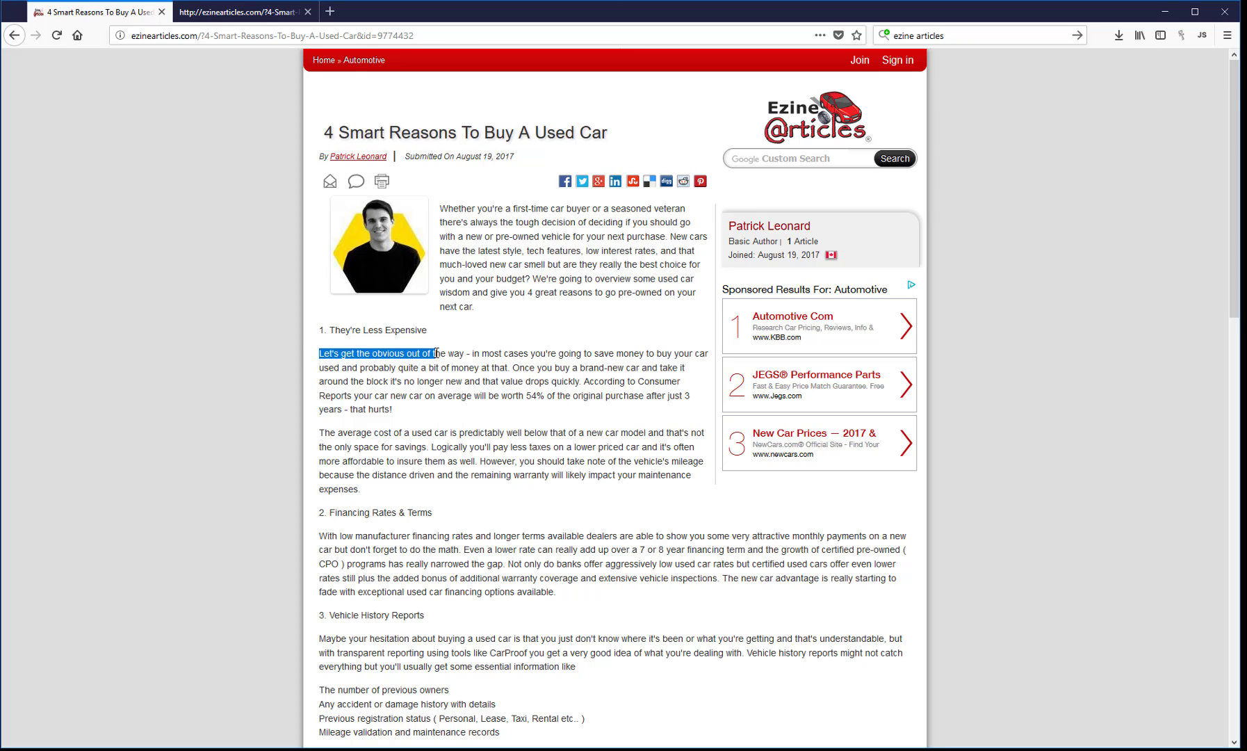
right_click(396, 356)
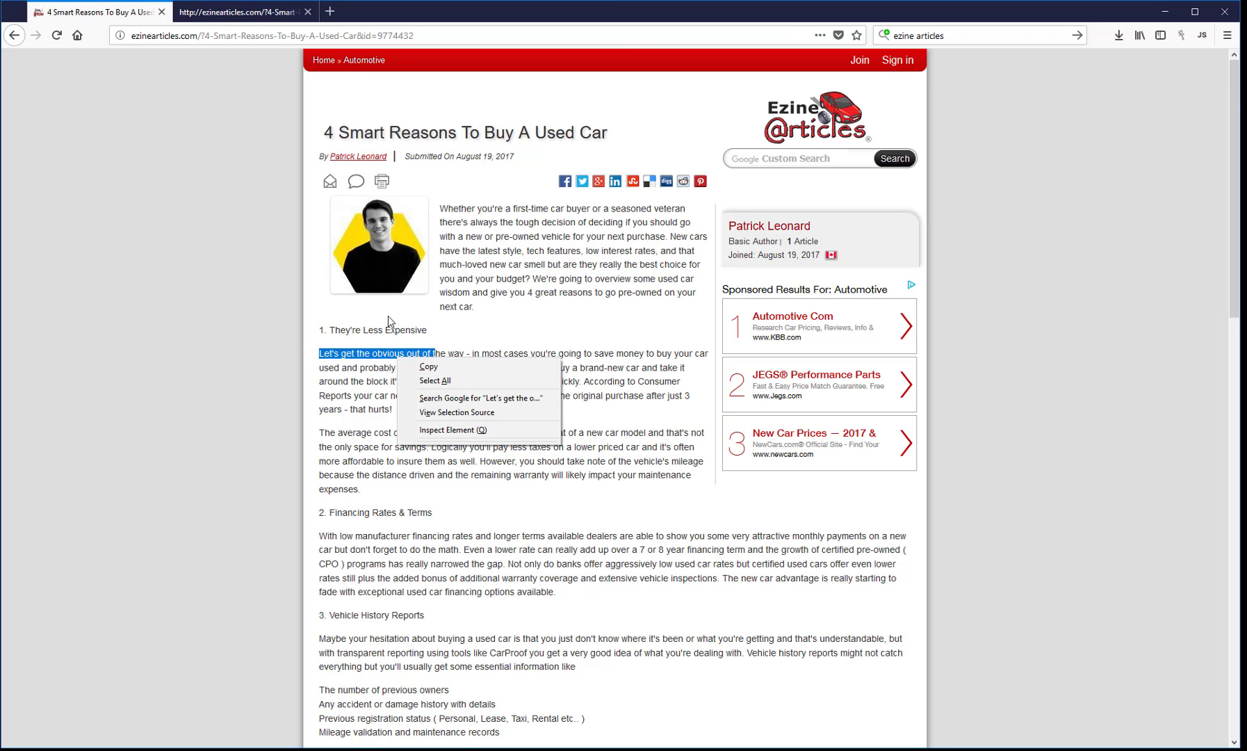
left_click(355, 349)
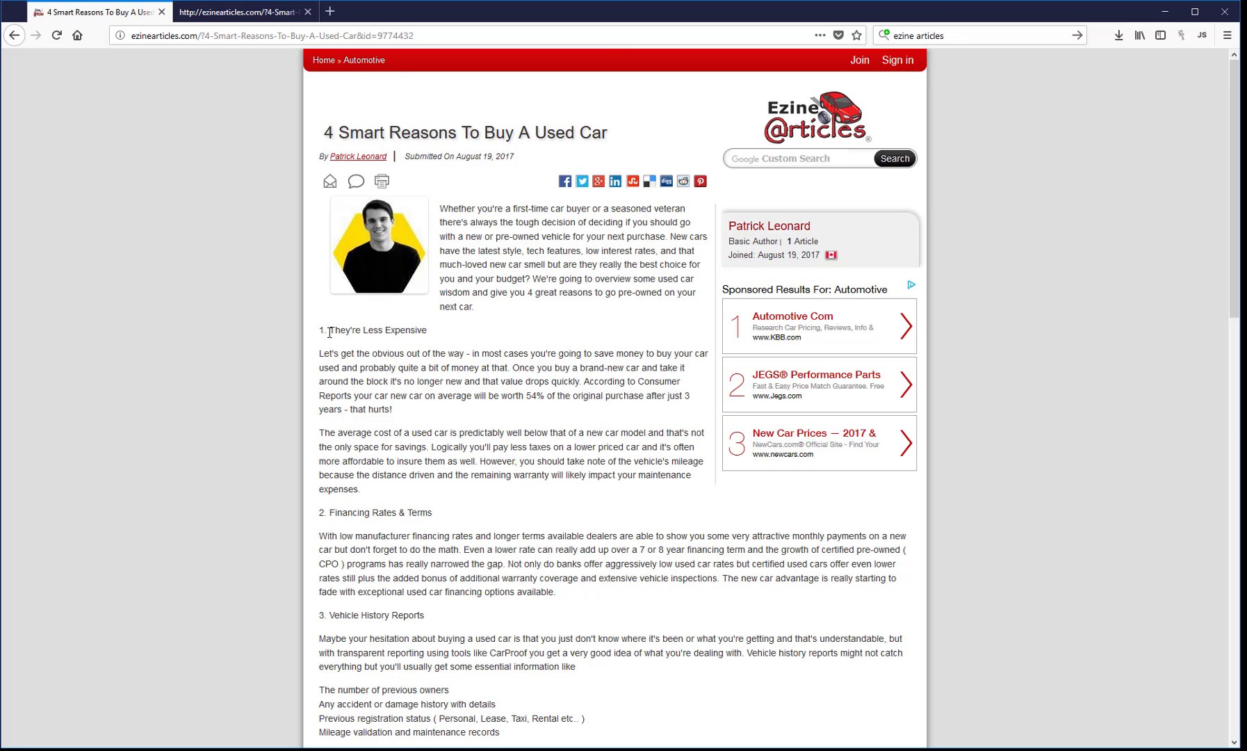
left_click_drag(441, 208, 532, 208)
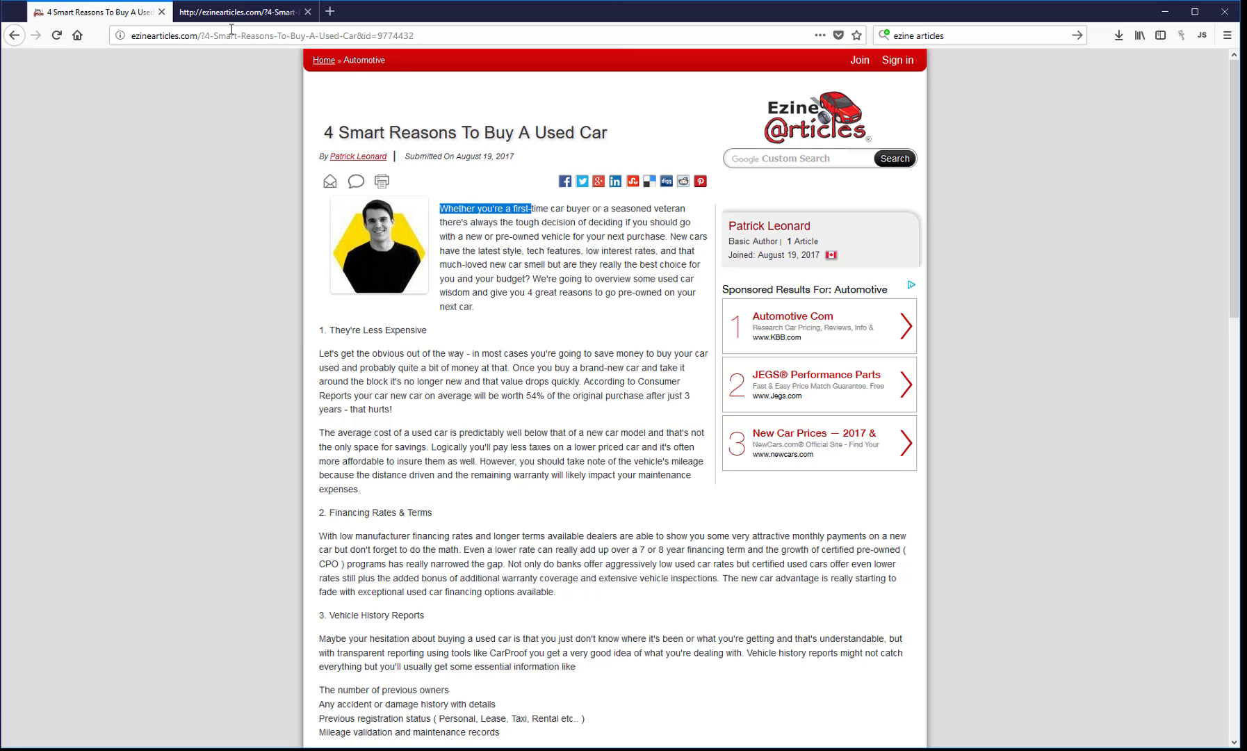
left_click(236, 12)
triple_click(99, 735)
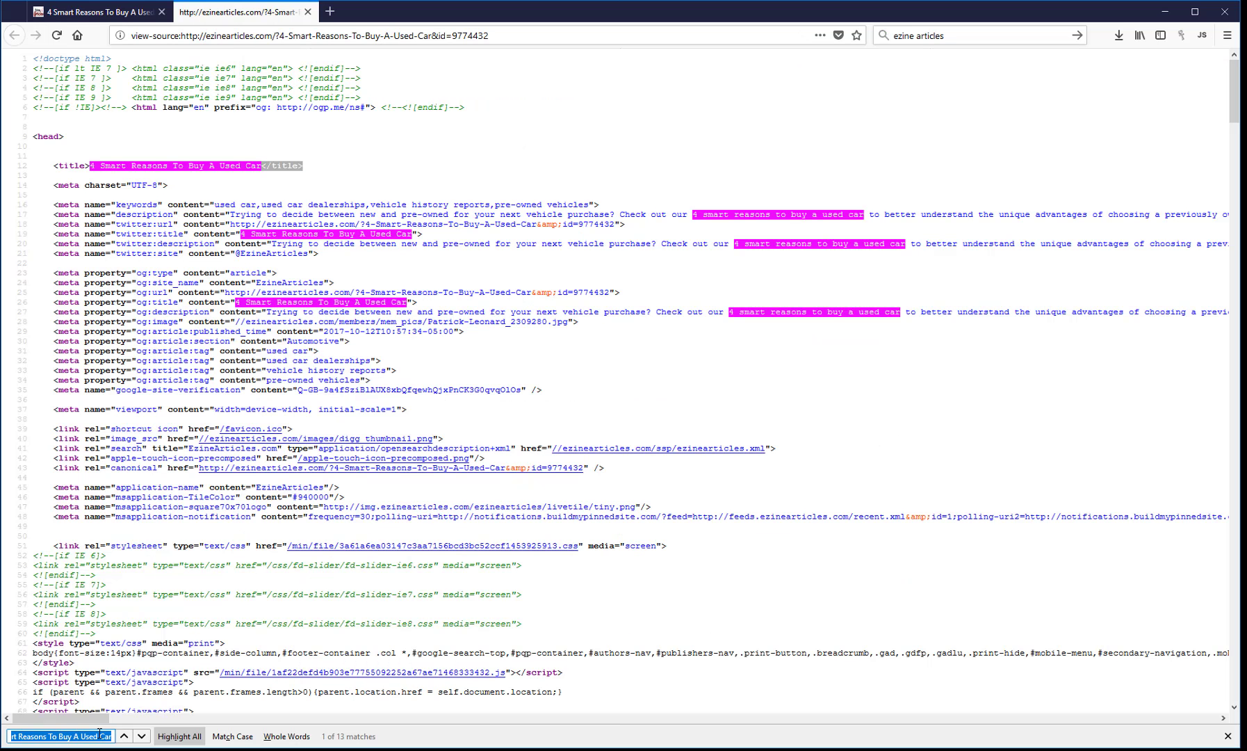
type("whether")
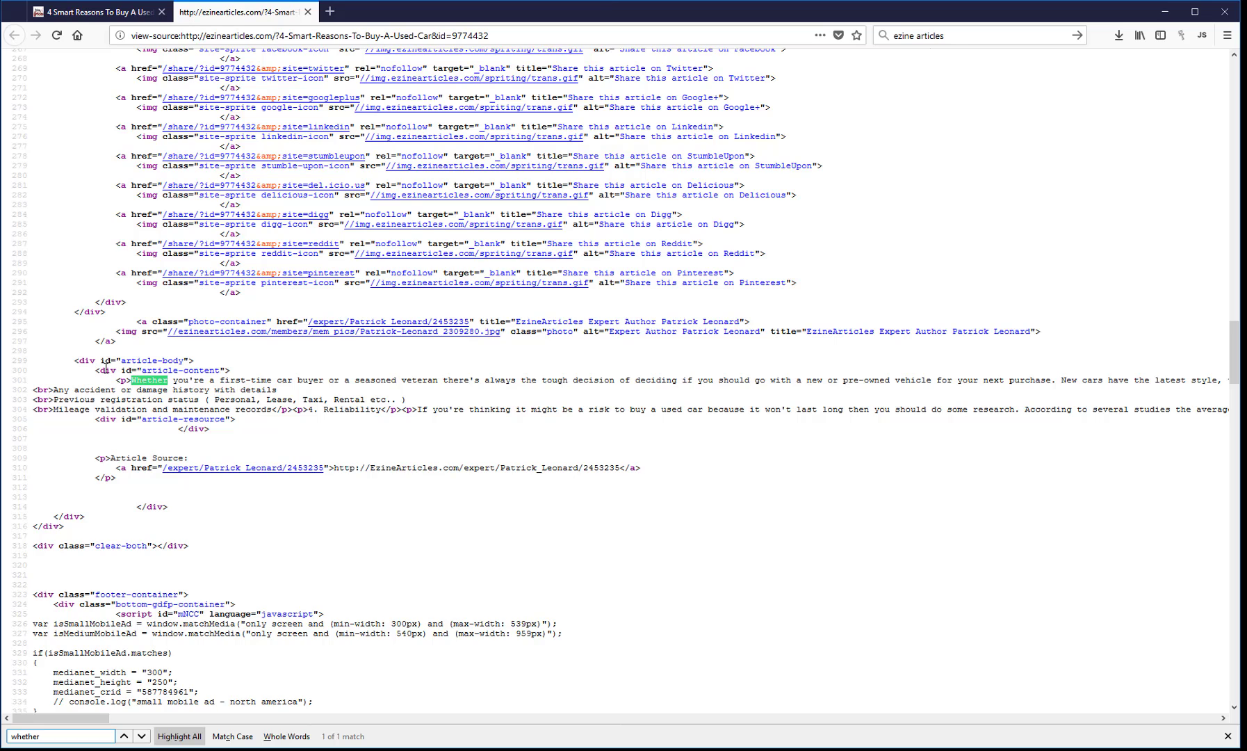
Copy the <div id="article-content"> tag above the article text and paste it as the required marker before the field
left_click_drag(97, 369, 235, 375)
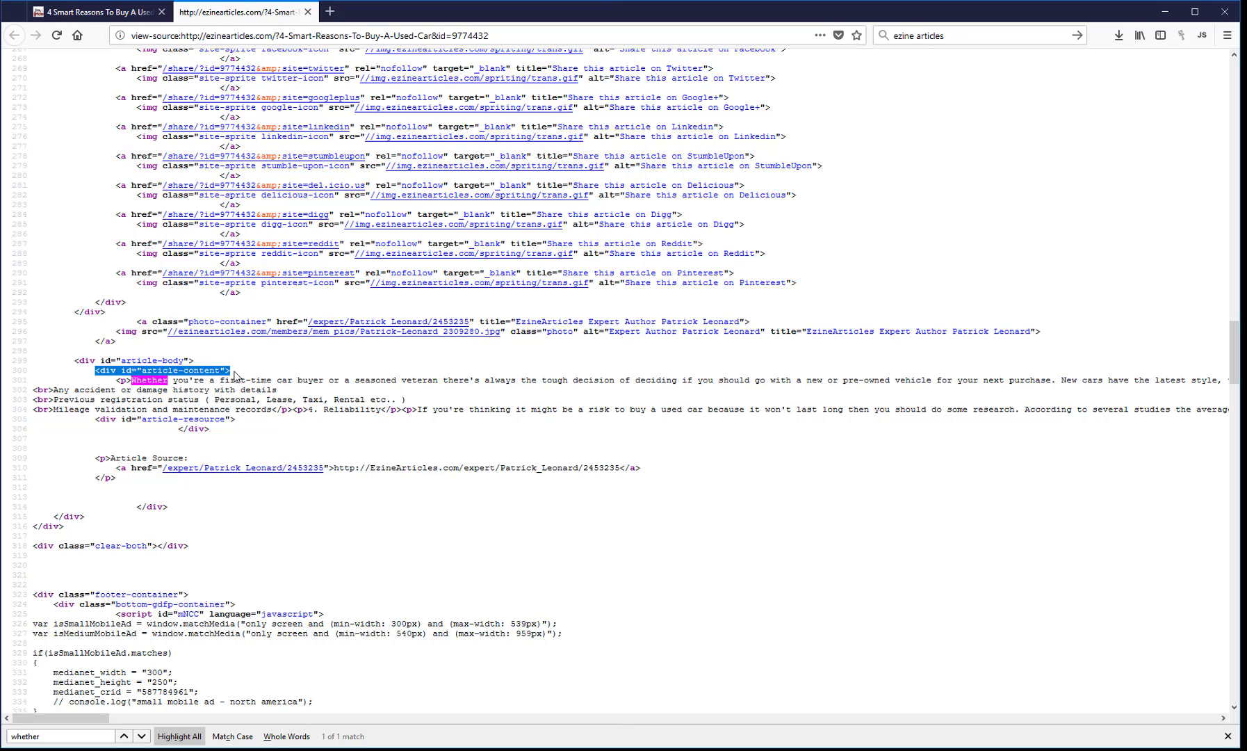
right_click(234, 375)
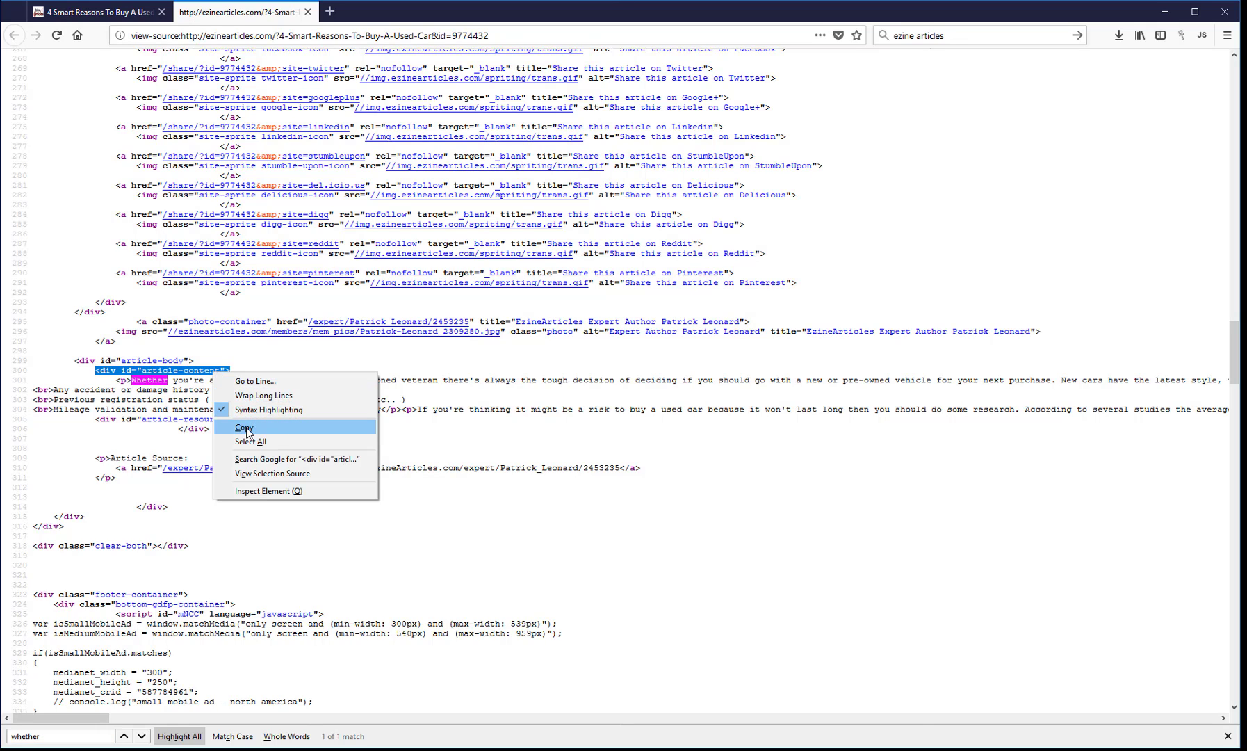
left_click(250, 427)
key("alt+Tab")
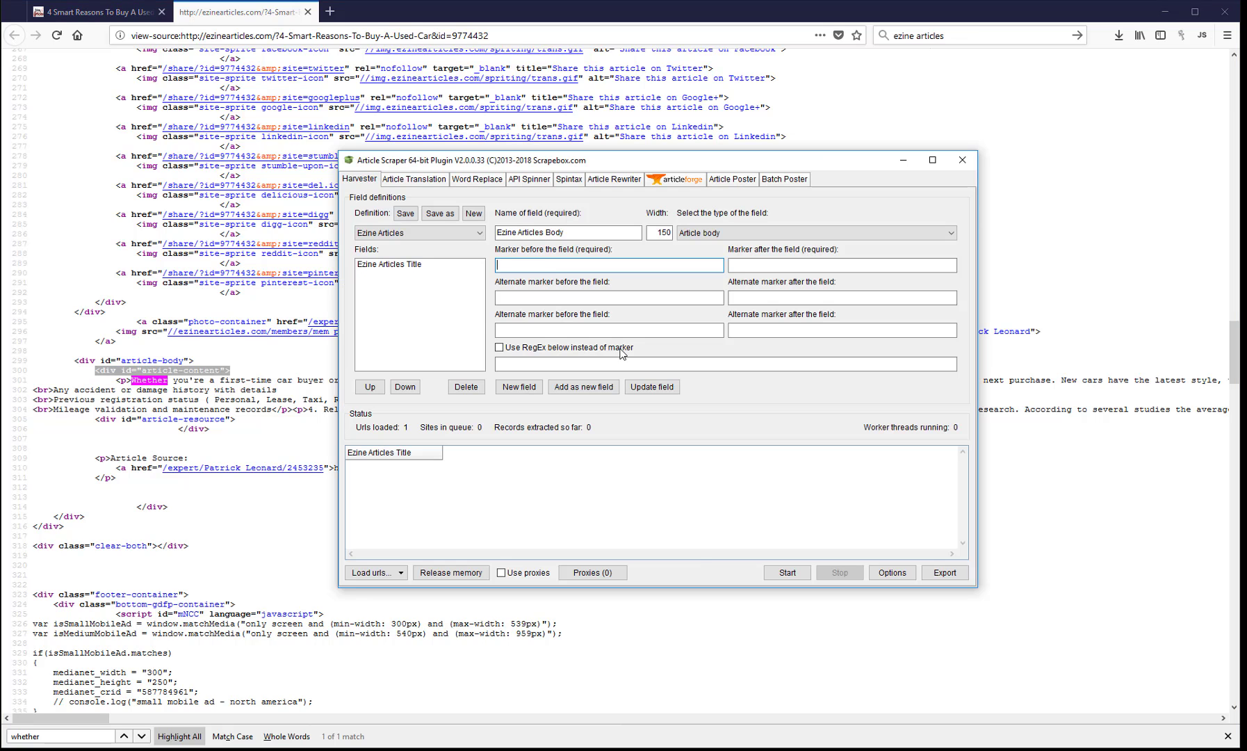
key("ctrl+v")
Check what follows the article's last paragraph on the web page and locate the matching Article Source line in the page source
left_click(100, 11)
scroll(336, 532, "down", 10)
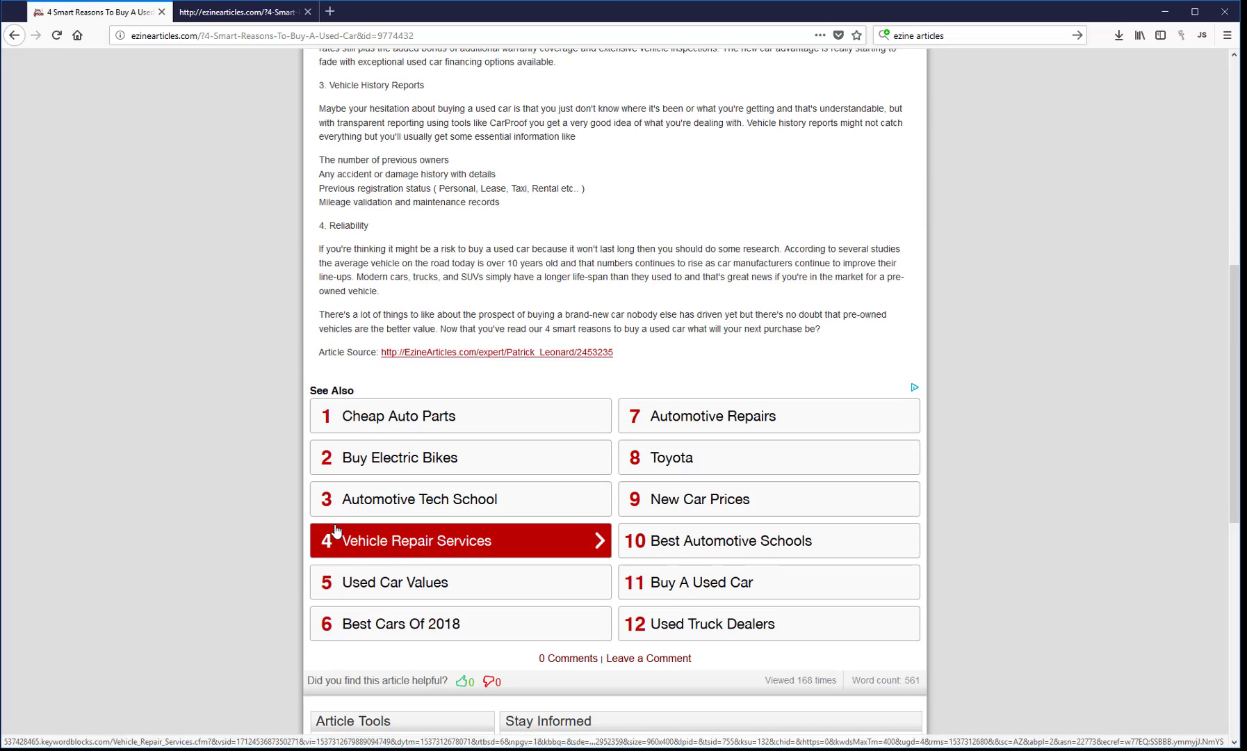
left_click_drag(320, 352, 387, 352)
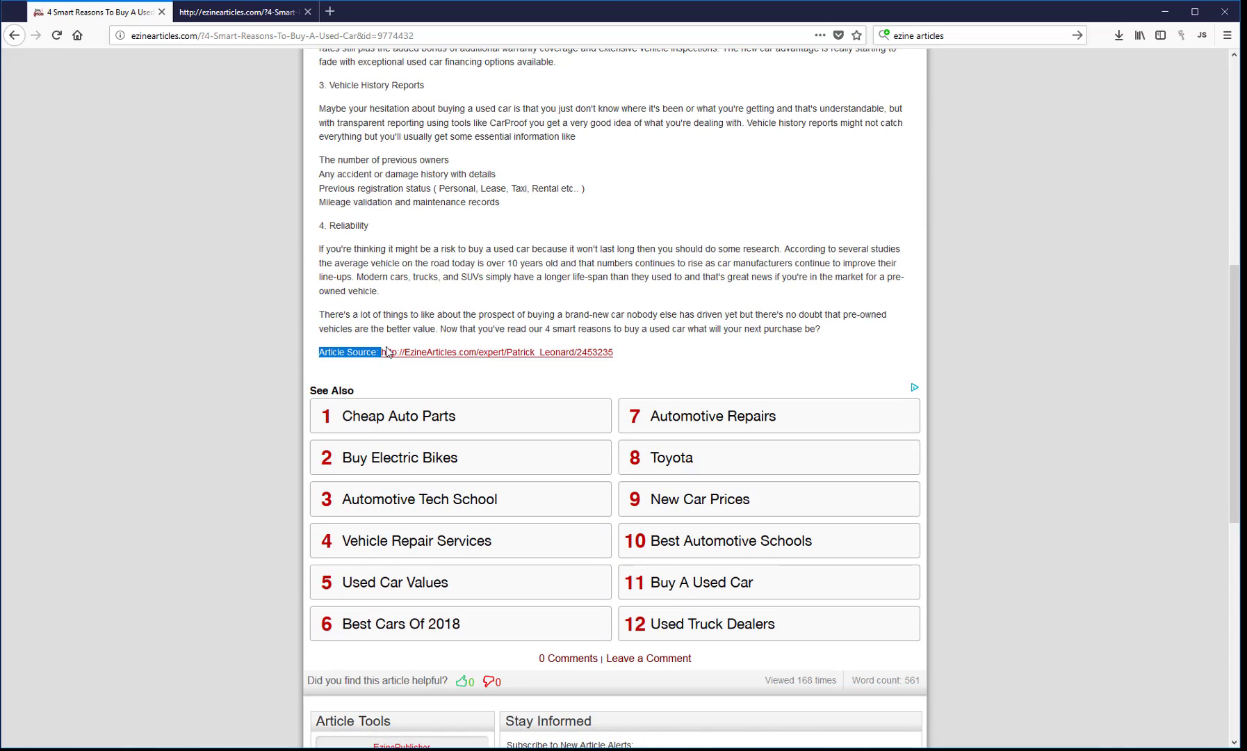
left_click(243, 12)
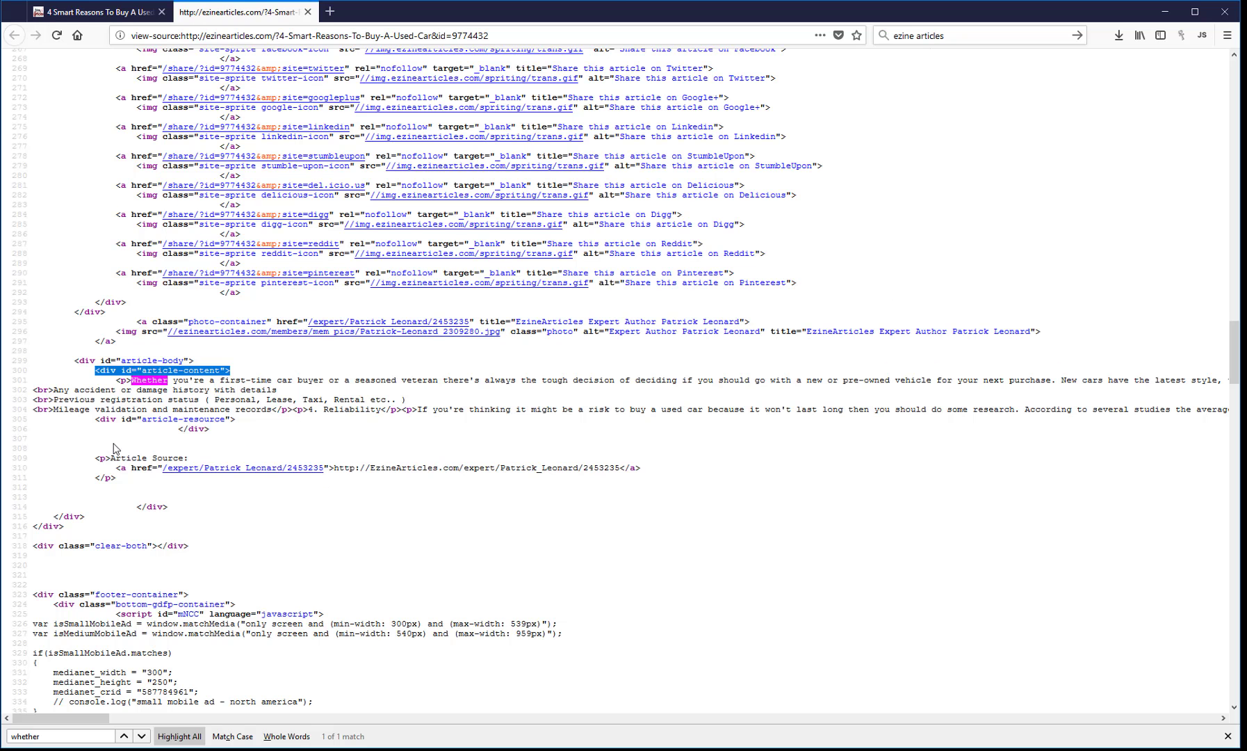
left_click_drag(98, 460, 215, 462)
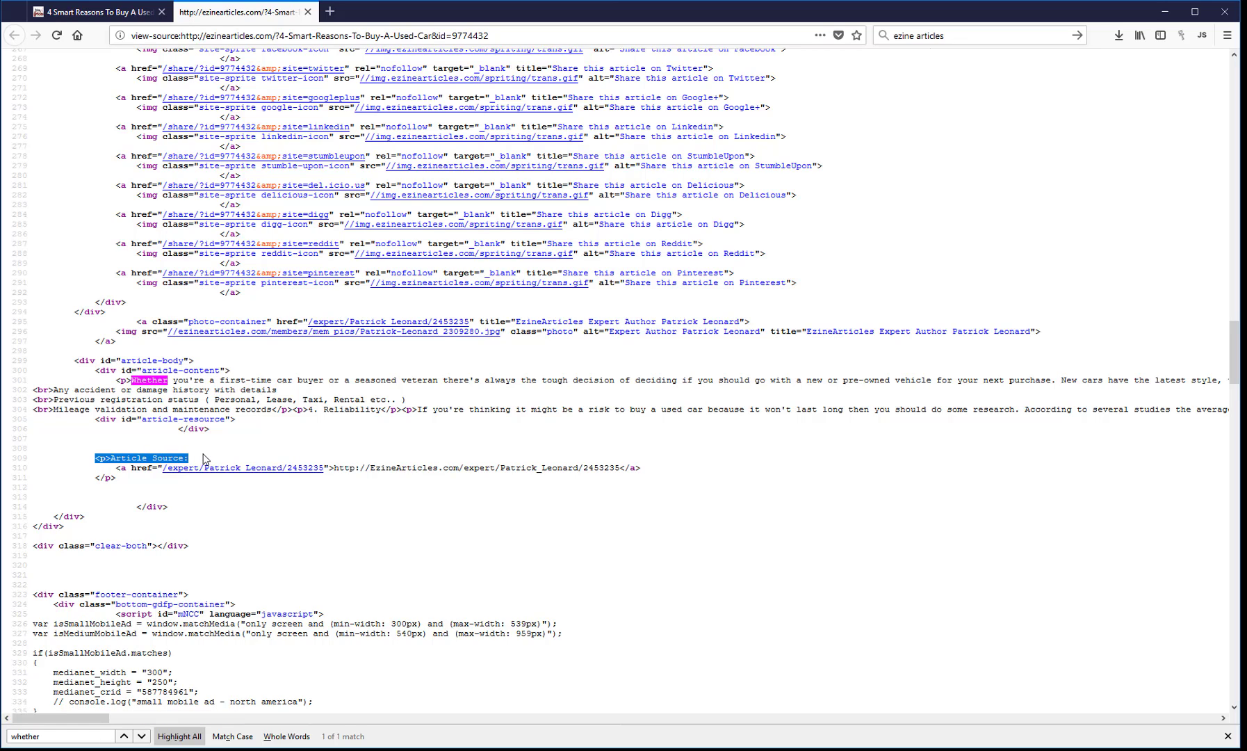
left_click(242, 422)
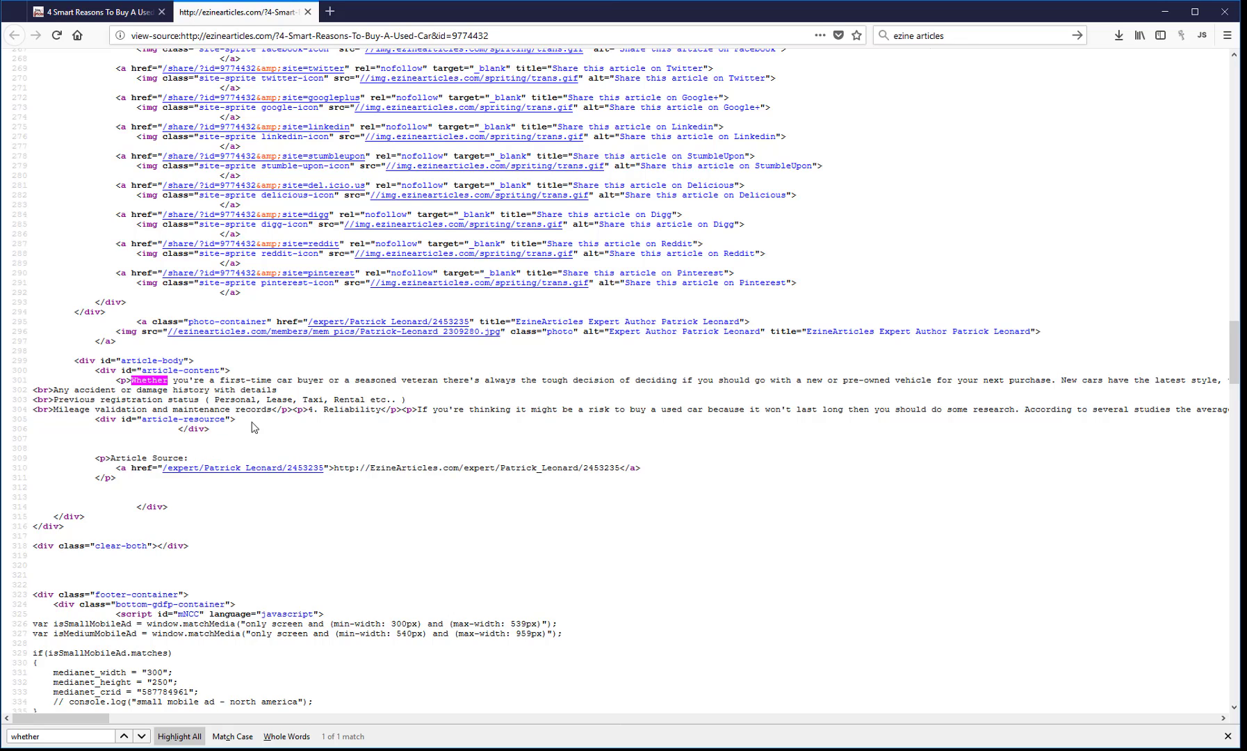
Copy the <div id="article-resource"> tag from the source into the required marker after the field and add the field to the definition
left_click_drag(237, 420, 99, 420)
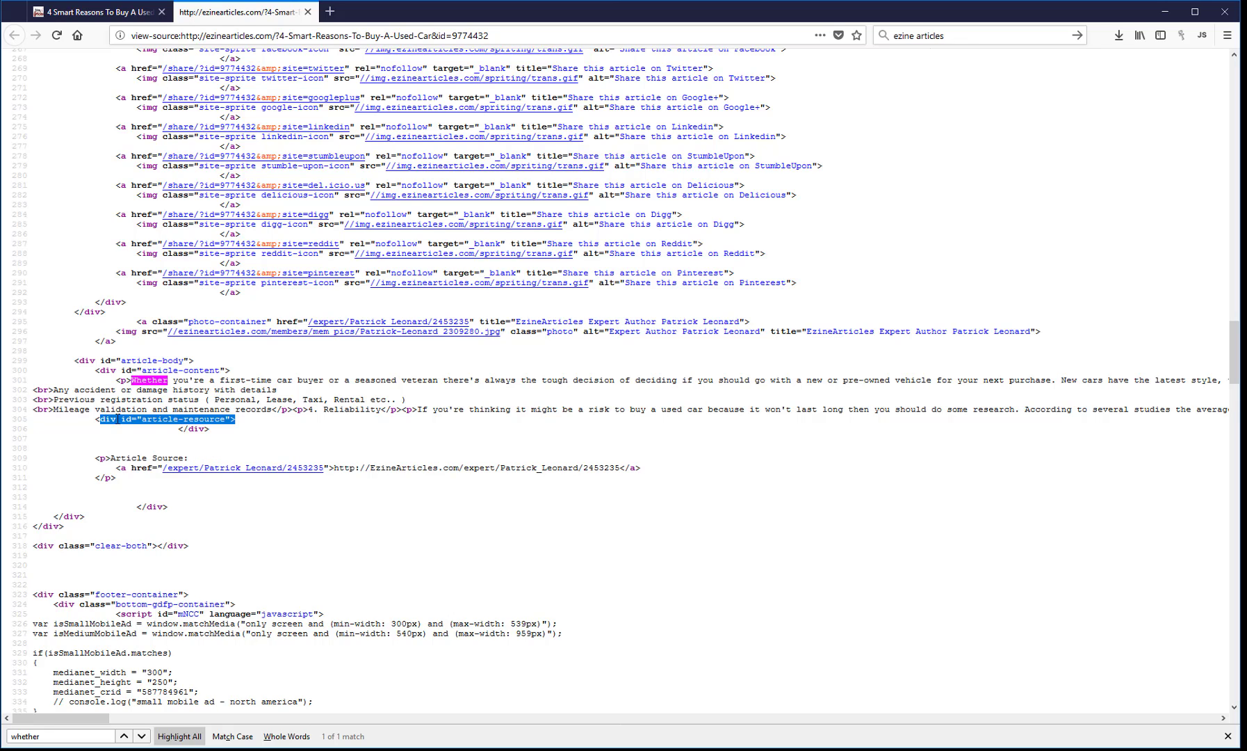
left_click_drag(237, 421, 94, 424)
right_click(111, 420)
left_click(154, 473)
key("alt+Tab")
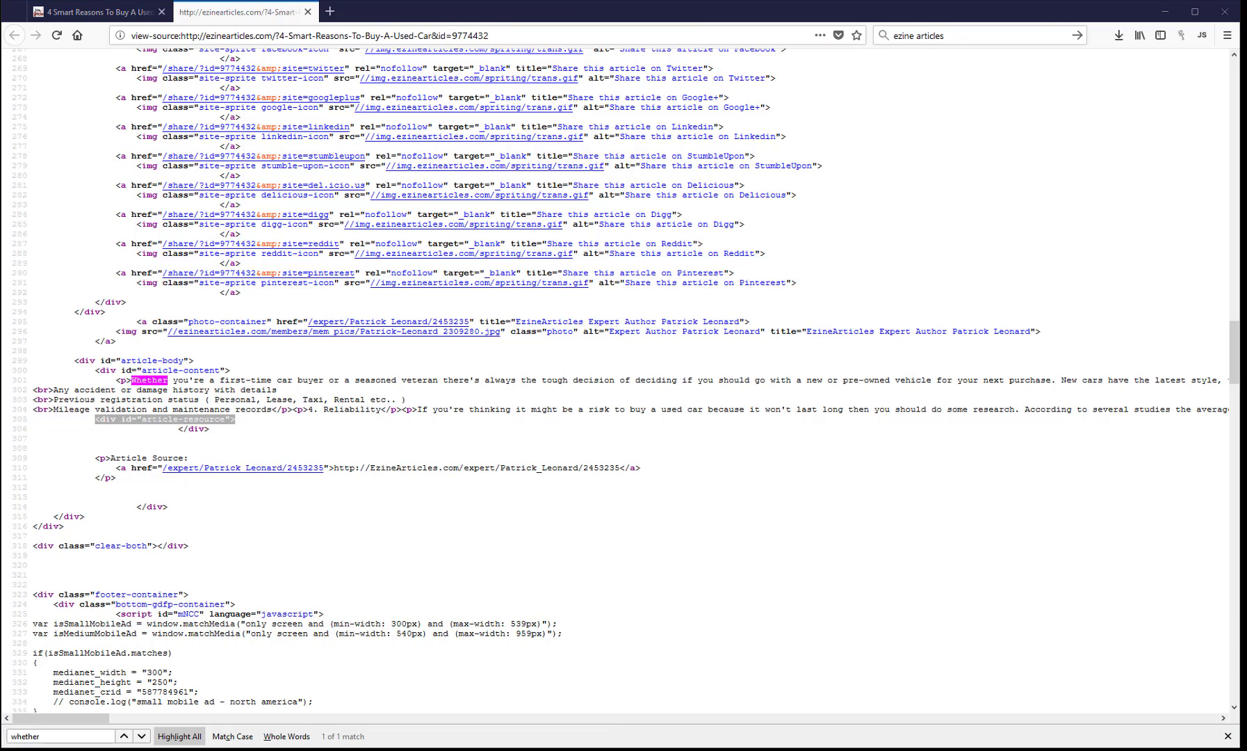
left_click(752, 265)
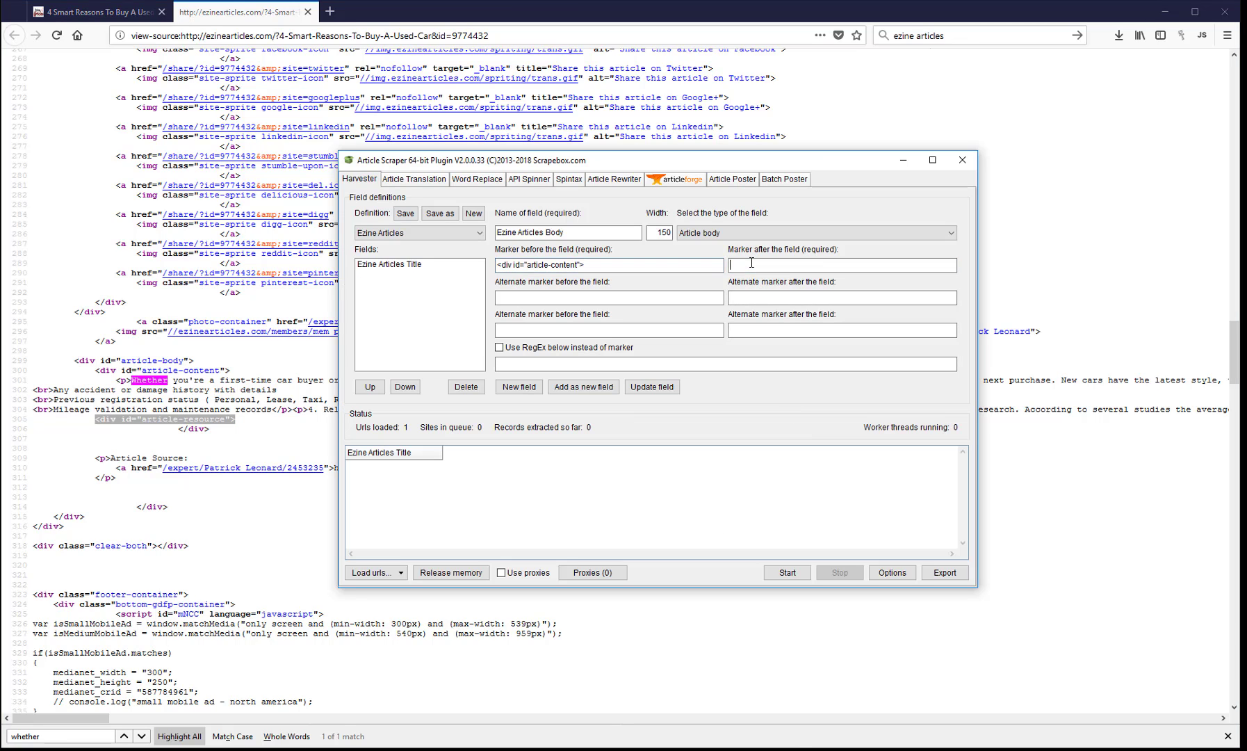
key("ctrl+v")
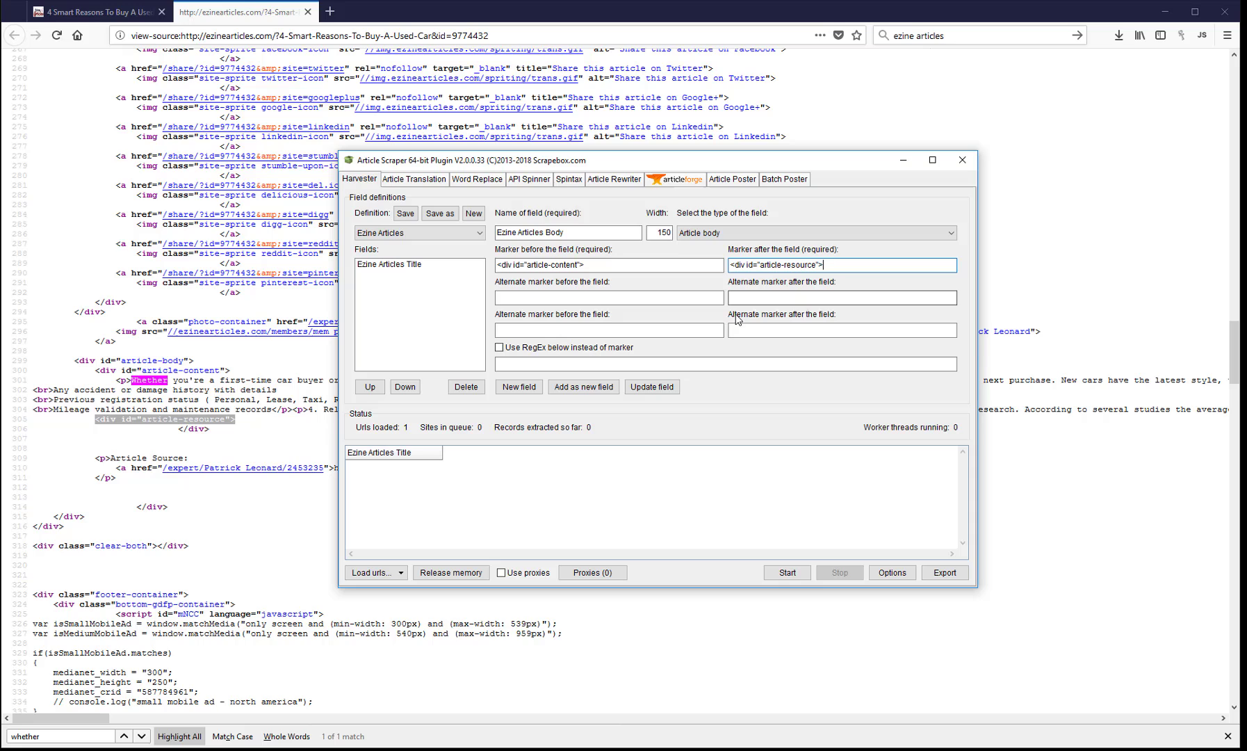
left_click(599, 389)
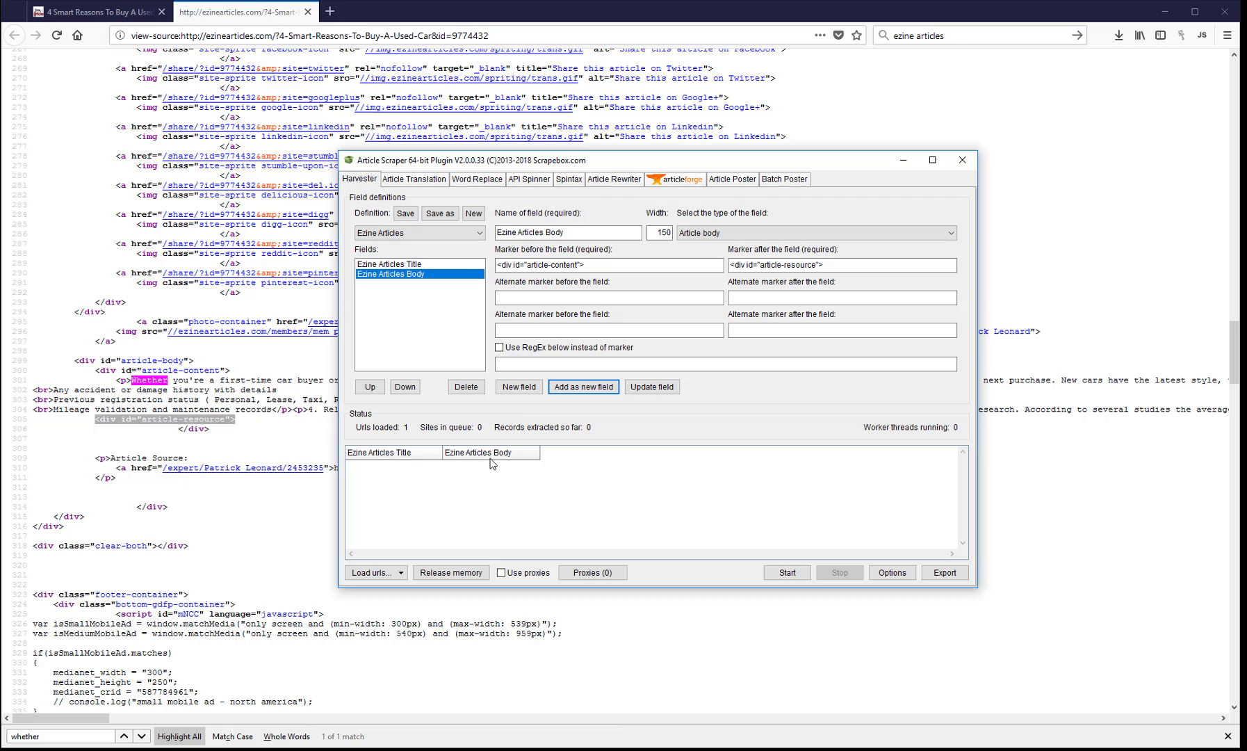
left_click(584, 386)
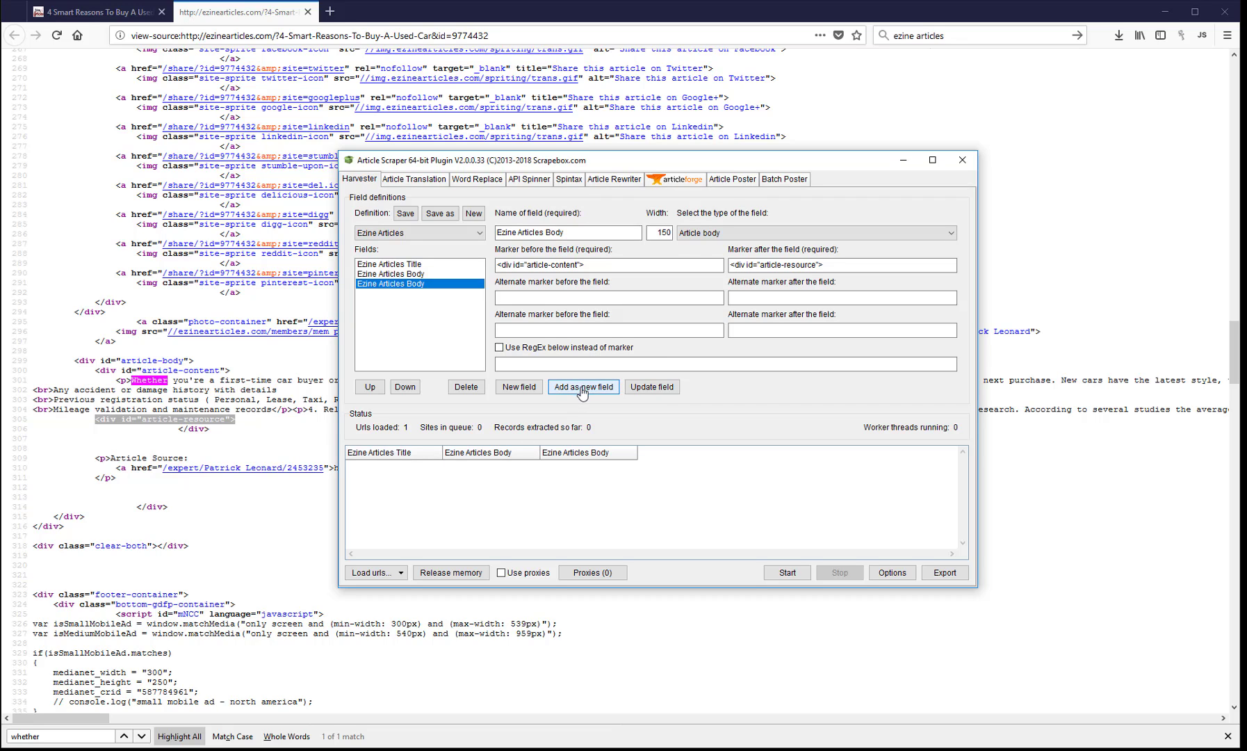
left_click(466, 387)
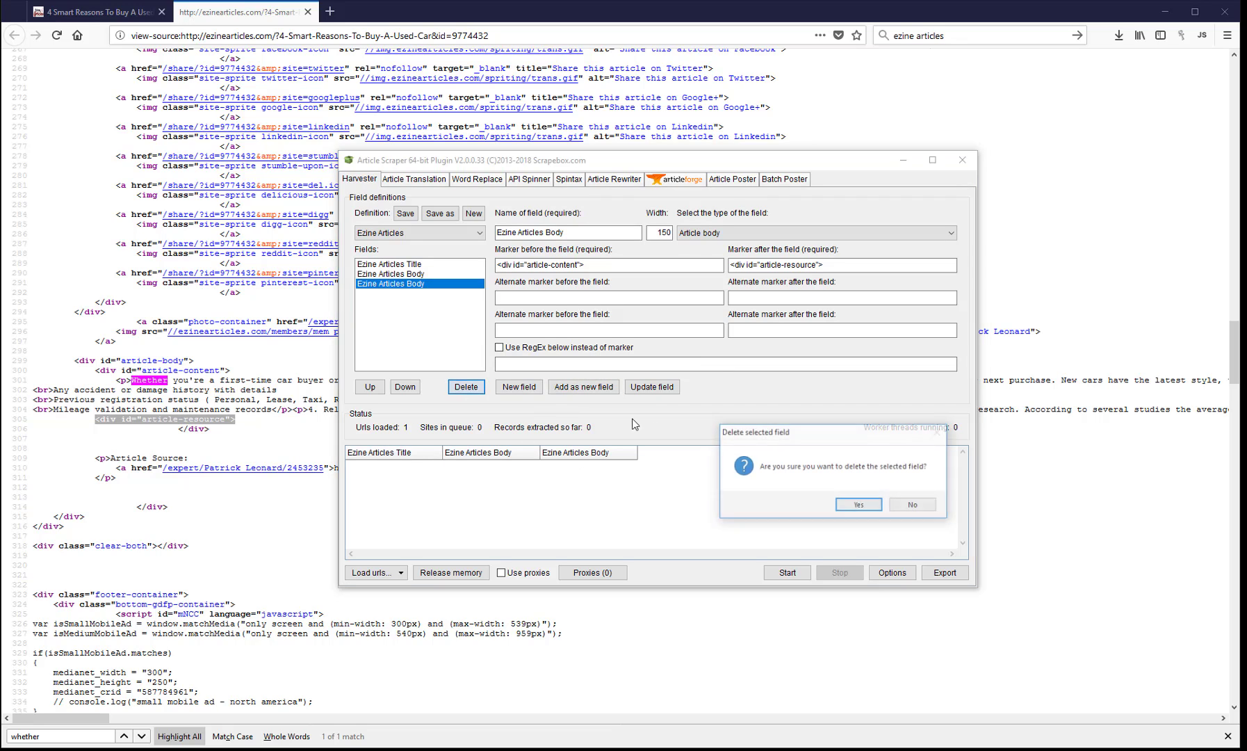
left_click(863, 507)
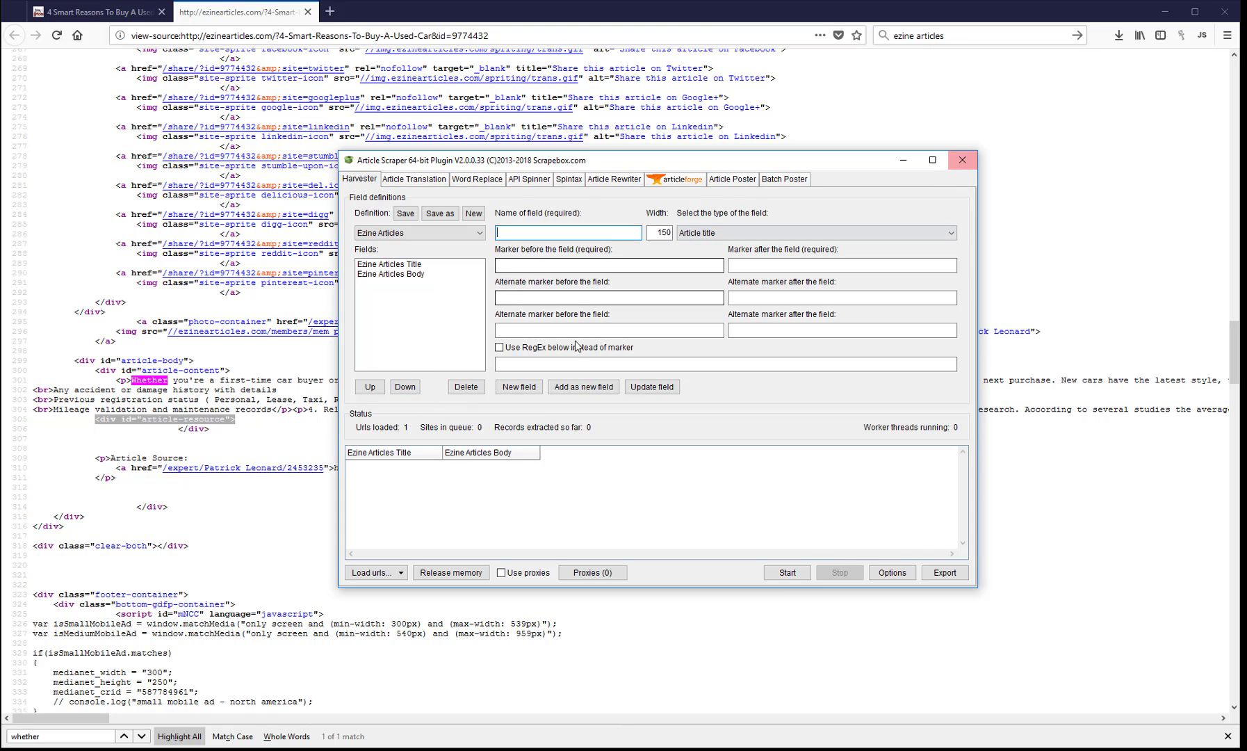
Save the Ezine Articles definition and select its Ezine Articles Body field
left_click(408, 215)
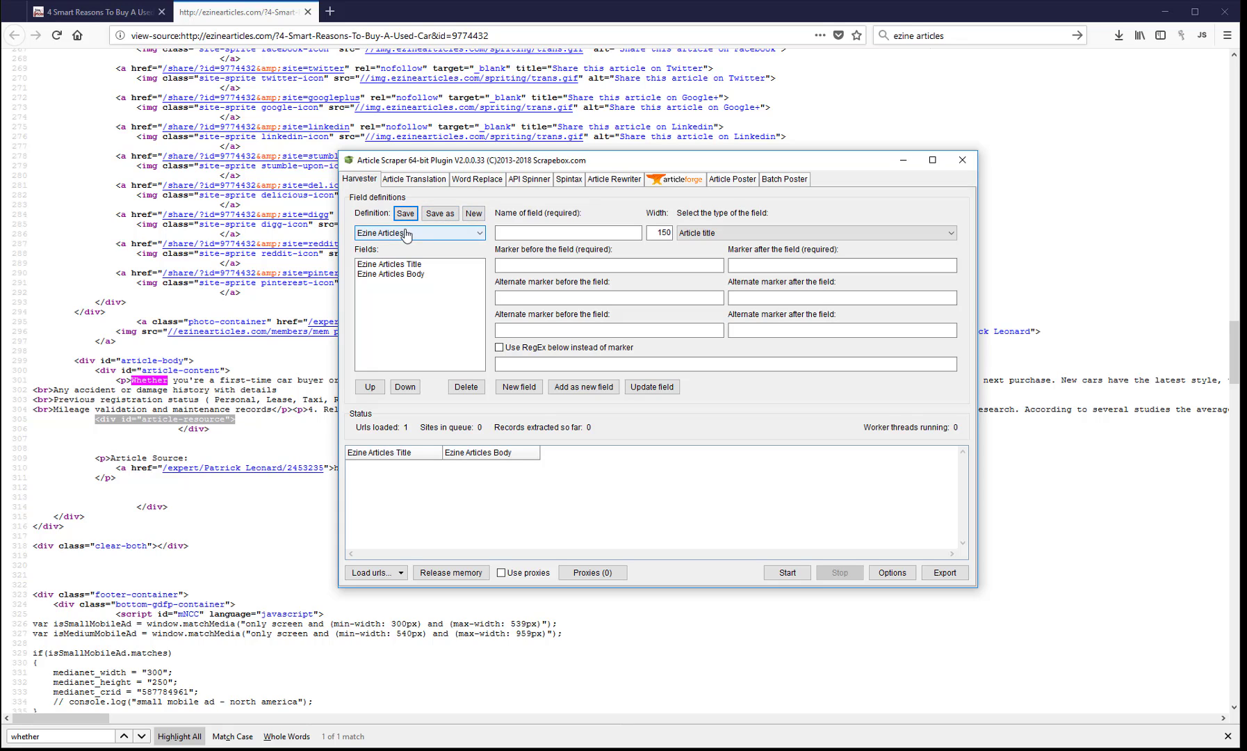
left_click(407, 275)
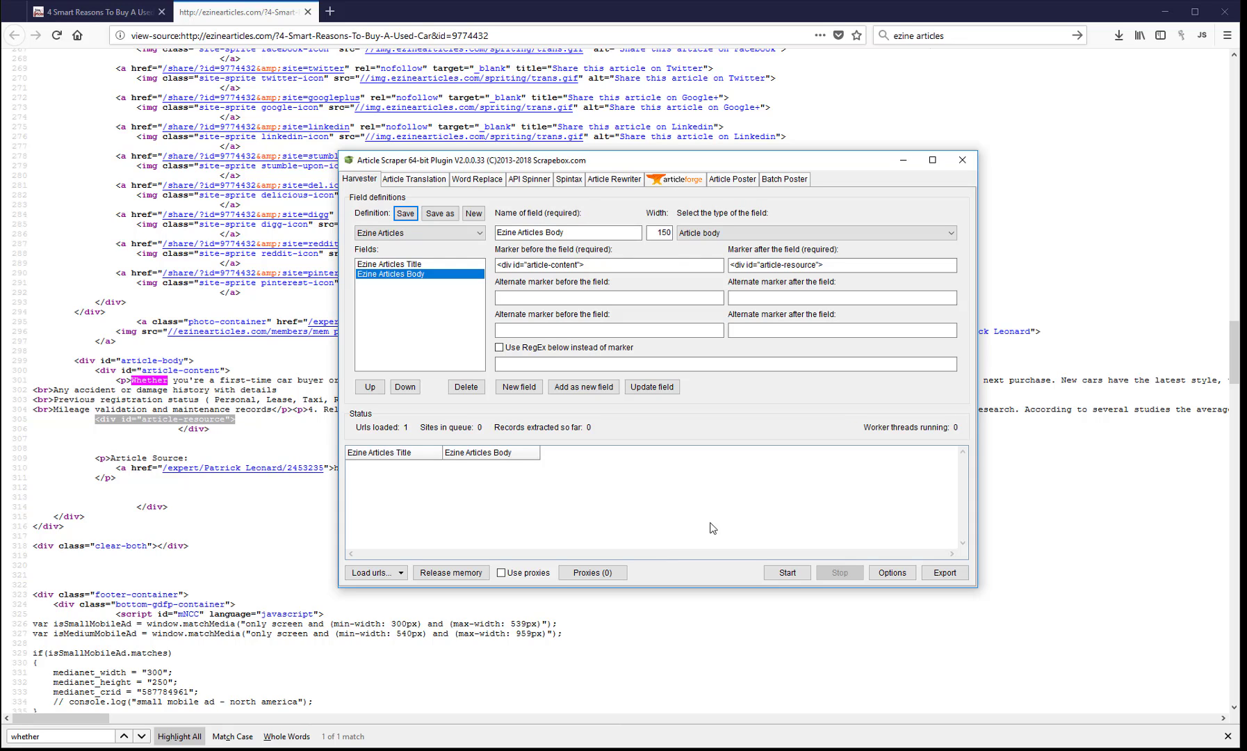
Open the harvester options and enter "red" as an any-of-the-words filter and "red cars" as the exact phrase
left_click(889, 577)
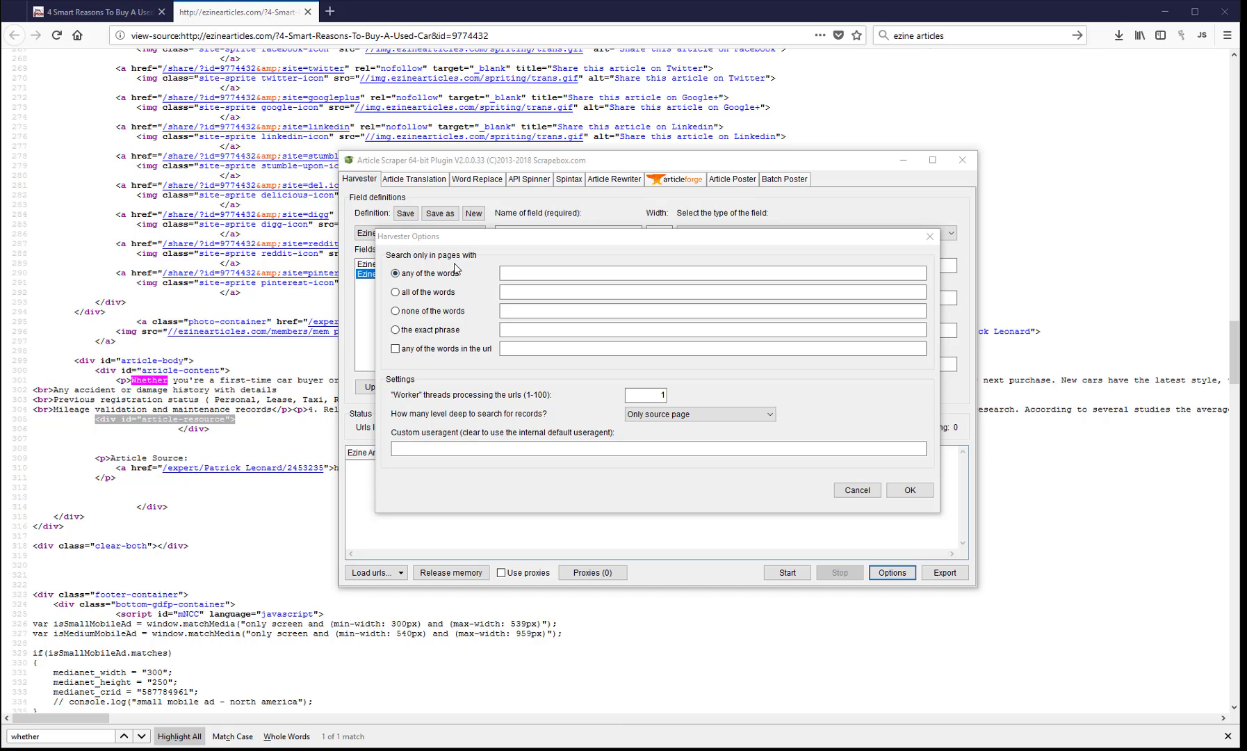
left_click(509, 238)
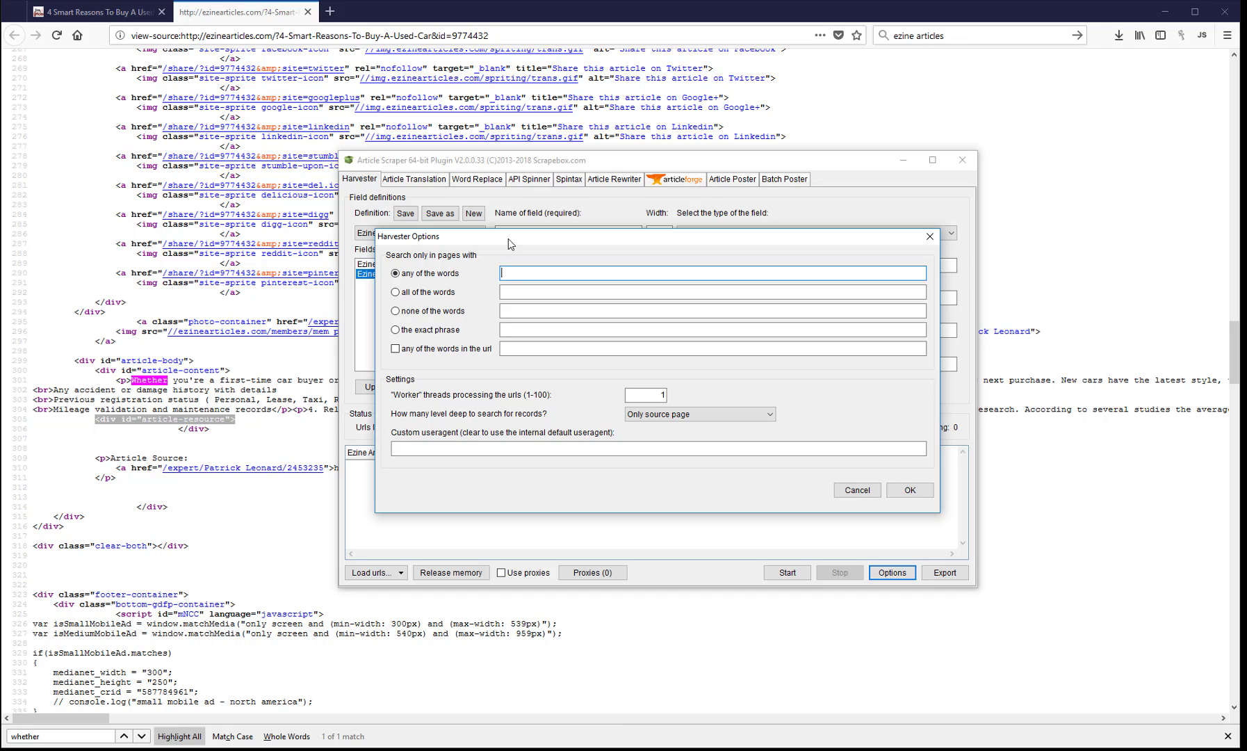
mouse_move(505, 237)
left_mouse_down()
mouse_move(616, 267)
mouse_move(546, 276)
mouse_move(509, 234)
left_mouse_up()
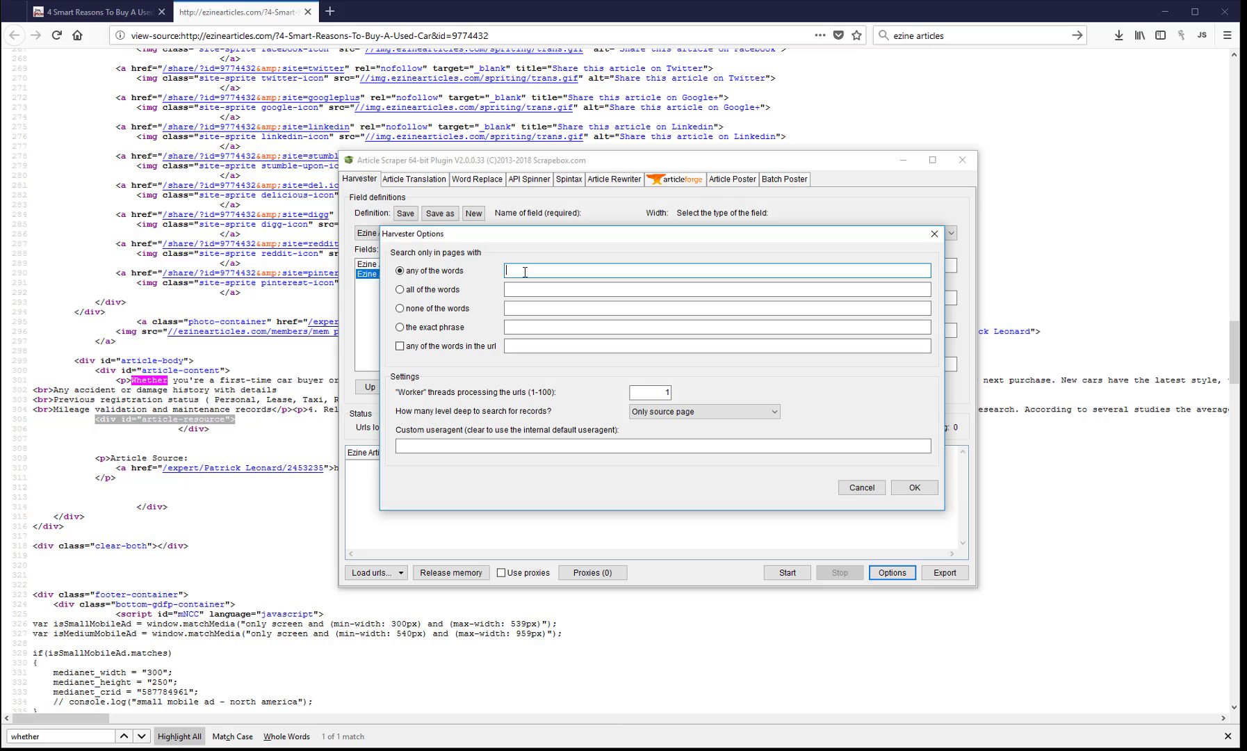
type("red")
left_click(538, 327)
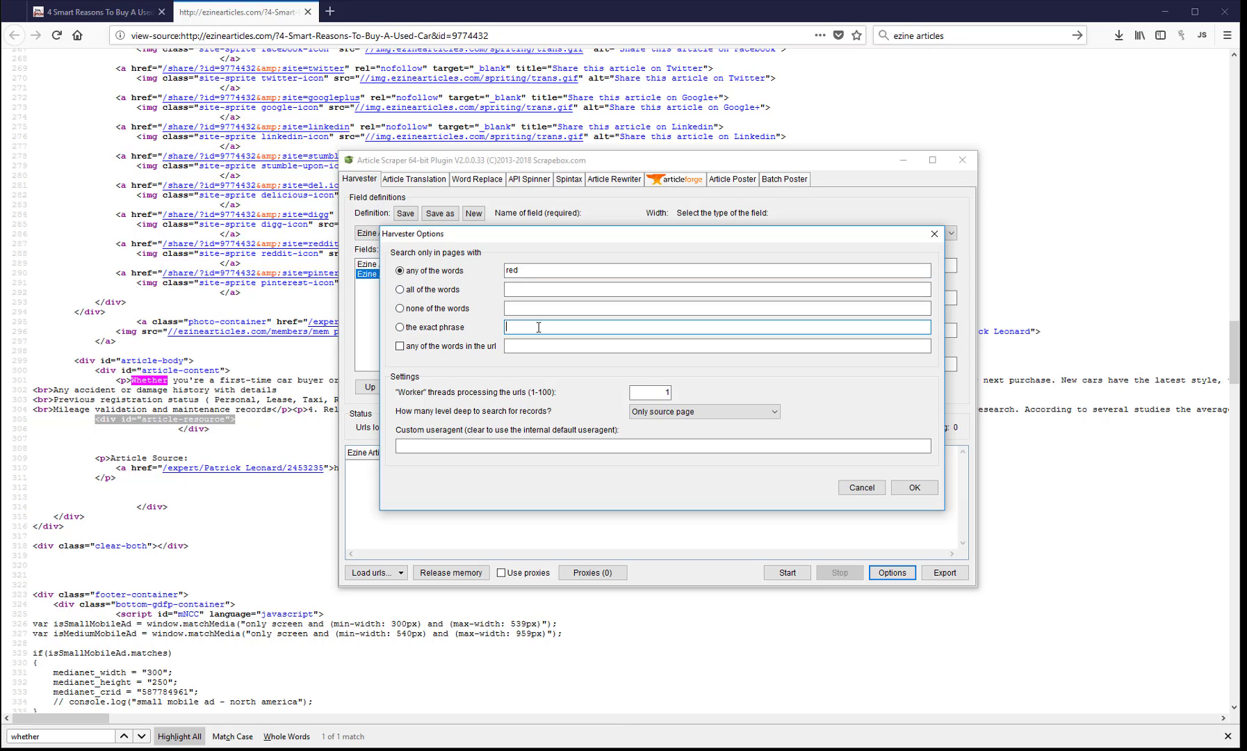
type("red cars")
Clear the exact-phrase and any-of-the-words filters in the harvester options
key("BackSpace")
key("BackSpace")
key("BackSpace")
key("BackSpace")
key("BackSpace")
key("BackSpace")
key("BackSpace")
key("BackSpace")
double_click(512, 270)
key("BackSpace")
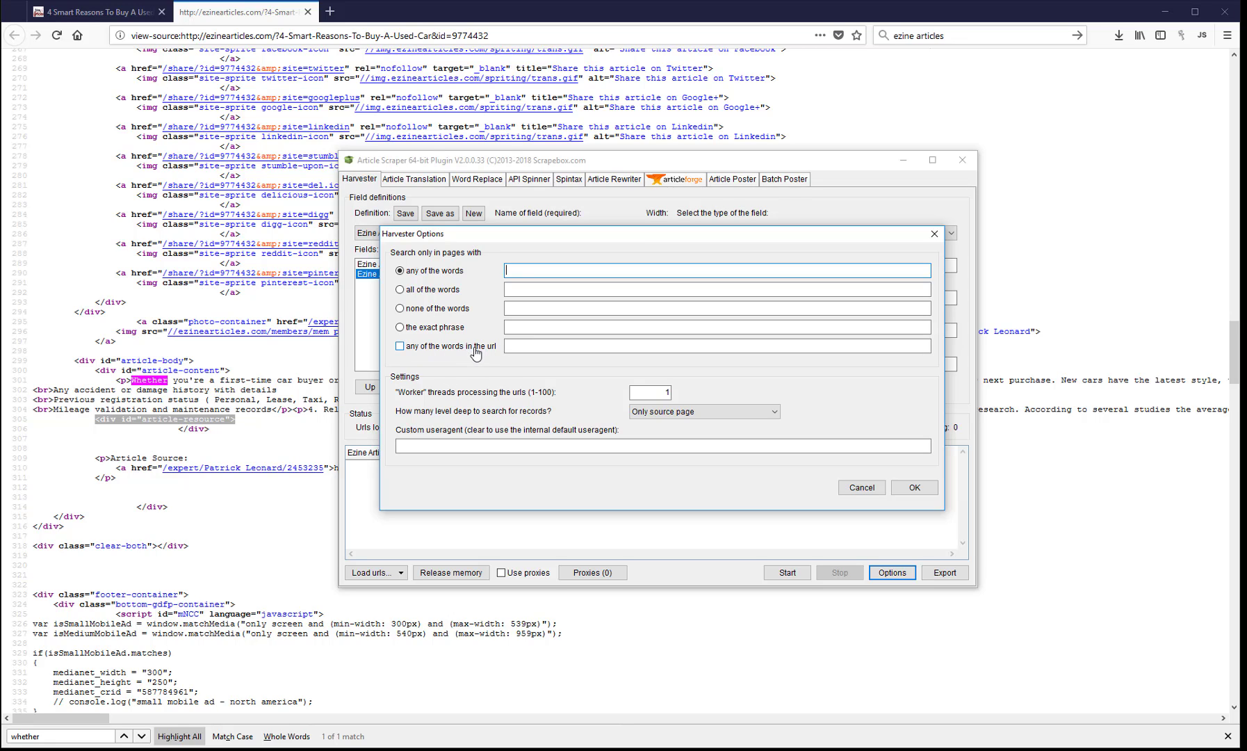
left_click(518, 346)
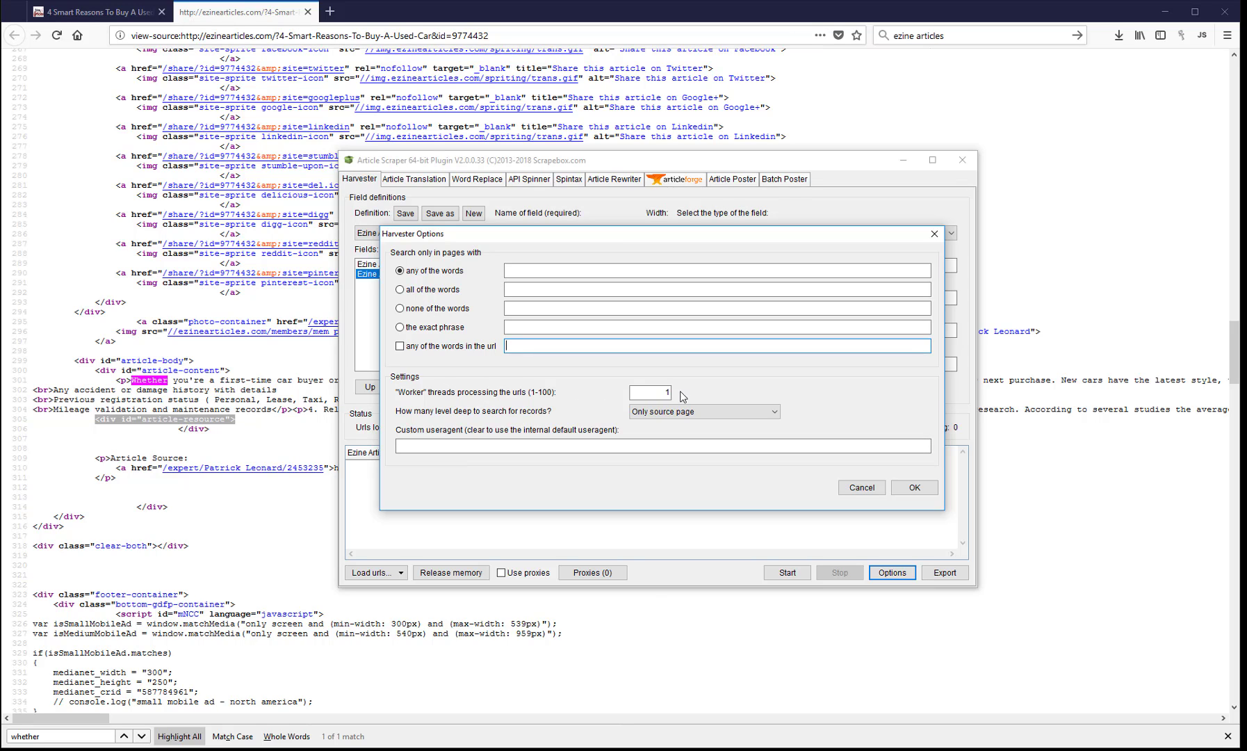
key("Tab")
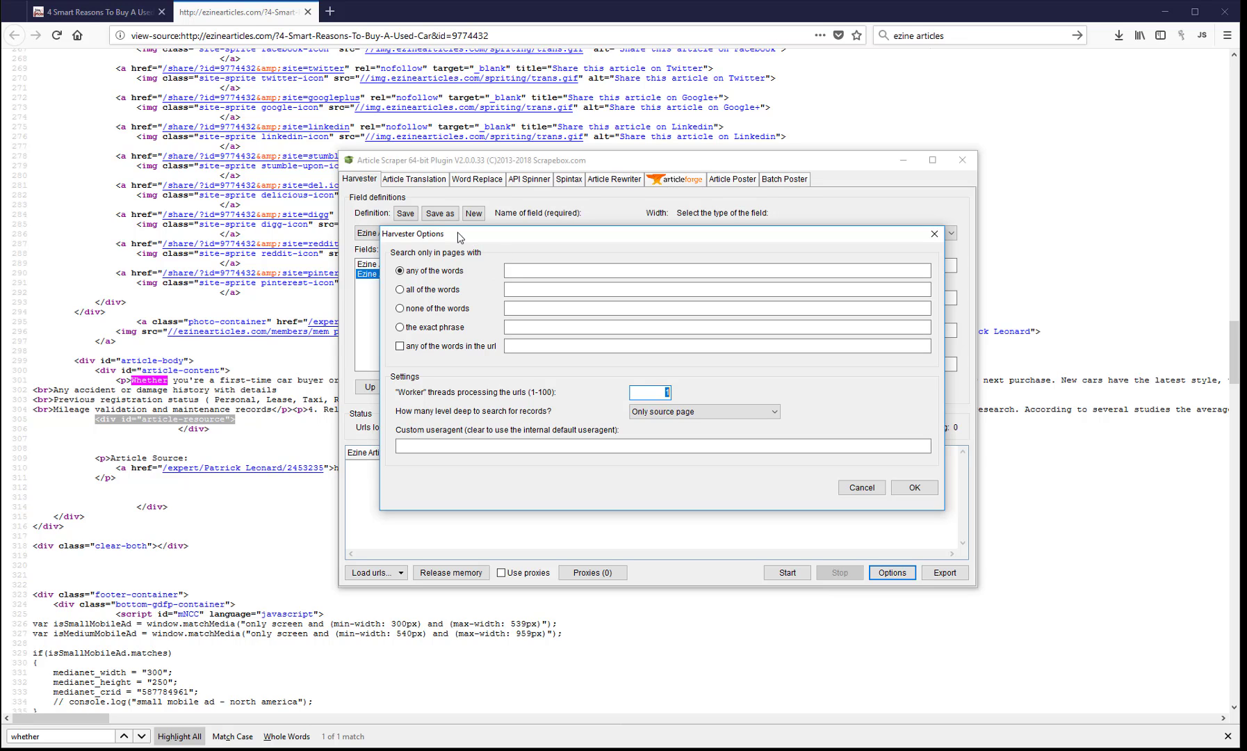
left_click(106, 13)
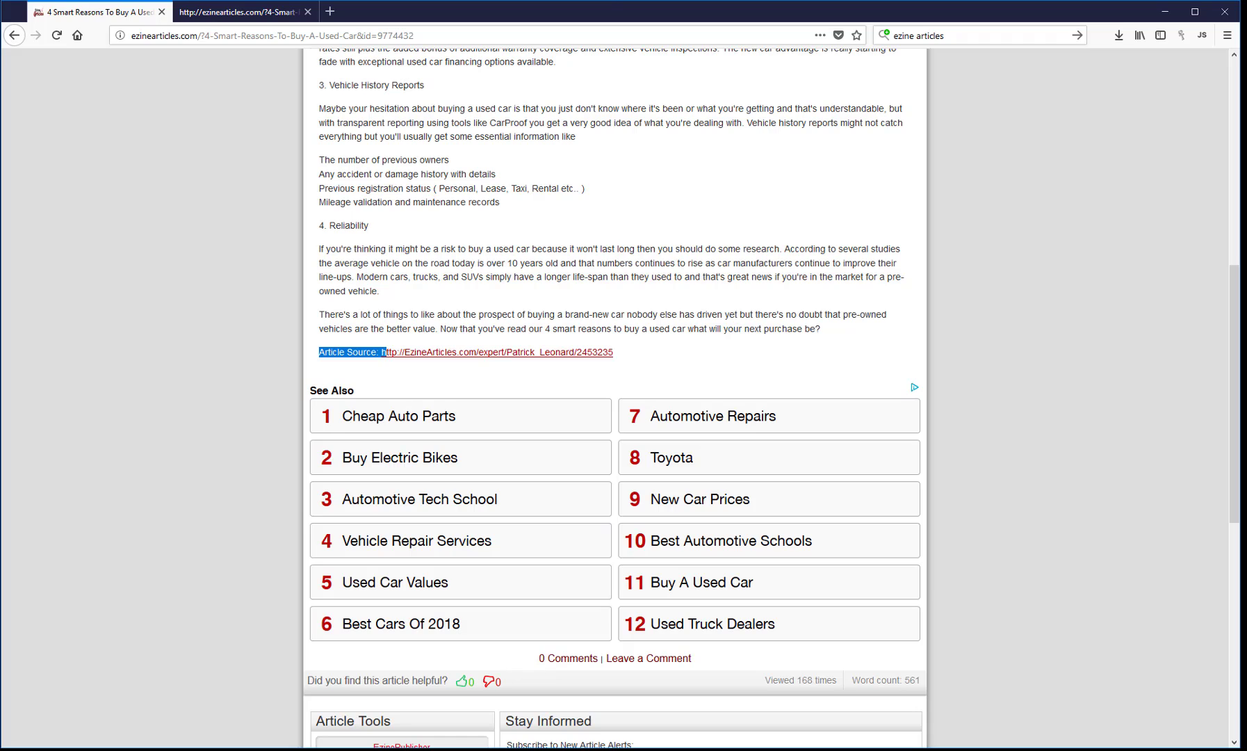
key("alt+Tab")
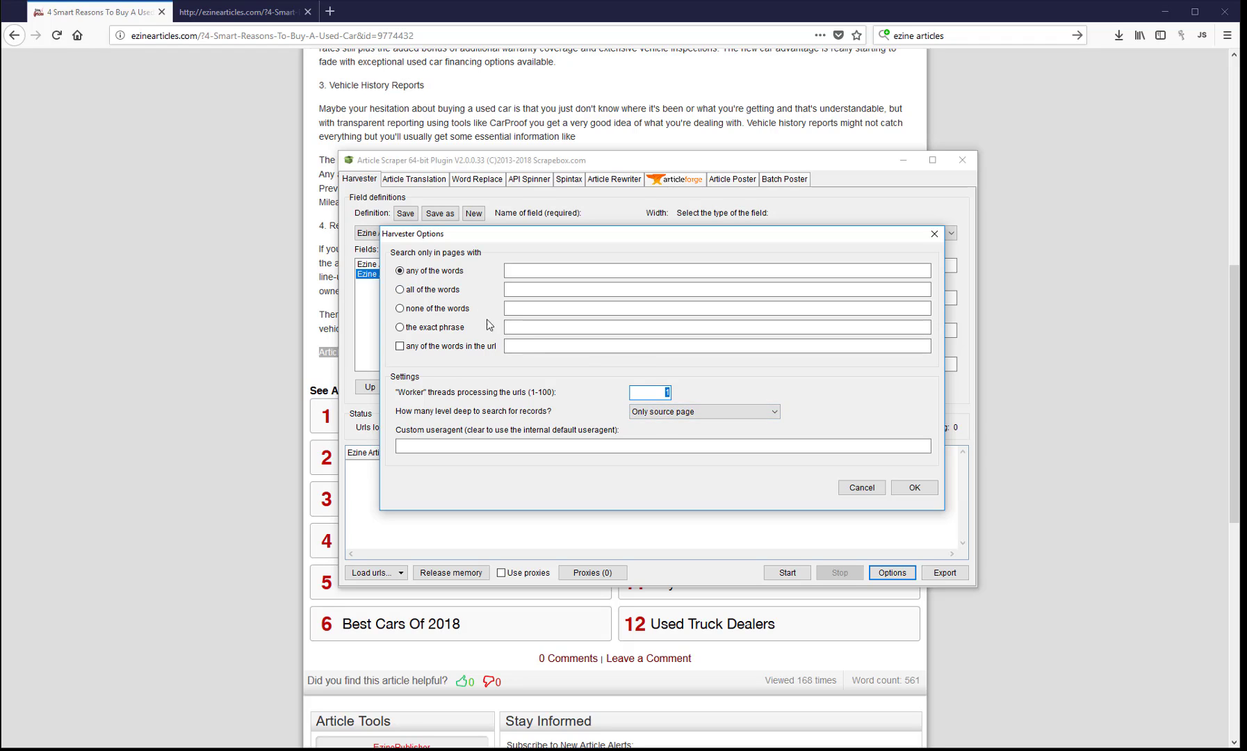
Set the record search depth to Level 3 and enter "red car" as the any-of-the-words filter
left_click(696, 412)
left_click(696, 502)
left_click(675, 411)
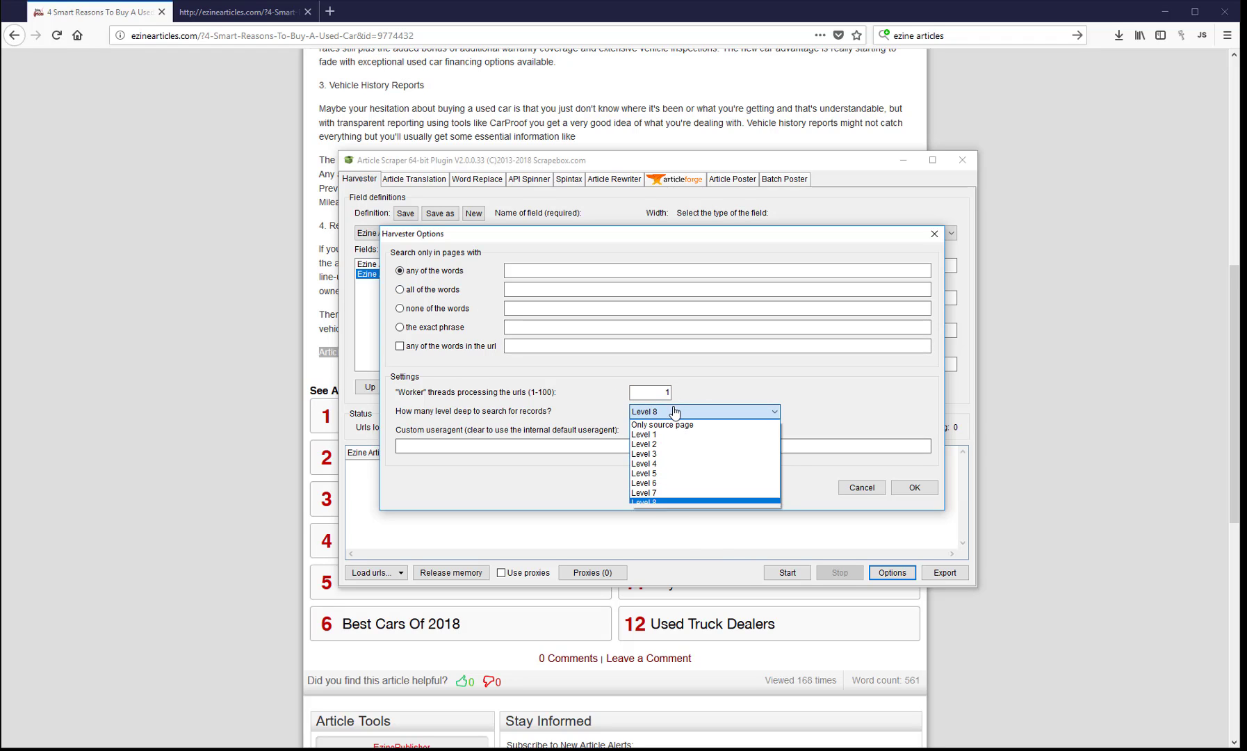
left_click(677, 454)
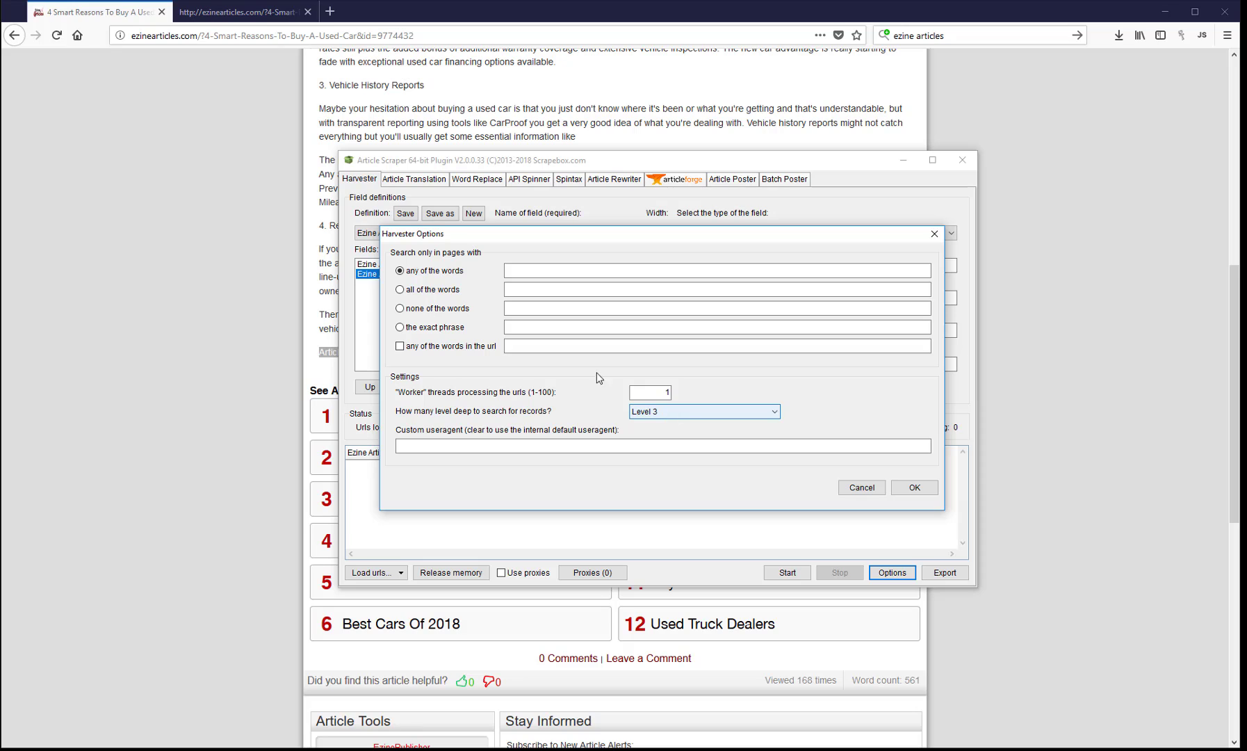
left_click(530, 270)
type("red car")
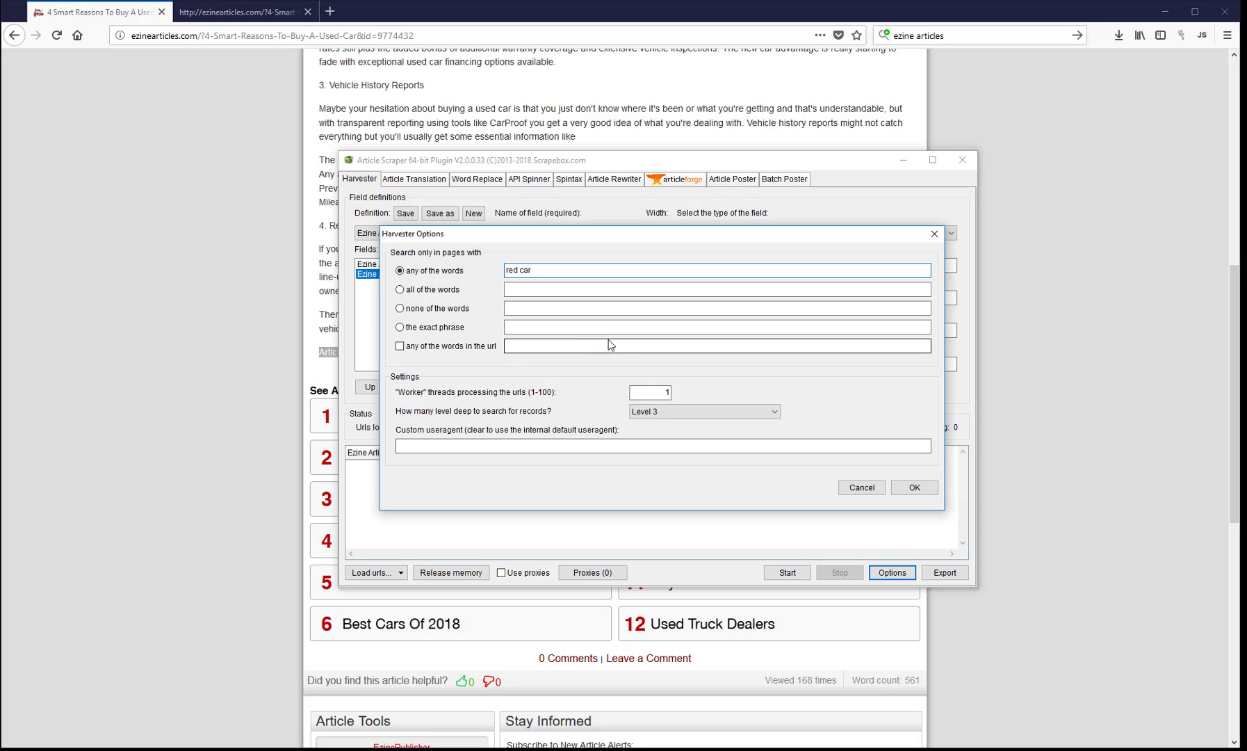
left_click(571, 347)
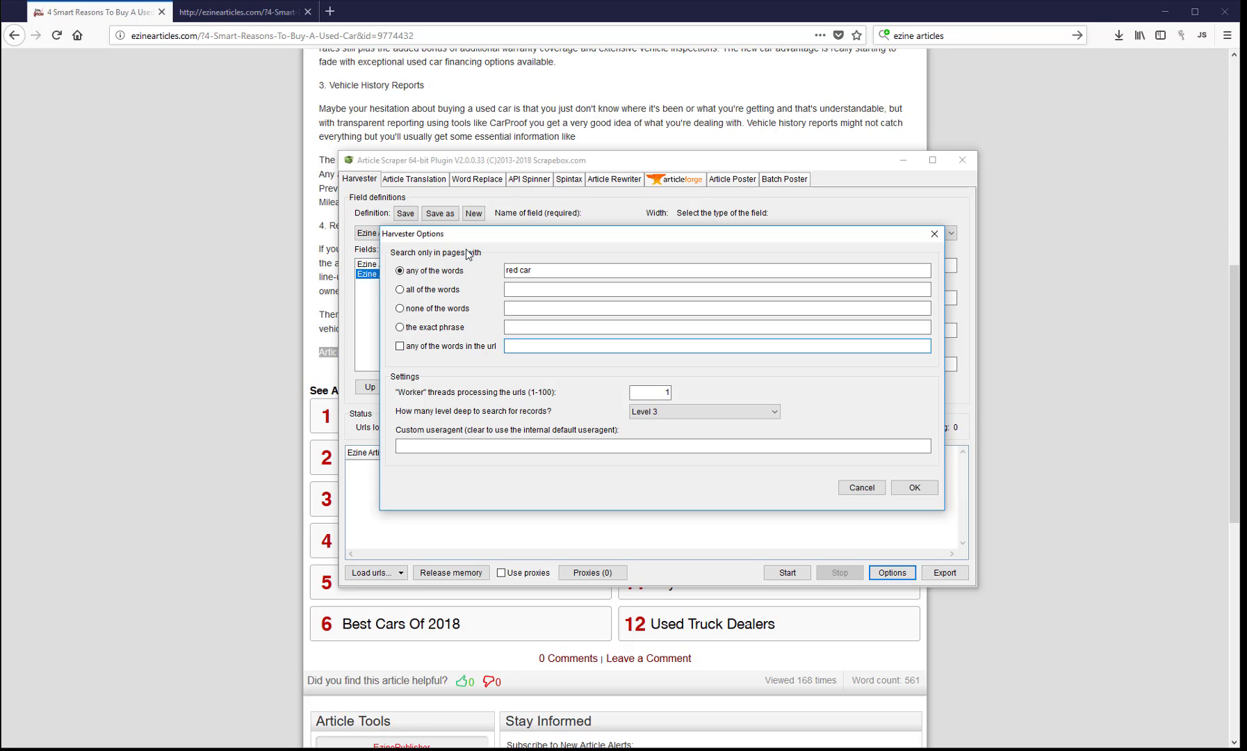
left_click(603, 748)
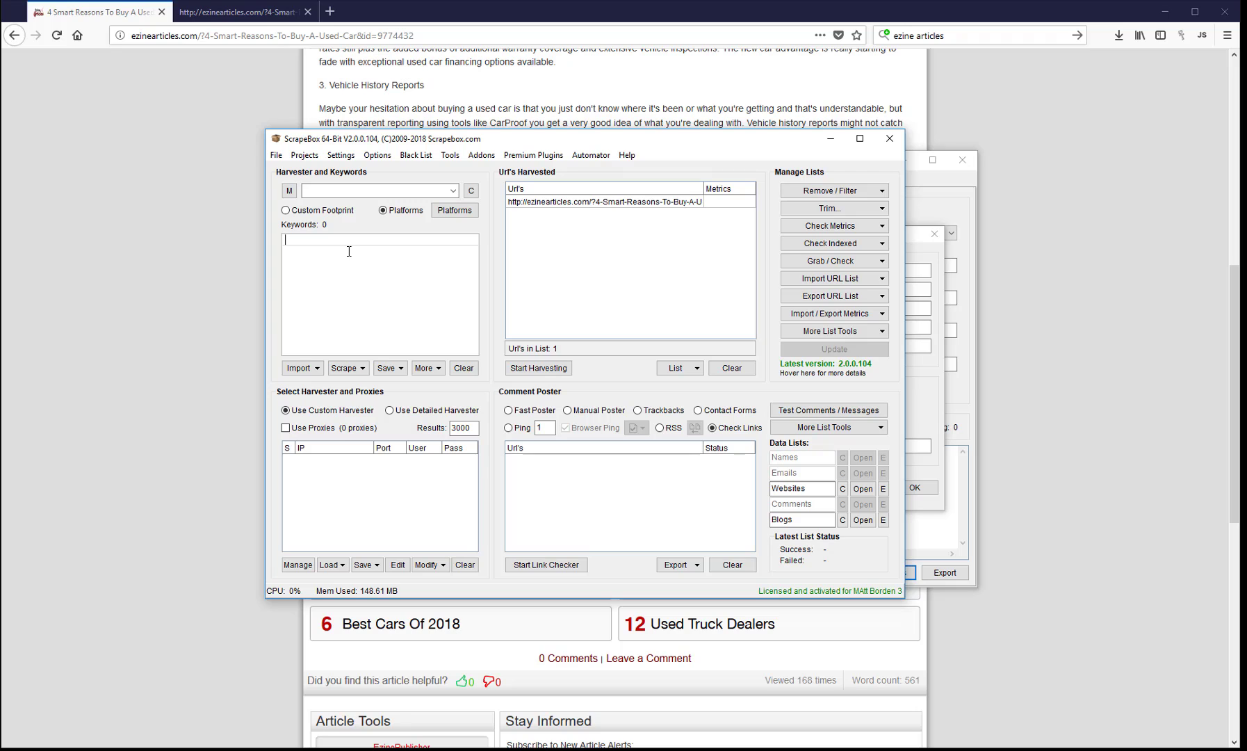
left_click(941, 207)
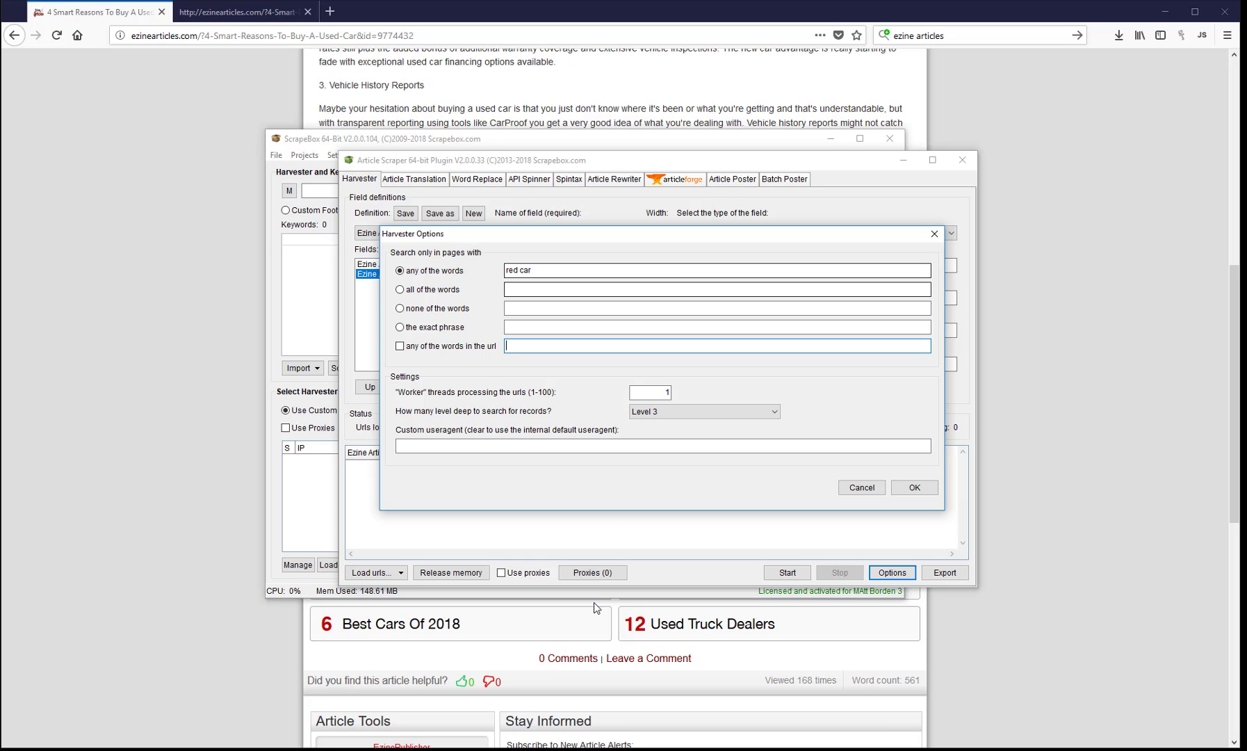
left_click(650, 446)
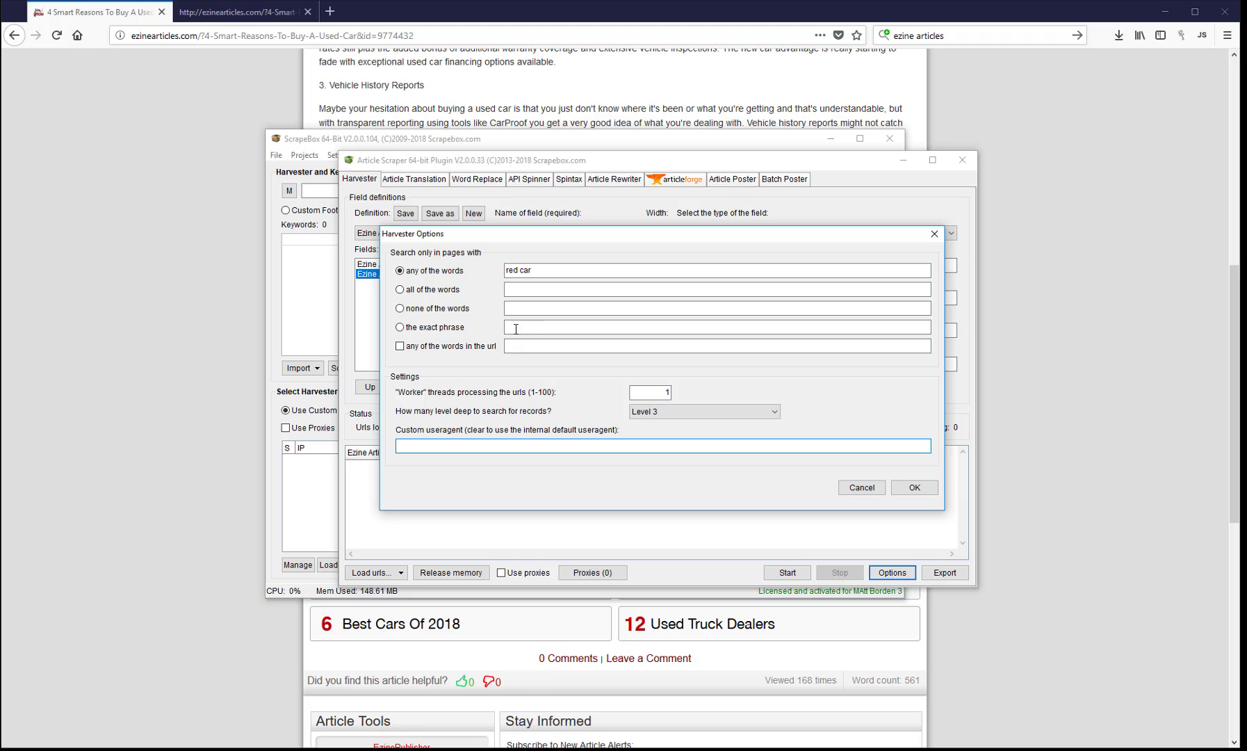
Remove the any-of-the-words filter, set the search depth to Only source page and accept the harvester options
left_click_drag(534, 270, 396, 262)
key("BackSpace")
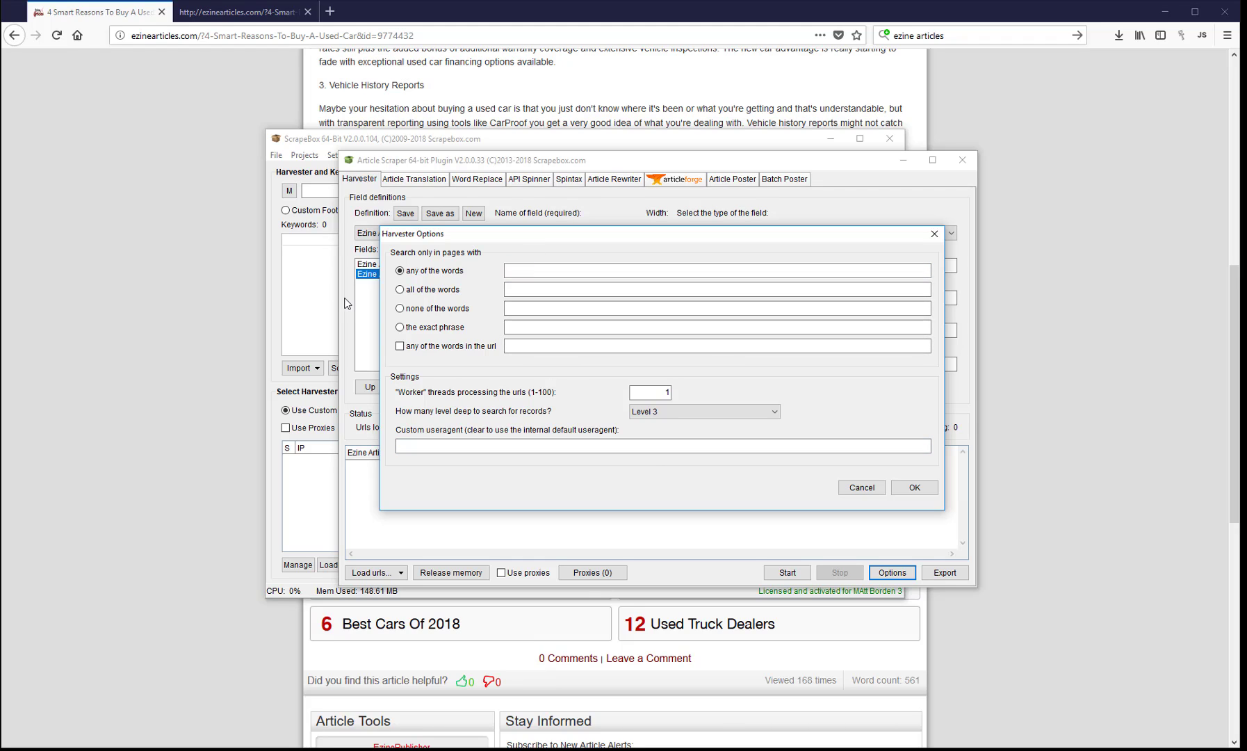
left_click(651, 412)
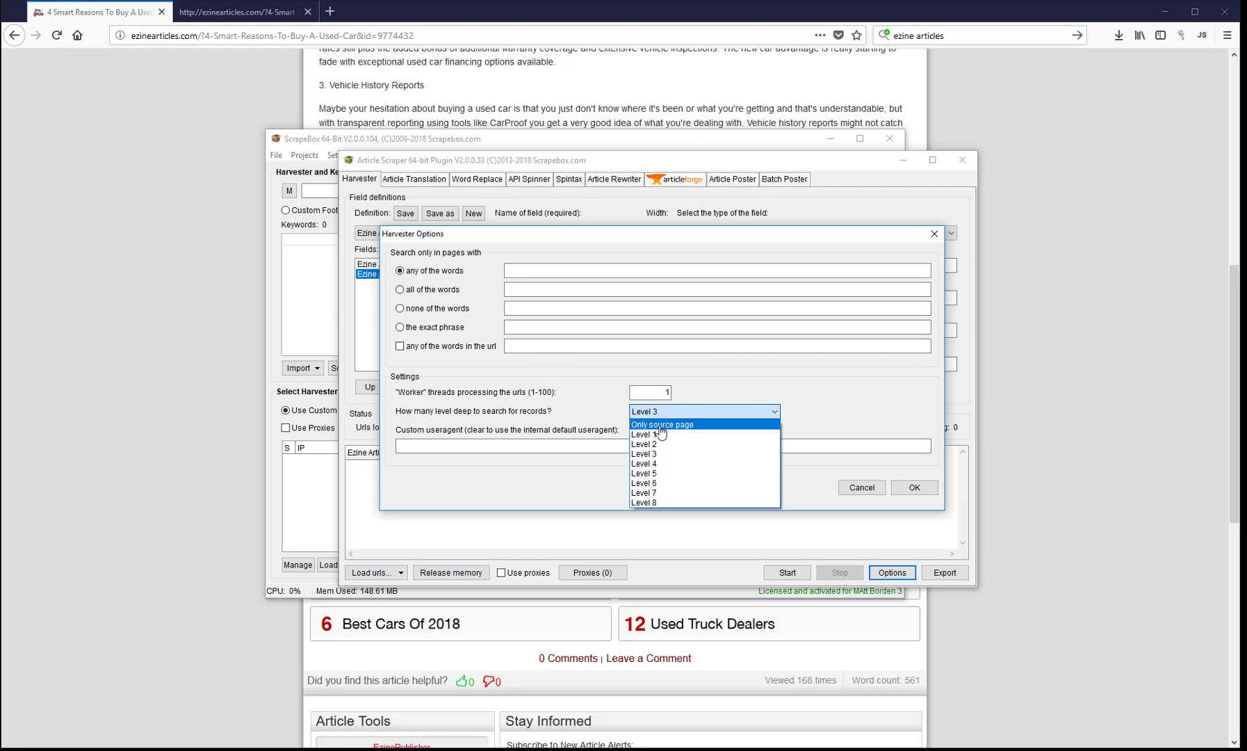
left_click(657, 423)
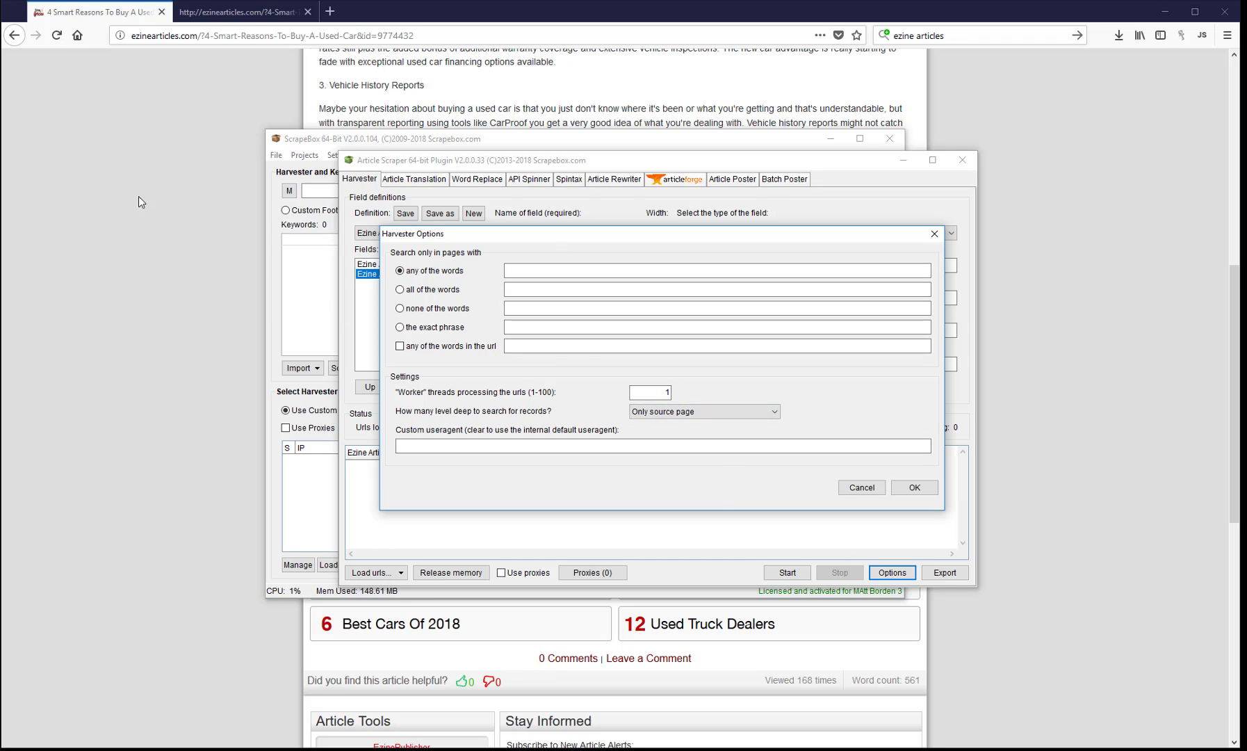
left_click(913, 488)
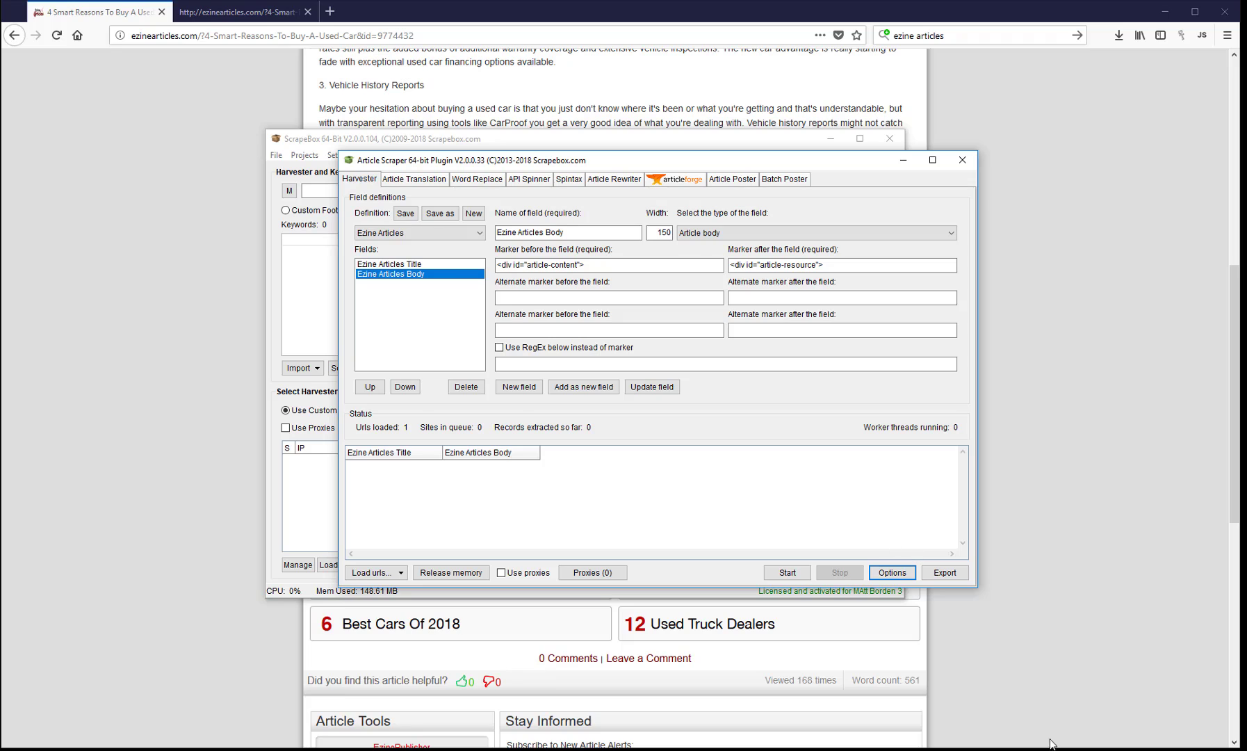
Run the harvester on the loaded URL and compare the extracted title and body with the article's web page
left_click(788, 572)
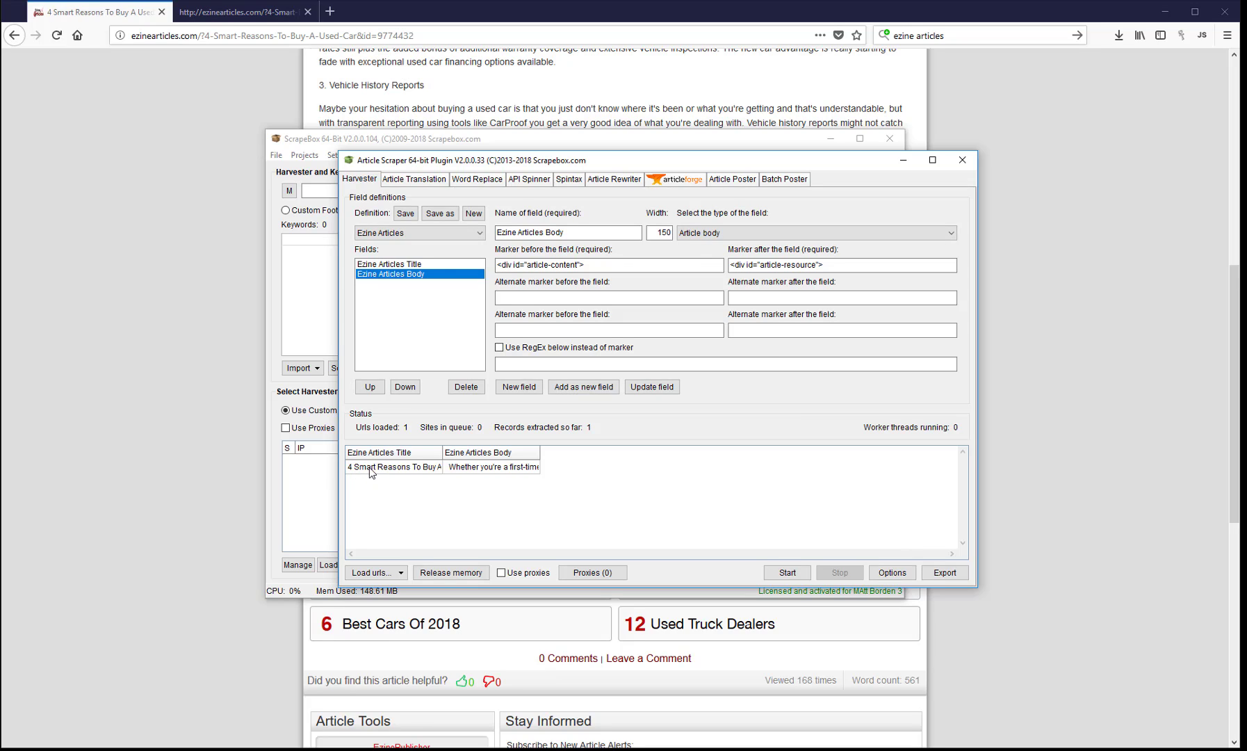
left_click(229, 86)
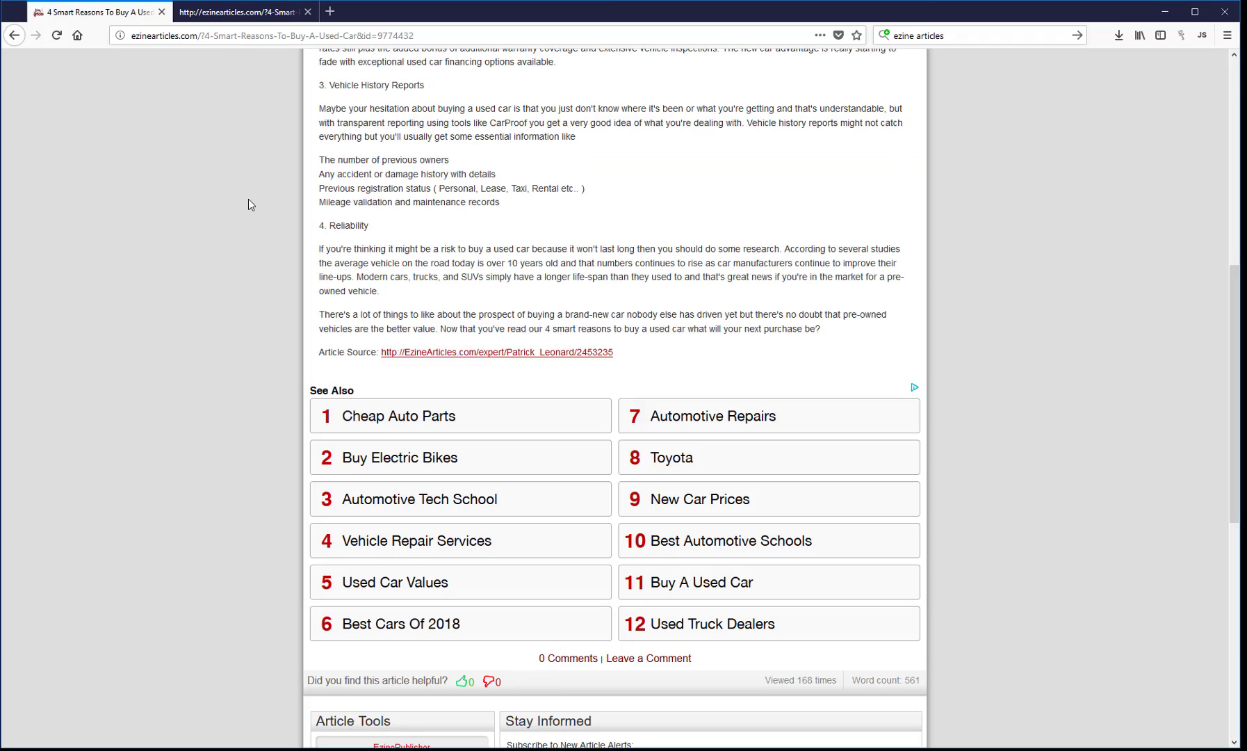
scroll(249, 199, "up", 8)
key("alt+Tab")
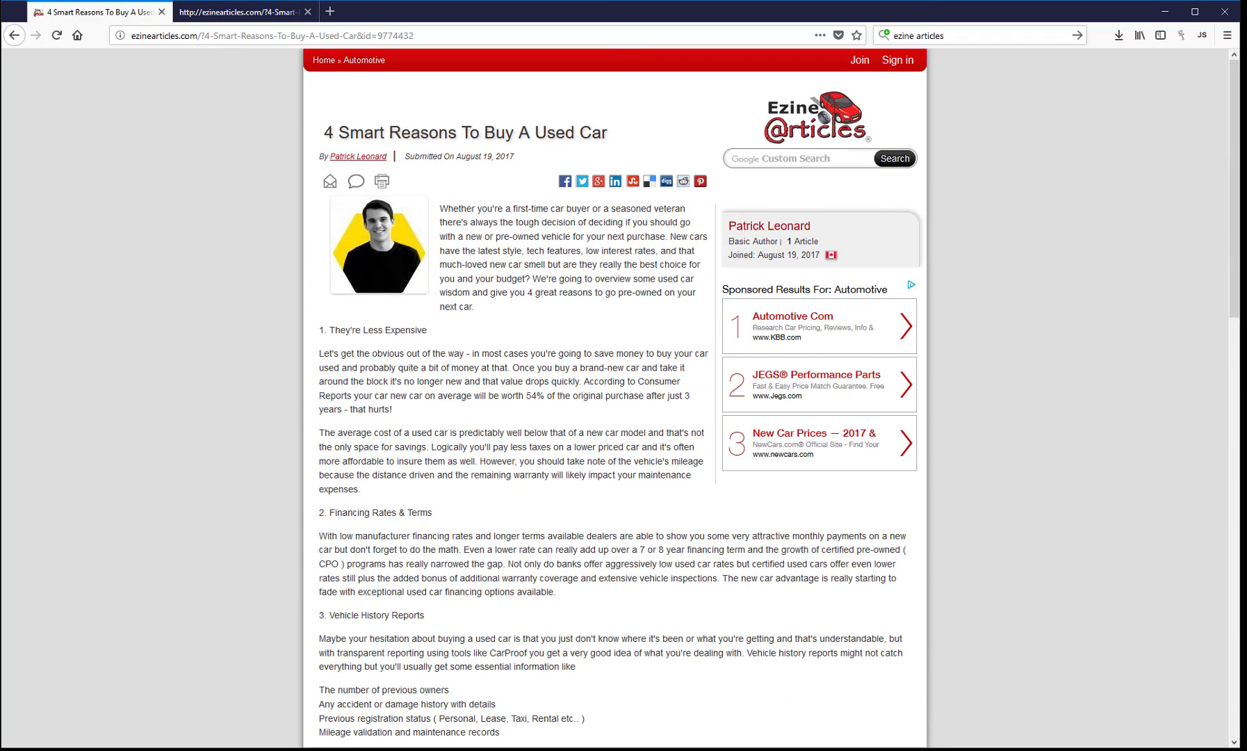
key("alt+Tab")
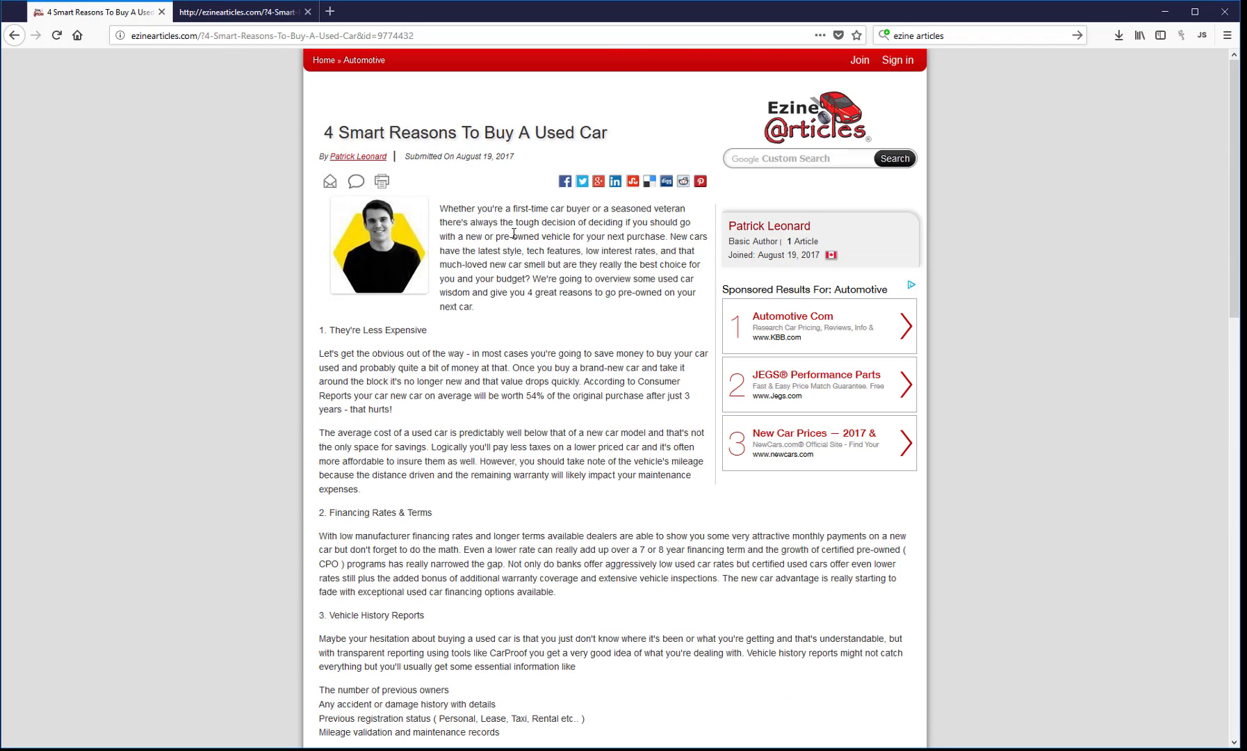
key("alt+Tab")
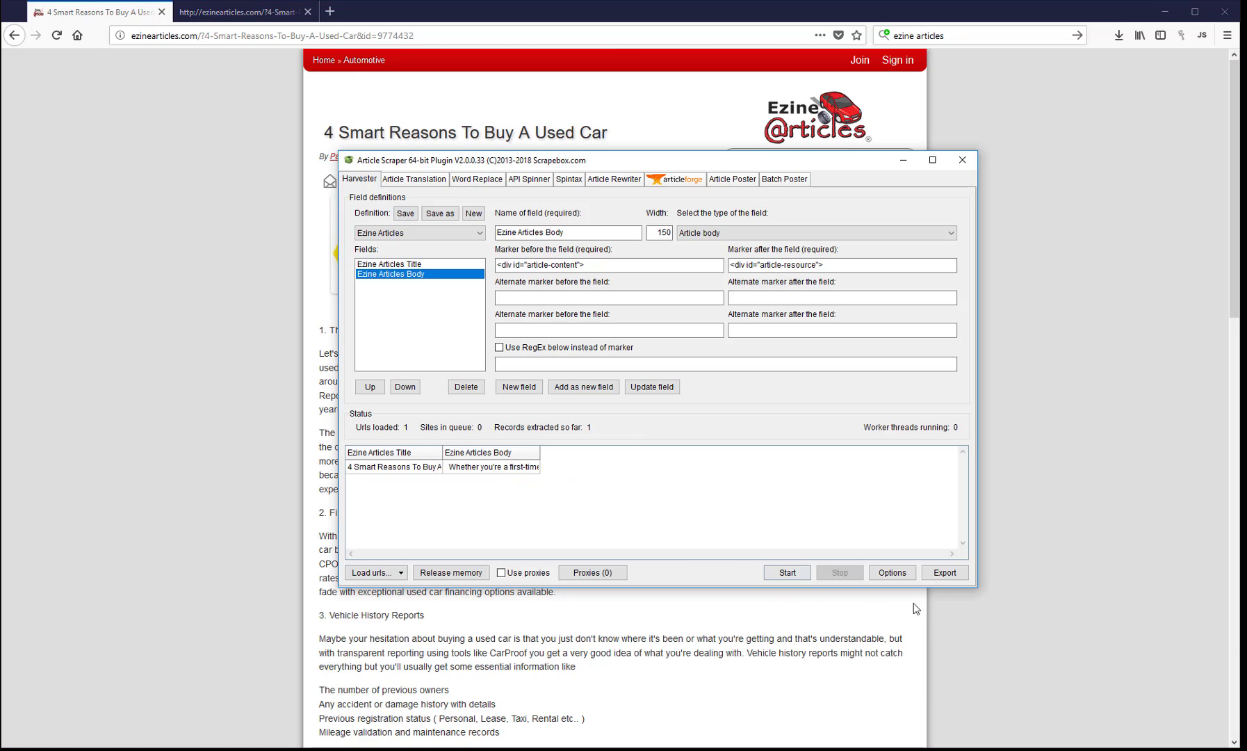
Open the export settings, select Ezine Articles Title as the filename field and include it in the exported fields
left_click(945, 578)
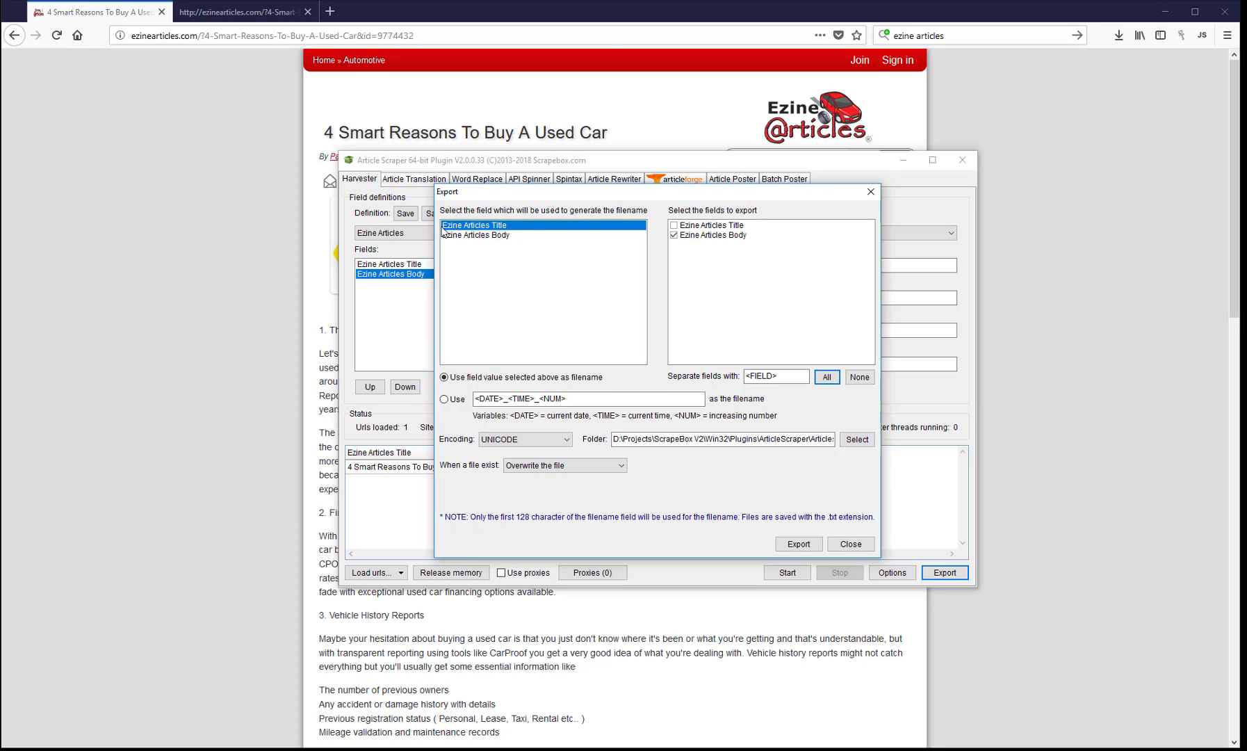
left_click(484, 228)
left_click(674, 226)
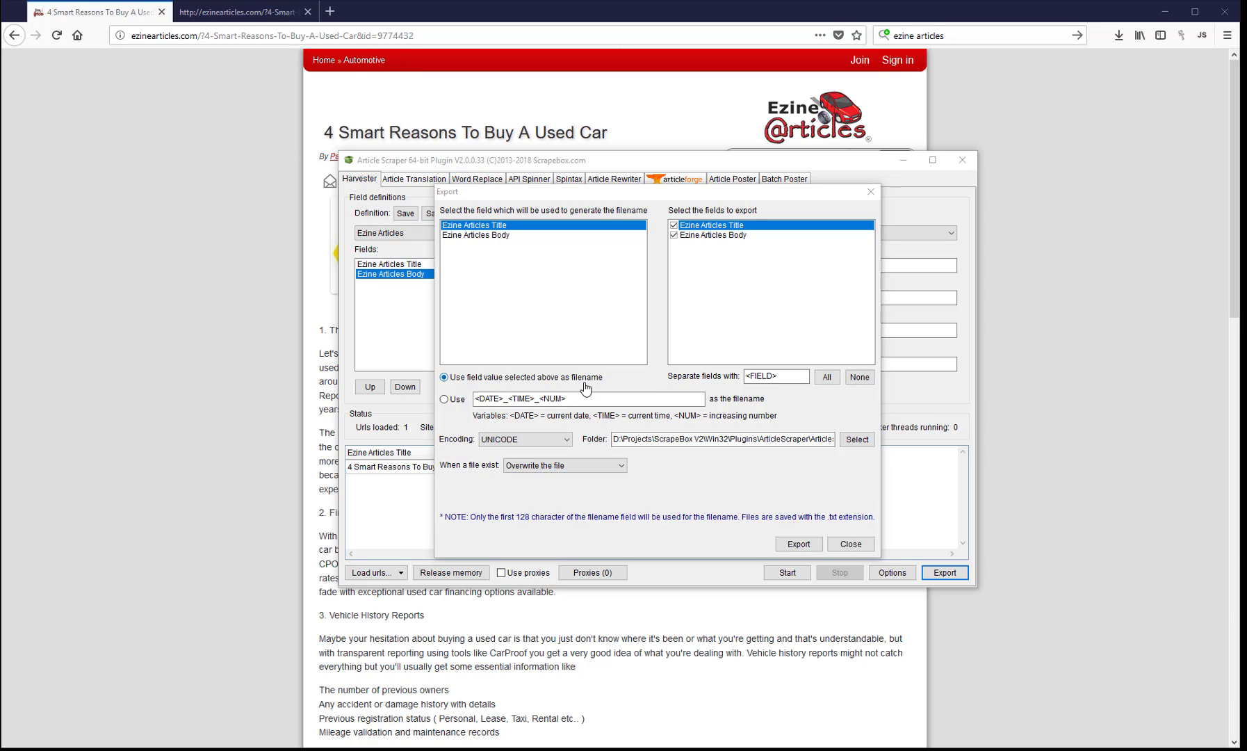
left_click(667, 373)
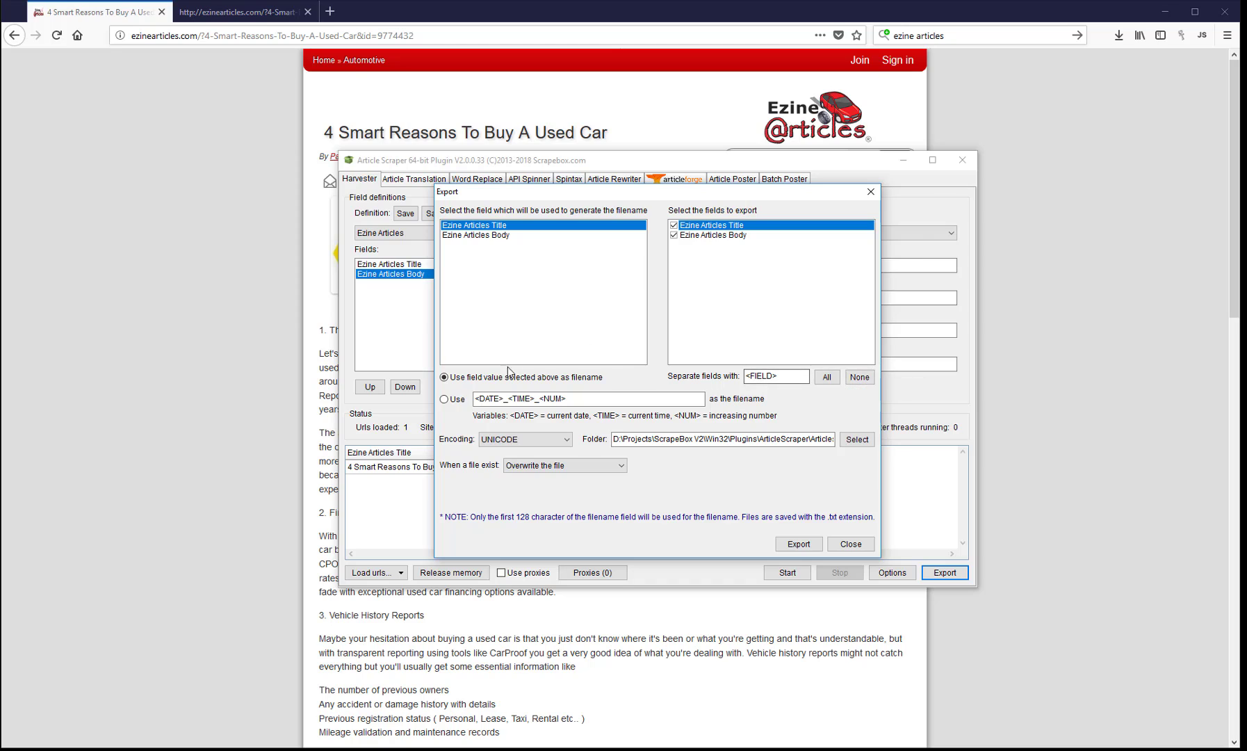
Name the exported files with the <DATE>_<TIME>_<NUM> pattern, keep UNICODE encoding and choose to overwrite existing files
left_click(443, 399)
left_click(516, 441)
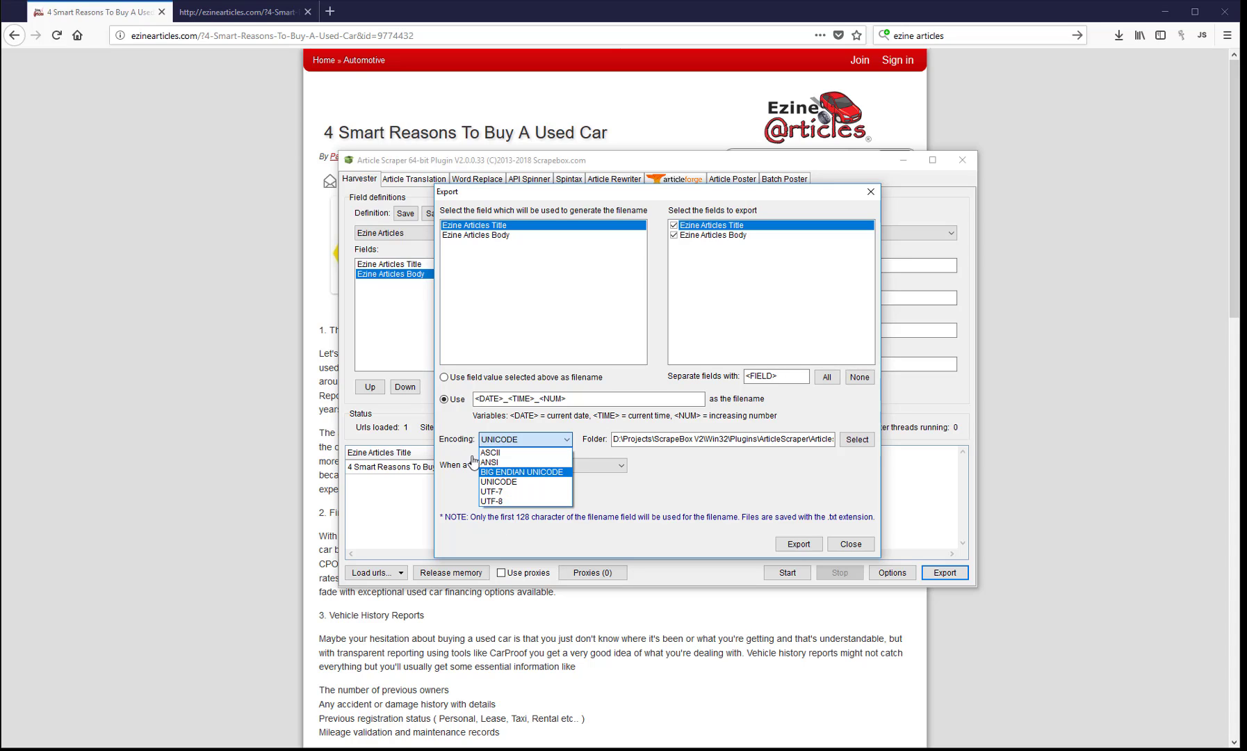
left_click(456, 429)
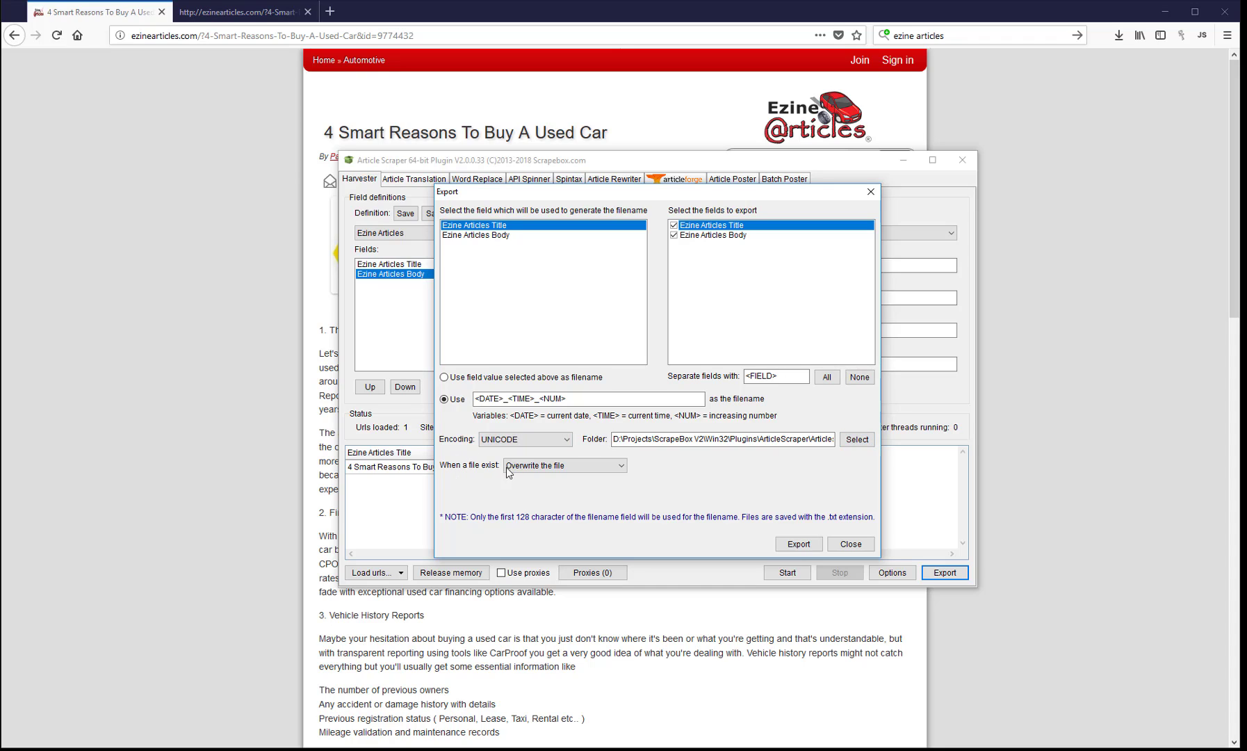
left_click(577, 471)
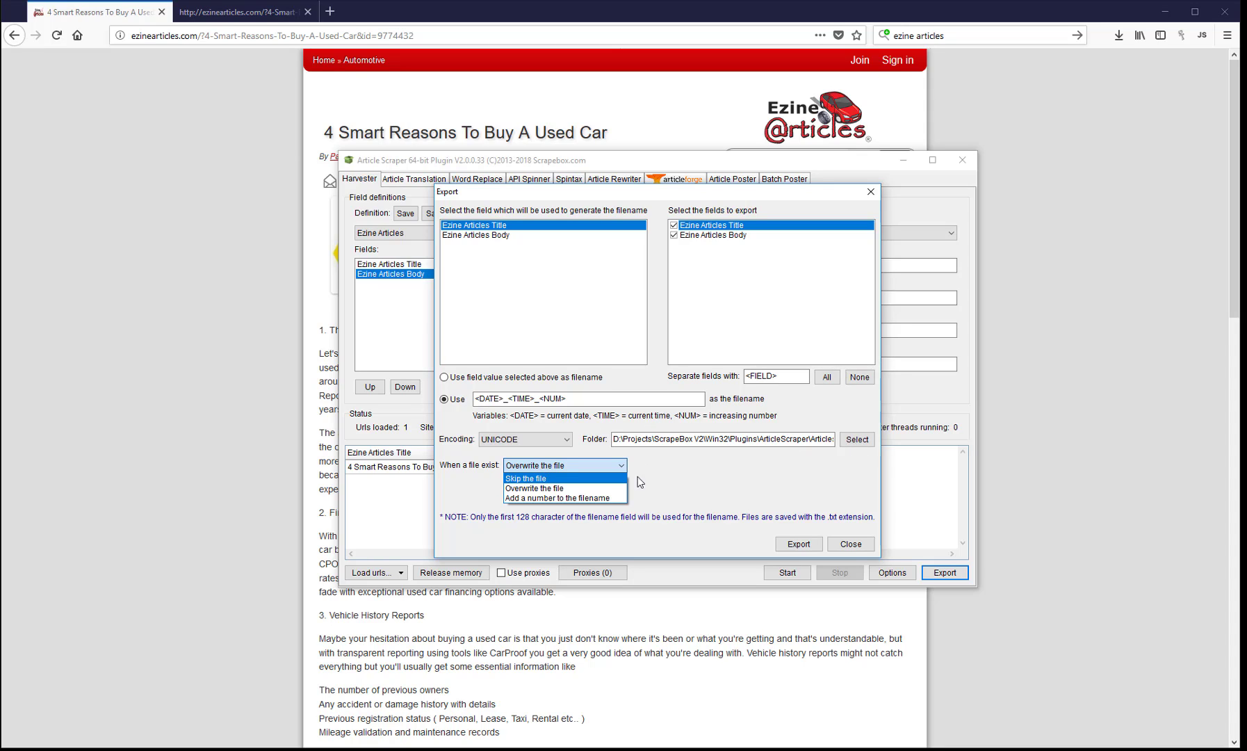
left_click(619, 488)
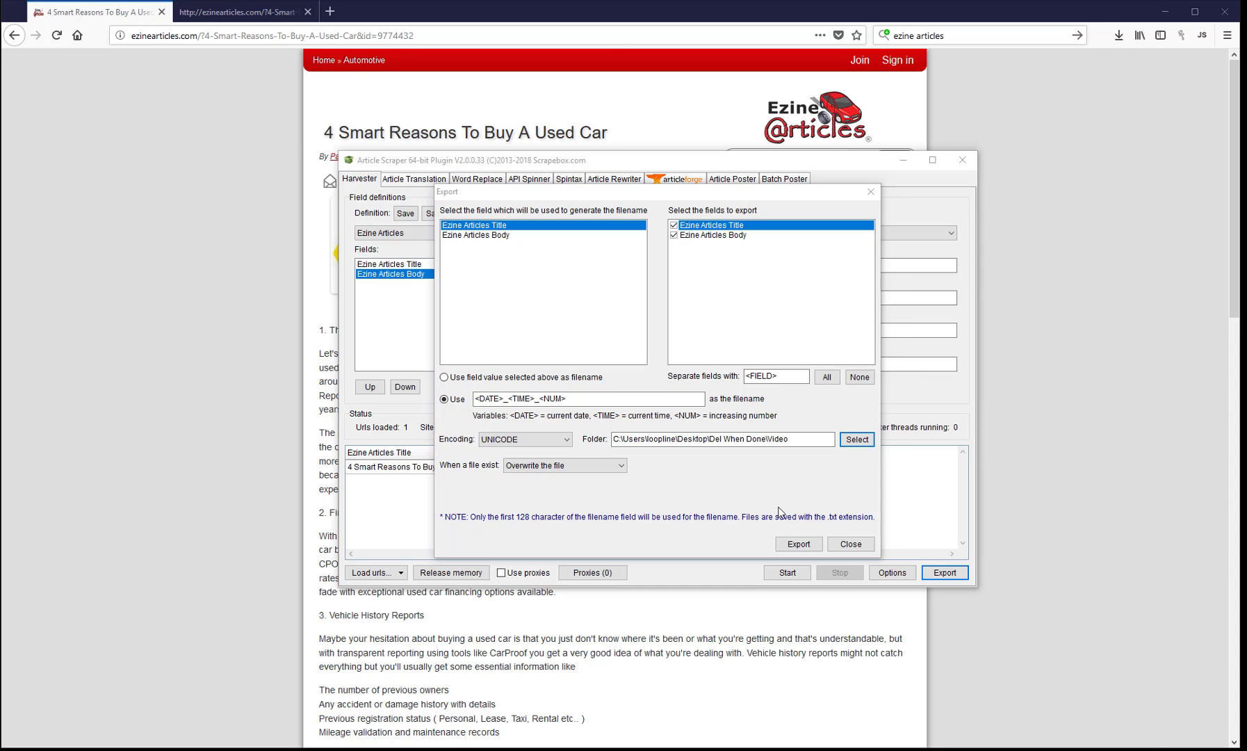
Export the record to the desktop folder Del When Done\Video and place that folder's window beside the scraper
left_click(794, 548)
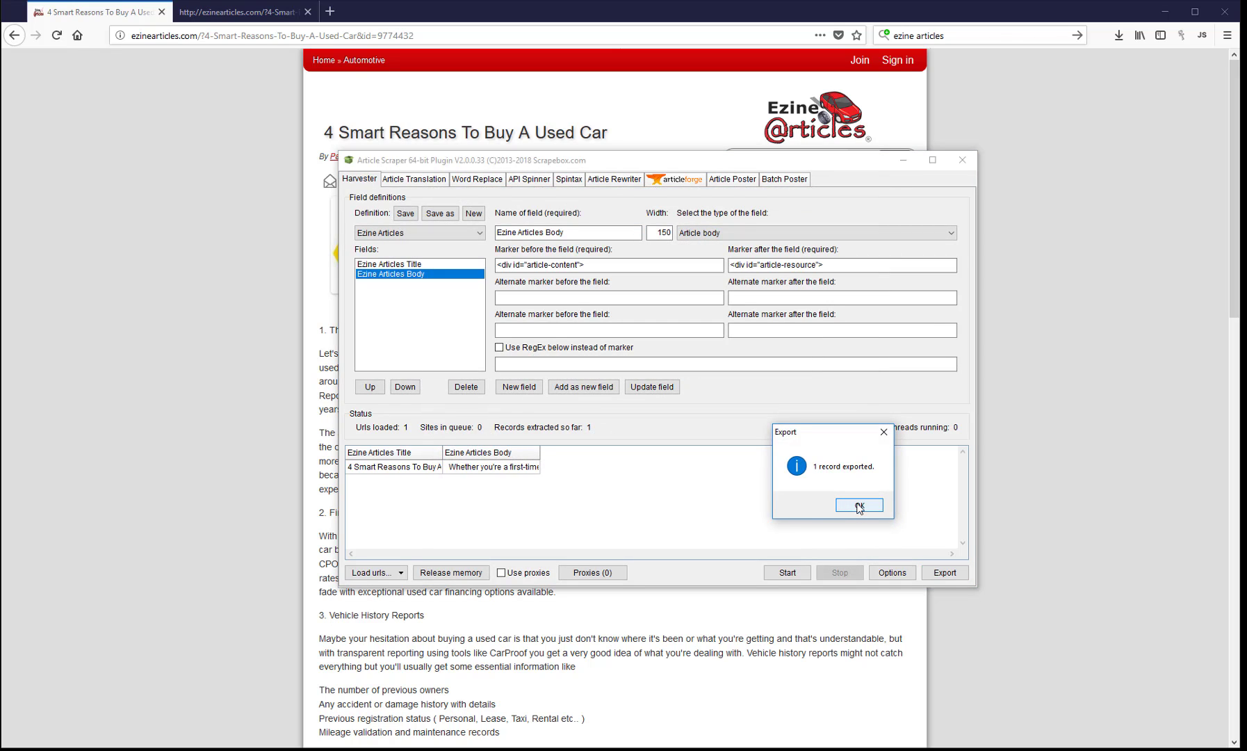
left_click(859, 505)
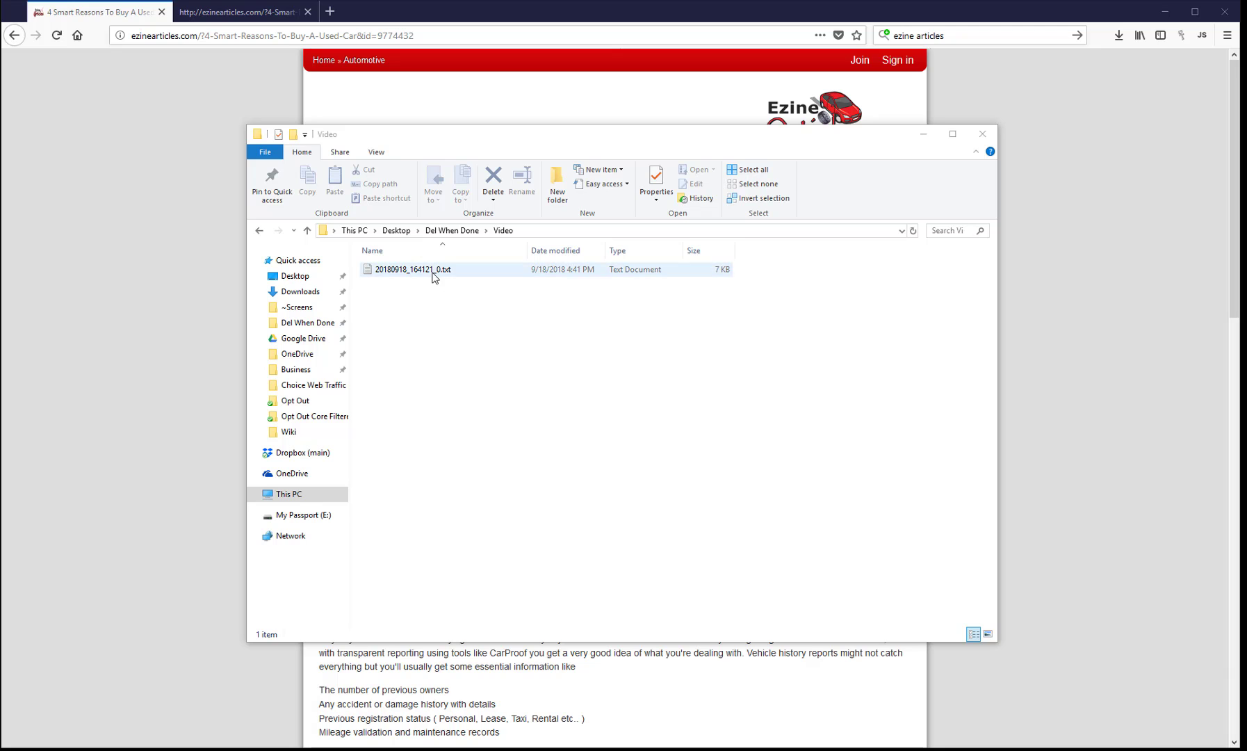
left_click_drag(468, 143, 819, 150)
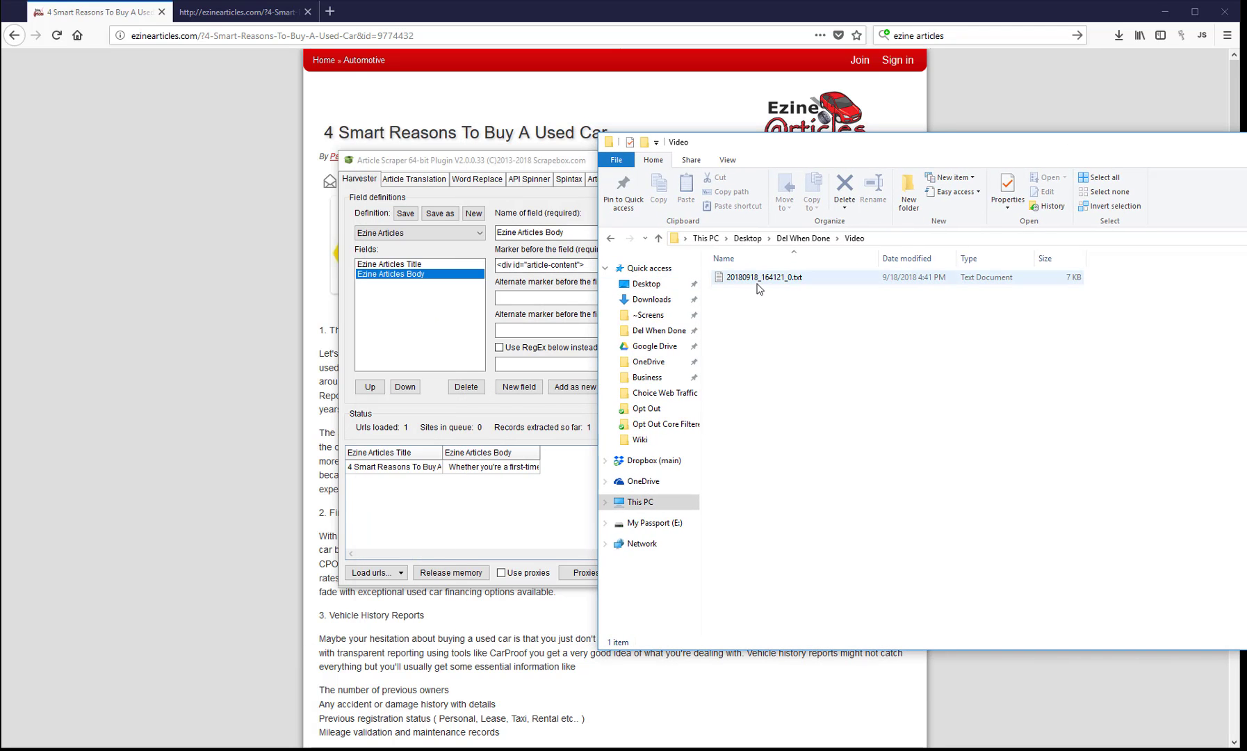
Open the exported text file 20180918_164121_0.txt and arrange its window over the folder window so the text is readable
double_click(796, 278)
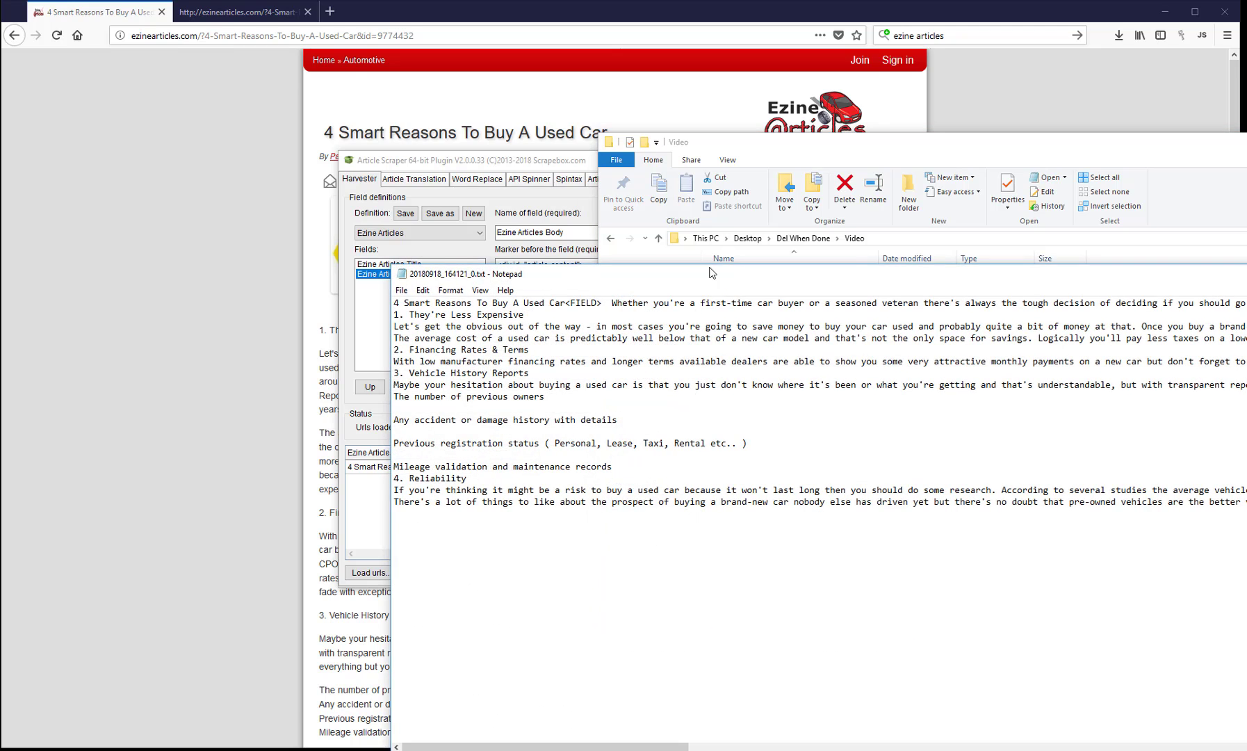
left_click_drag(711, 271, 501, 187)
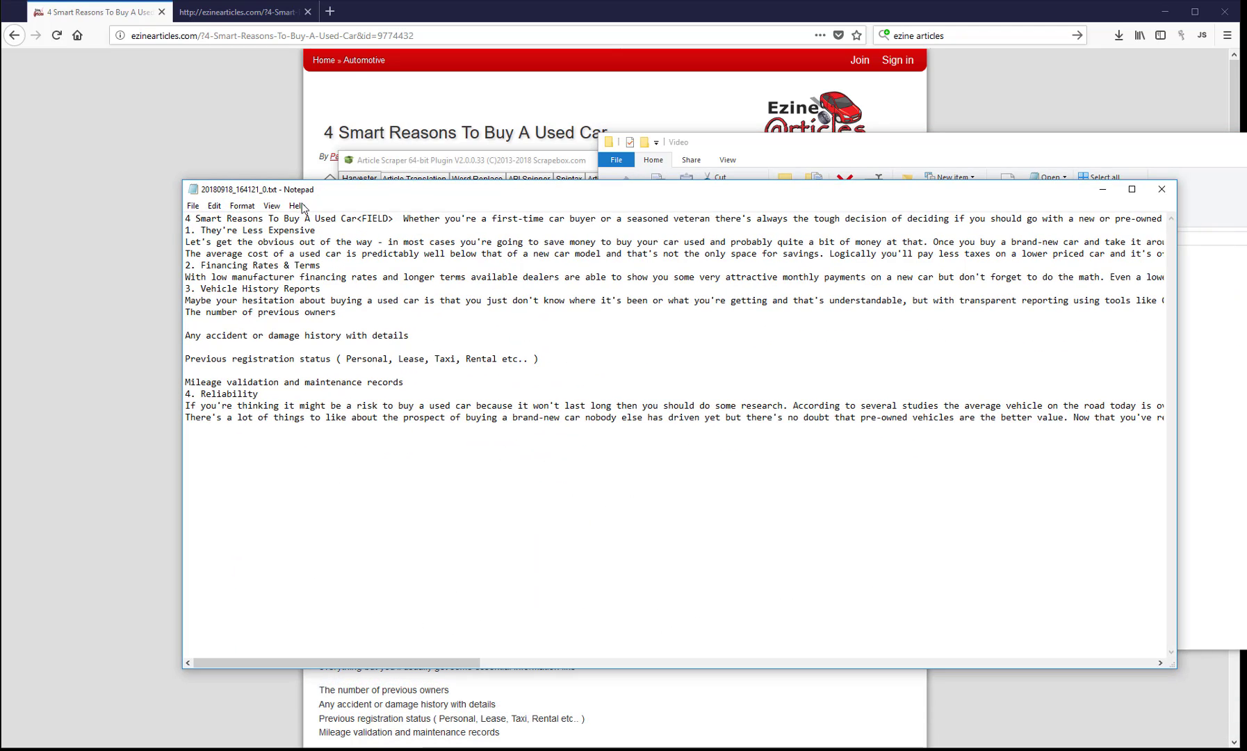
left_click_drag(720, 146, 886, 184)
left_click(640, 200)
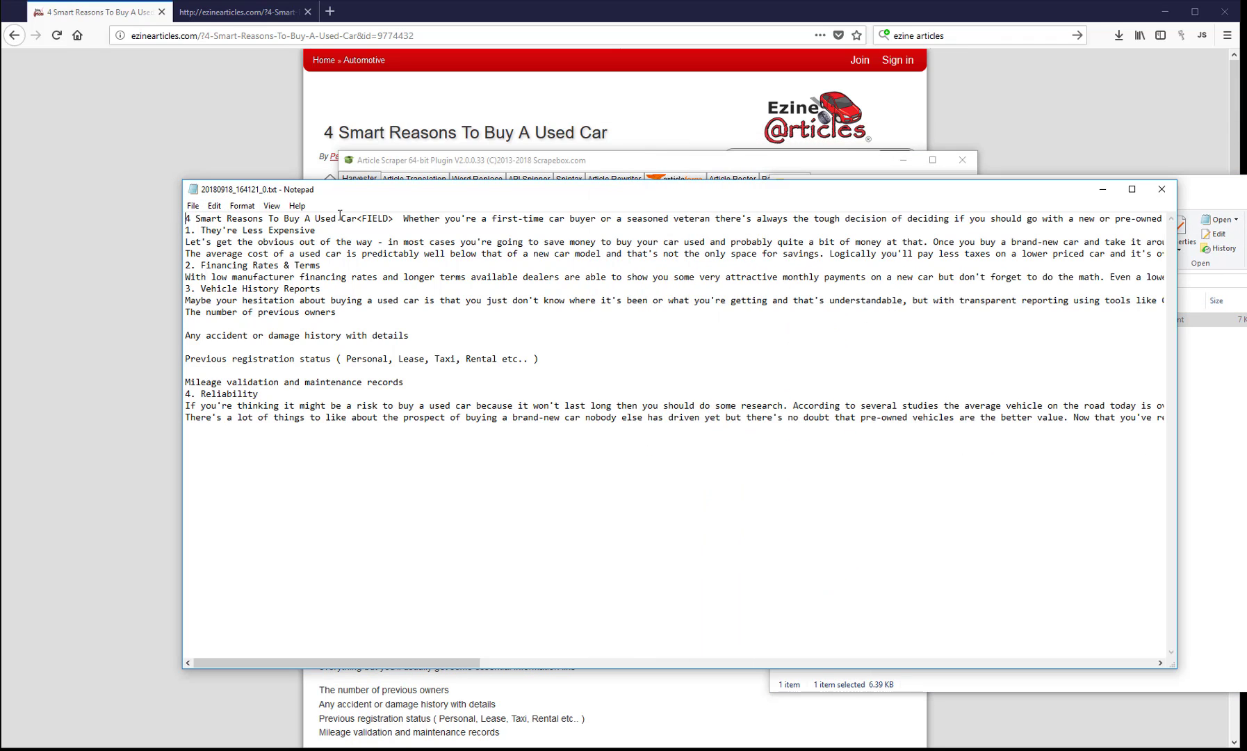
Reopen the scraper's export settings and compare the field separator with the text between title and body in the exported file
left_click(846, 161)
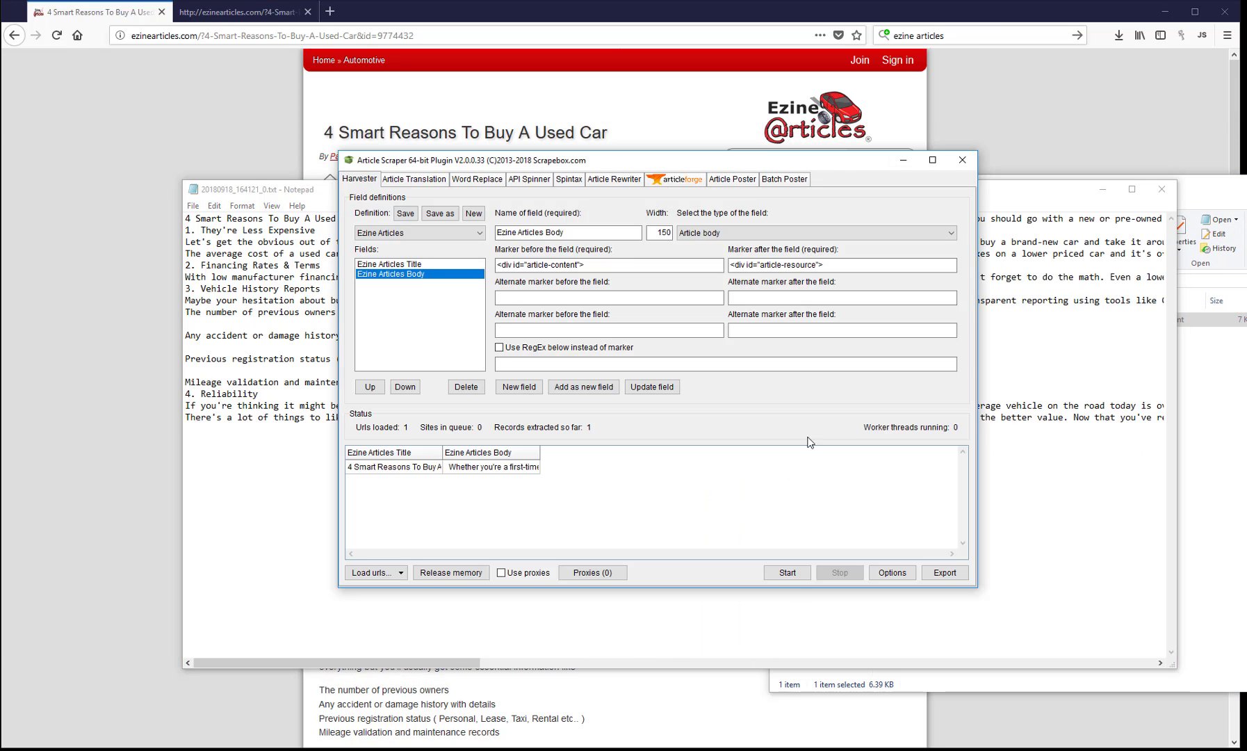
left_click(944, 572)
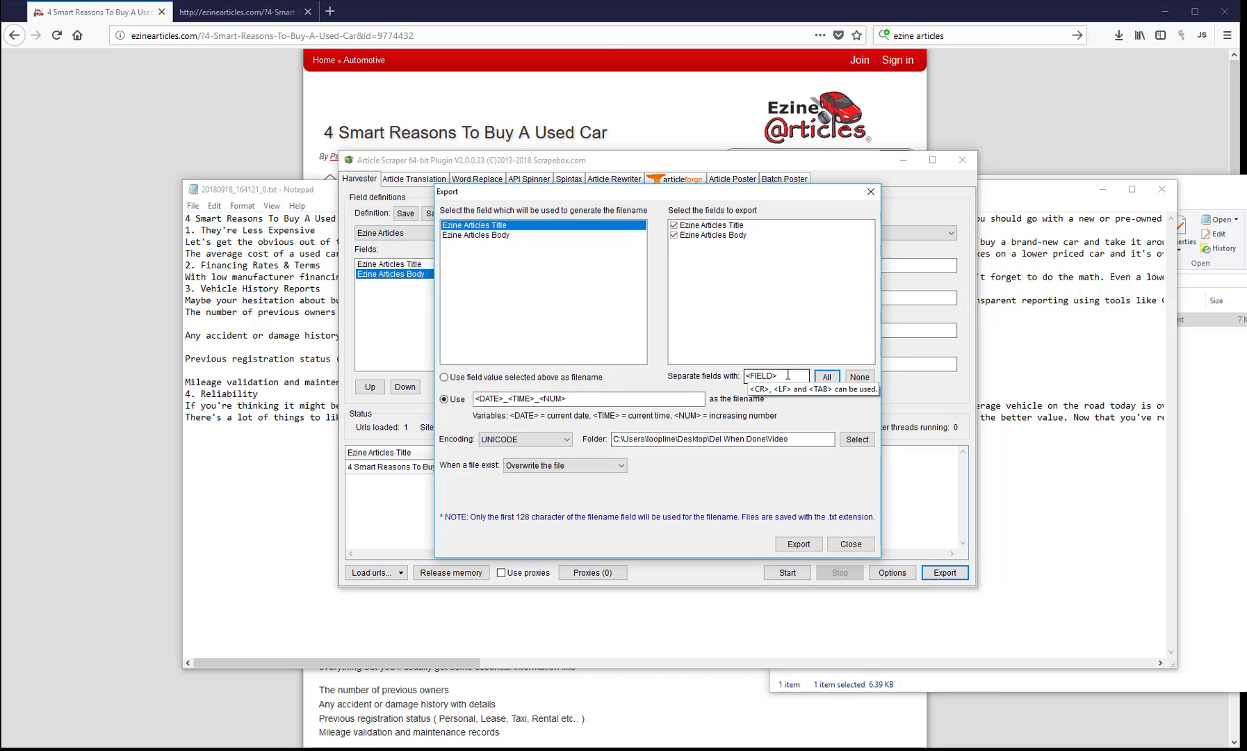
left_click(234, 284)
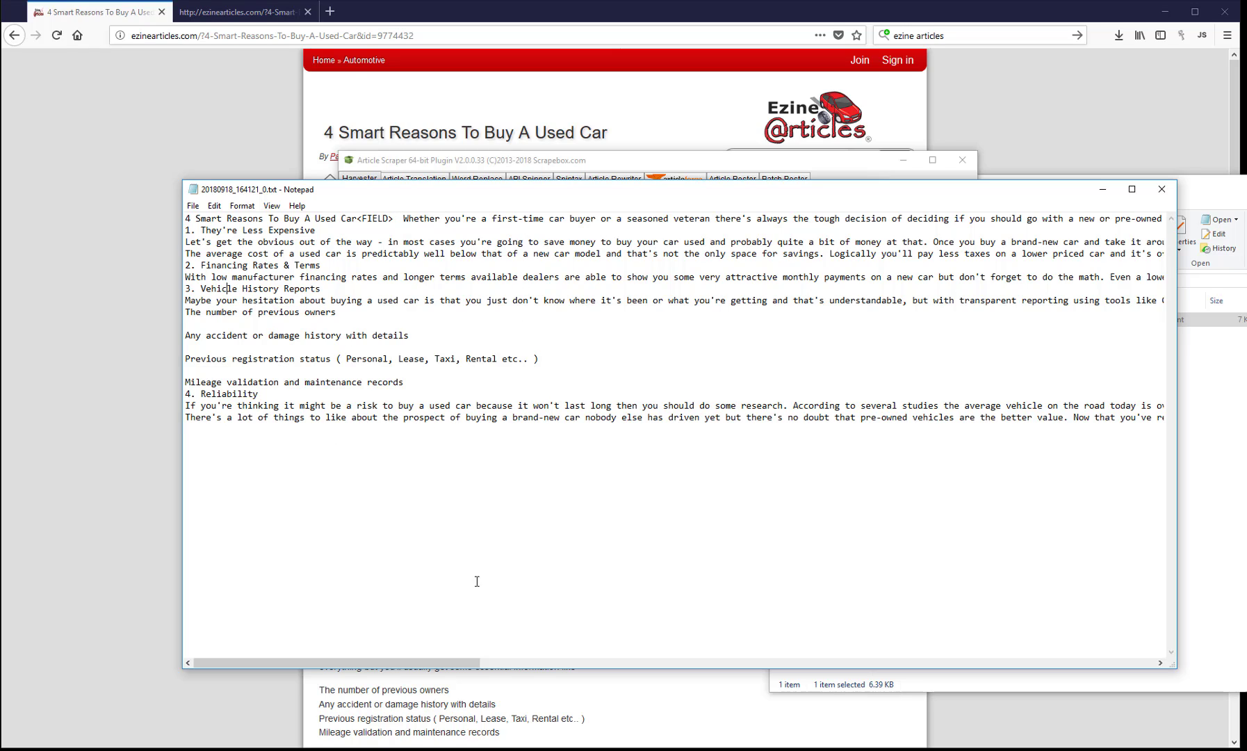
left_click_drag(336, 663, 292, 653)
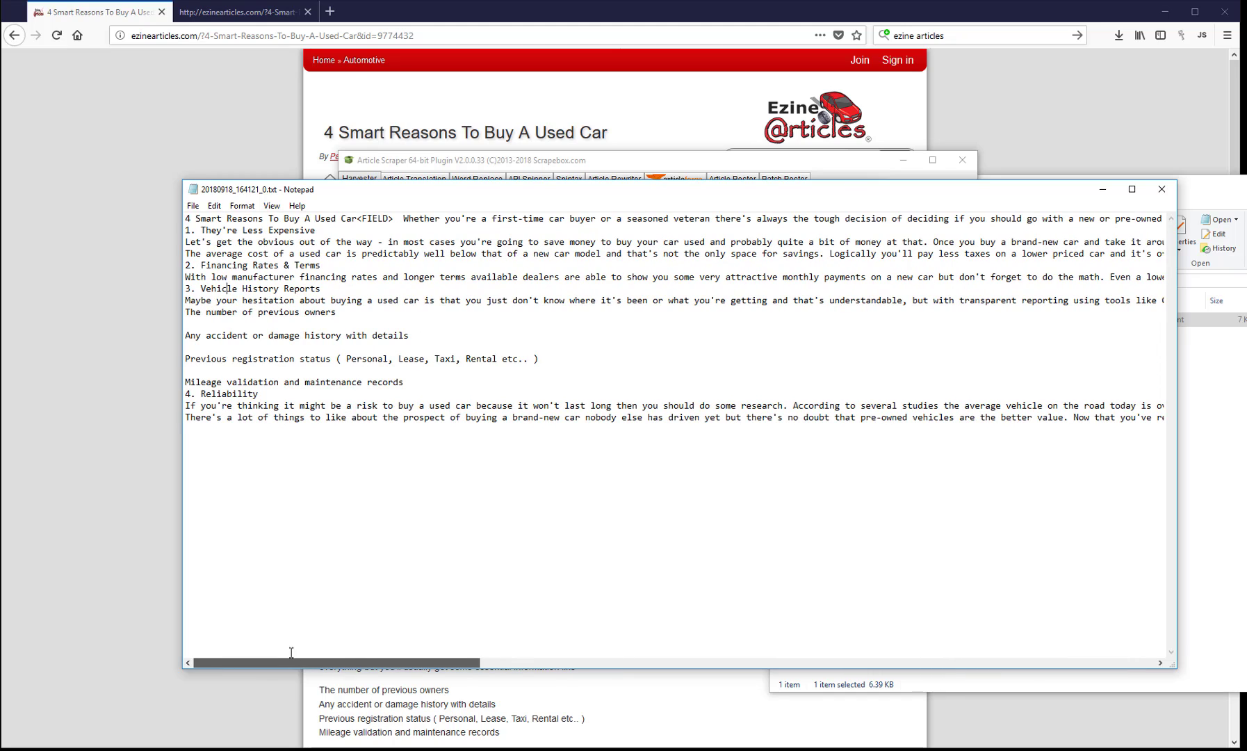
Examine the paragraph tags after "4. Reliability" in the article's page source and return to the exported text file
left_click(198, 14)
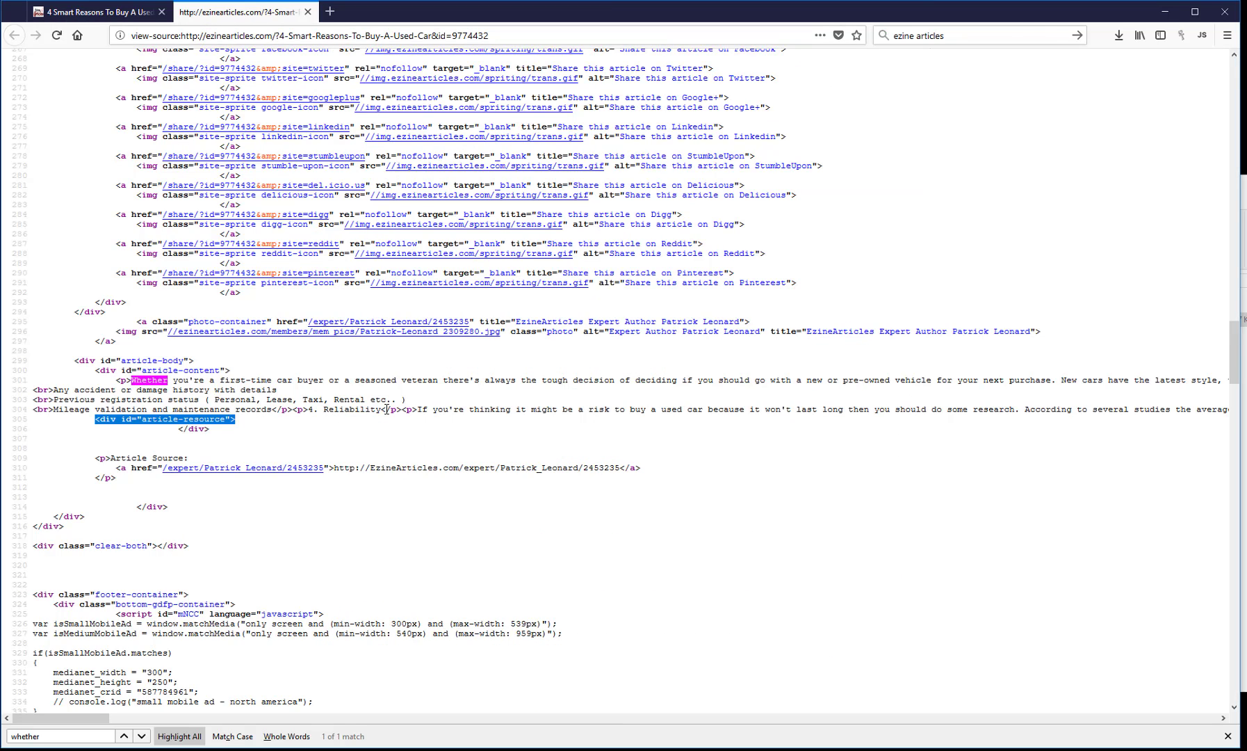
left_click_drag(386, 409, 424, 410)
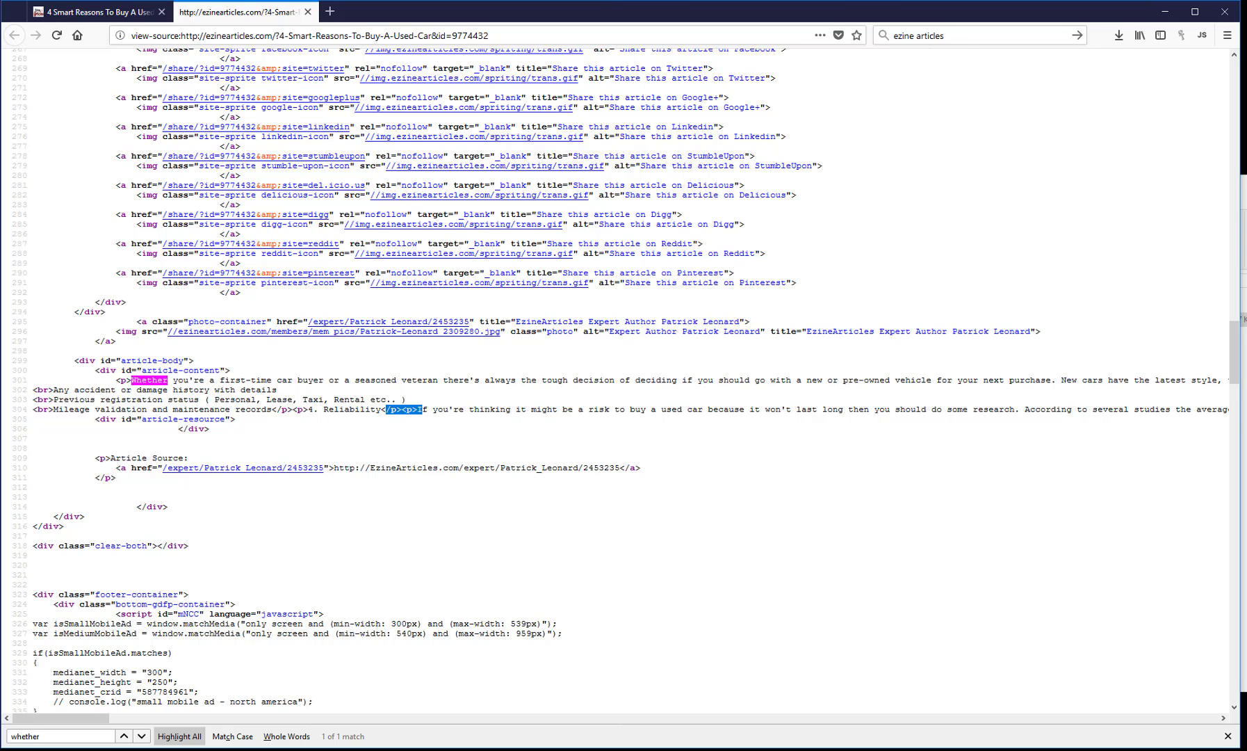
key("alt+Tab")
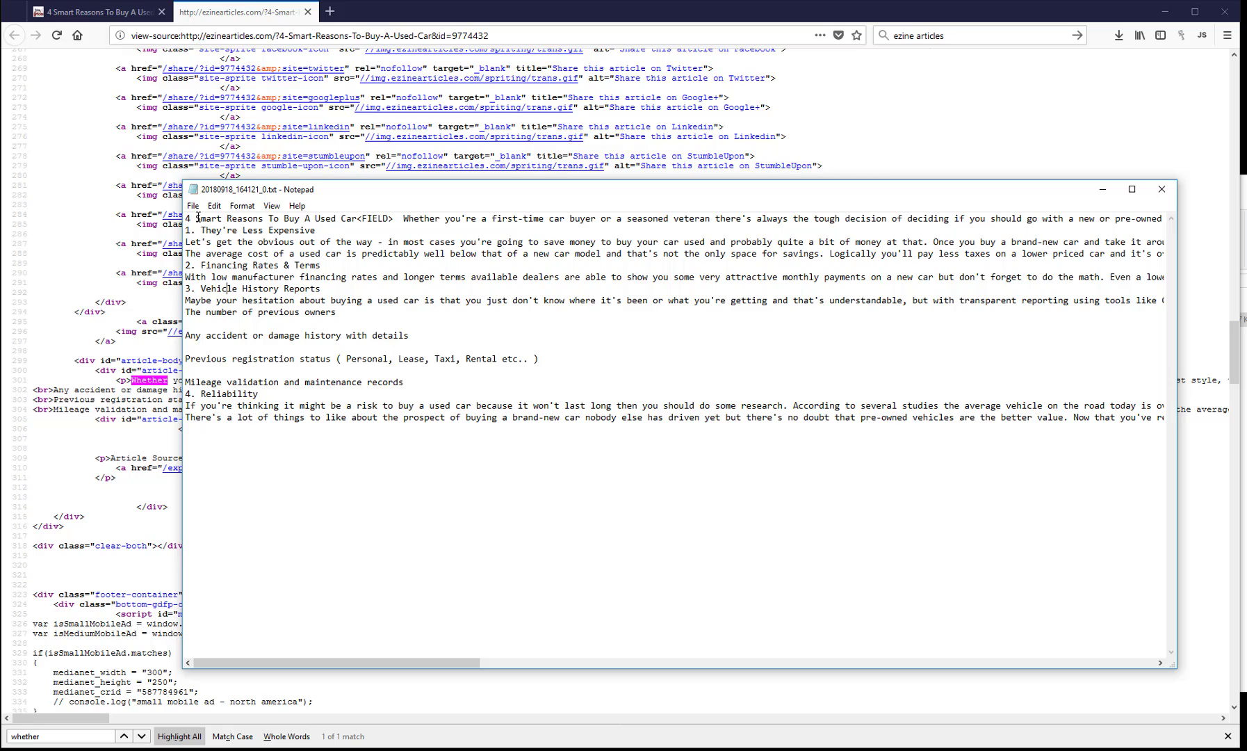
Locate the <FIELD> separator in the exported text and view the Replace dialog without replacing anything
mouse_move(398, 217)
left_mouse_down()
mouse_move(358, 218)
mouse_move(394, 218)
left_mouse_up()
left_click(353, 218)
left_click(214, 206)
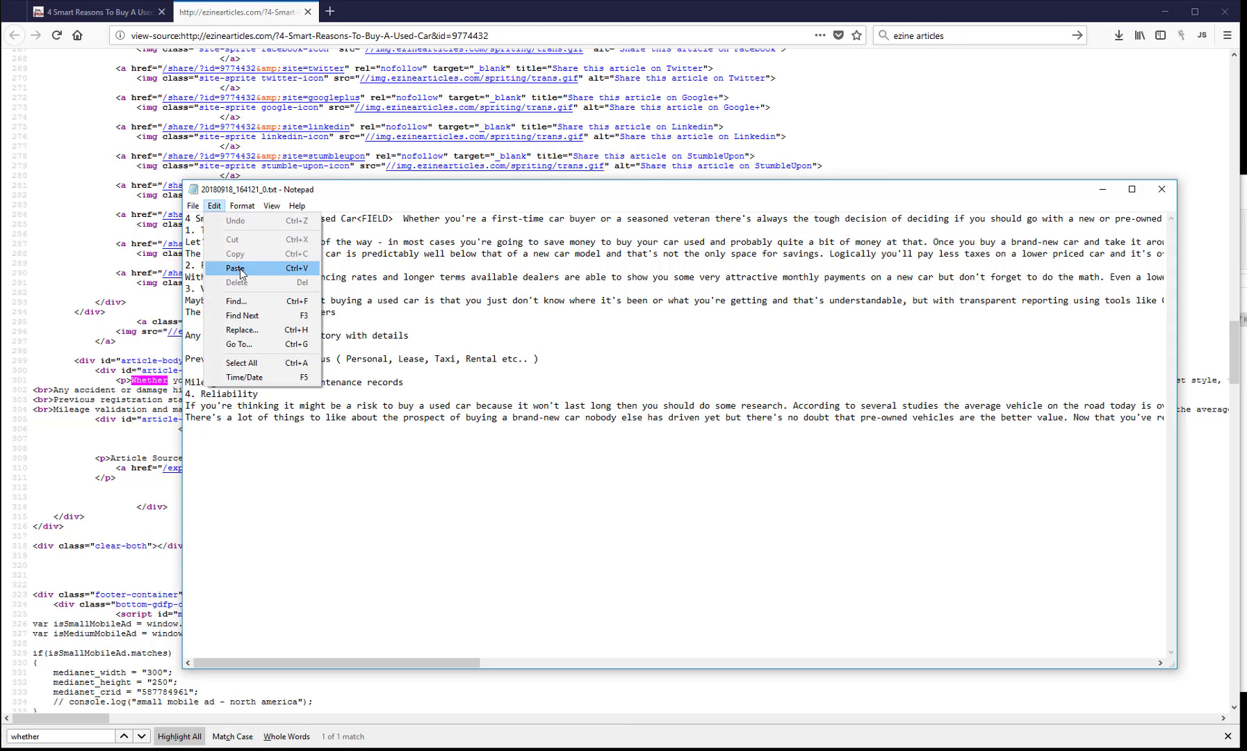
left_click(243, 332)
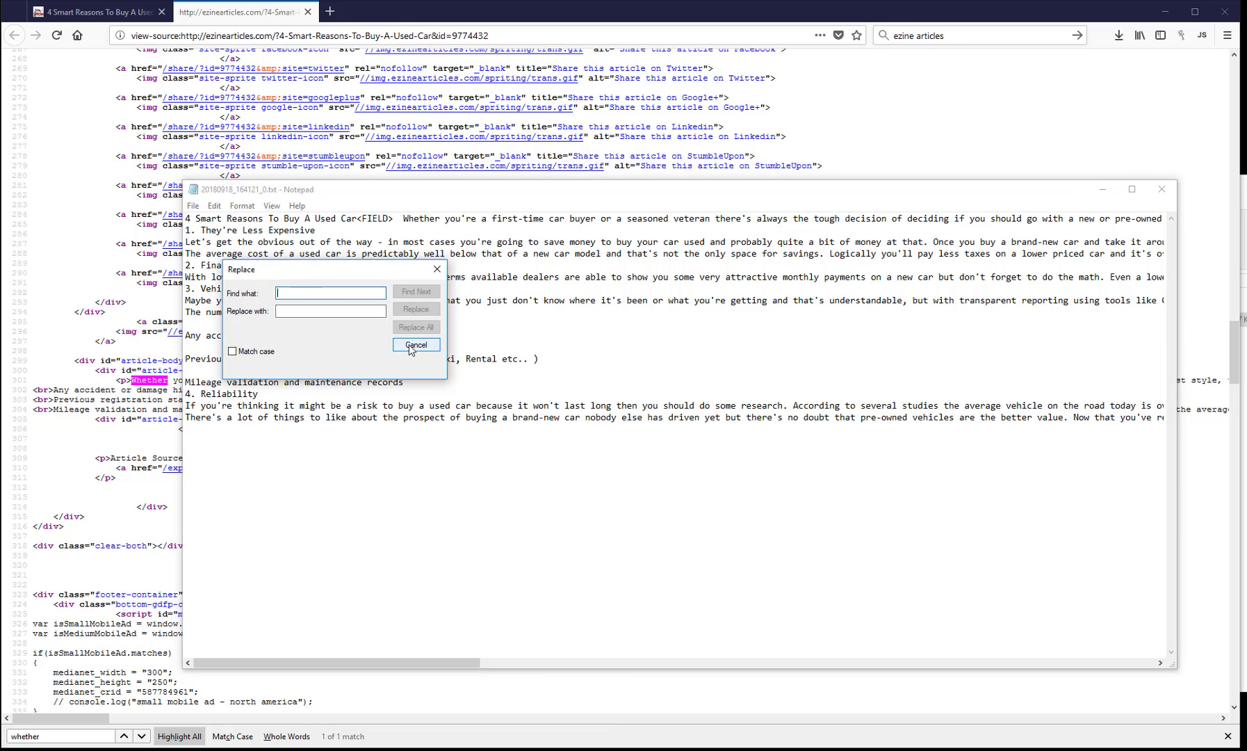
left_click(412, 347)
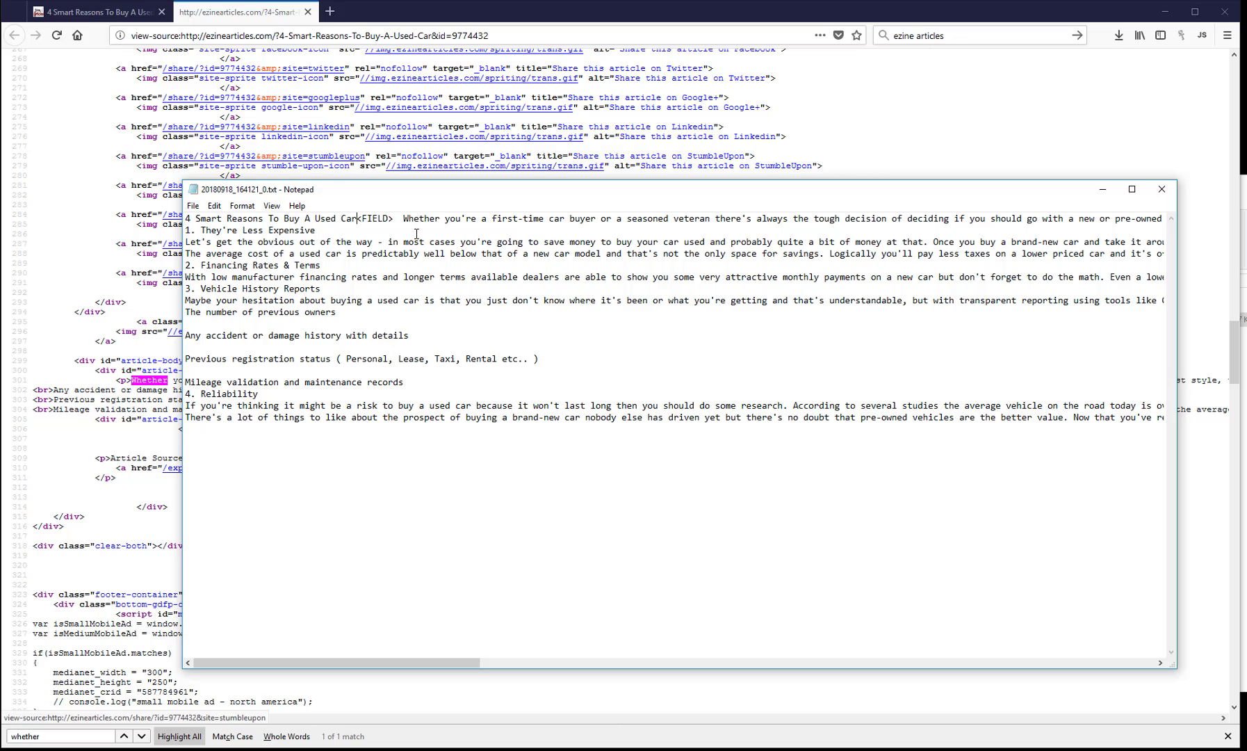
left_click(394, 218)
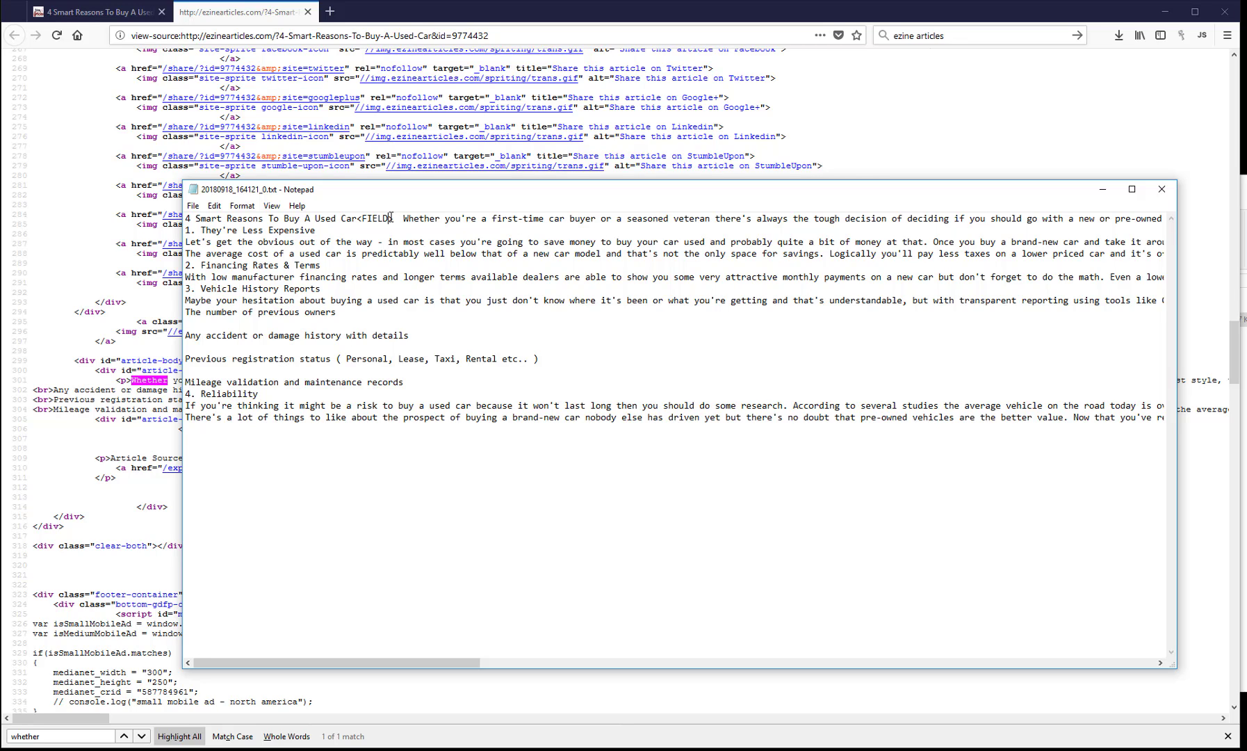
left_click_drag(390, 218, 359, 220)
In the scraper's export settings, include both the title and body fields and set the field separator to 1234
left_click(871, 749)
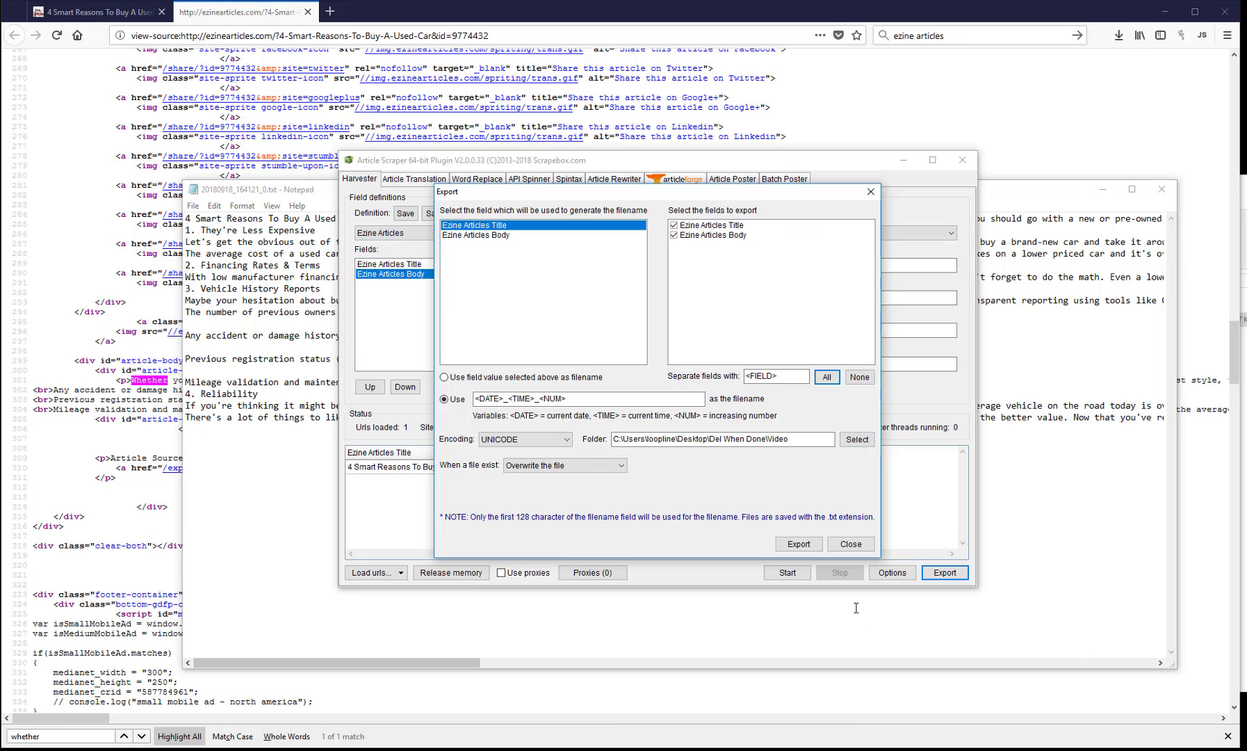
left_click(860, 378)
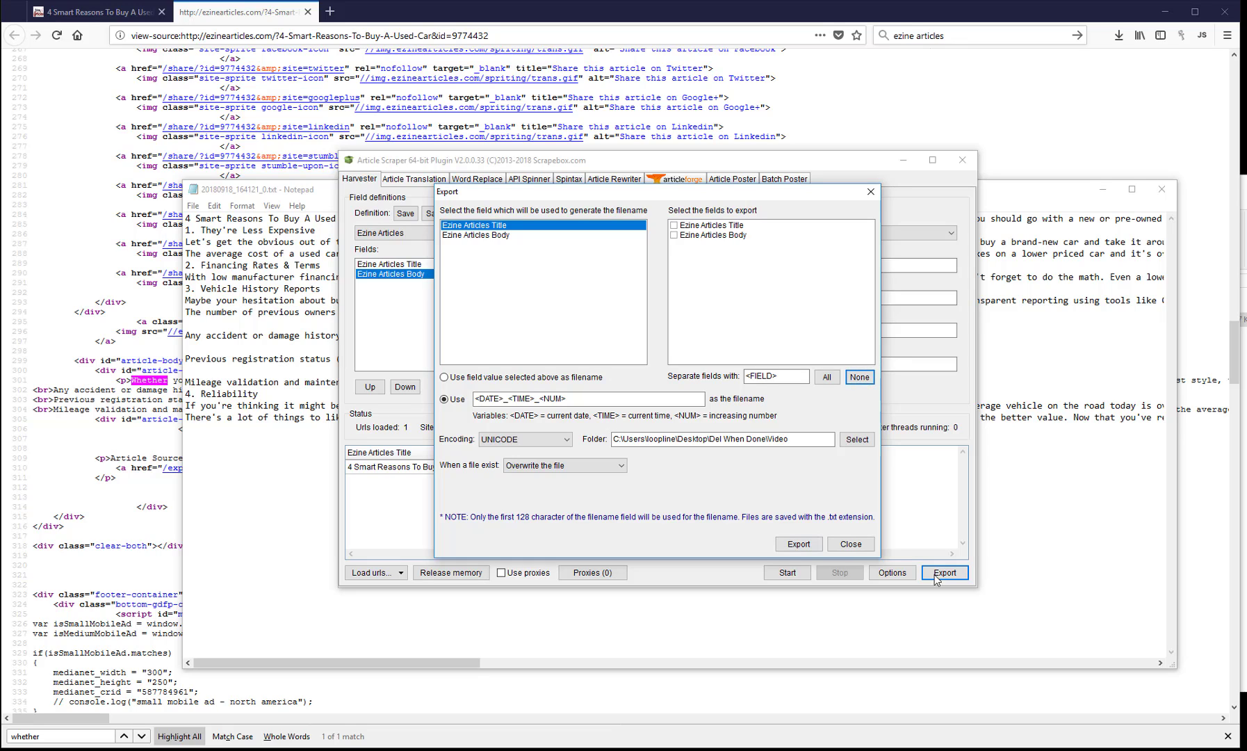
left_click(827, 377)
left_click_drag(798, 377, 710, 380)
key("Delete")
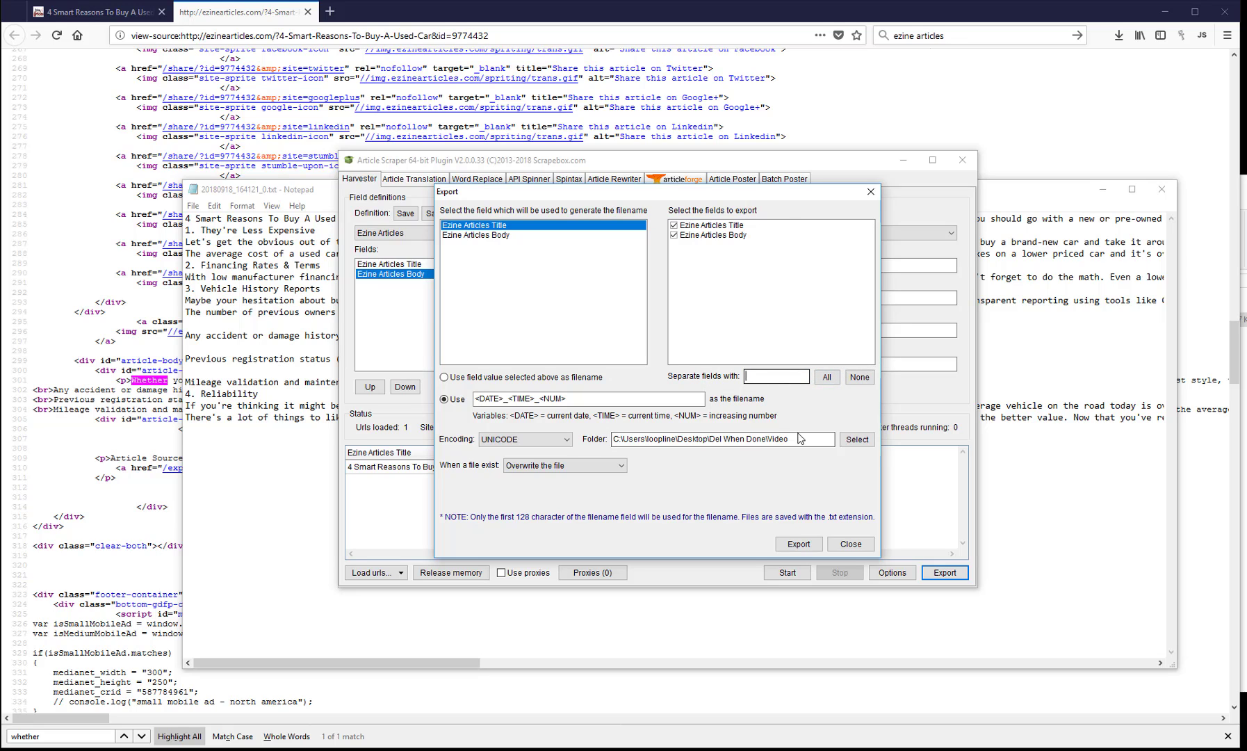
left_click(848, 543)
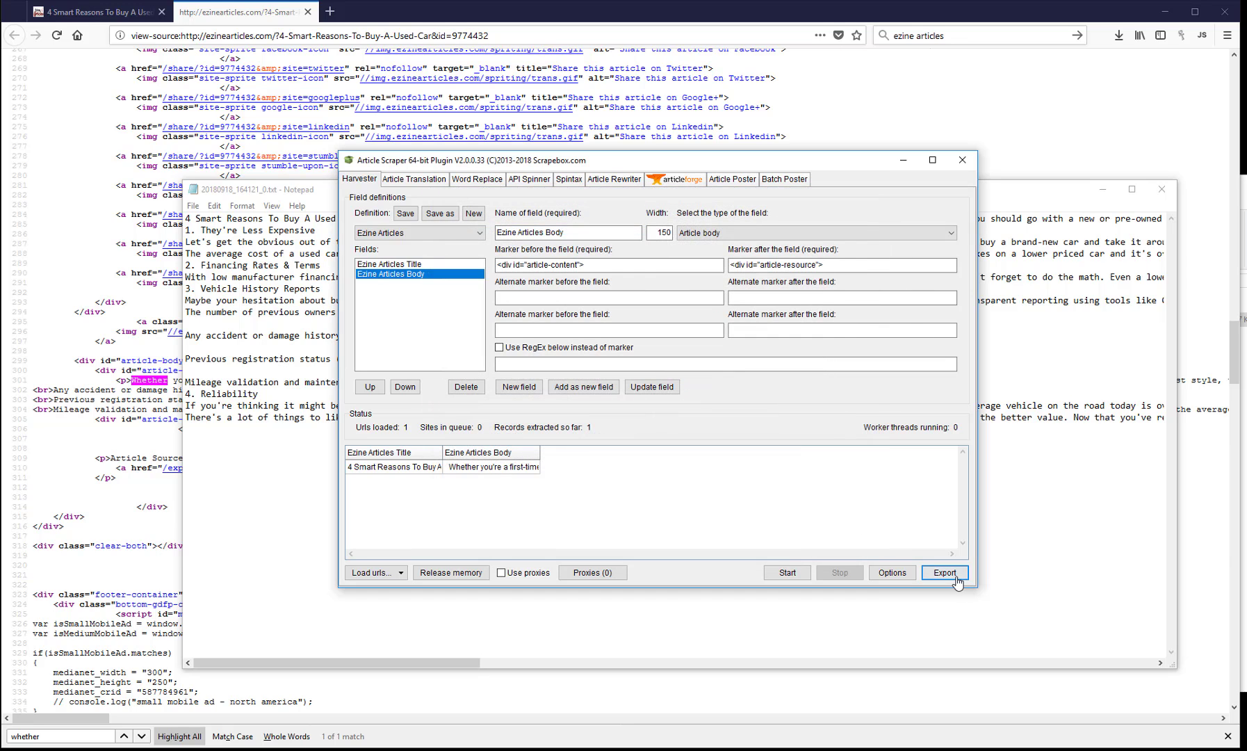
left_click(944, 572)
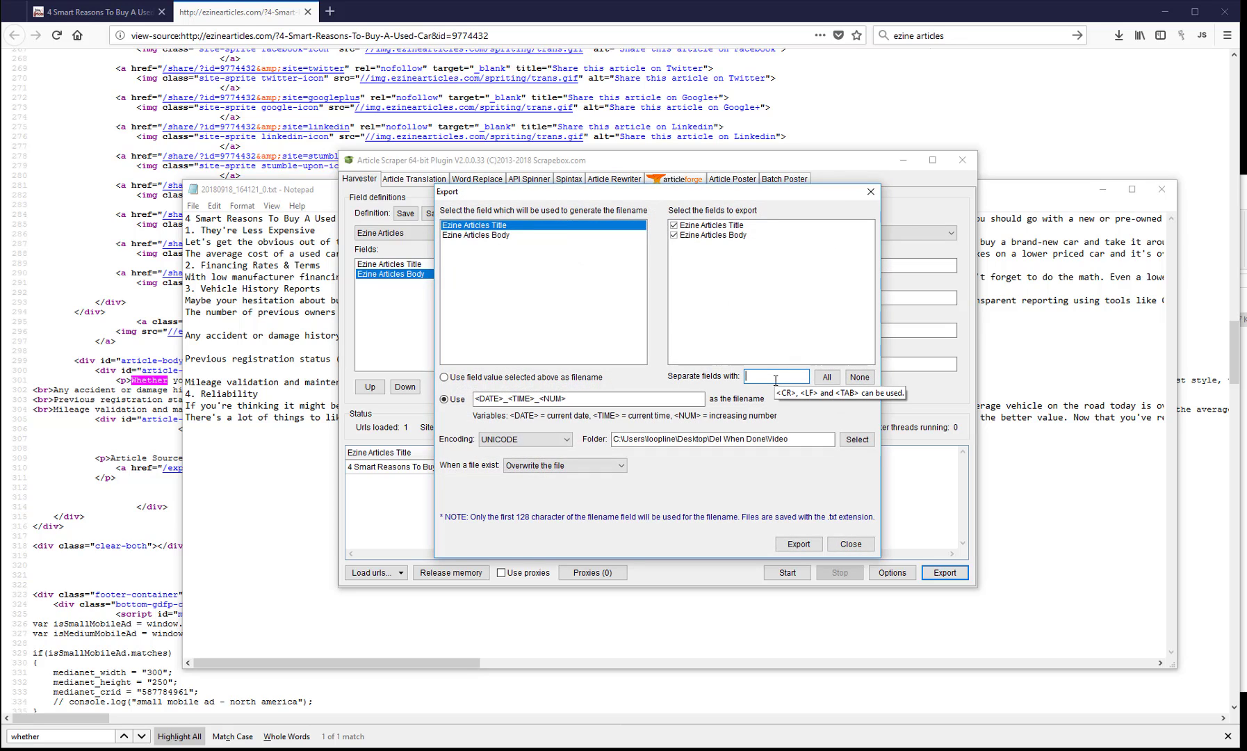
type("1234")
key("Tab")
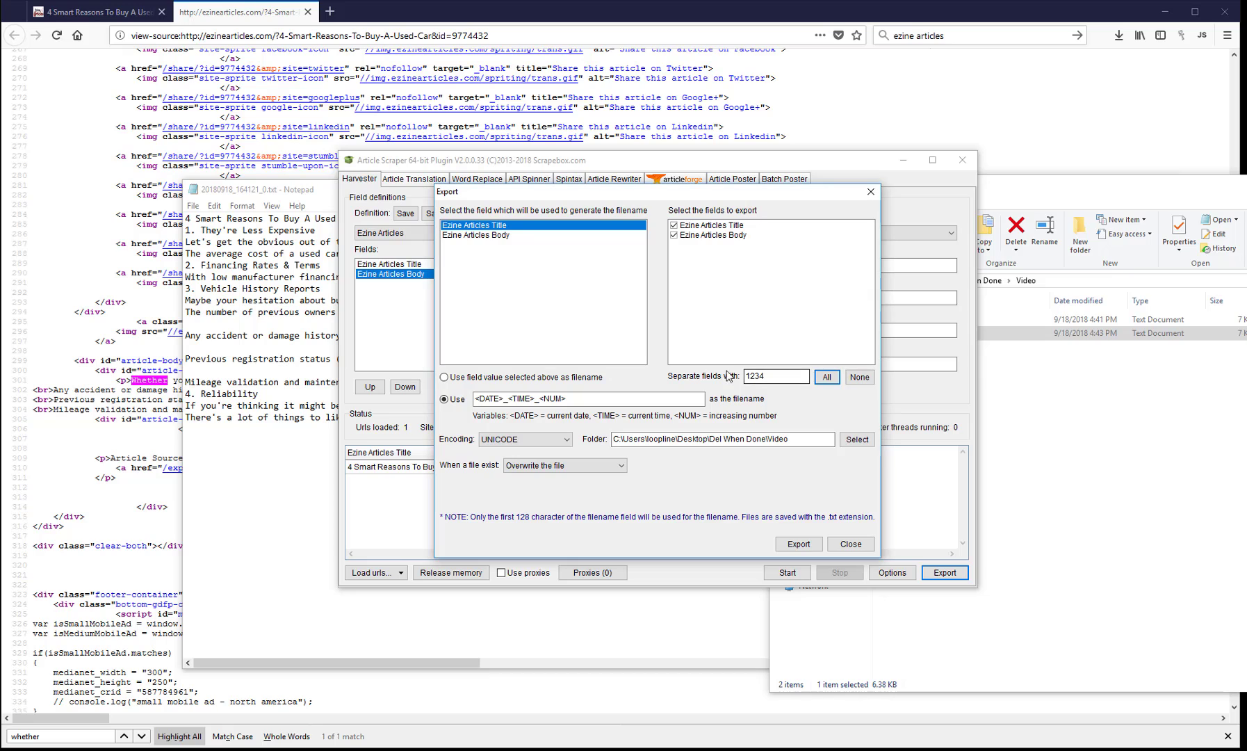
Change the field separator to <<<<<<<< and export the record
double_click(760, 376)
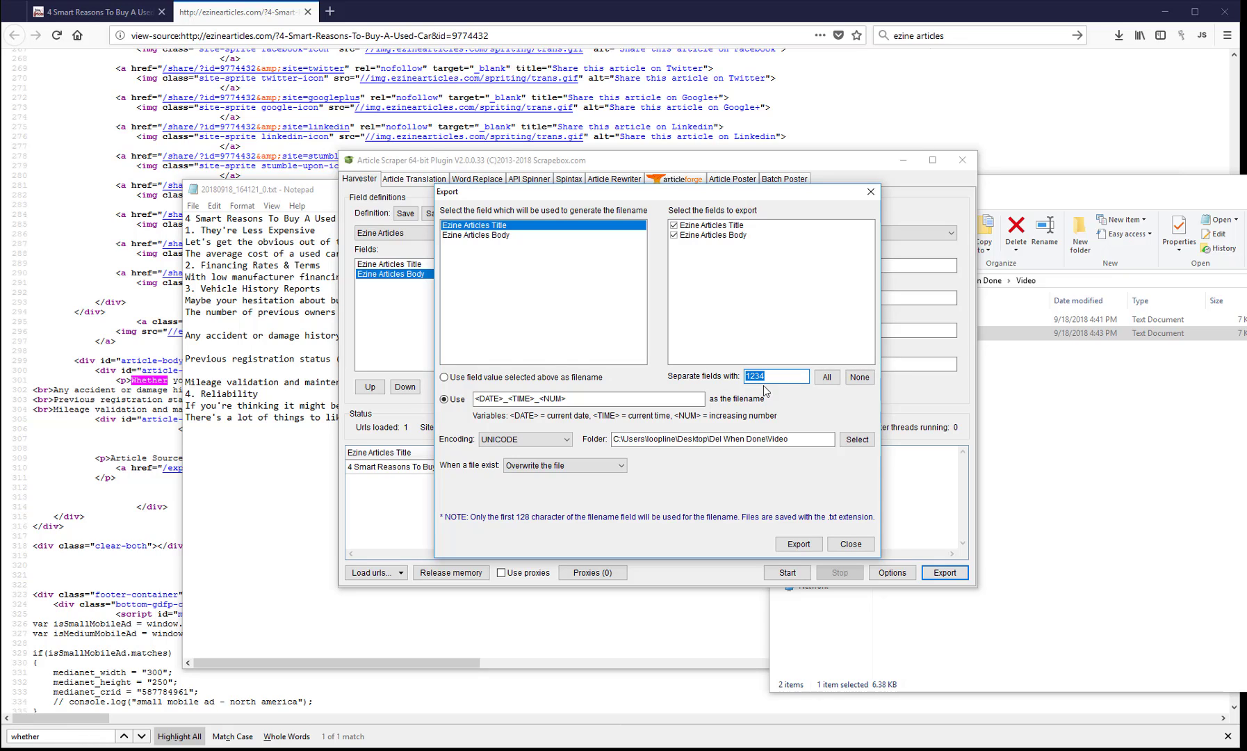
type("<<<<<<<<")
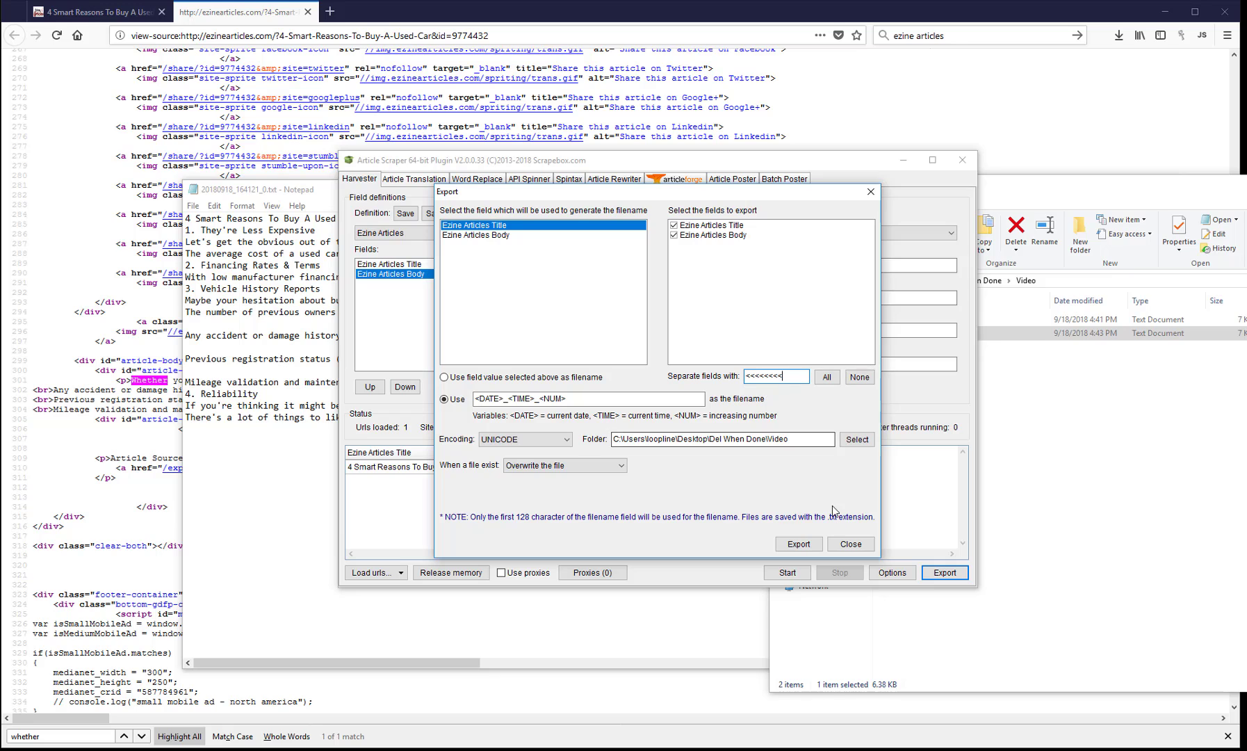
left_click(797, 543)
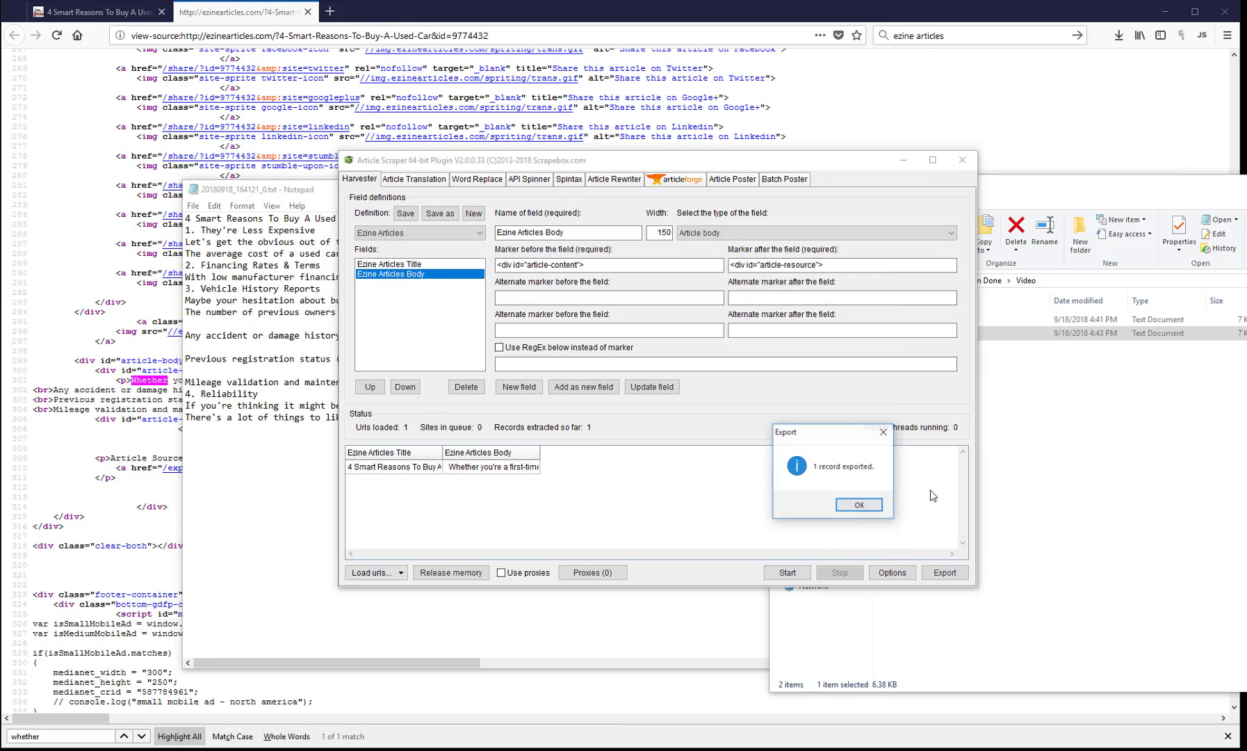
left_click(859, 508)
Open the newly exported file 20180918_164340_0.txt from the Video folder and check the separator between title and body
left_click(1070, 457)
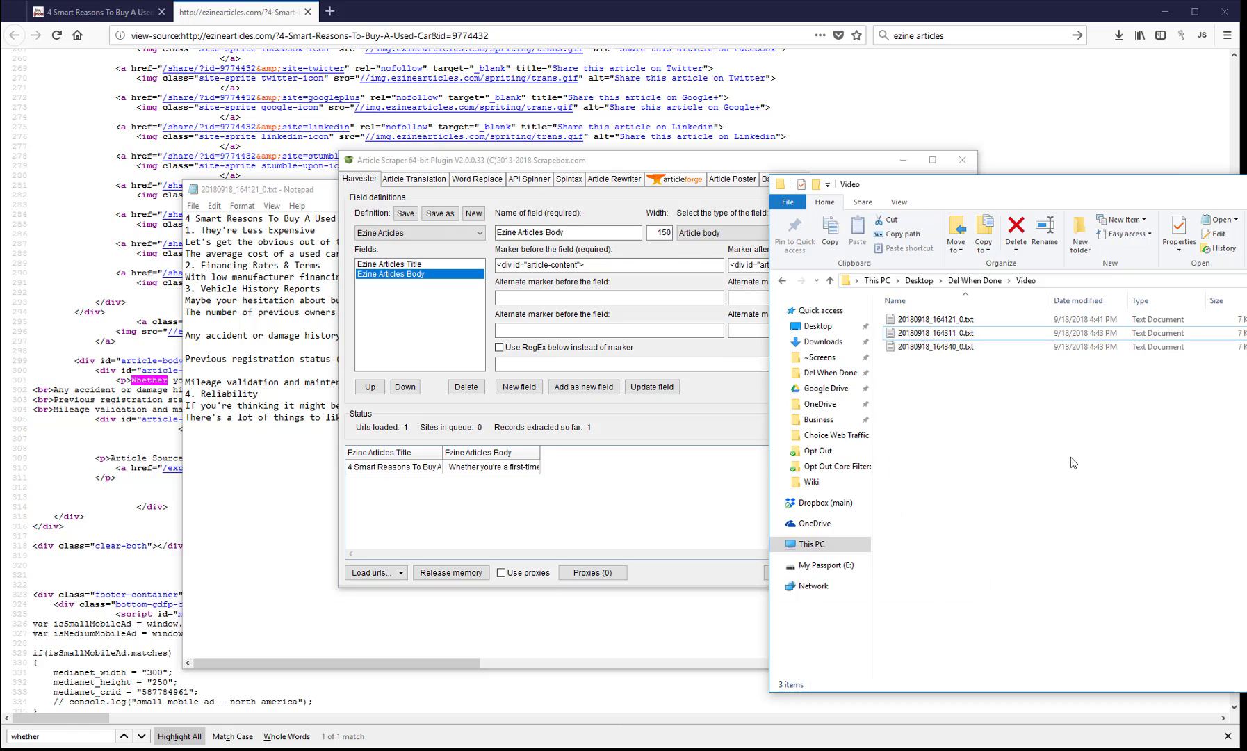
double_click(929, 348)
left_click_drag(611, 303, 565, 304)
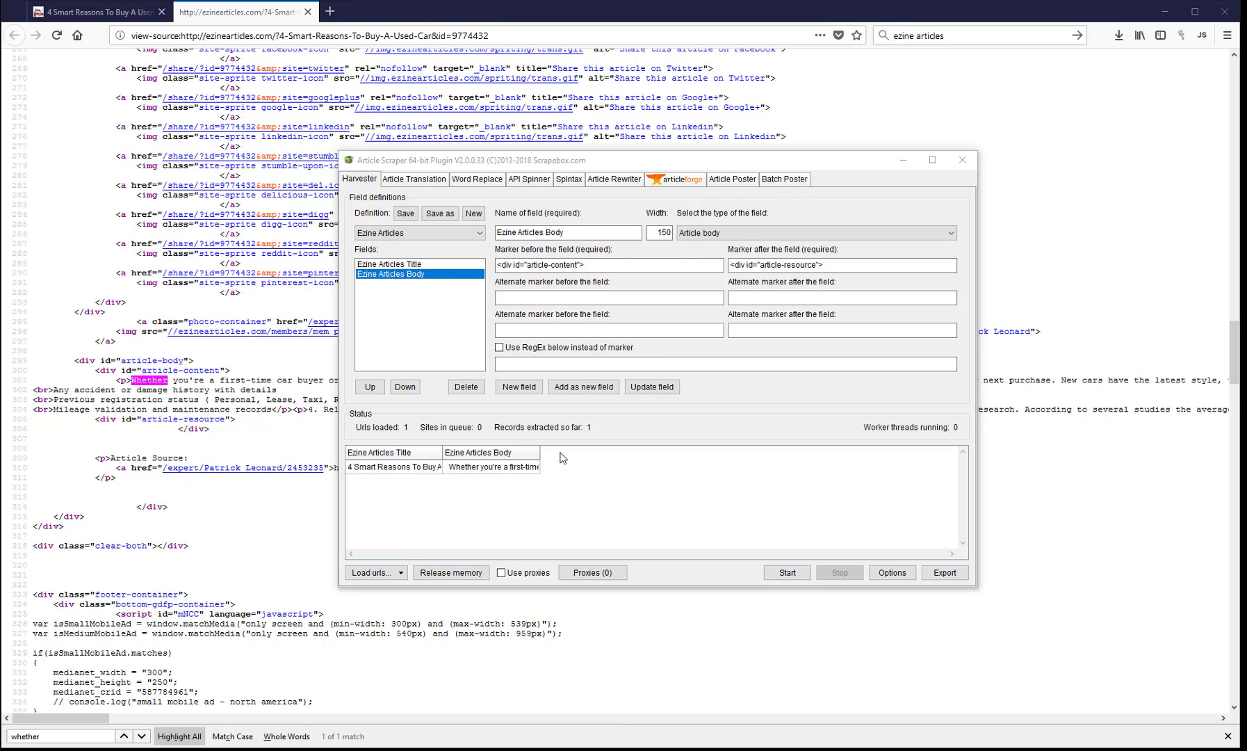
Display the Ezine Articles Title field's markers and compare them with the title tags in the article's page source
left_click(396, 265)
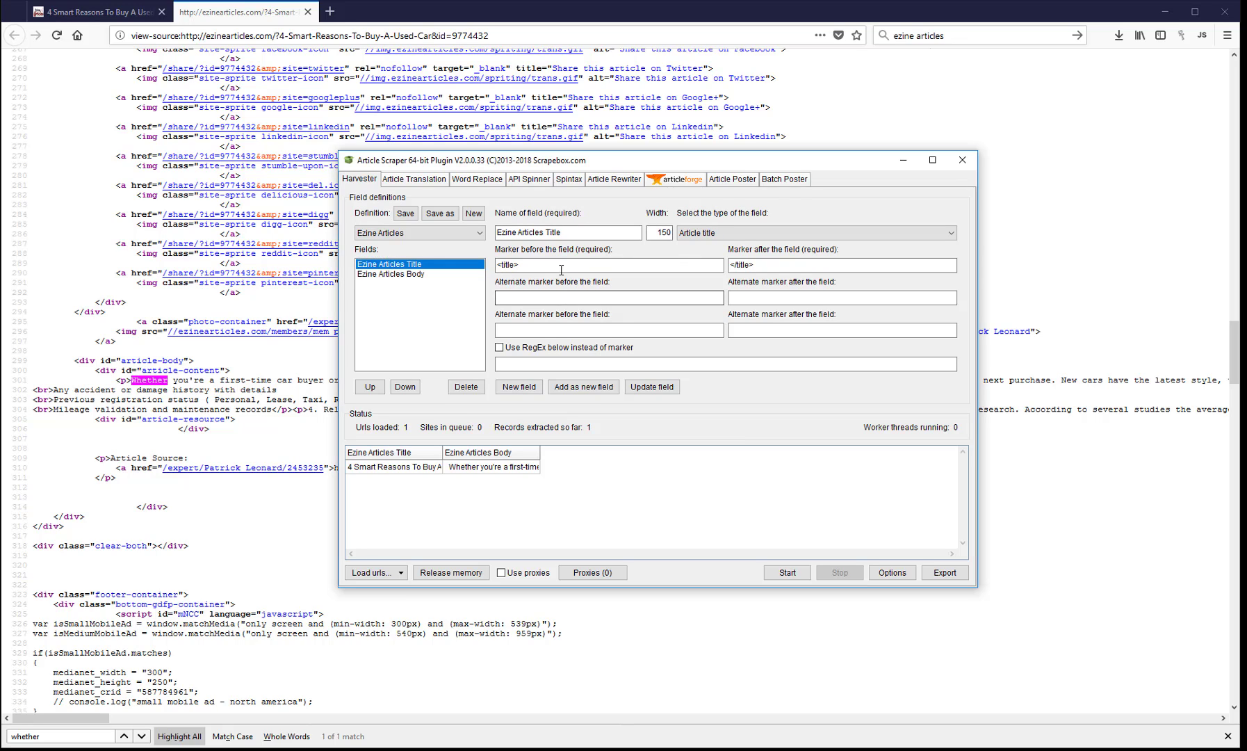
left_click(251, 300)
scroll(228, 345, "down", 20)
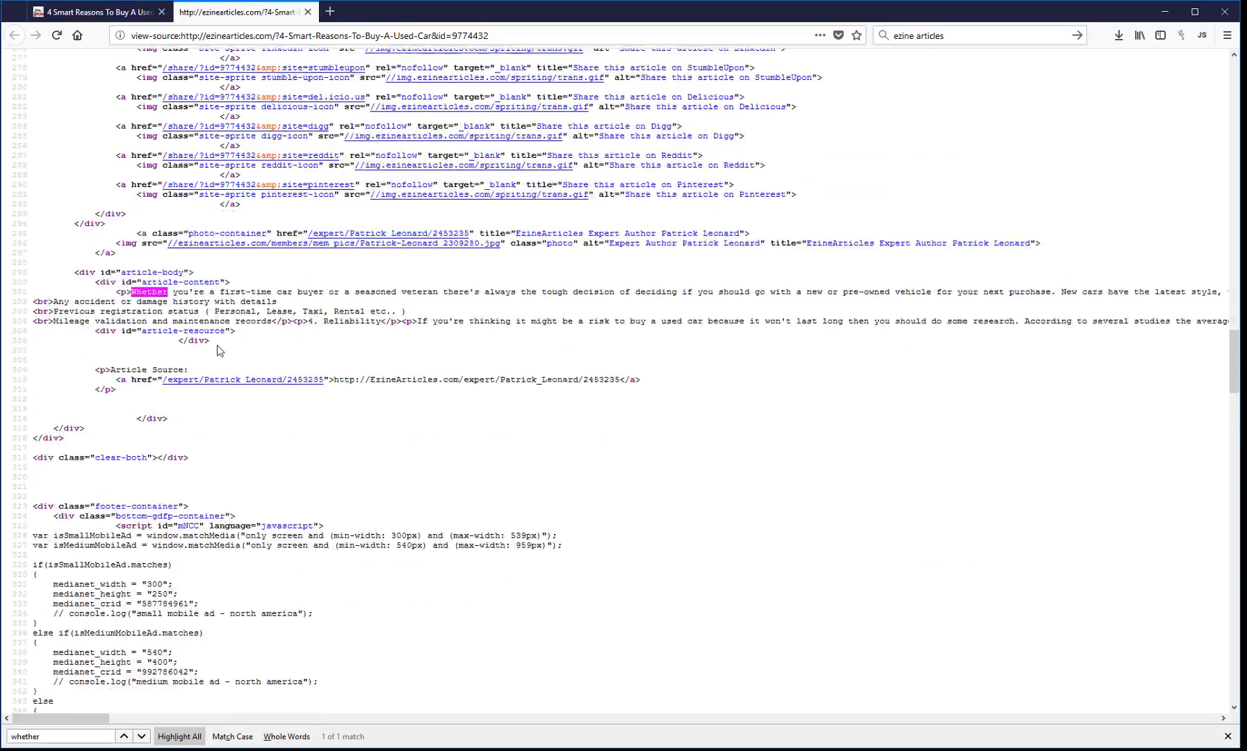
scroll(228, 346, "down", 20)
scroll(234, 338, "up", 20)
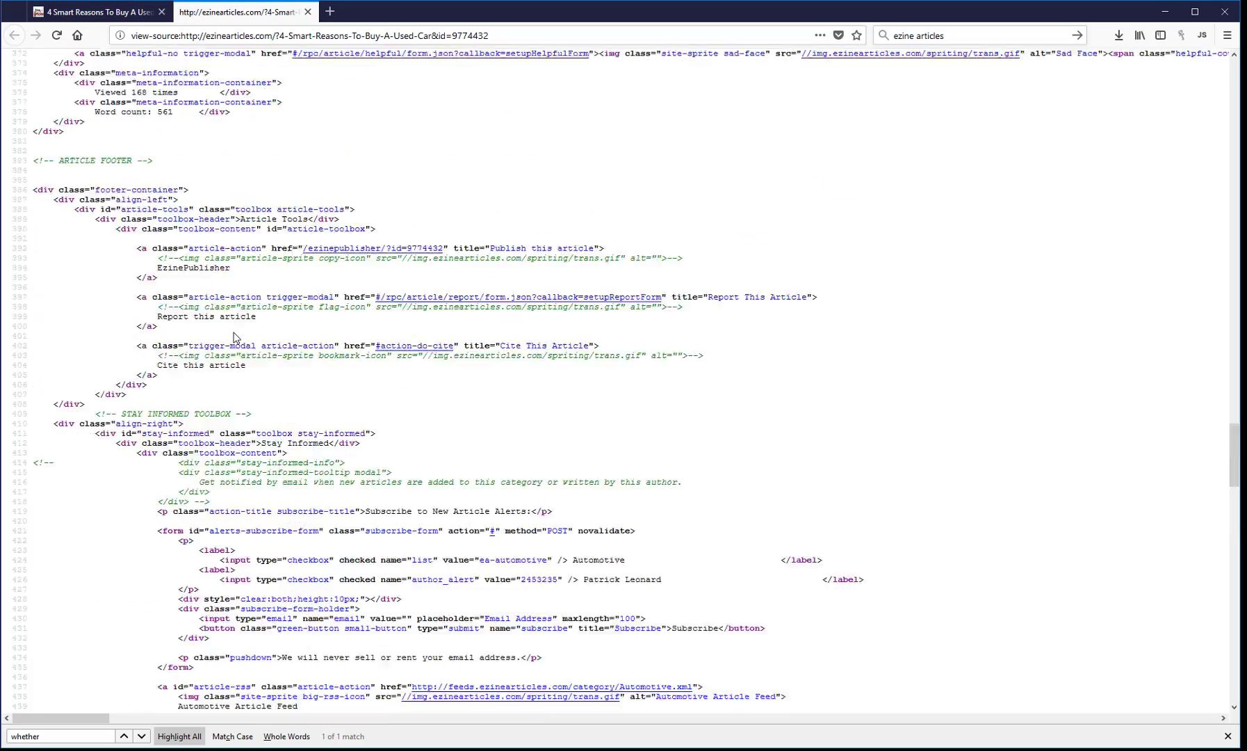
scroll(233, 337, "up", 11)
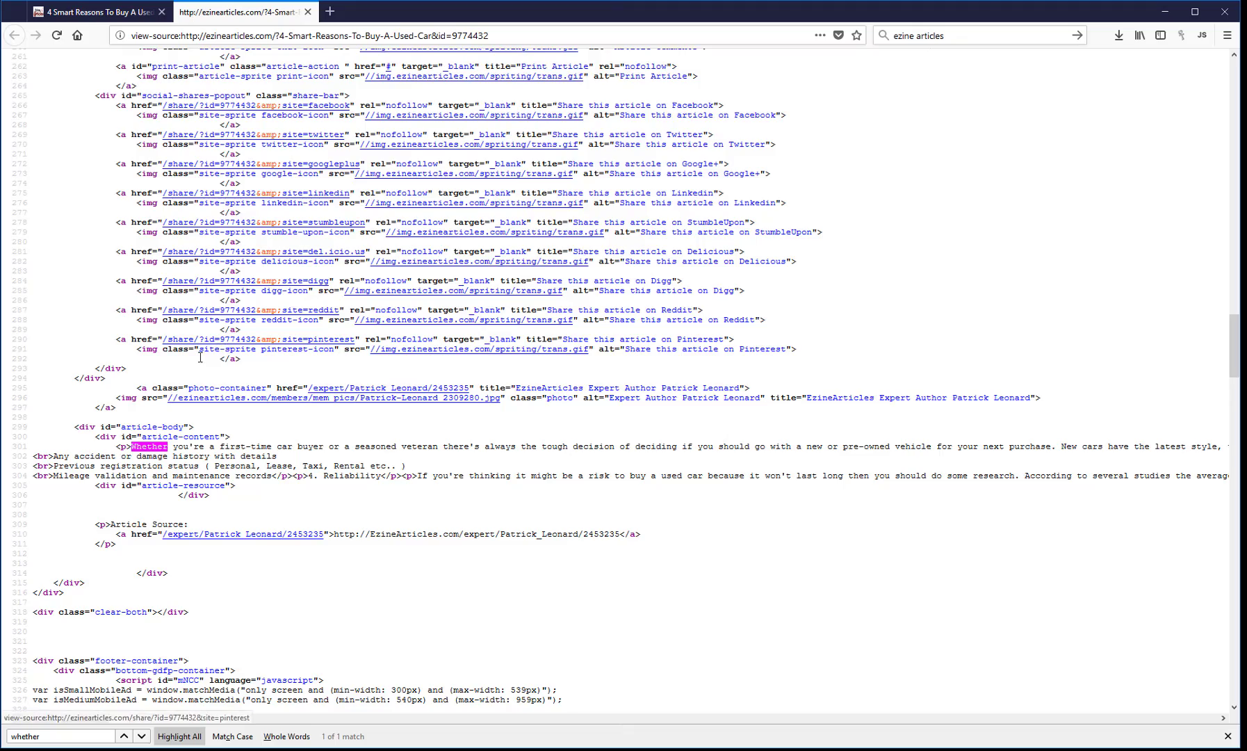
scroll(233, 352, "up", 20)
scroll(233, 351, "up", 20)
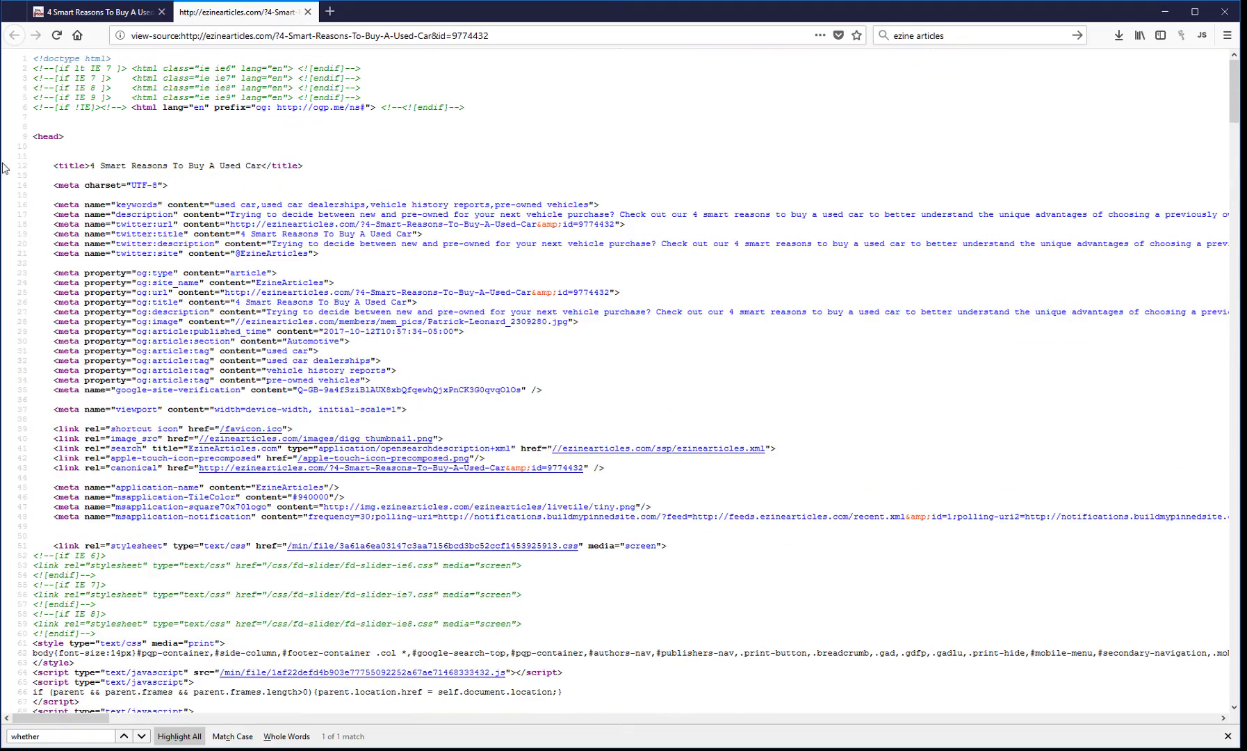
Examine the page source below the article body for possible end markers, including the <div class="footer-container"> line, and return to the article-resource div
scroll(254, 262, "down", 20)
scroll(254, 262, "down", 20)
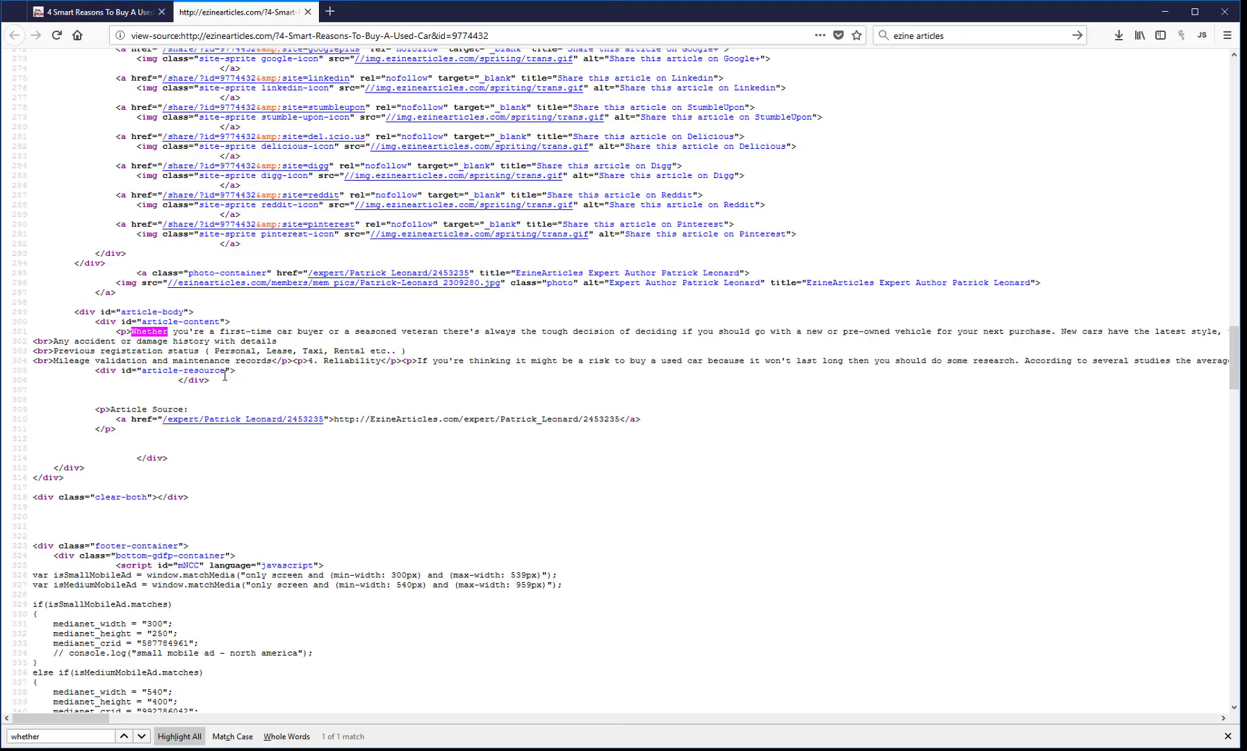
scroll(226, 392, "down", 20)
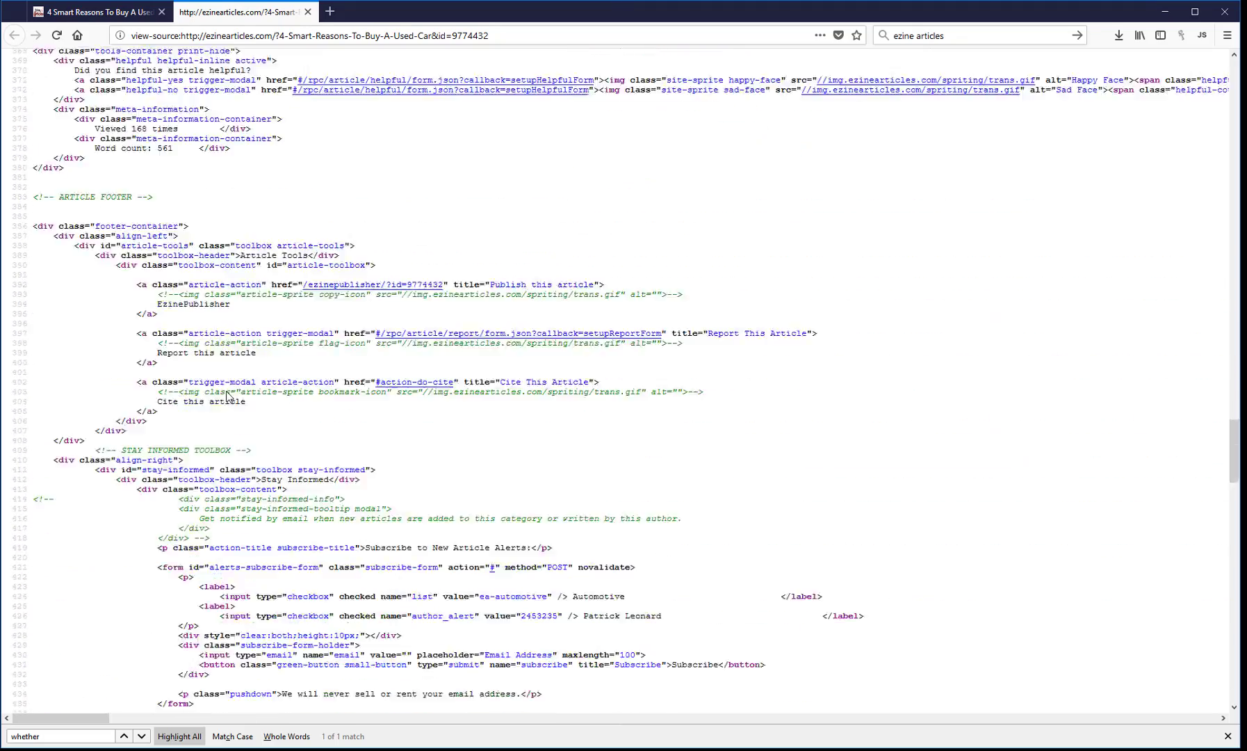
scroll(226, 394, "down", 9)
left_click_drag(203, 444, 34, 444)
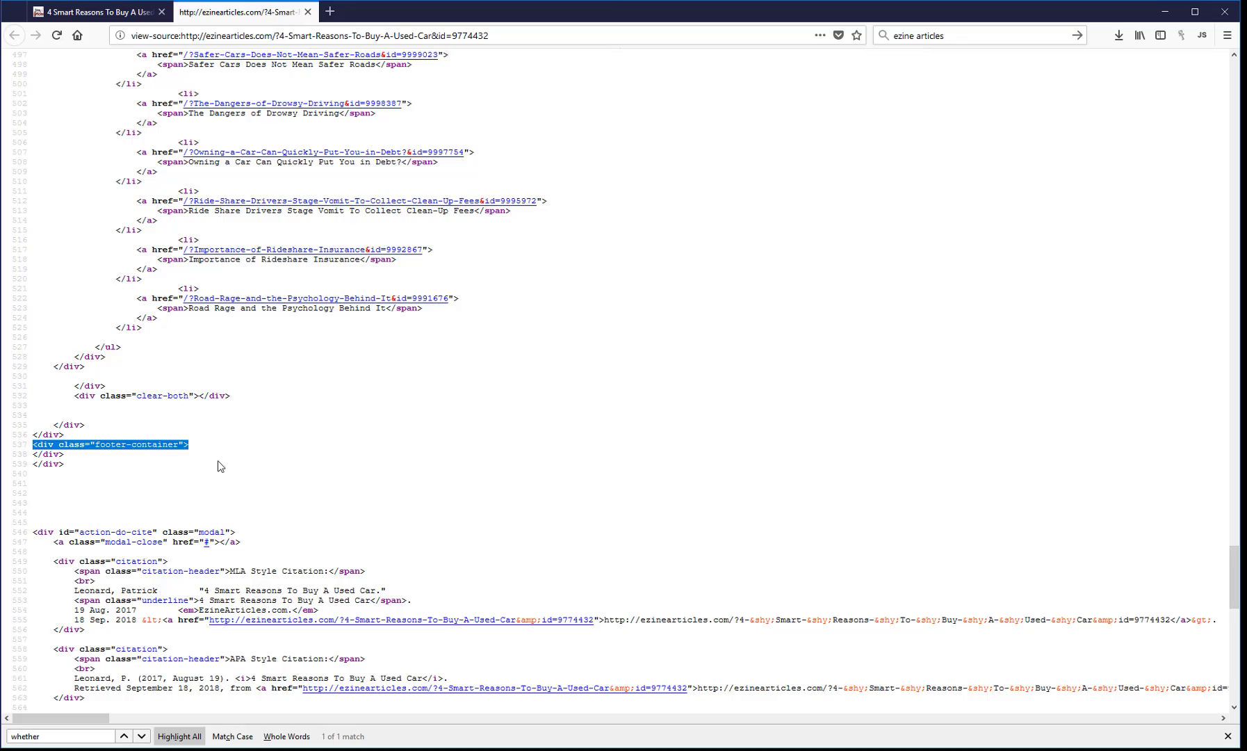
scroll(219, 466, "up", 20)
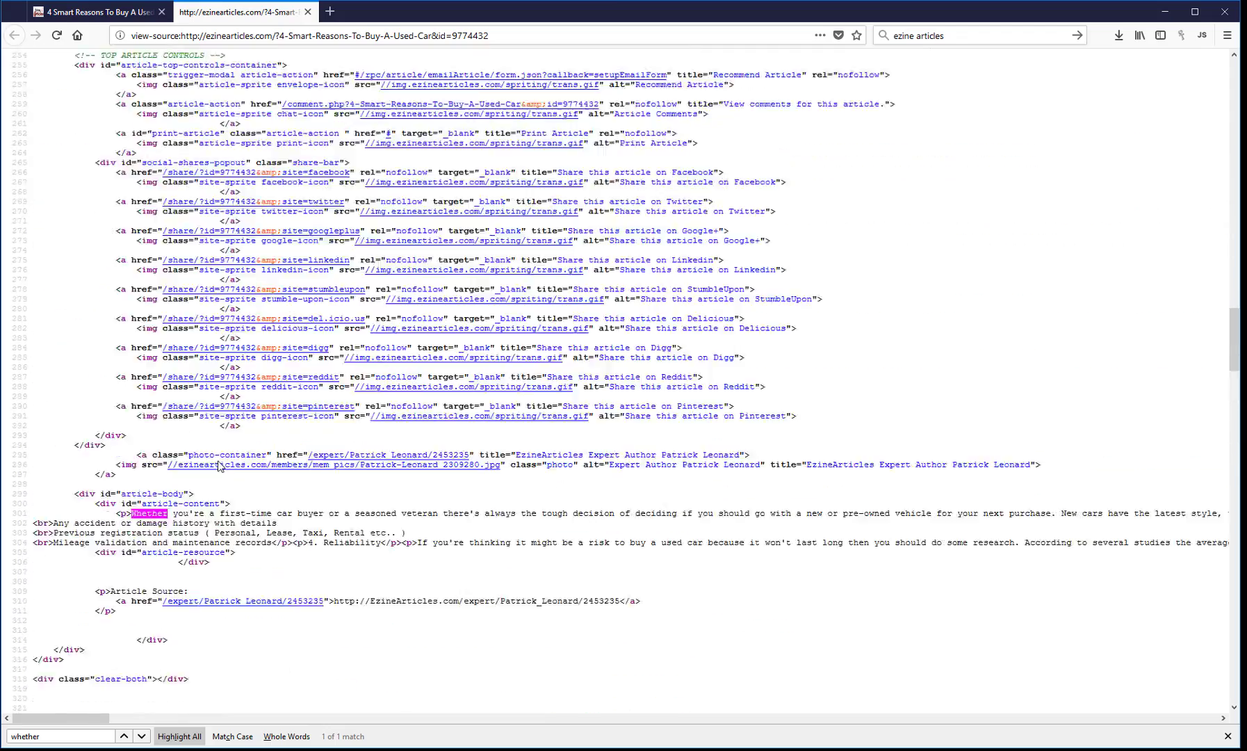
scroll(220, 466, "down", 15)
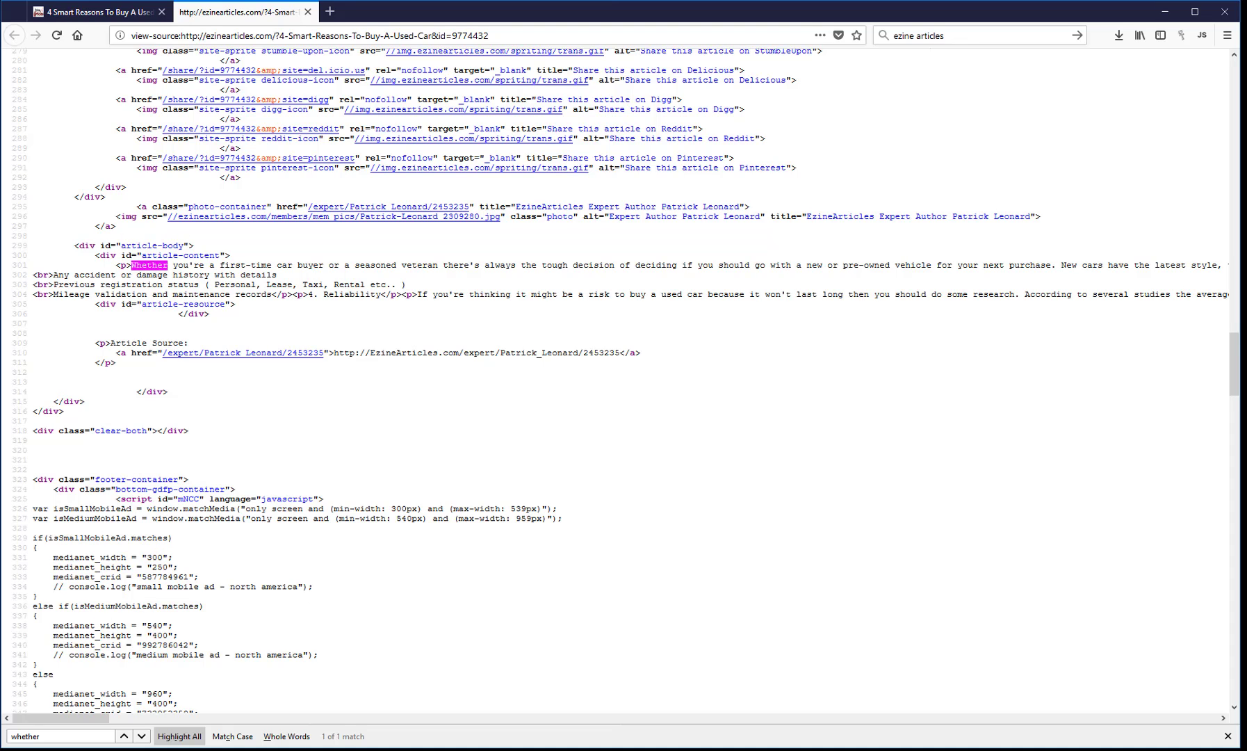
Switch to the Article Scraper, move the Ezine Articles Body field above Ezine Articles Title and rerun the scrape
key("alt+Tab")
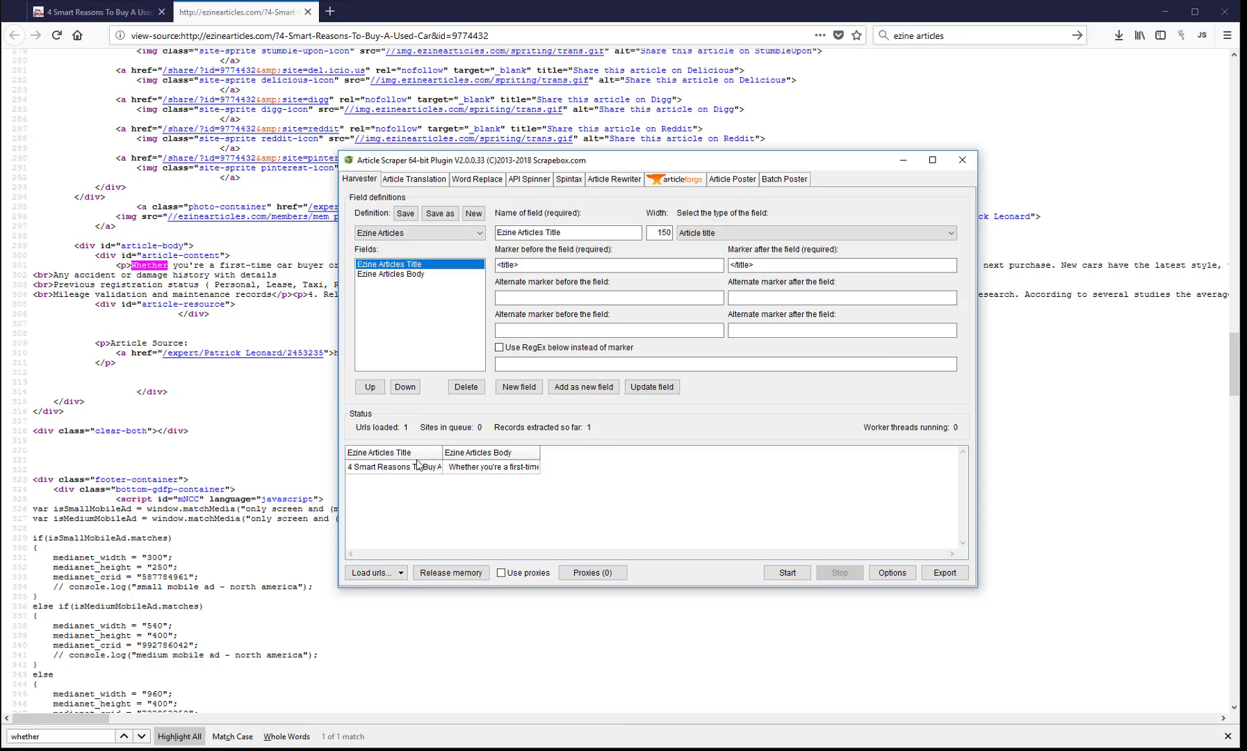
left_click(391, 274)
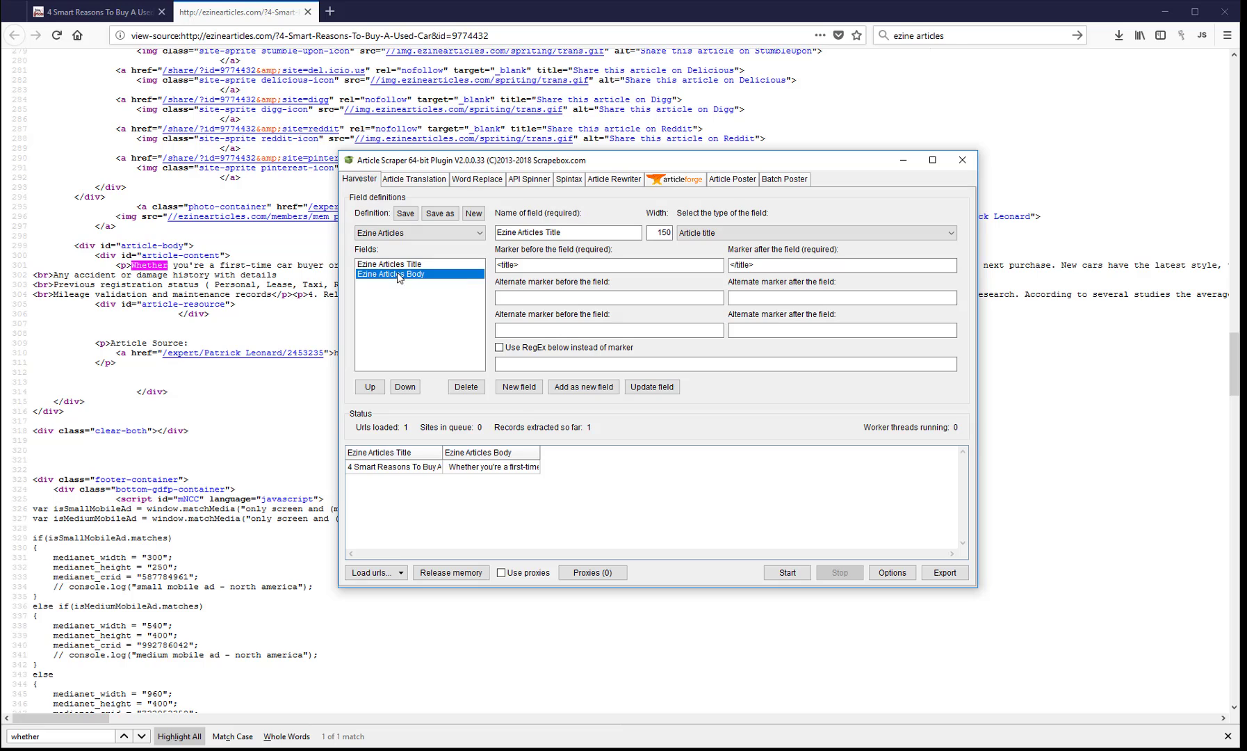
left_click(370, 386)
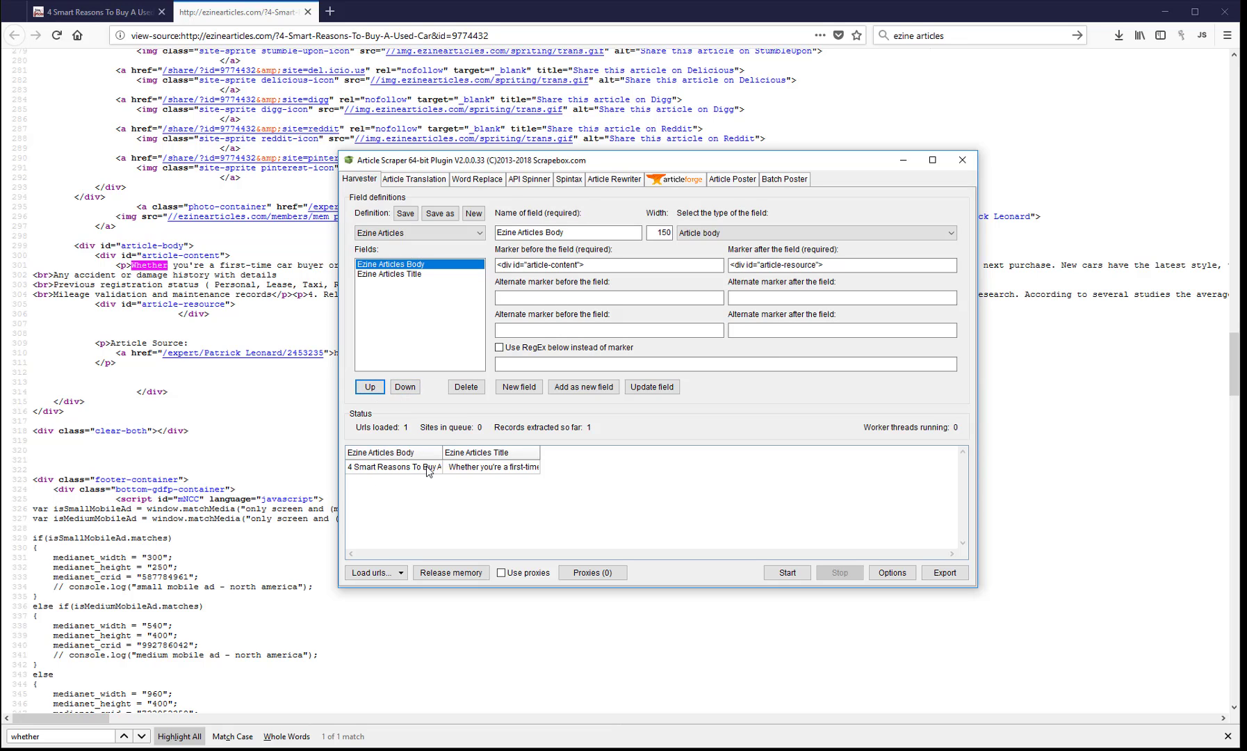
left_click(495, 453)
left_click(788, 573)
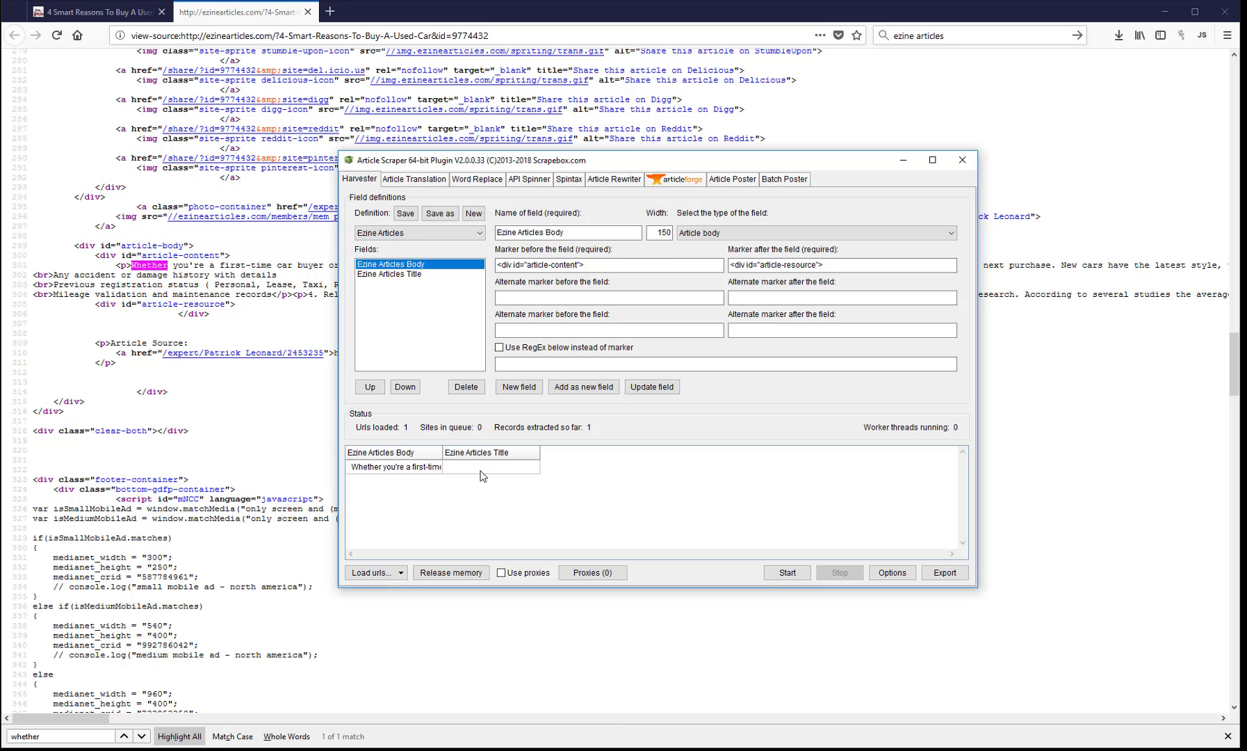
Move the Ezine Articles Title field back above Ezine Articles Body, check the title tag in the page source and rerun the scrape
left_click(415, 275)
left_click(374, 390)
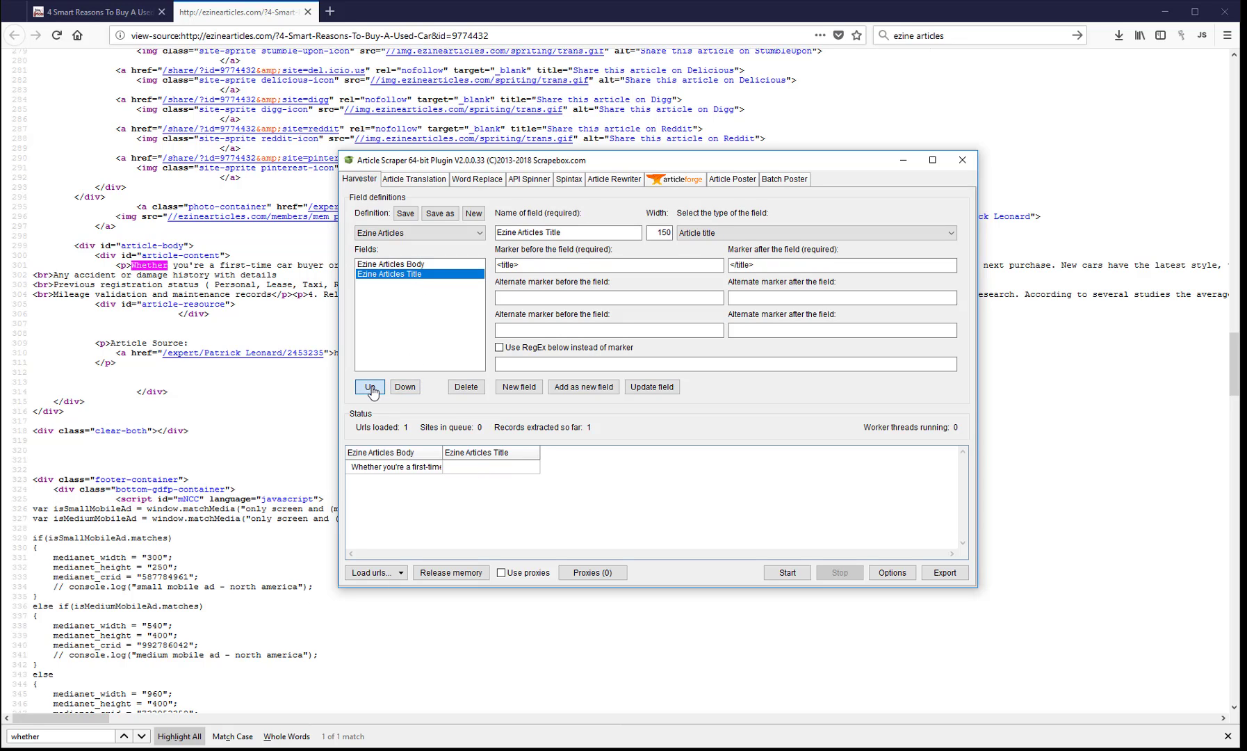
scroll(206, 168, "up", 20)
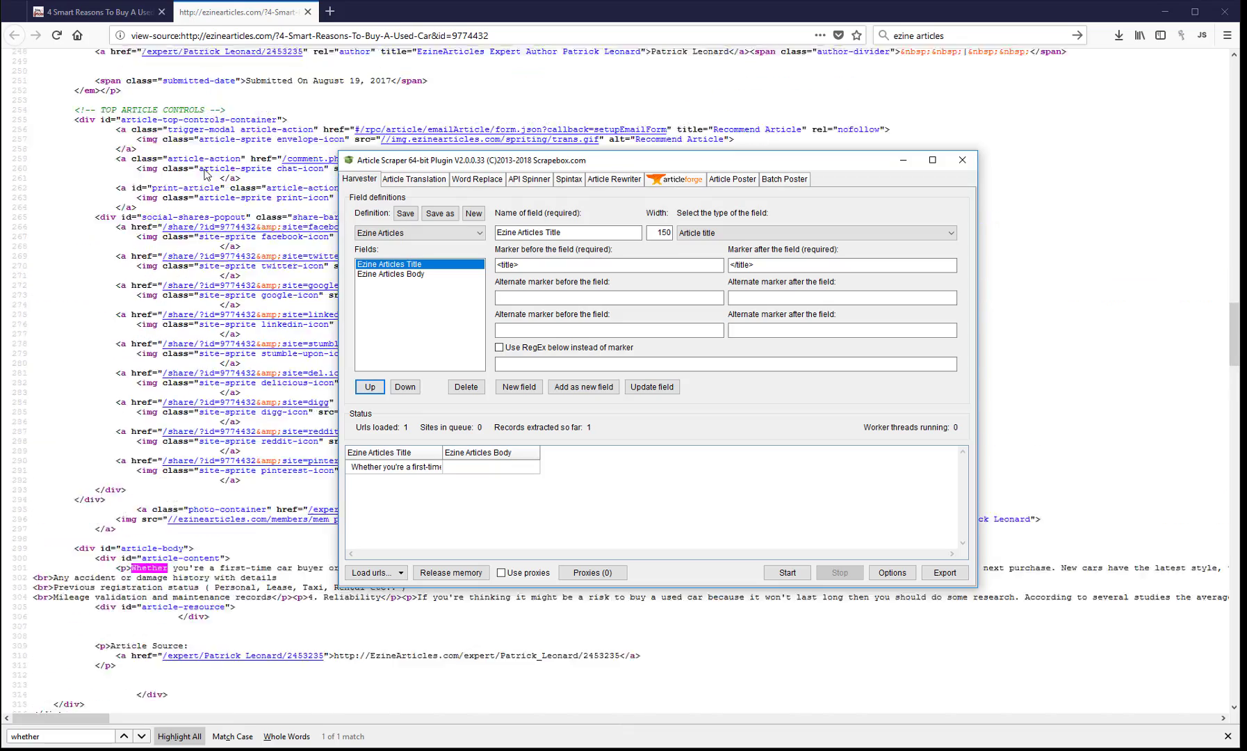
scroll(207, 167, "up", 10)
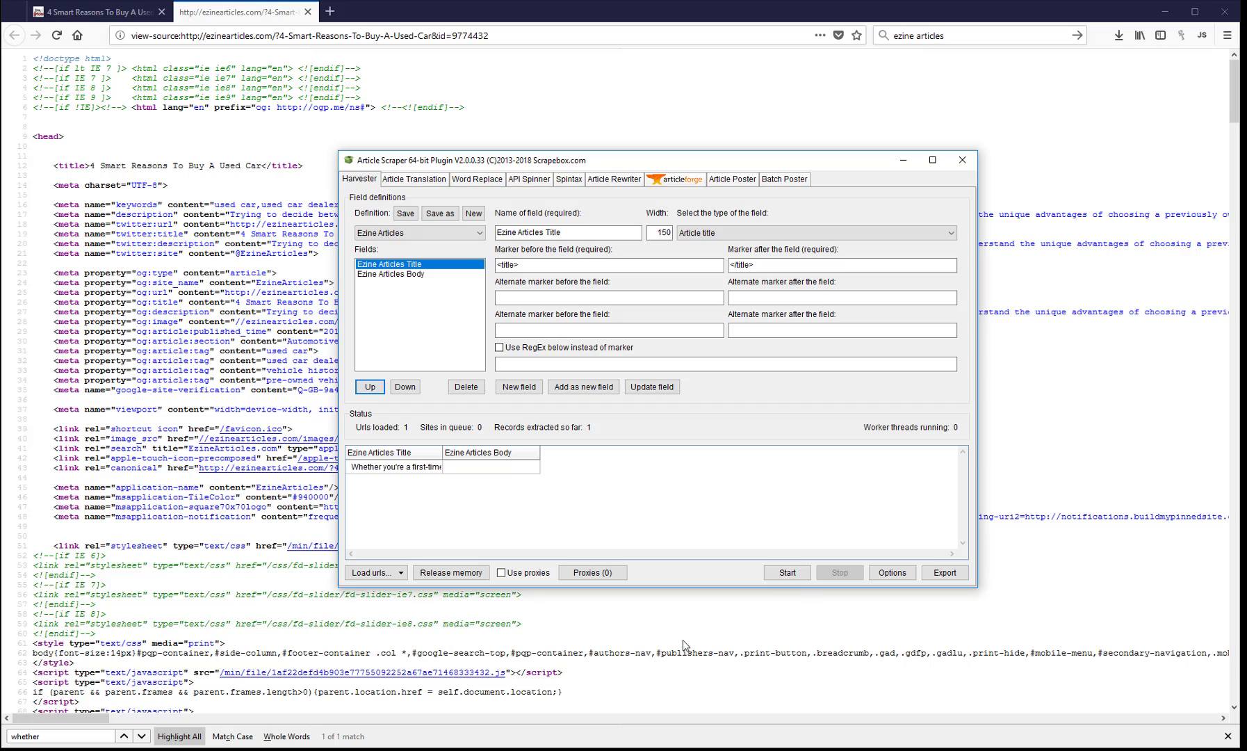
left_click(788, 575)
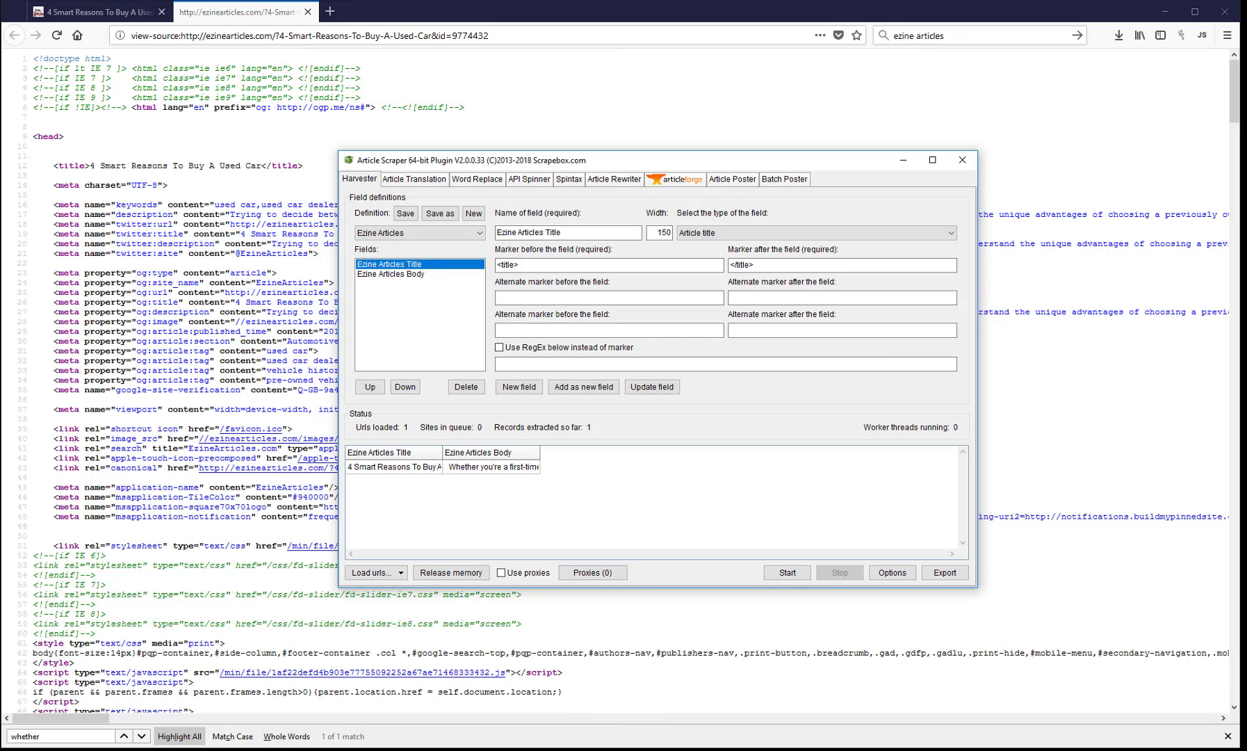
Switch to the main ScrapeBox window and set site:ezinearticles.com as the footprint with car as the keyword
key("alt+Tab")
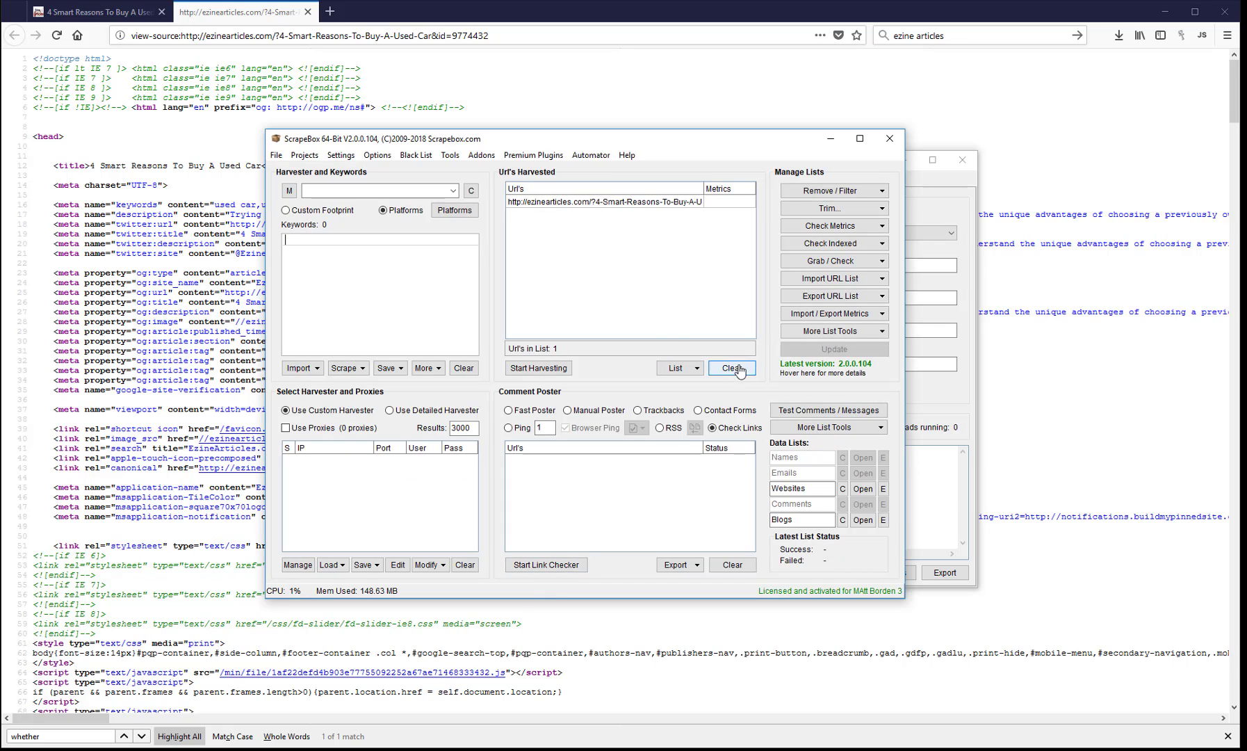
type("site:ezinearticles.com")
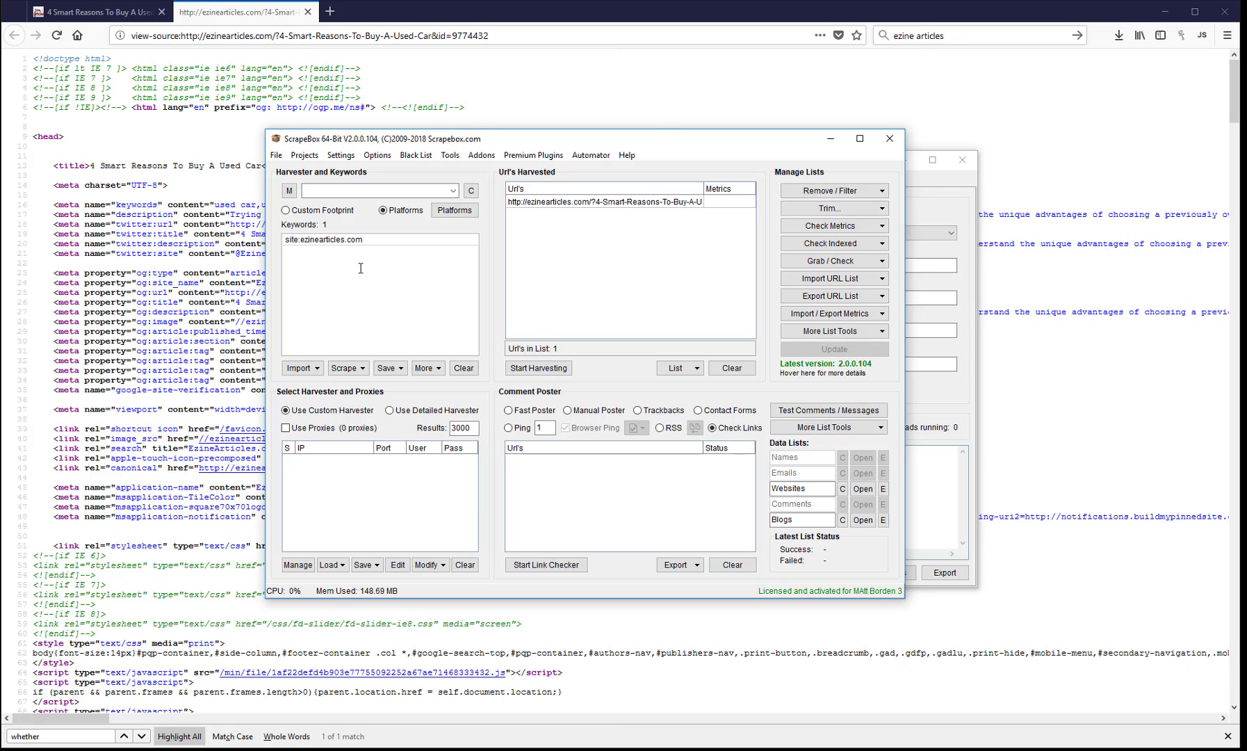
type(" car")
left_click_drag(362, 239, 260, 221)
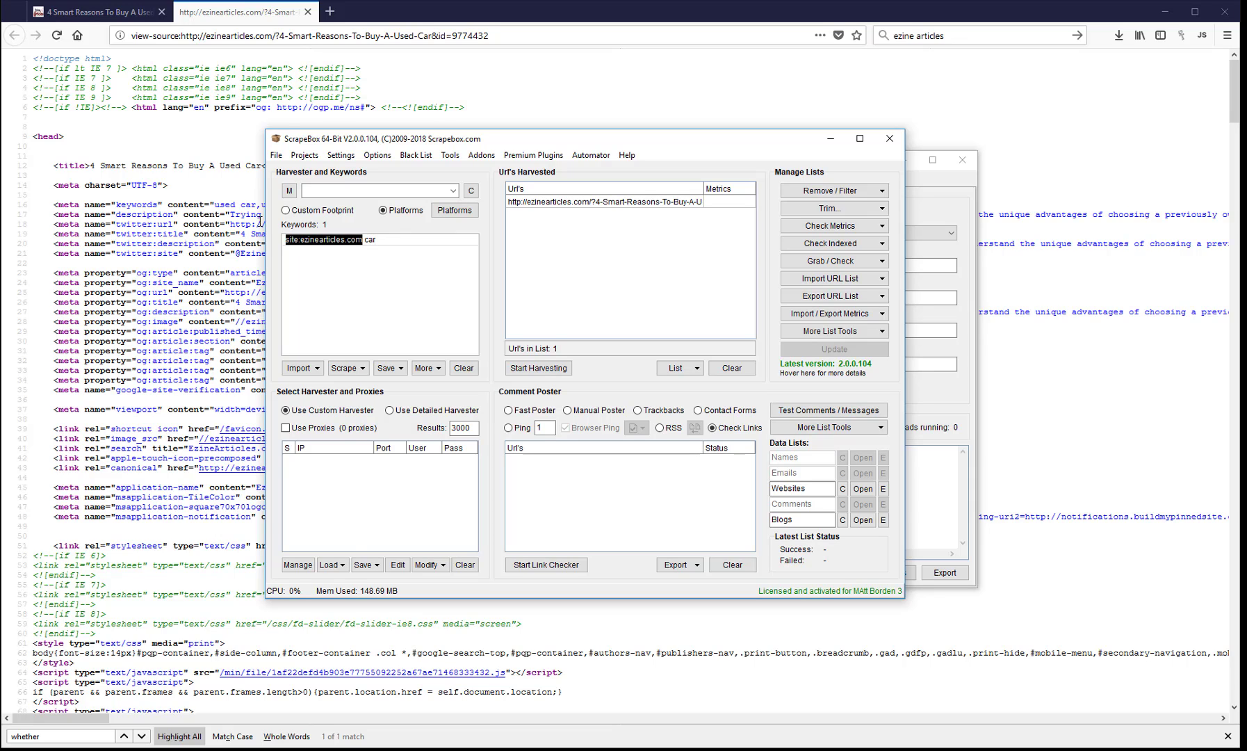
key("ctrl+x")
left_click(332, 190)
key("ctrl+v")
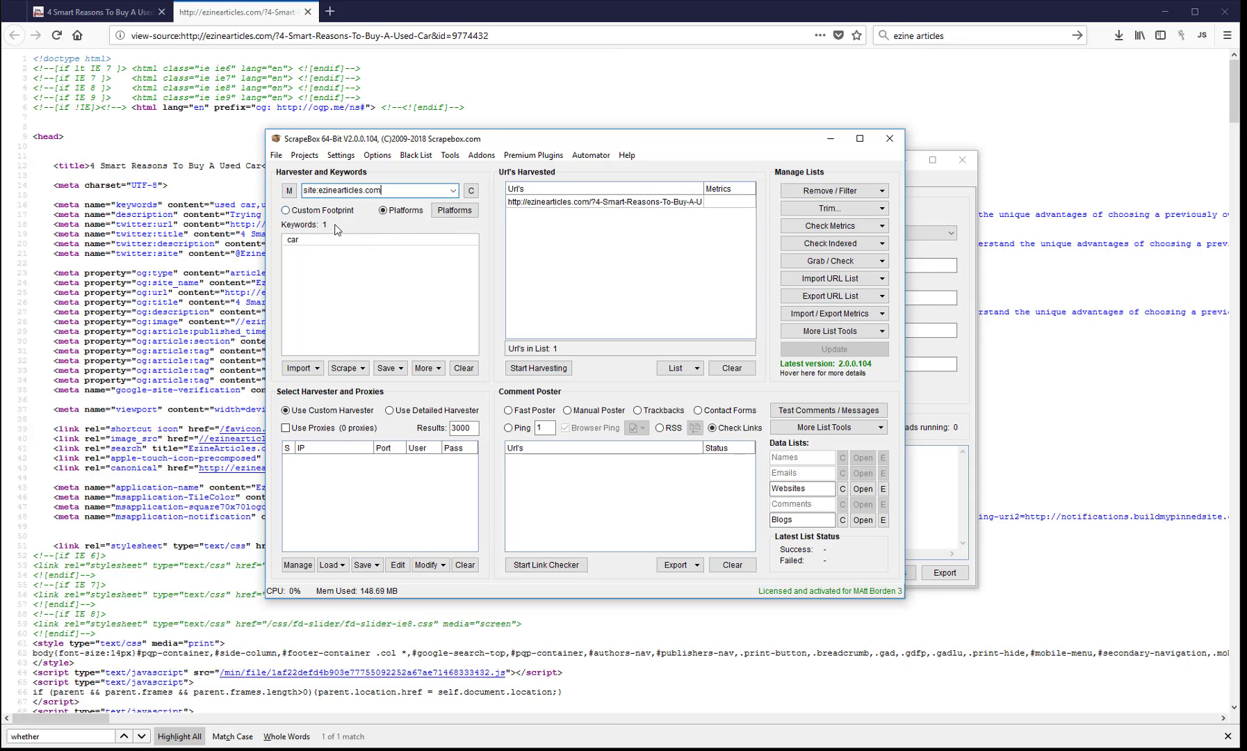
Add truck and boat on separate lines below car in the keyword list
left_click(313, 239)
key("Return")
type("truck")
key("Return")
type("boat")
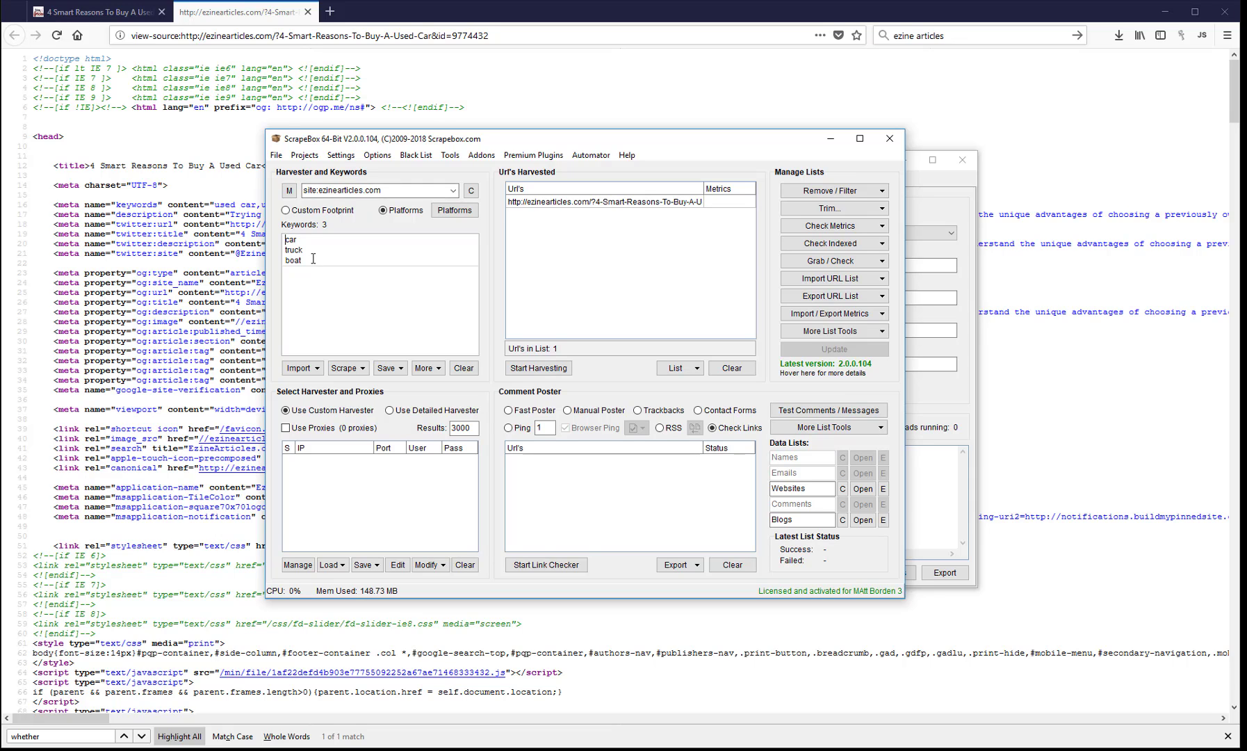
Clear the harvested URL list and set the number of results per keyword to 10
left_click(731, 368)
left_click(476, 428)
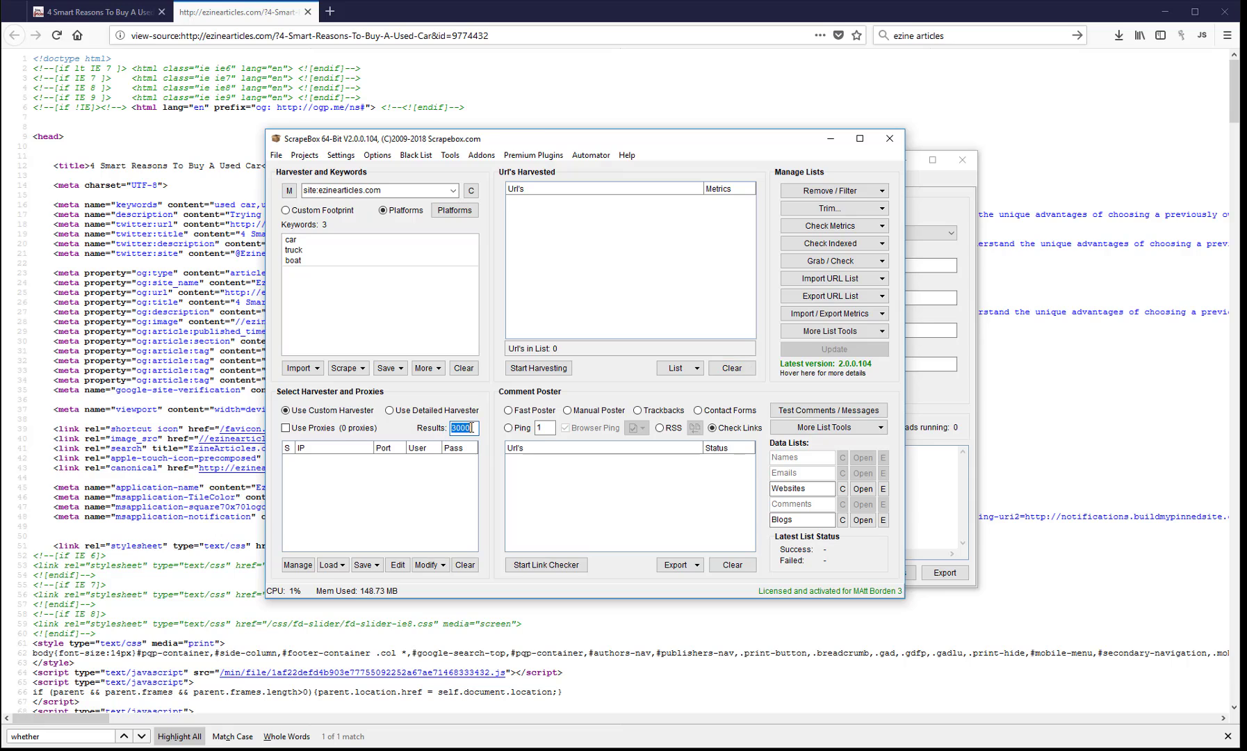
double_click(475, 428)
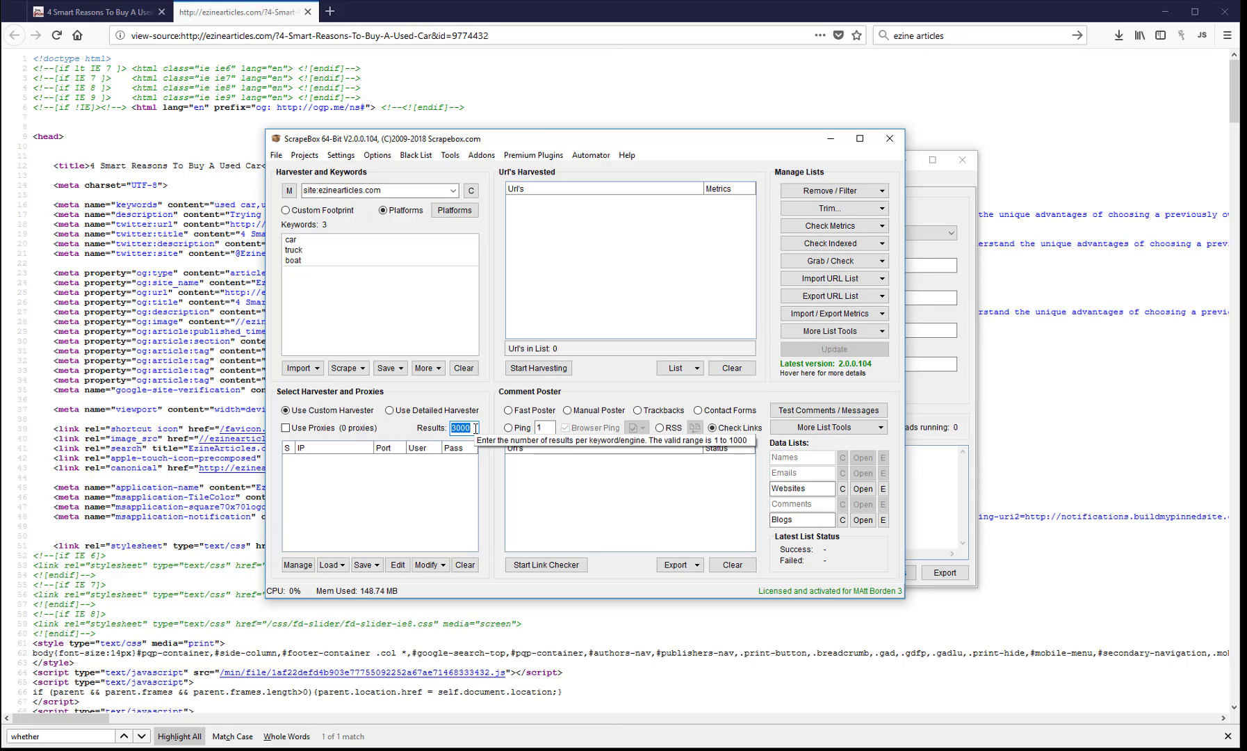
type("1")
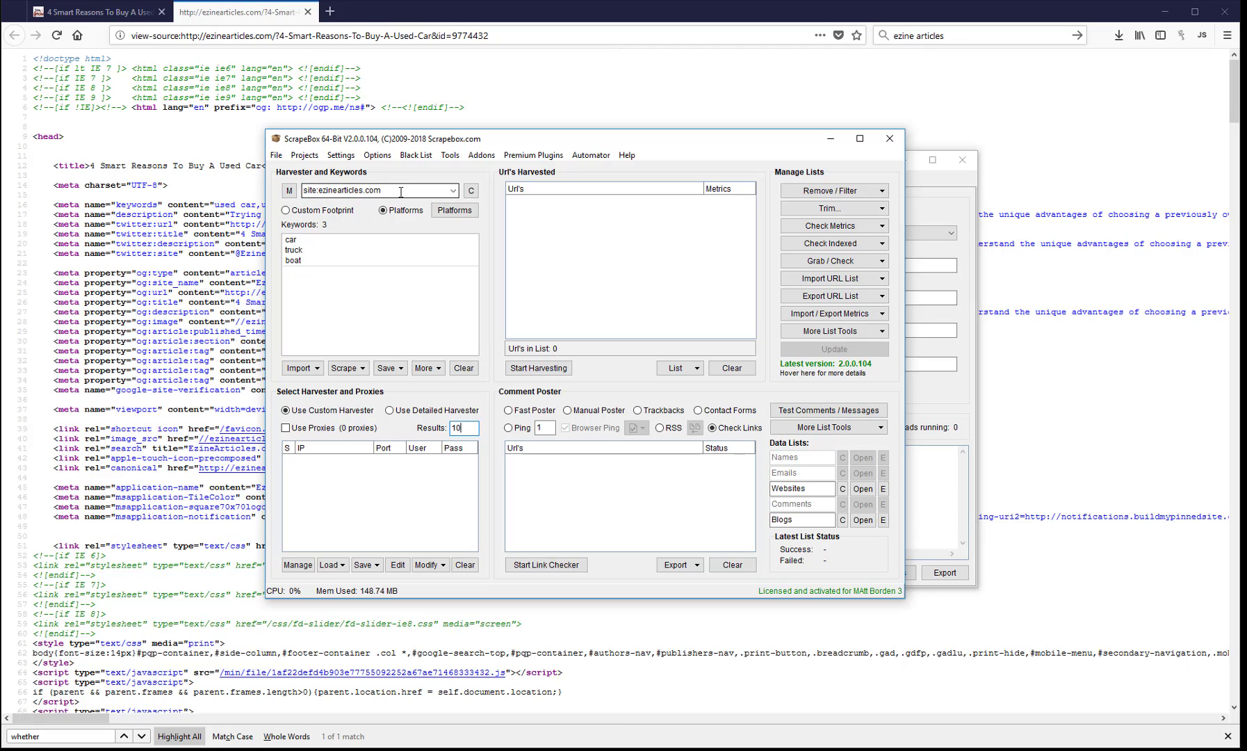
Harvest URLs from Google with the Platforms footprints enabled and return to the main window
left_click(523, 369)
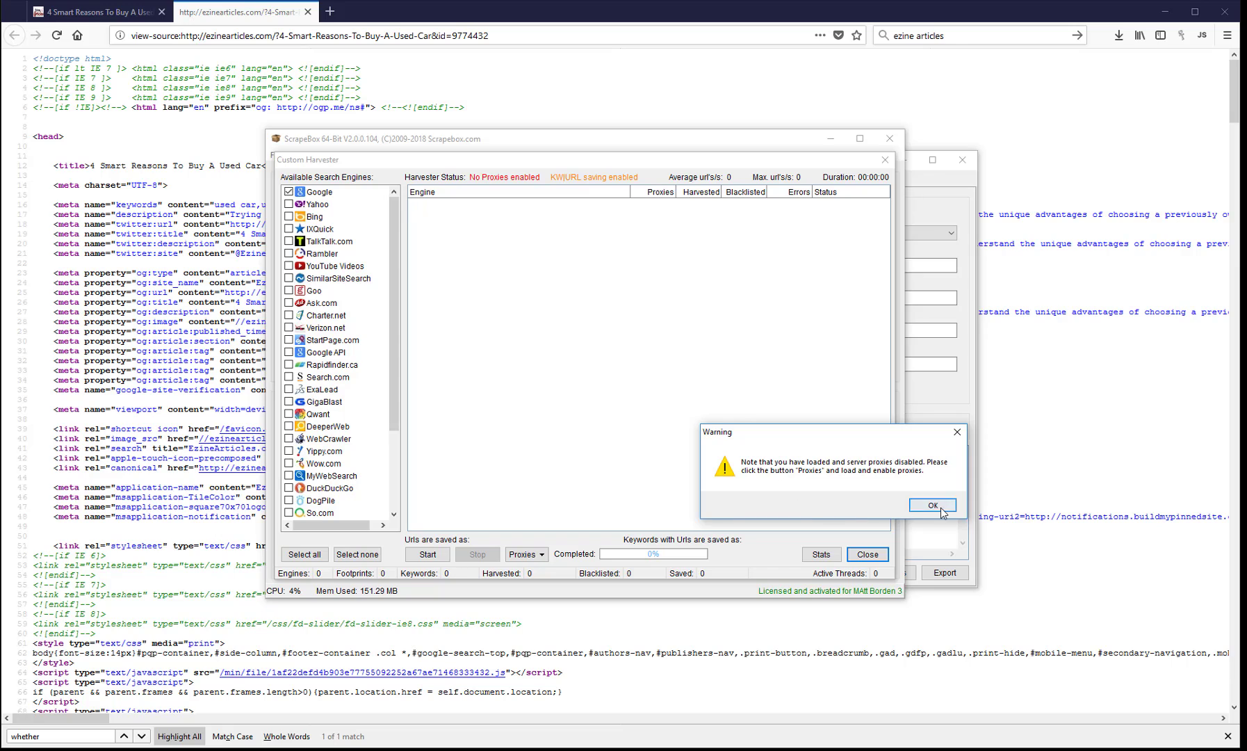
left_click(868, 508)
left_click(428, 555)
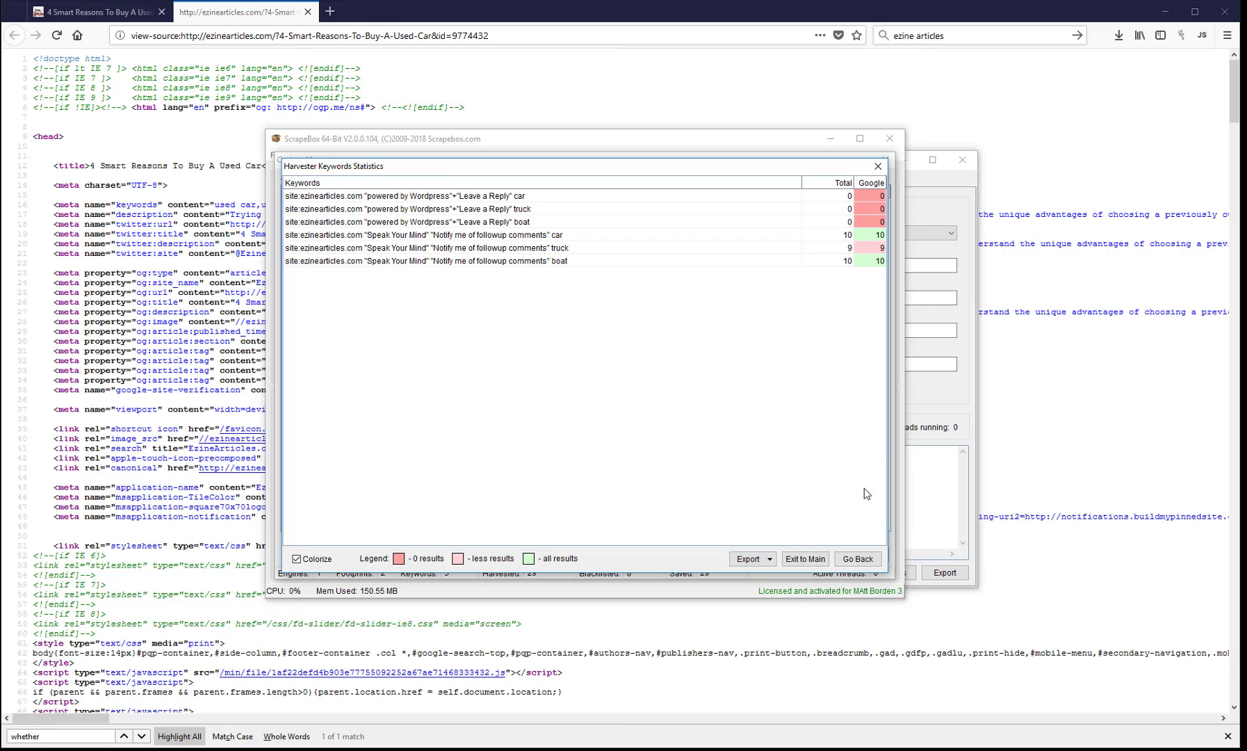
left_click(859, 560)
left_click(869, 551)
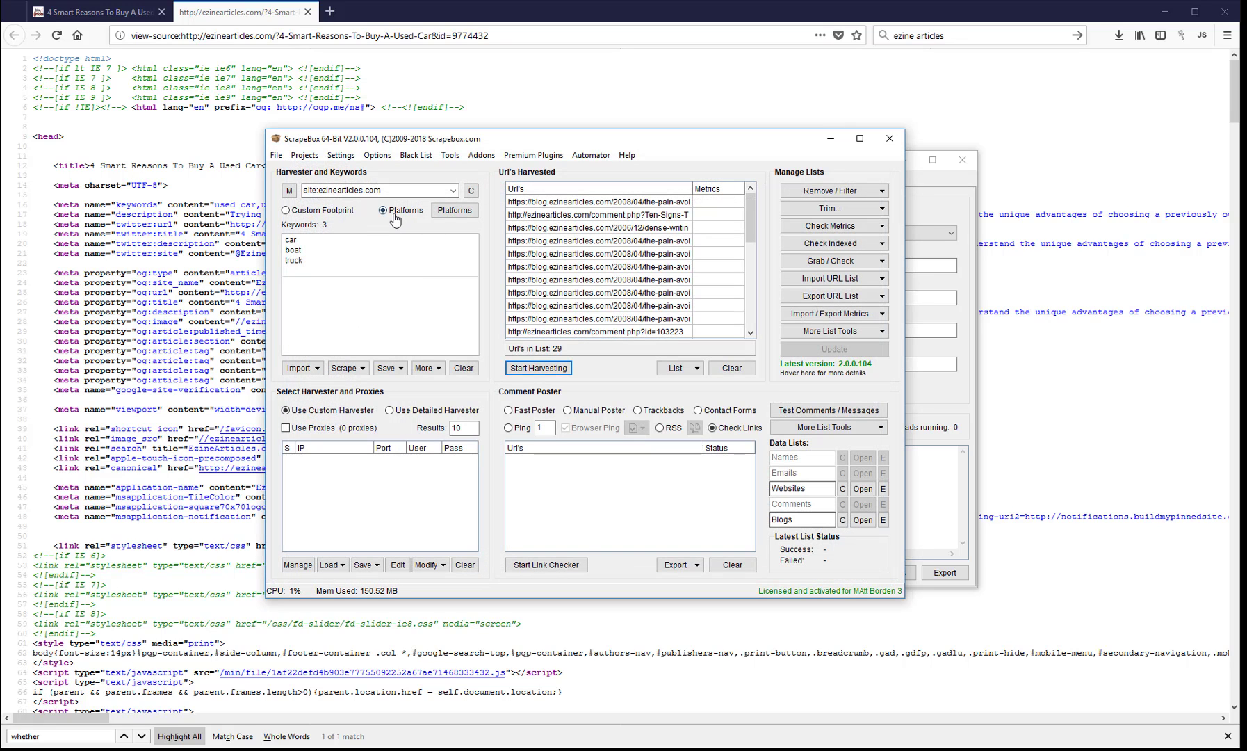
Check the selected platforms, switch the harvester to Custom Footprint and clear the harvested URLs
left_click(390, 212)
left_click(449, 211)
scroll(566, 415, "up", 3)
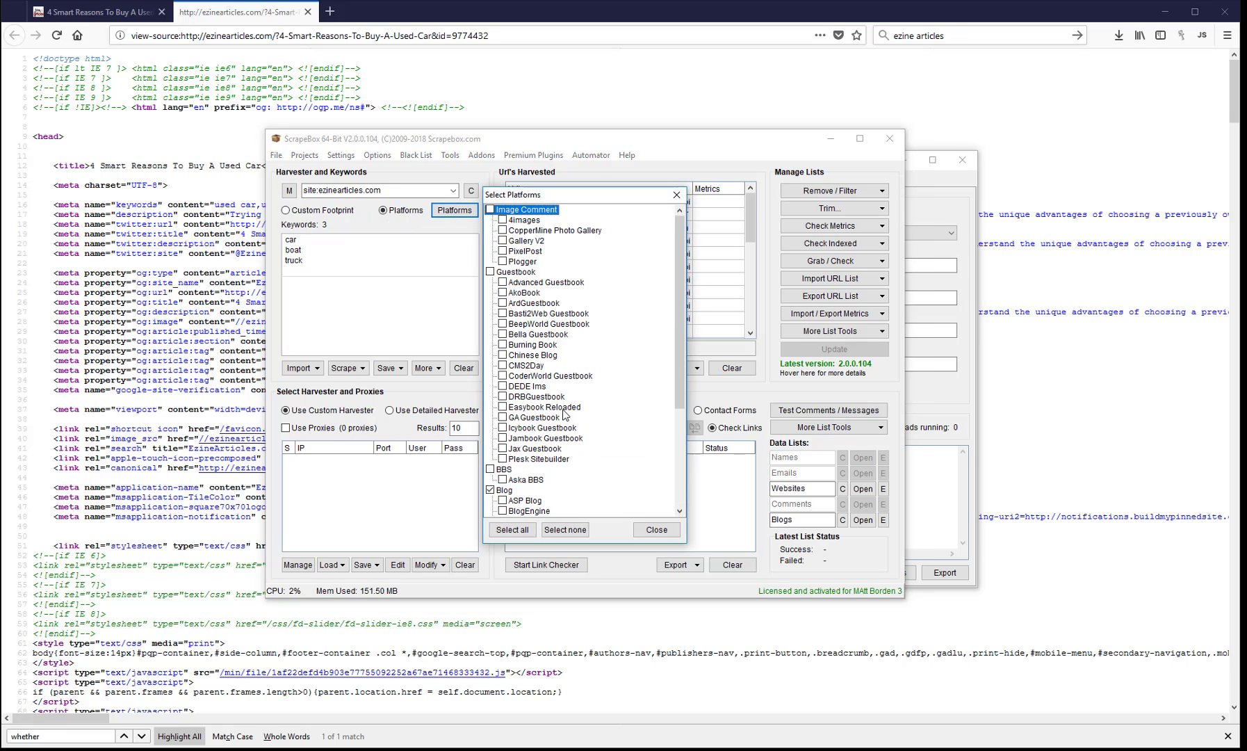
left_click(649, 531)
left_click(320, 211)
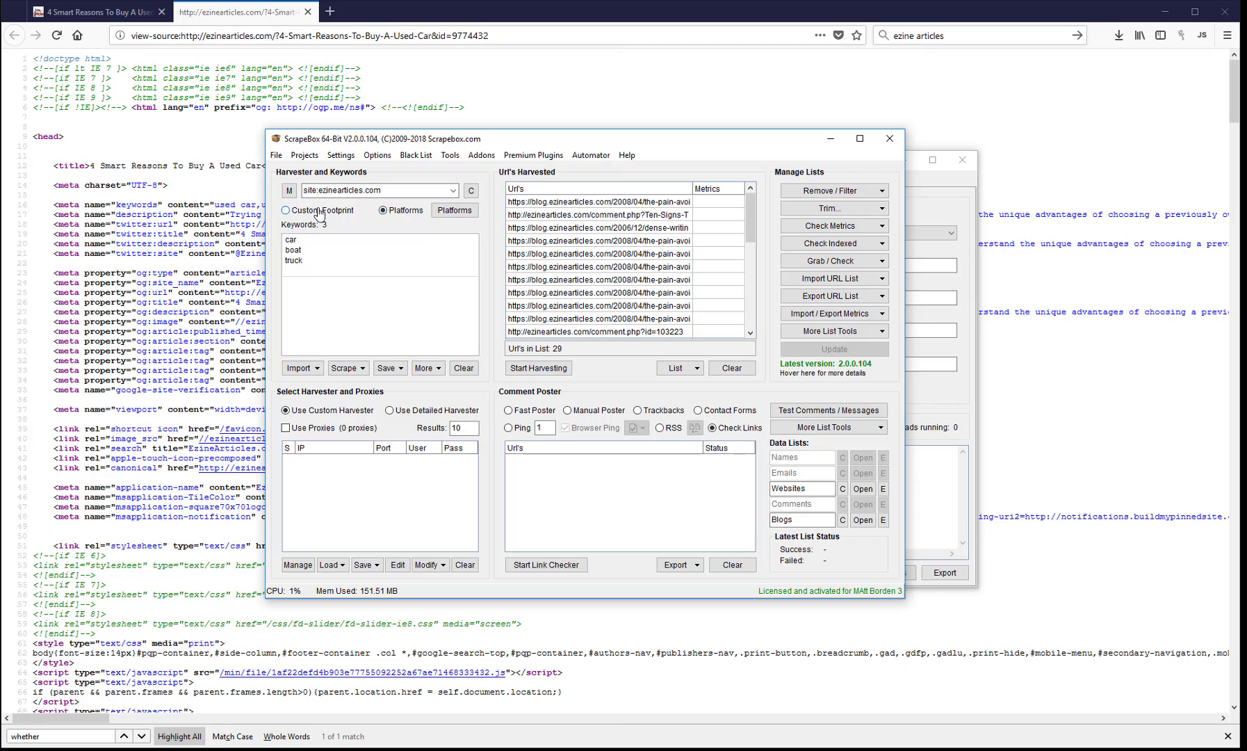
left_click(732, 368)
Harvest URLs from Google for the custom footprint and keywords, return to the main window and look through the harvested list
left_click(538, 368)
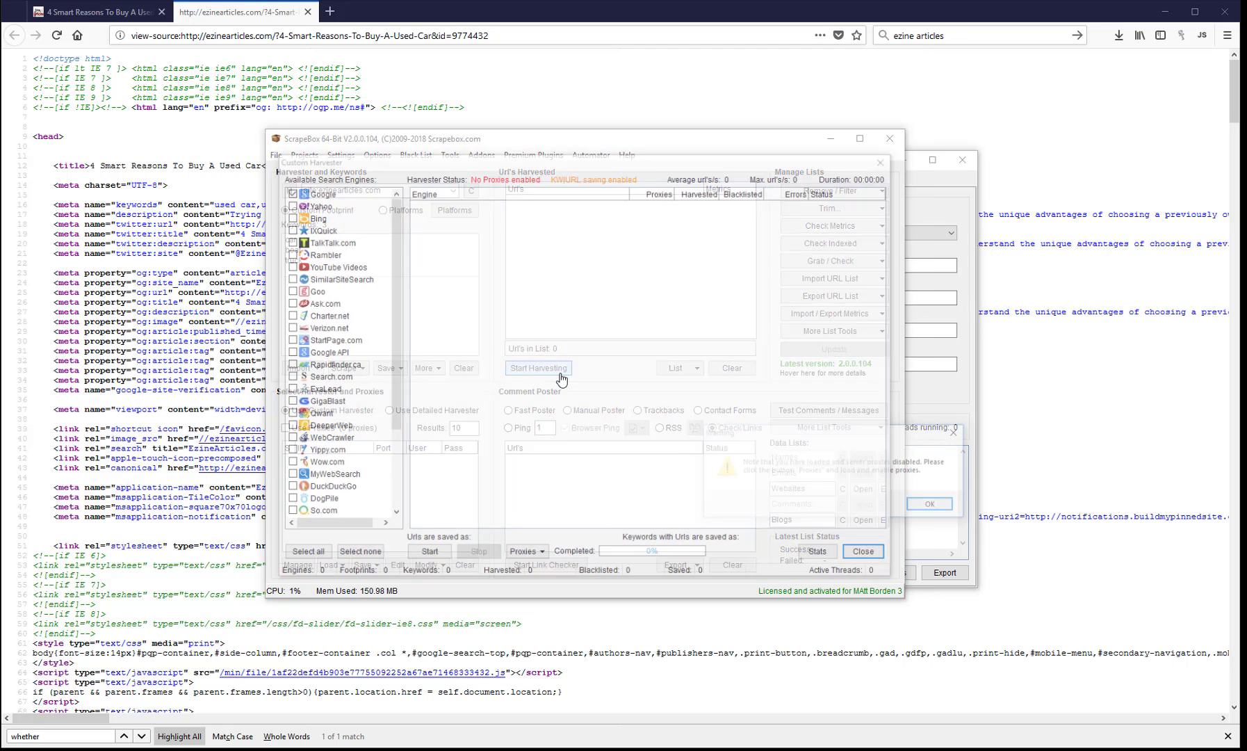
left_click(921, 505)
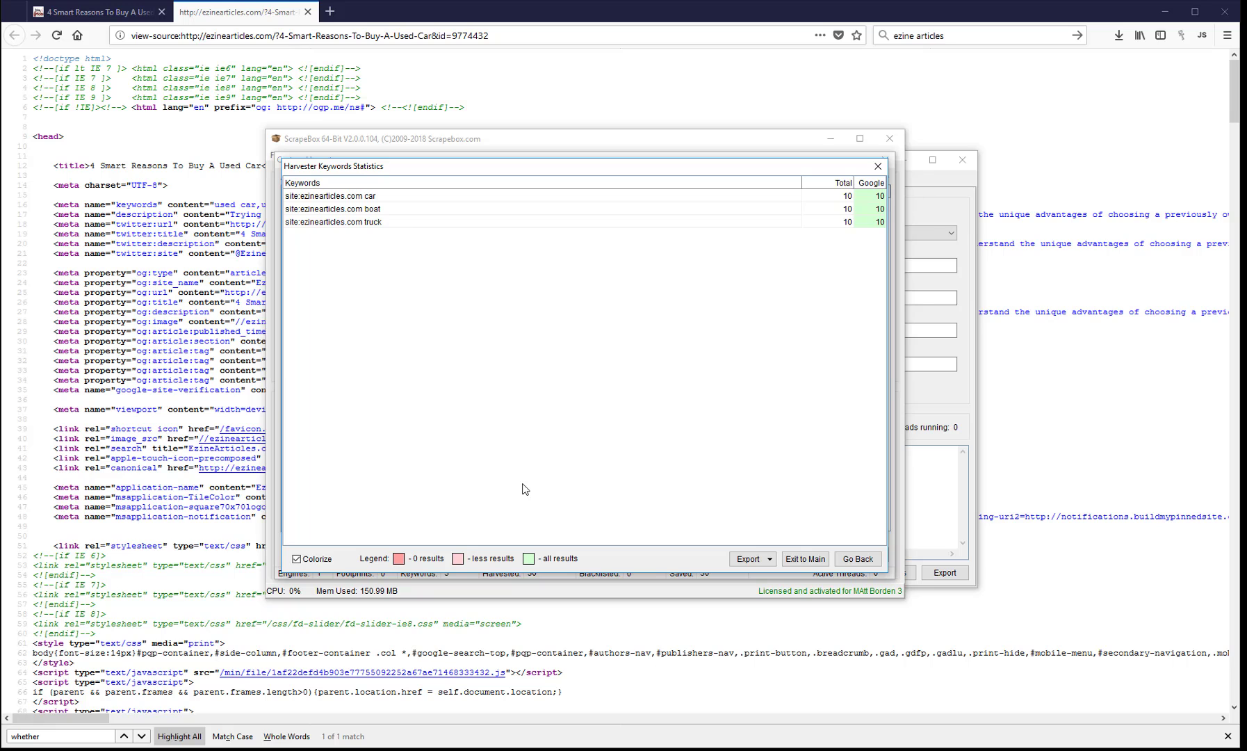
left_click(859, 558)
left_click(870, 560)
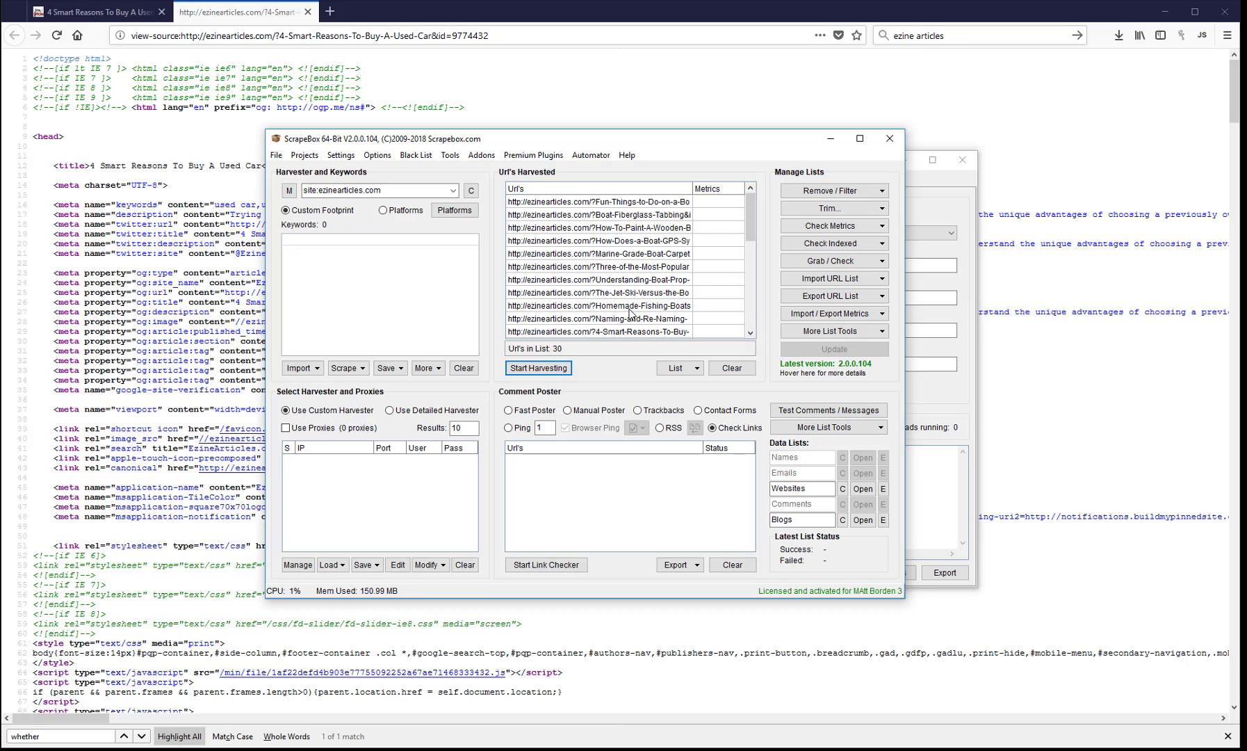
scroll(629, 312, "down", 7)
scroll(632, 301, "up", 7)
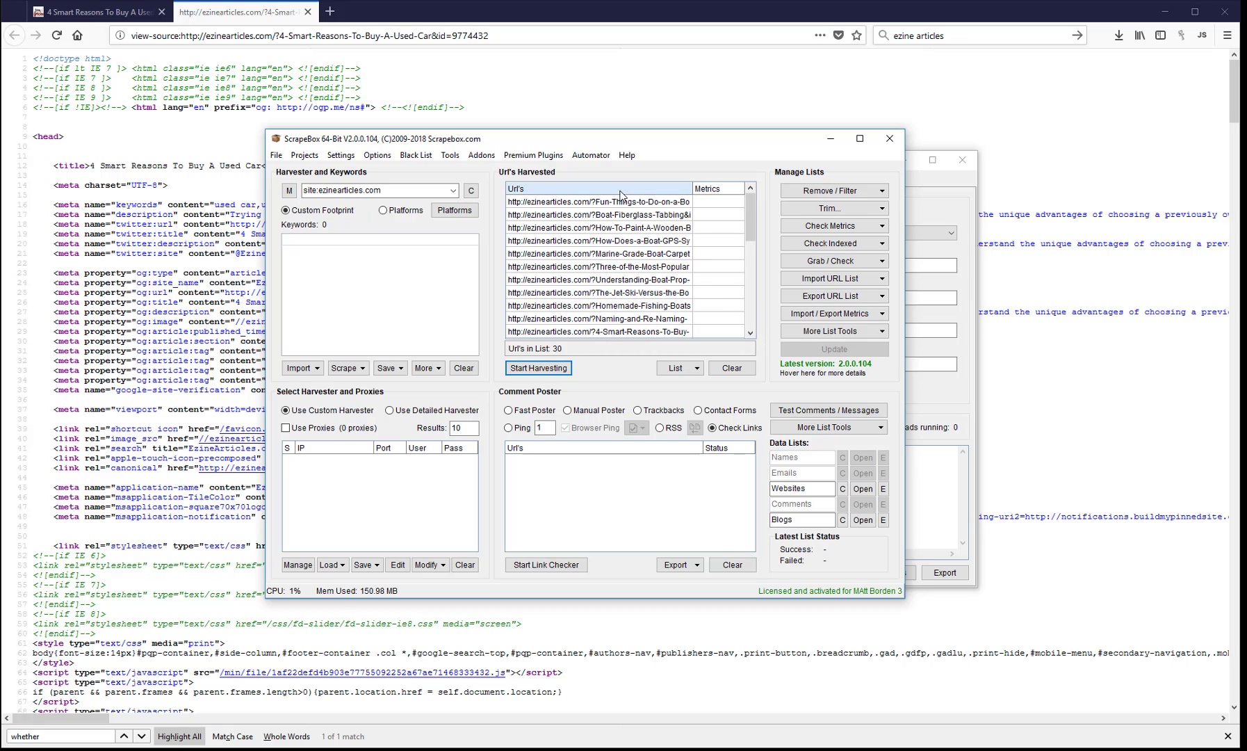
Load the harvested URLs from ScrapeBox into the Article Scraper and scrape them with the Ezine Articles definition
left_click(940, 407)
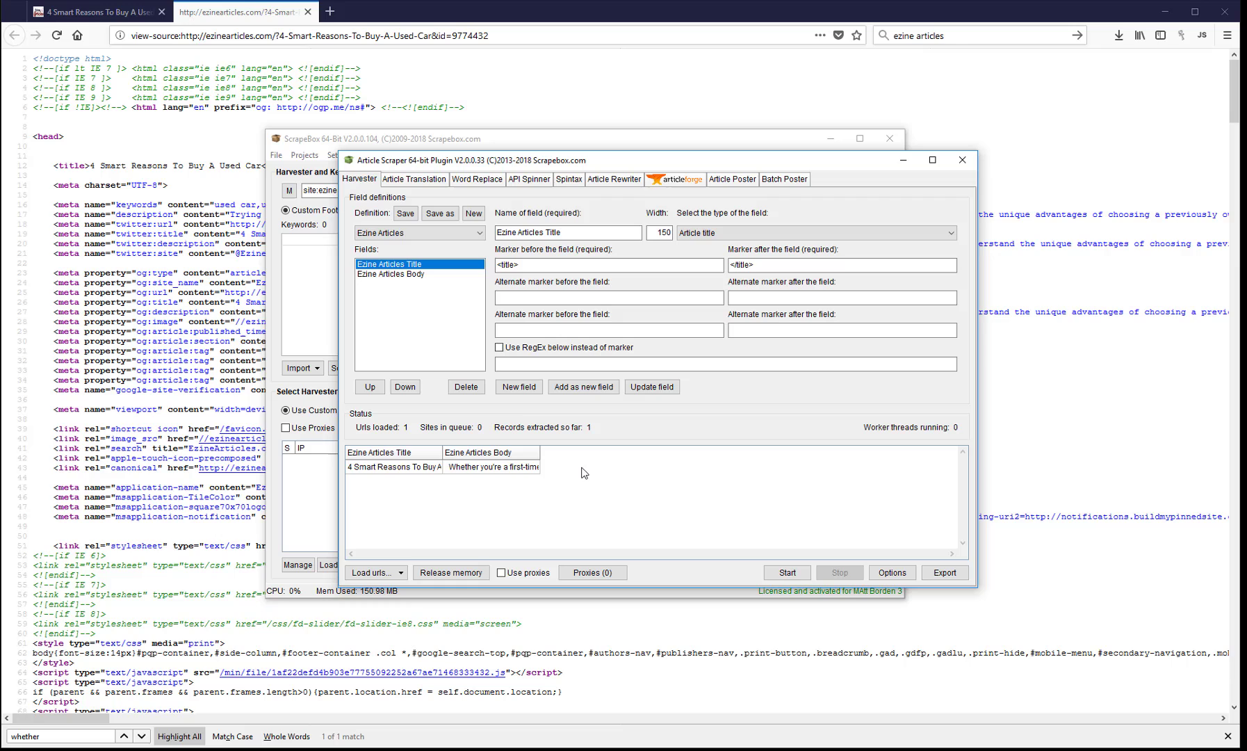
left_click(370, 572)
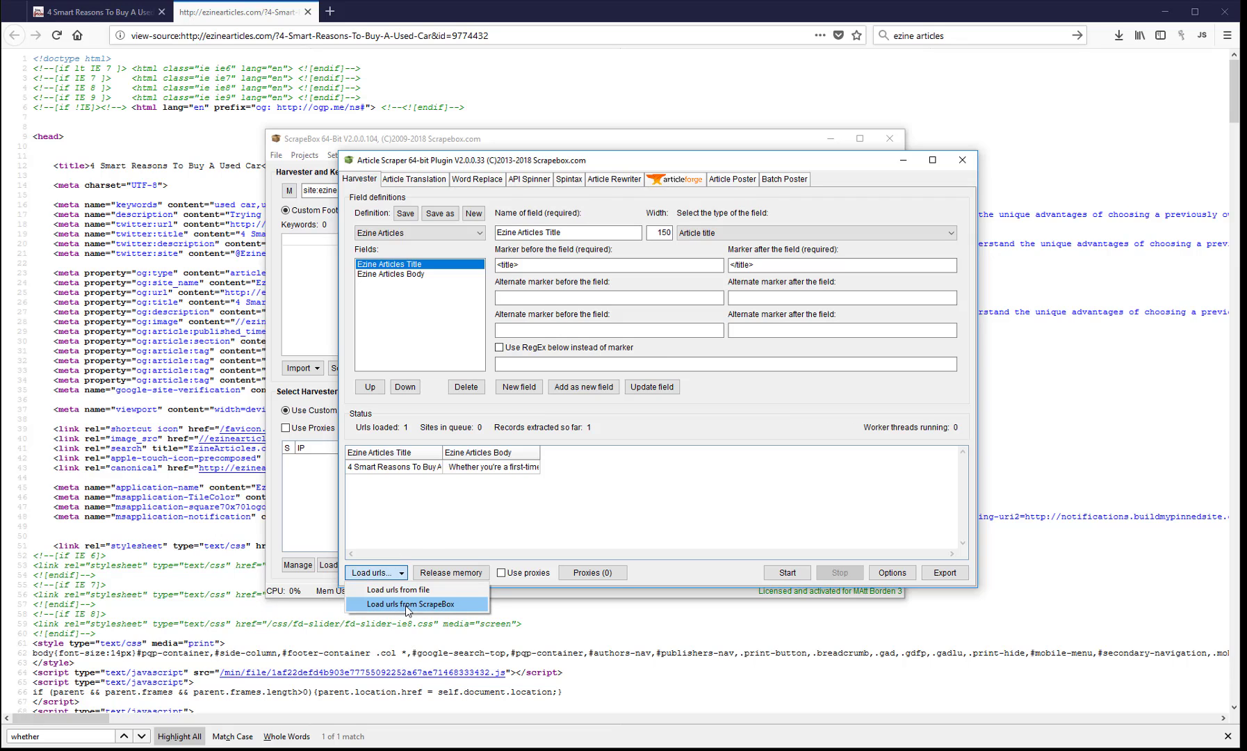
left_click(408, 604)
left_click(808, 577)
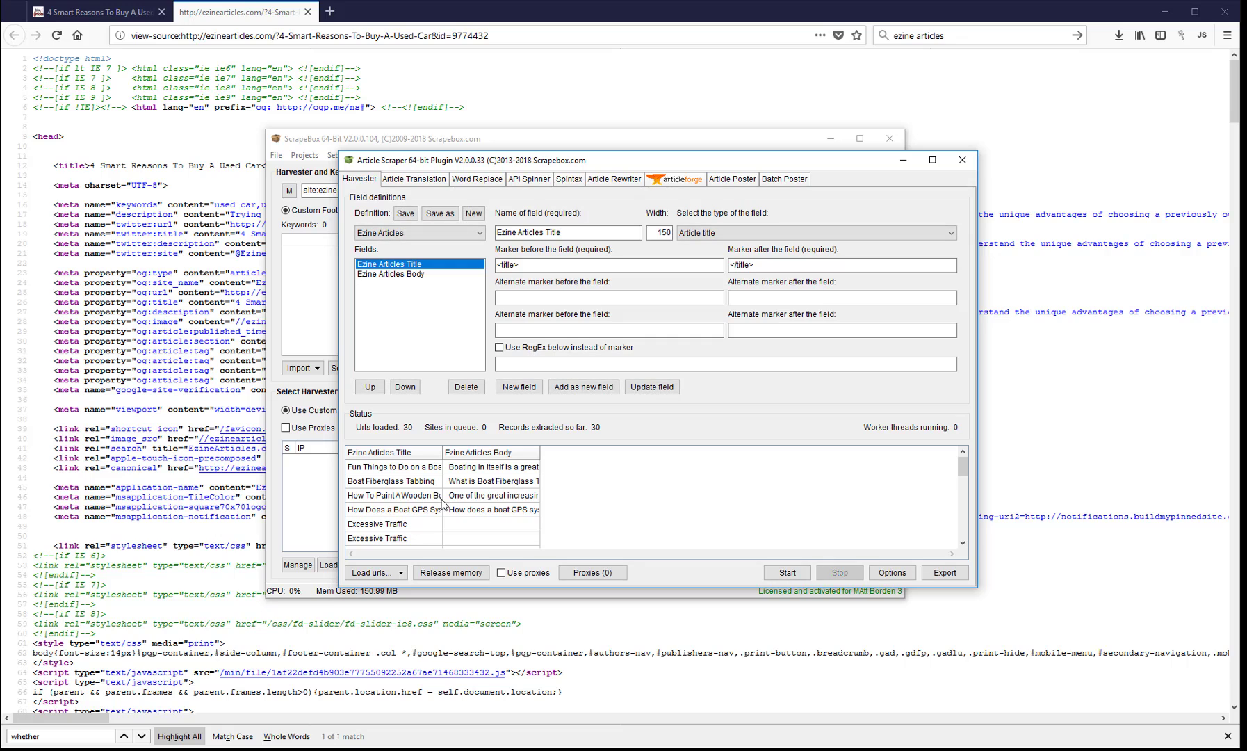
Examine the scraped records for rows with real article titles and bodies versus error pages
scroll(438, 515, "down", 2)
scroll(412, 506, "down", 3)
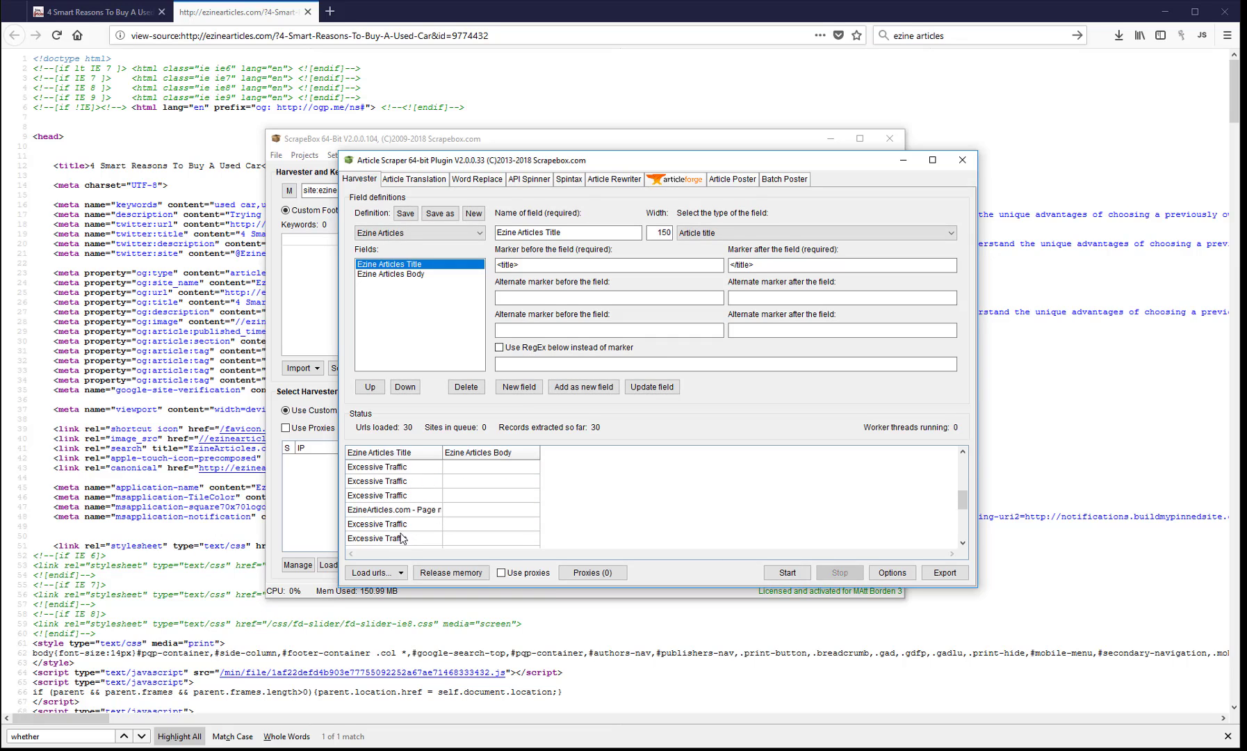
scroll(396, 549, "up", 1)
scroll(403, 480, "up", 4)
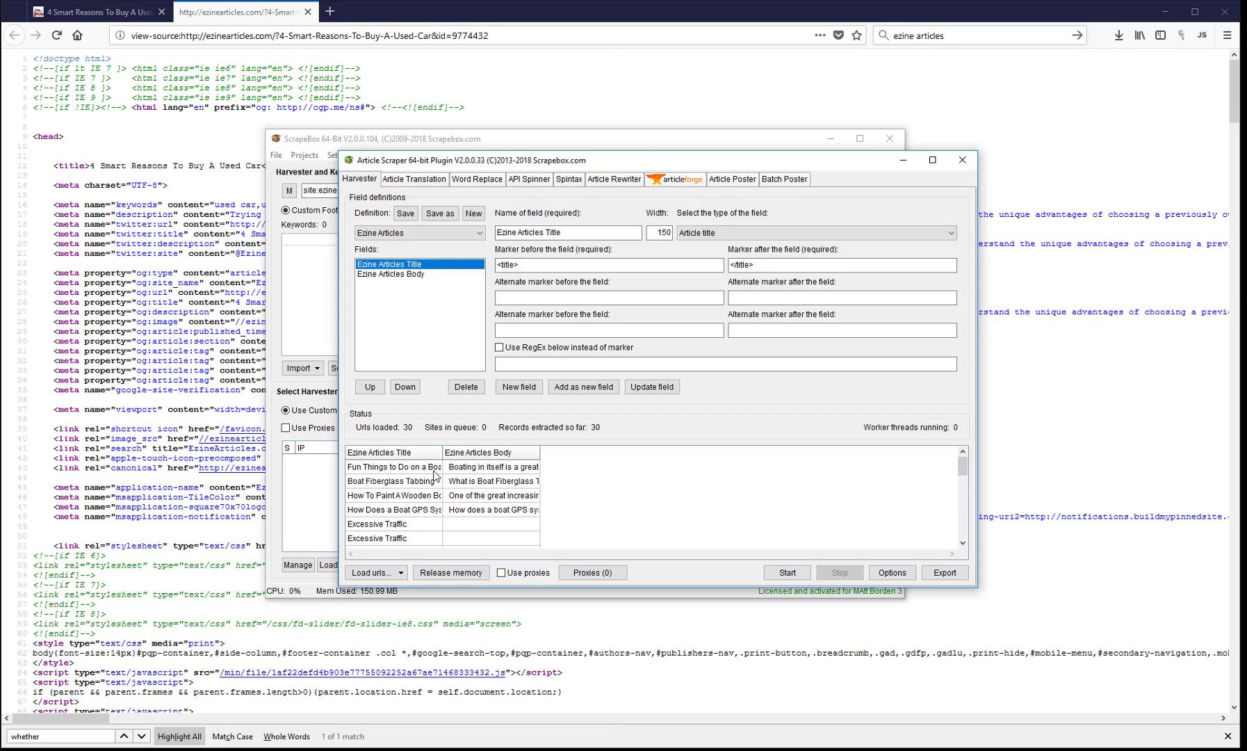
scroll(417, 511, "down", 1)
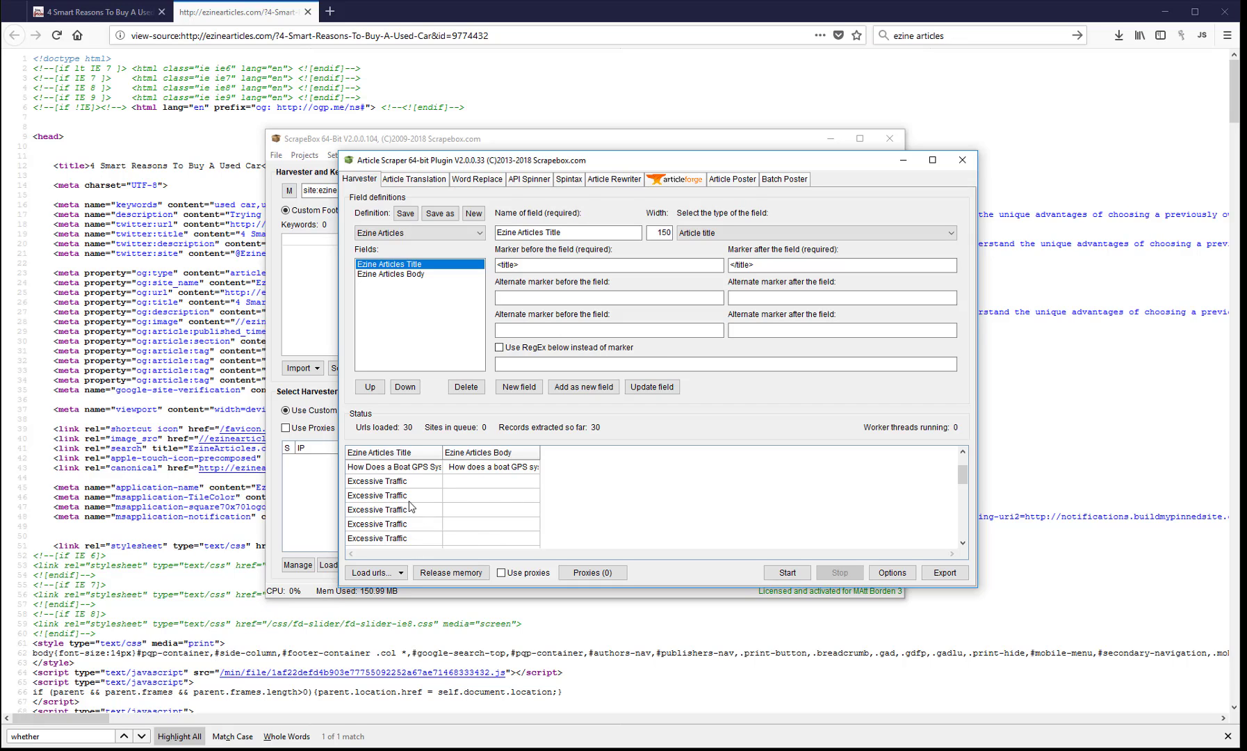
scroll(409, 501, "down", 3)
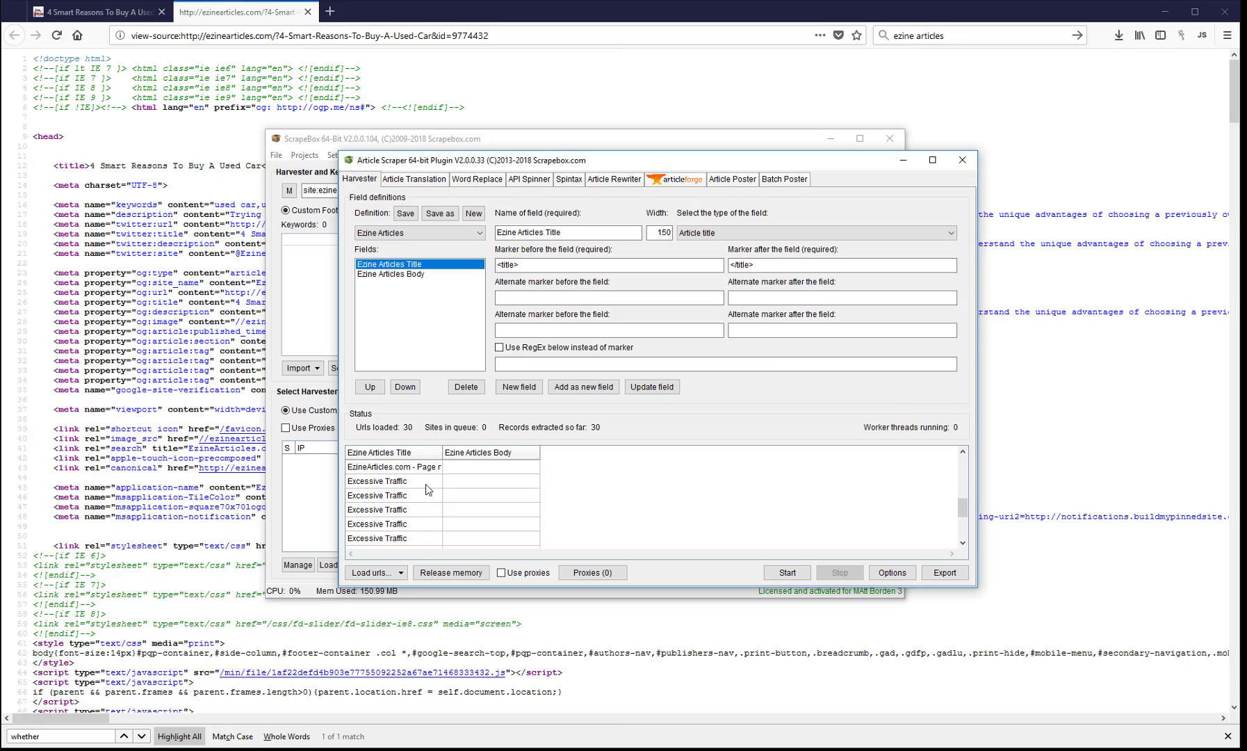
scroll(425, 492, "down", 1)
scroll(424, 521, "up", 3)
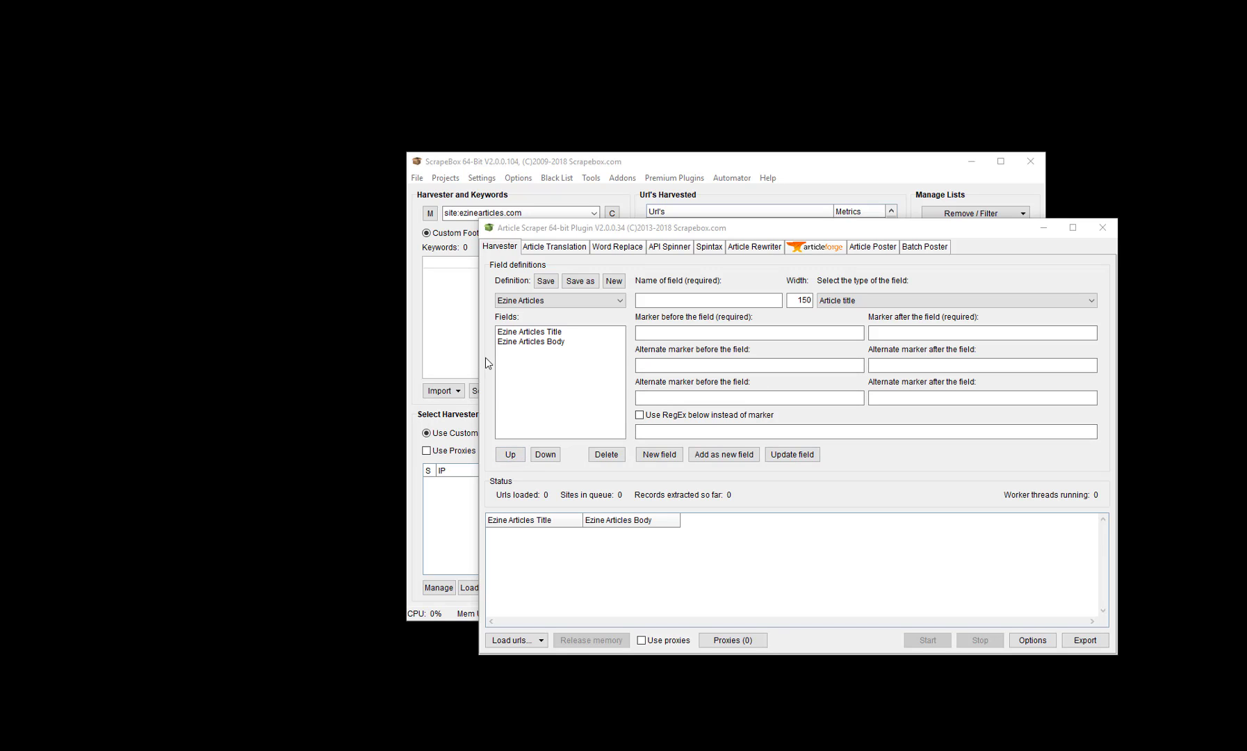
Replace the Ezine Articles Title field's before marker with 45454 and its after marker with 4545454, and update the field
left_click(539, 332)
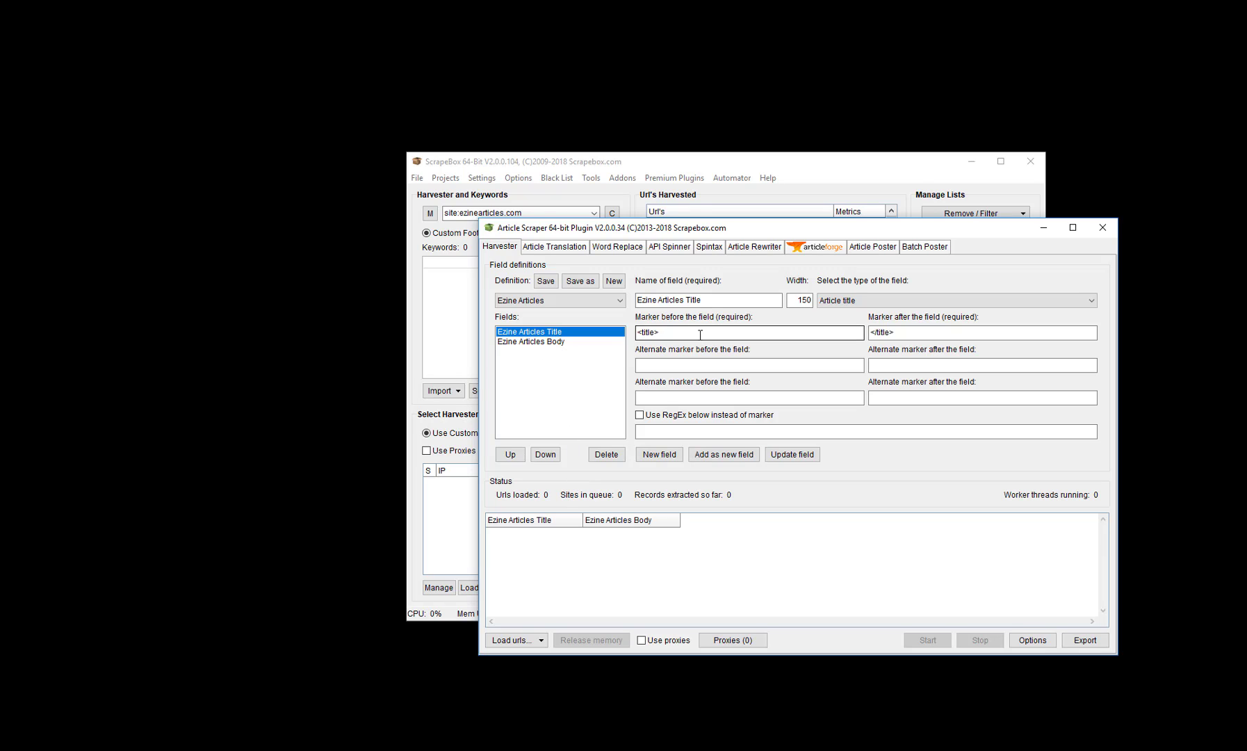
left_click_drag(700, 334, 601, 334)
type("45454")
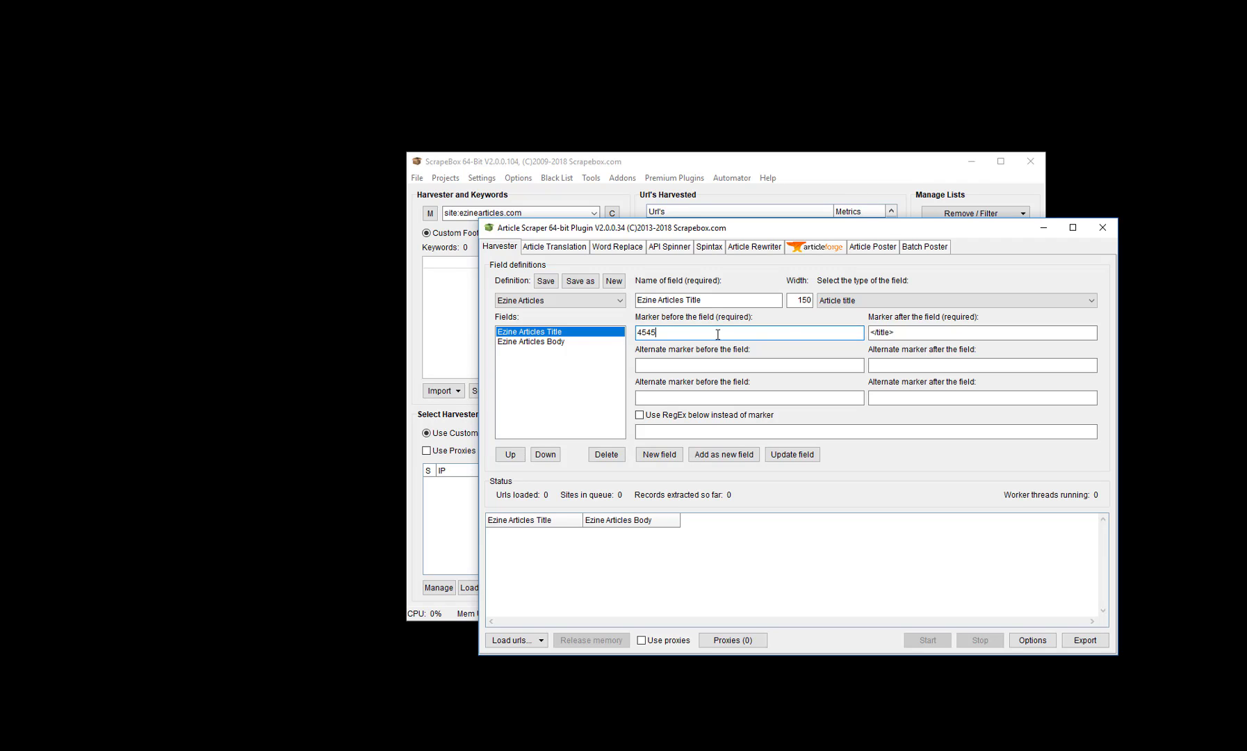
key("Tab")
type("4545454")
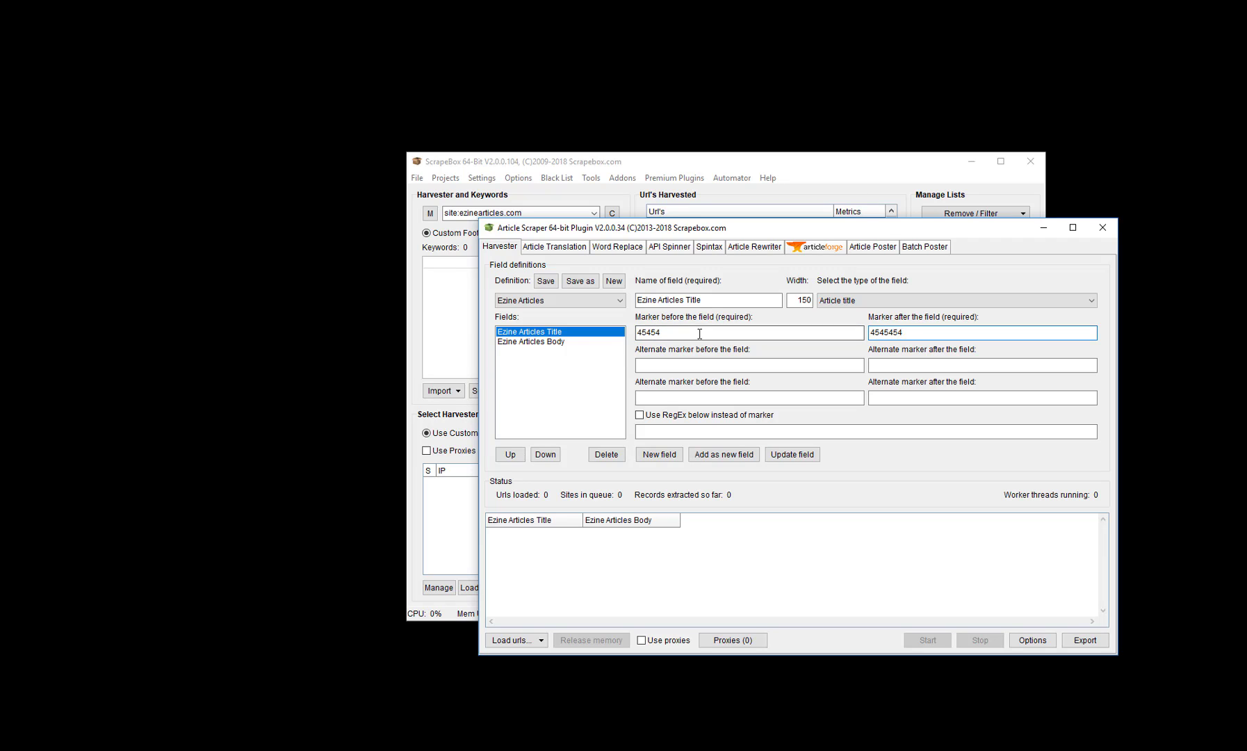
left_click(784, 460)
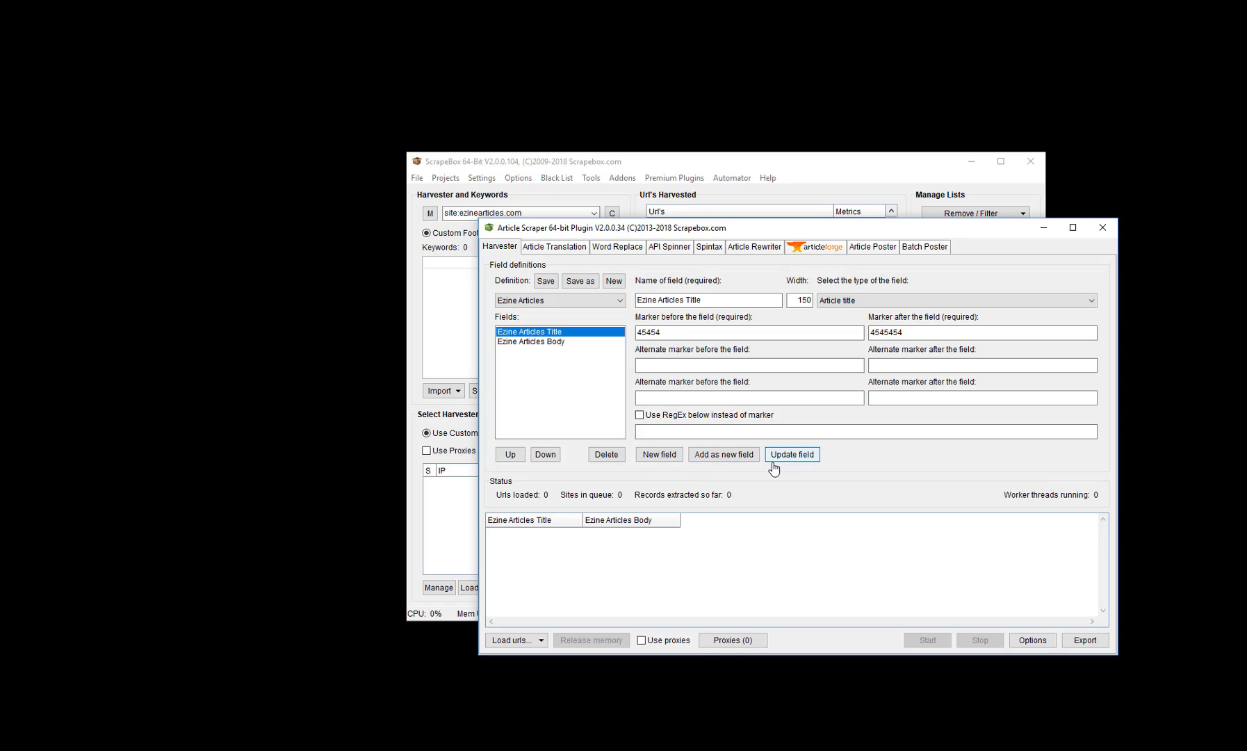
Add the current title settings as a new field and move it to the first place in the field order
left_click(722, 457)
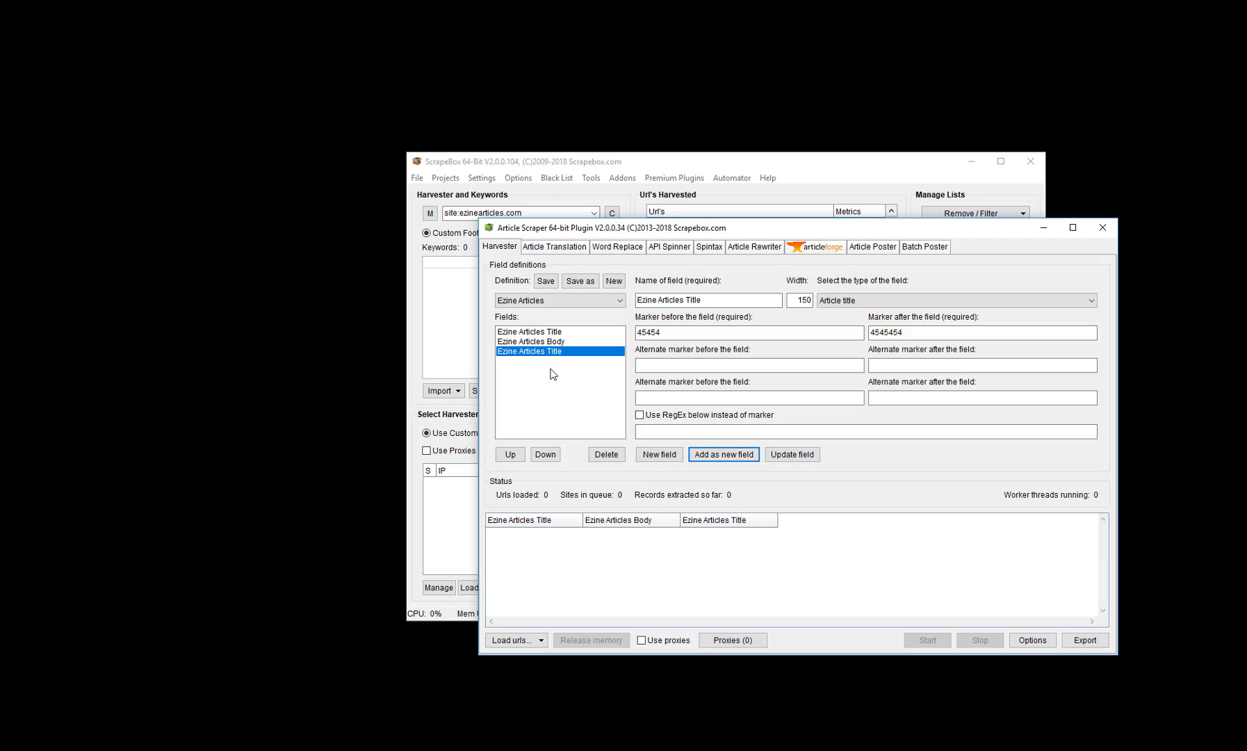
left_click(512, 456)
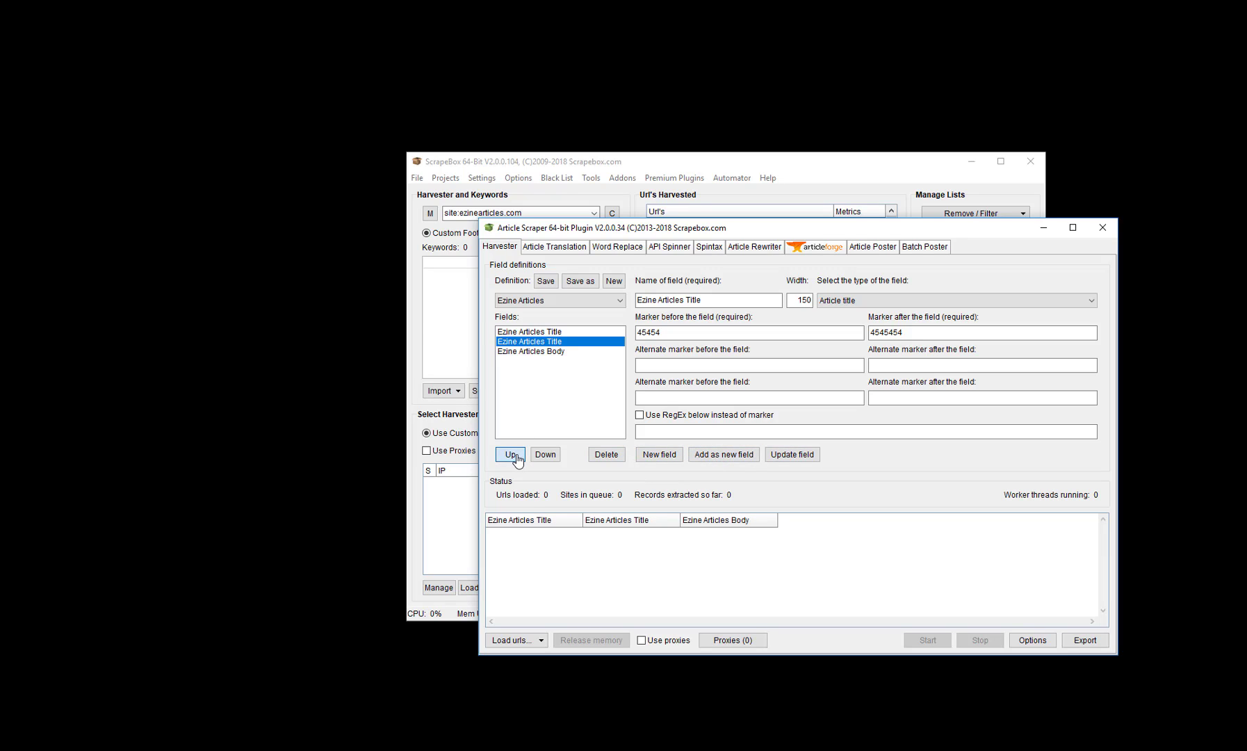
left_click(512, 456)
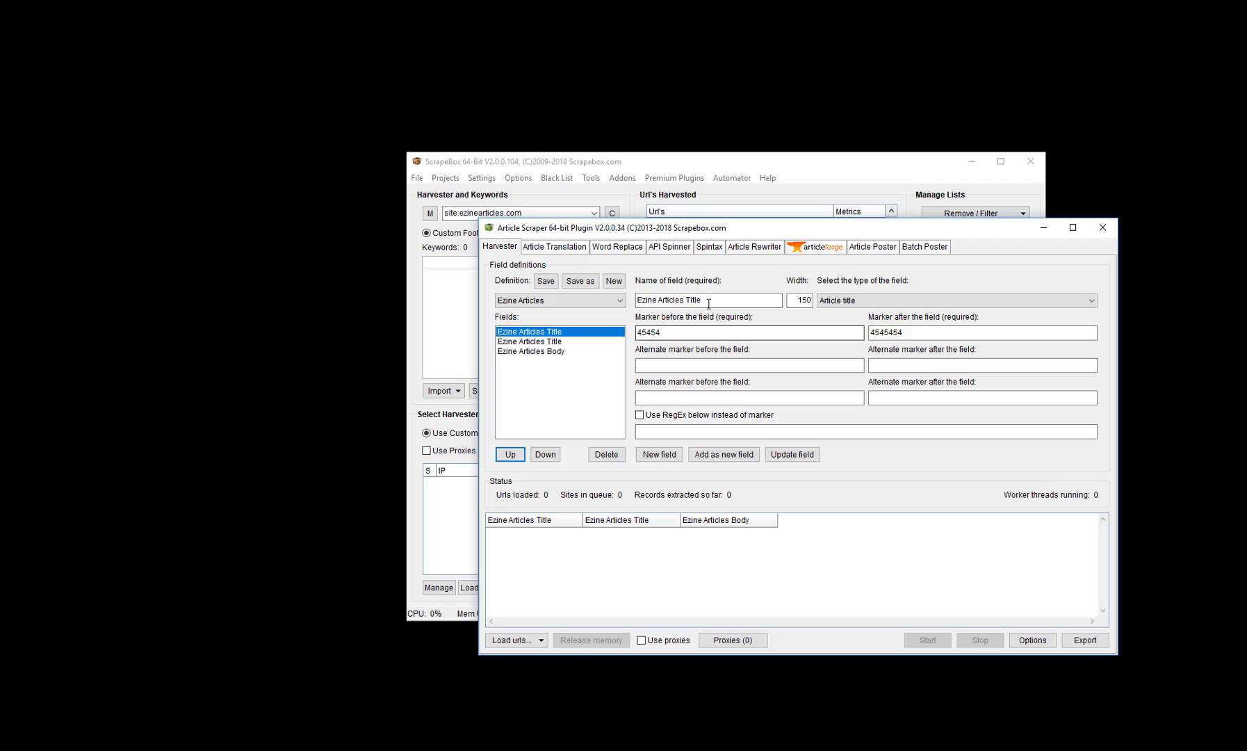
Change the name of the first field in the Ezine Articles definition to Troubleshooting
left_click_drag(710, 303, 636, 300)
type("Tit")
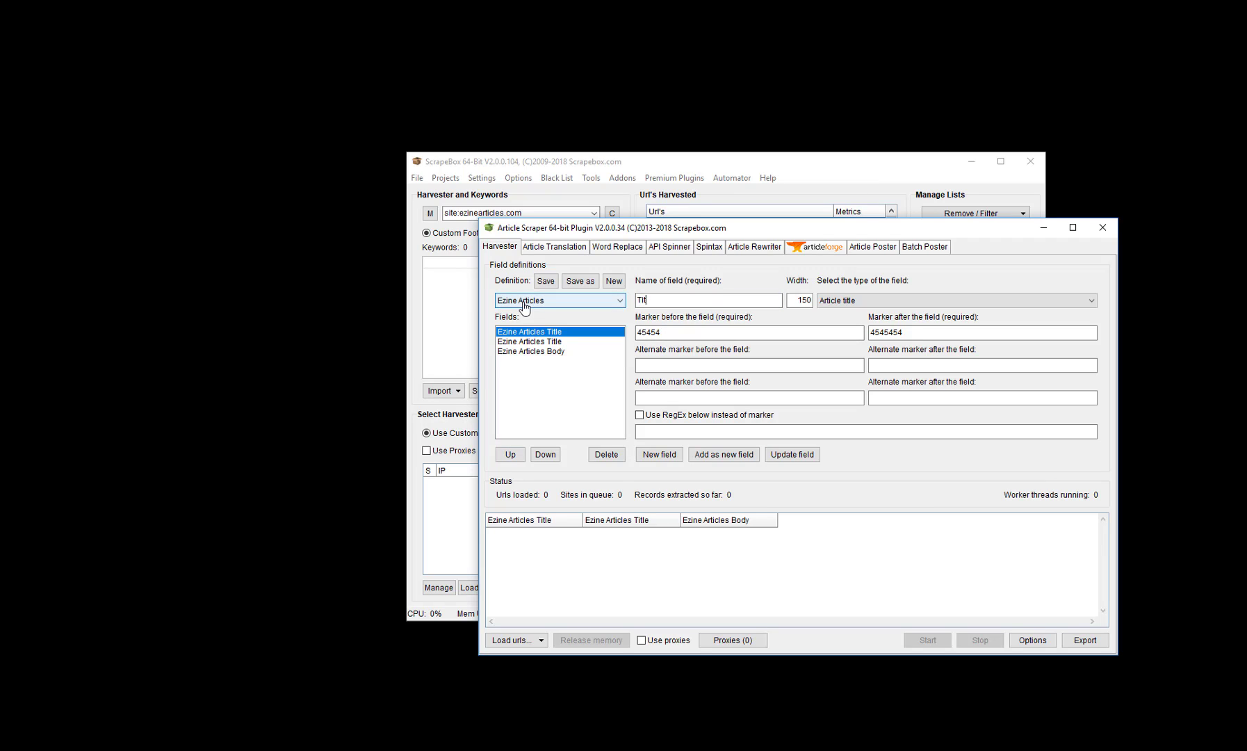
type("le Test")
type(" Field")
key("BackSpace")
key("BackSpace")
key("BackSpace")
key("BackSpace")
key("BackSpace")
key("BackSpace")
key("BackSpace")
key("BackSpace")
key("BackSpace")
key("BackSpace")
key("BackSpace")
key("BackSpace")
key("BackSpace")
key("BackSpace")
key("BackSpace")
key("BackSpace")
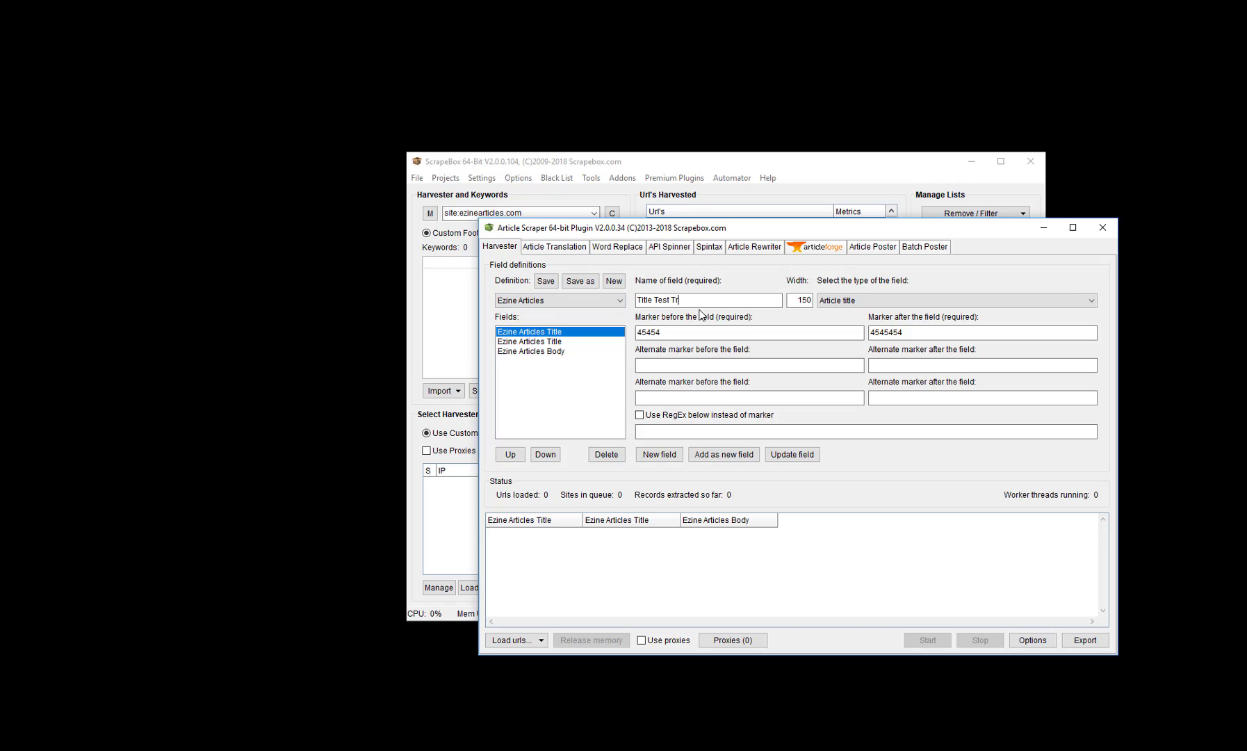
type("Troubleshooting")
key("Tab")
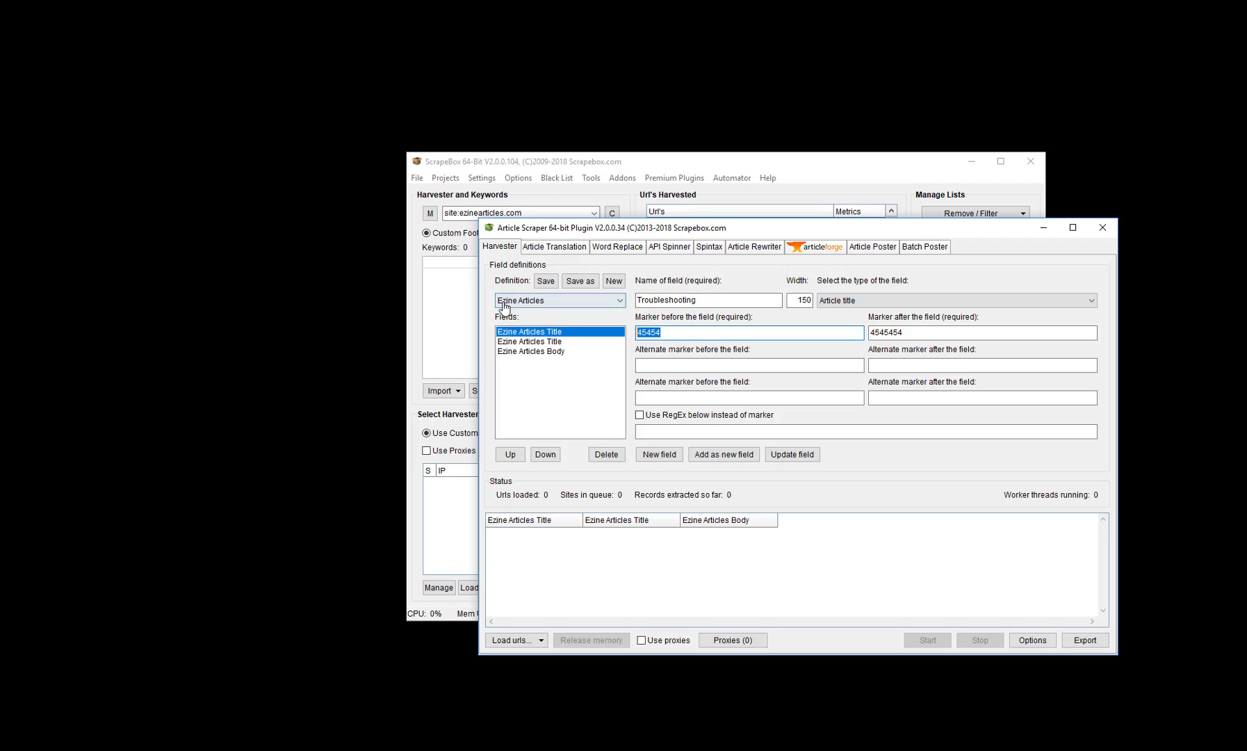
Set the Troubleshooting field's markers to <title> before and </title> after, and update the field with its new name
type("<title>")
key("Tab")
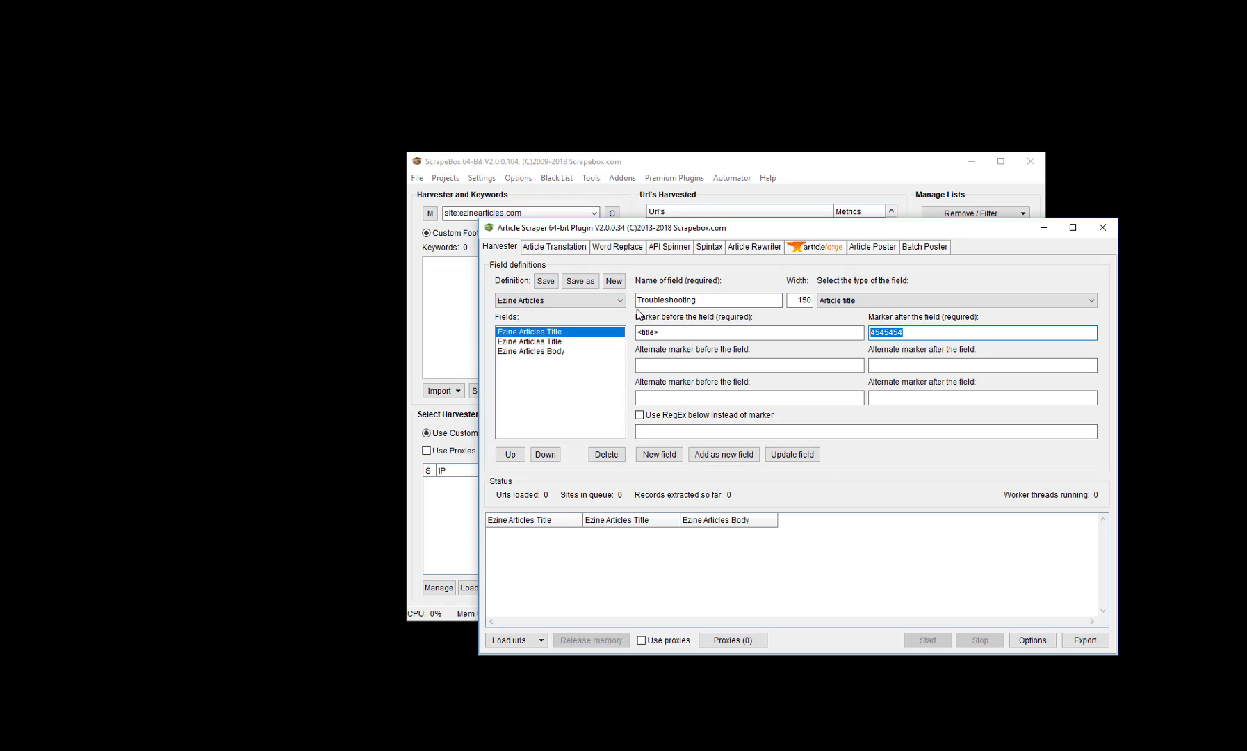
type("</title>")
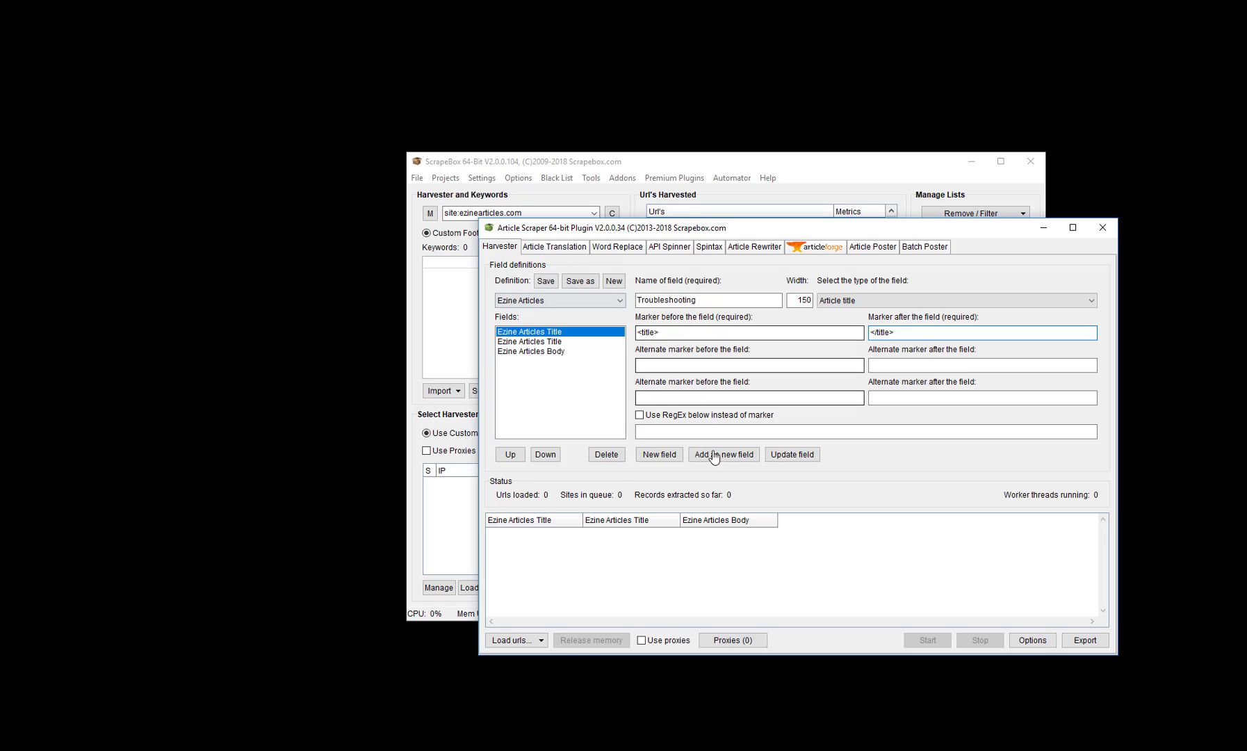
left_click(772, 455)
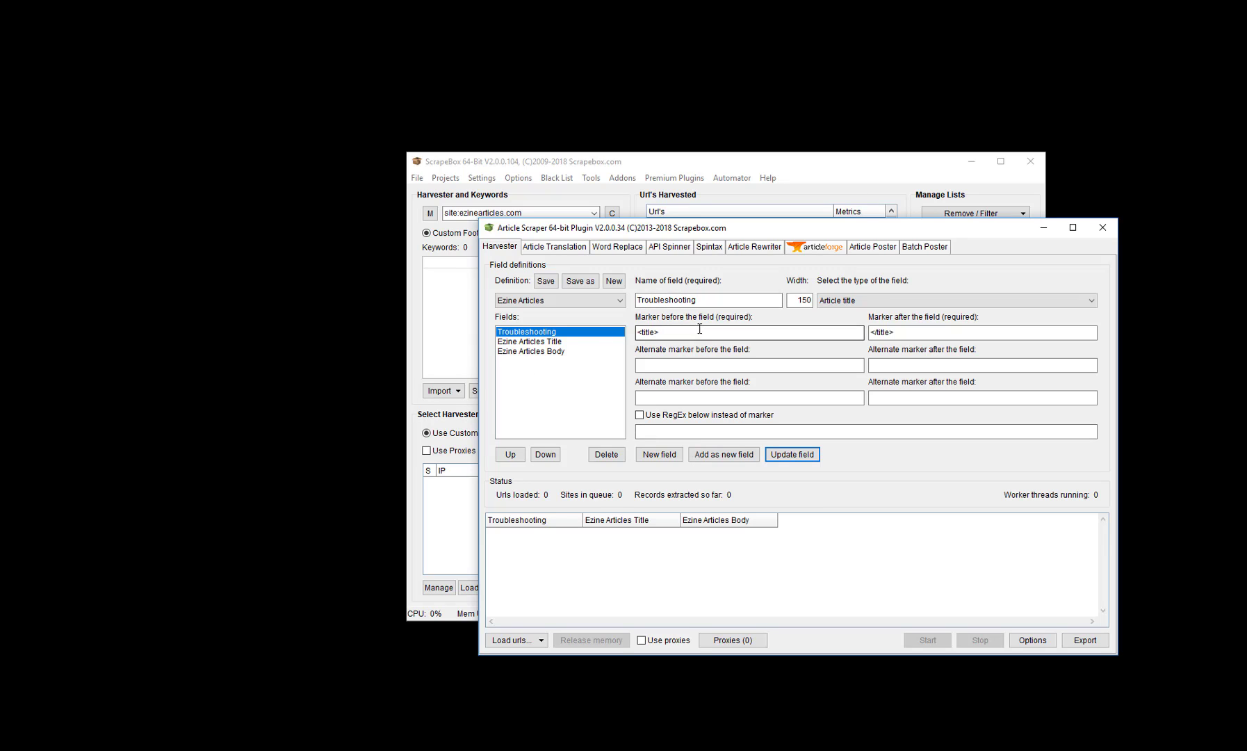
Check the markers stored for the Ezine Articles Title, Ezine Articles Body and Troubleshooting fields
left_click(547, 342)
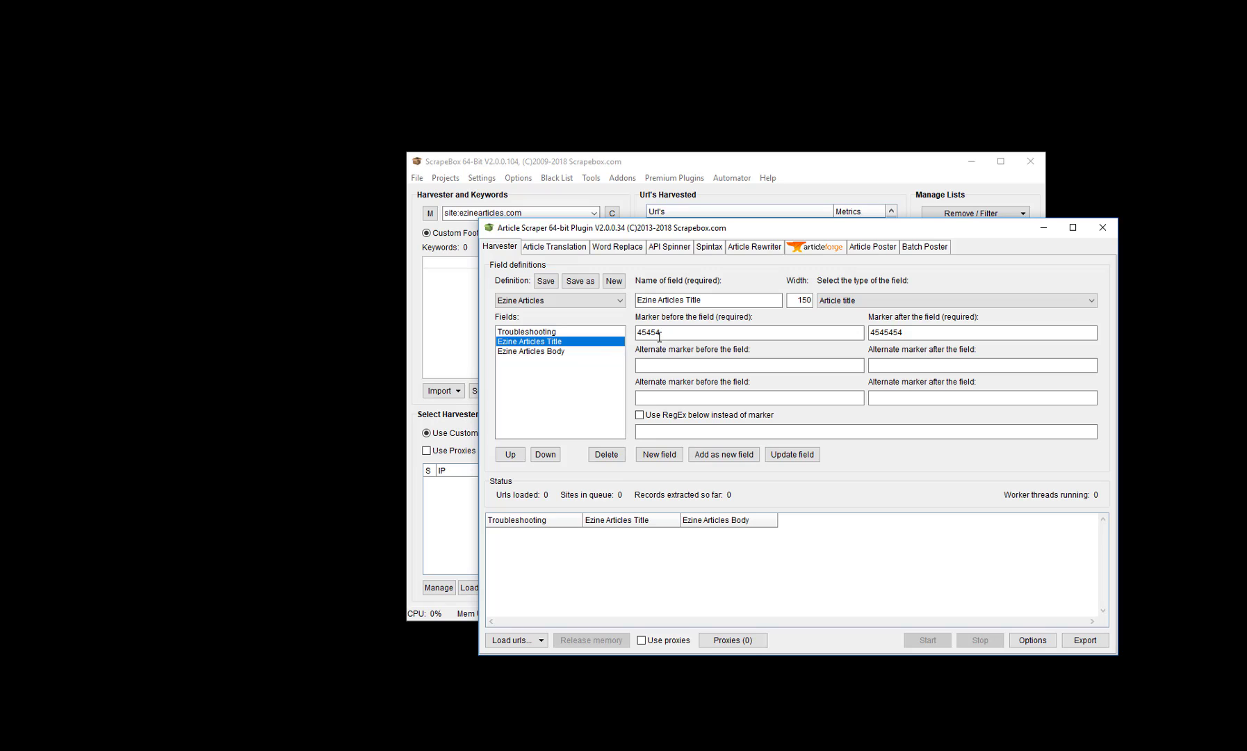
left_click(560, 353)
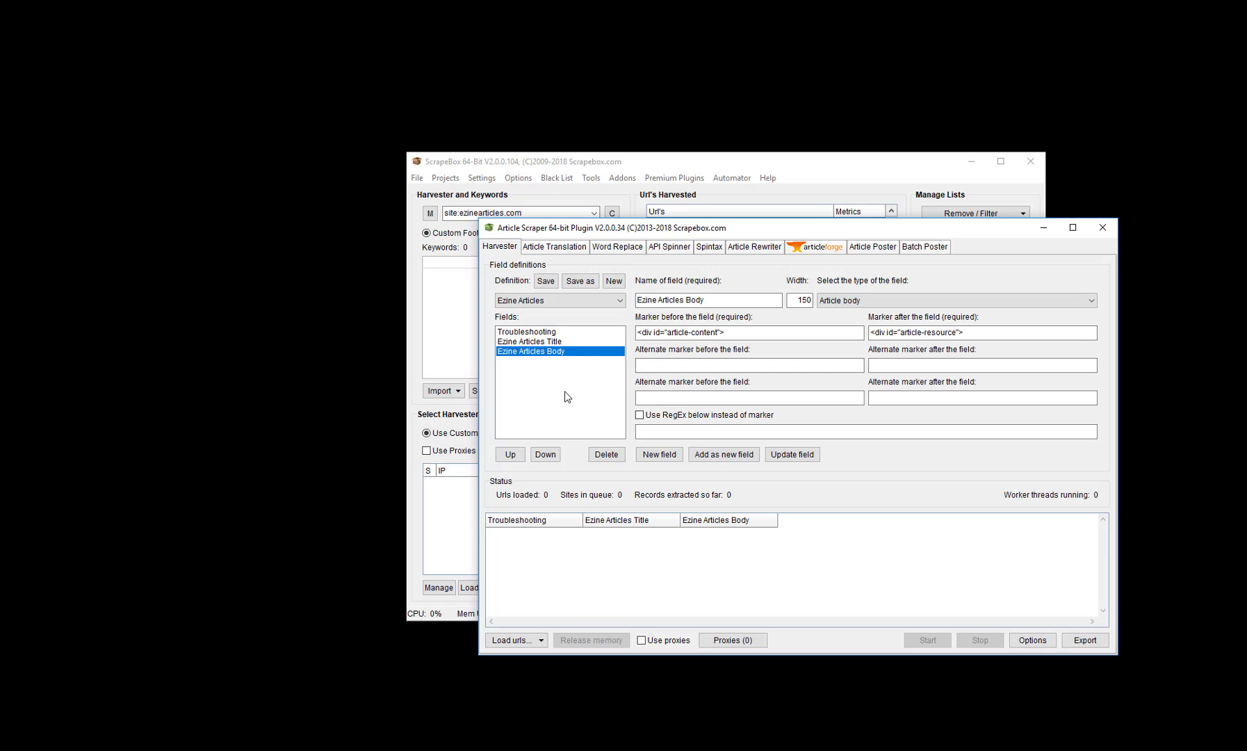
left_click(570, 333)
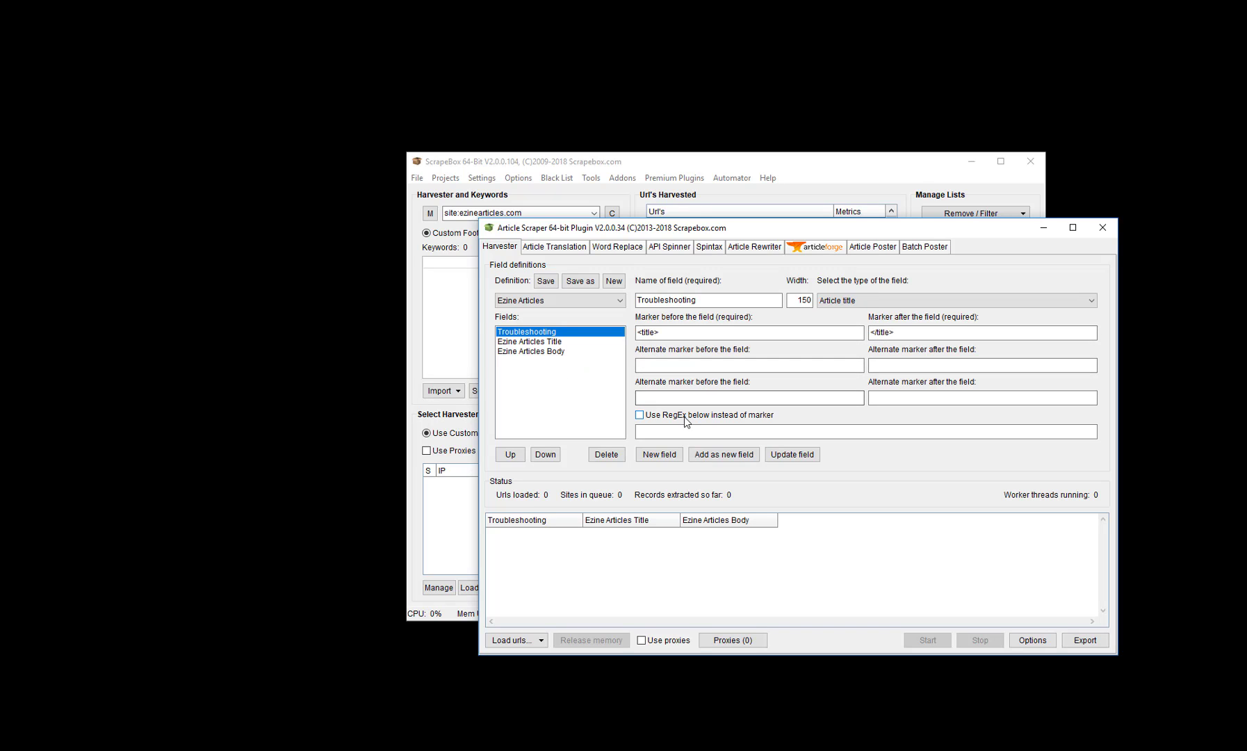